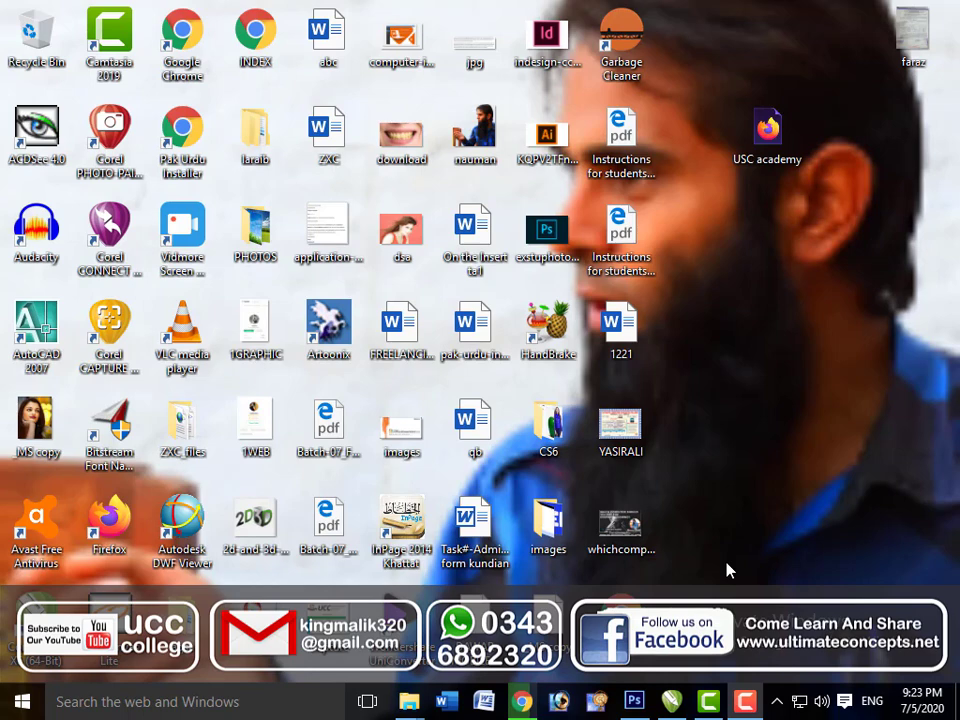
# Step: Switch to Photoshop and look over the available types of new adjustment layers
pyautogui.click(634, 701)
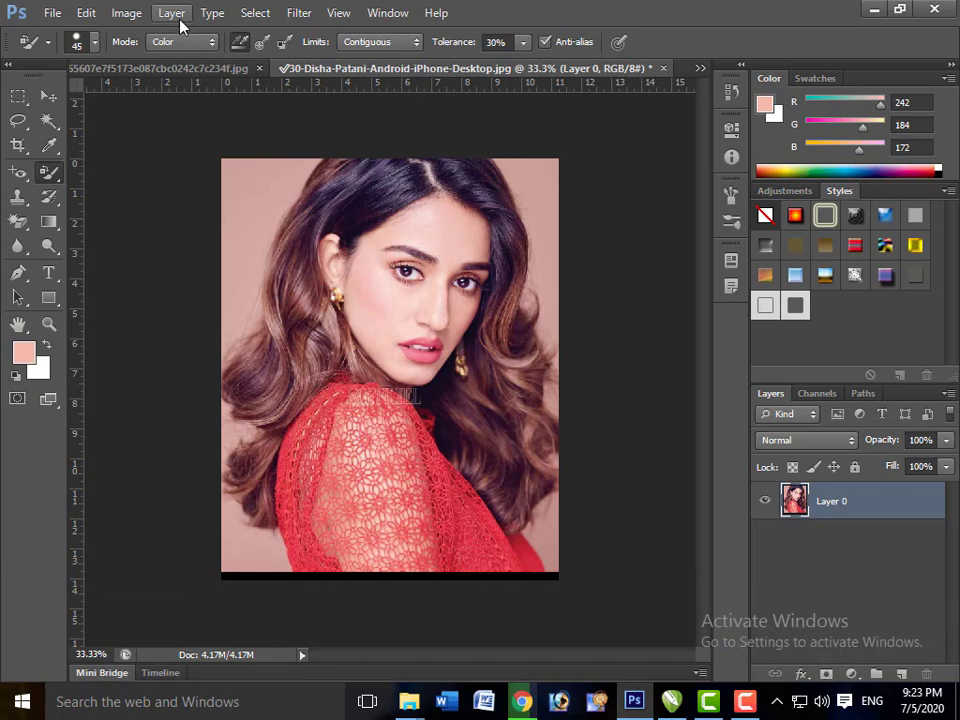
pyautogui.click(178, 15)
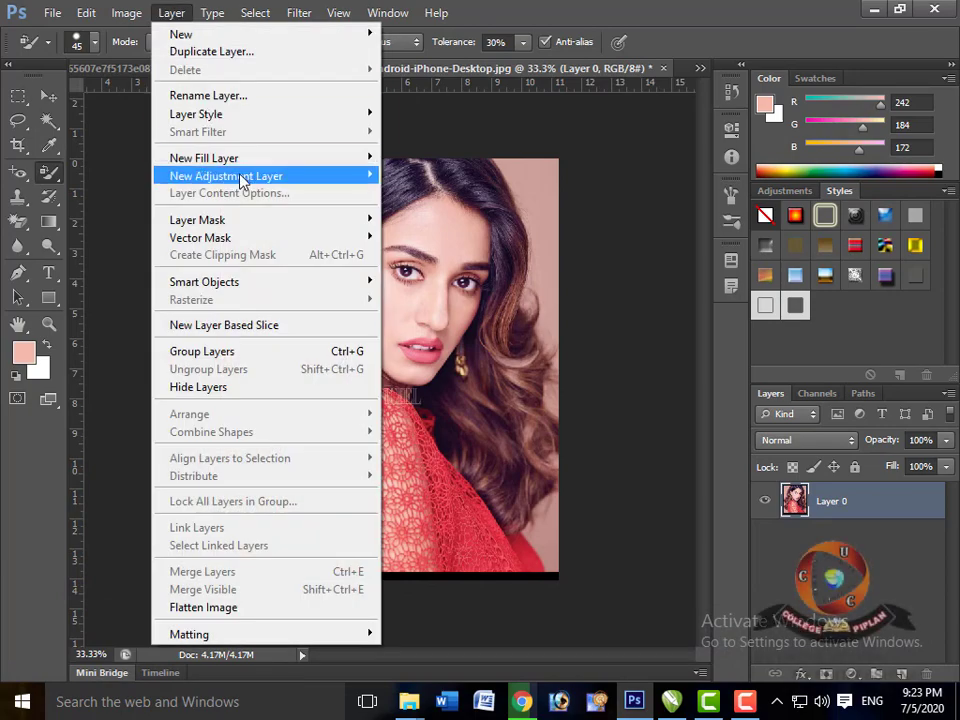
pyautogui.moveTo(240, 178)
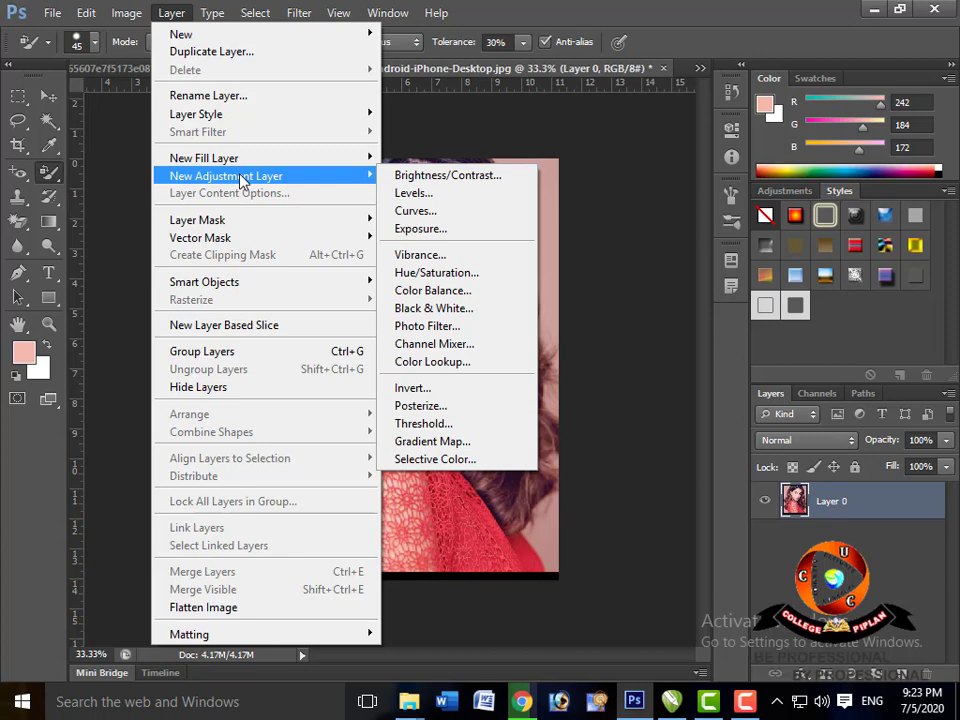
pyautogui.click(400, 114)
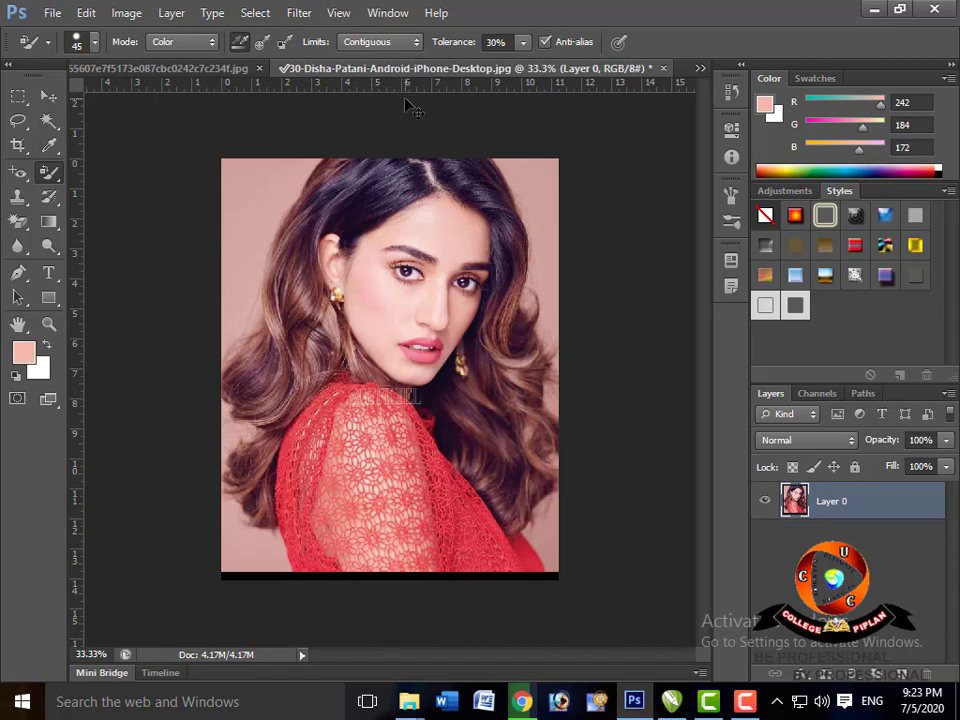
# Step: Create a new white U.S. Paper Letter document at 300 pixels/inch and convert its background into the regular layer Layer 0
pyautogui.hotkey('ctrl', 'n')
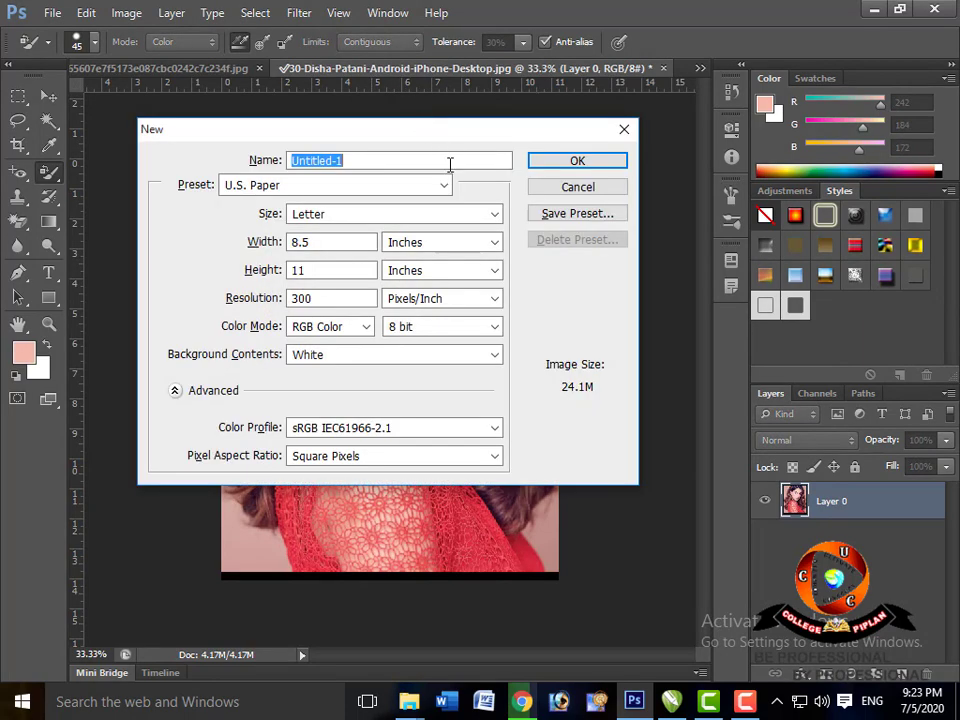
pyautogui.click(570, 166)
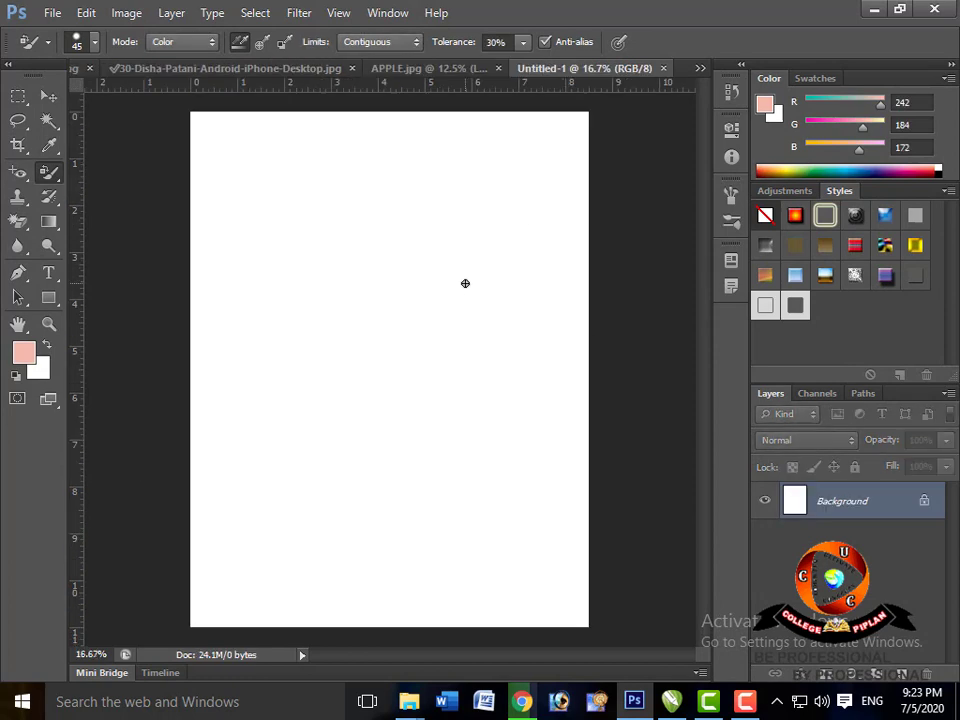
pyautogui.doubleClick(821, 506)
pyautogui.click(648, 225)
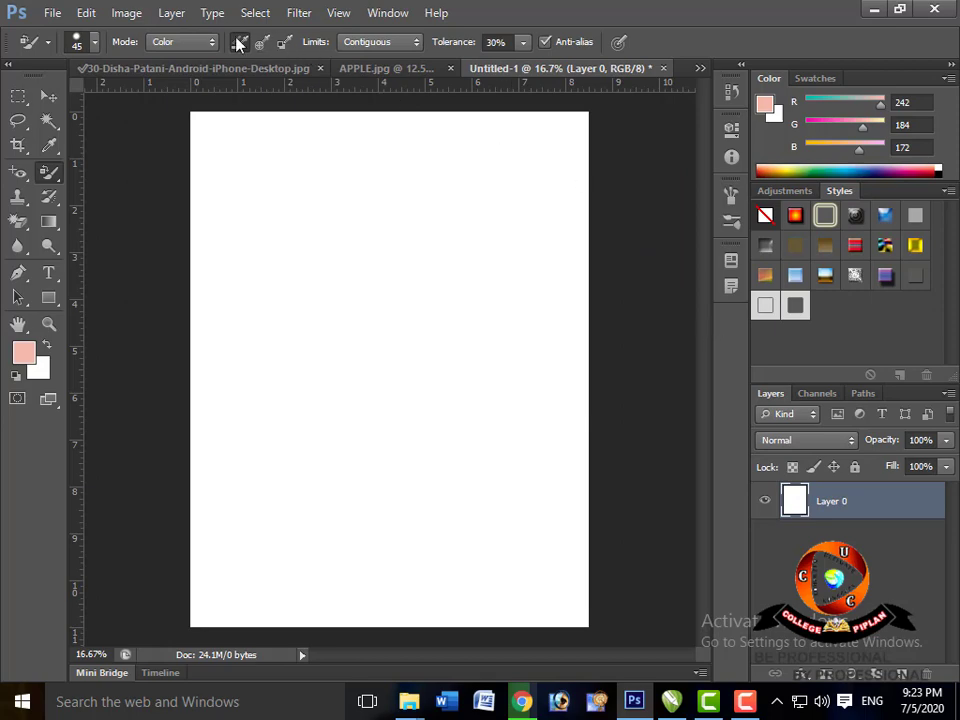
pyautogui.click(171, 12)
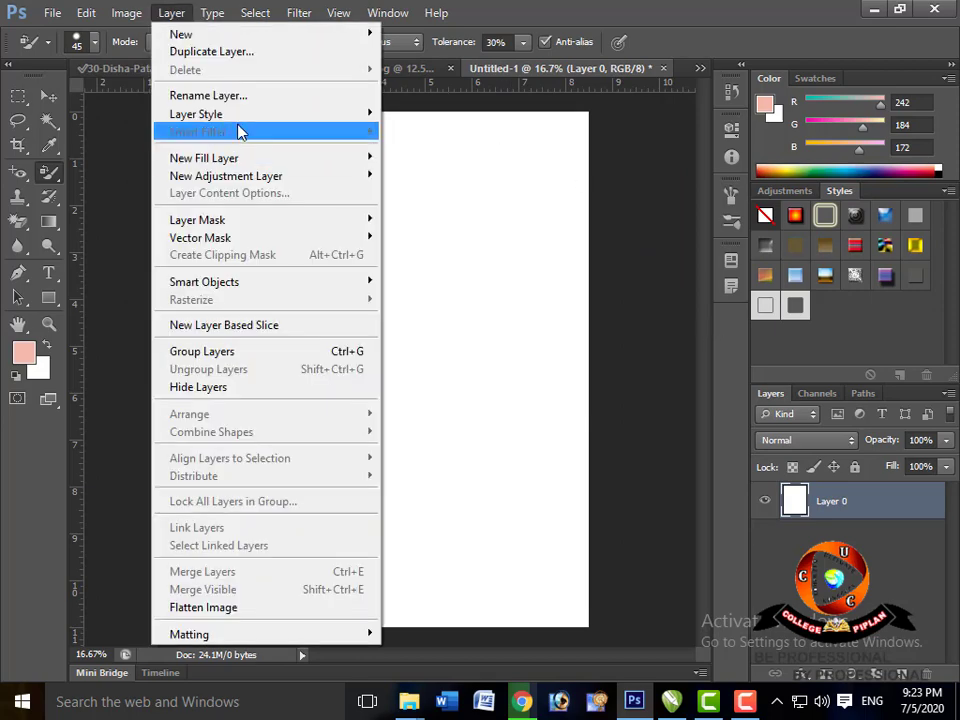
pyautogui.moveTo(240, 128)
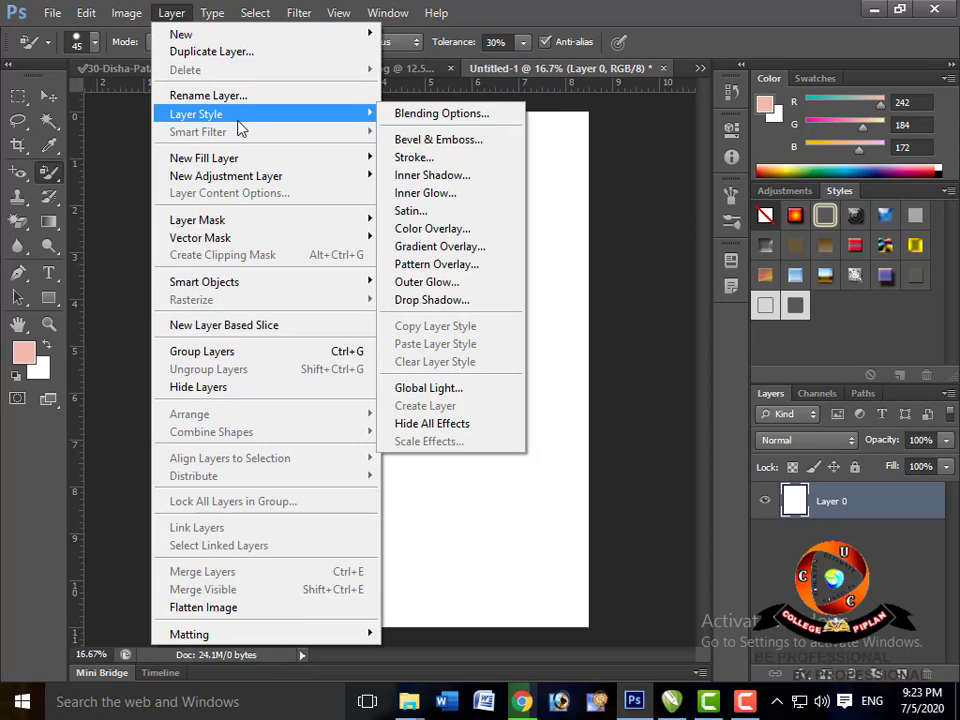
pyautogui.click(381, 12)
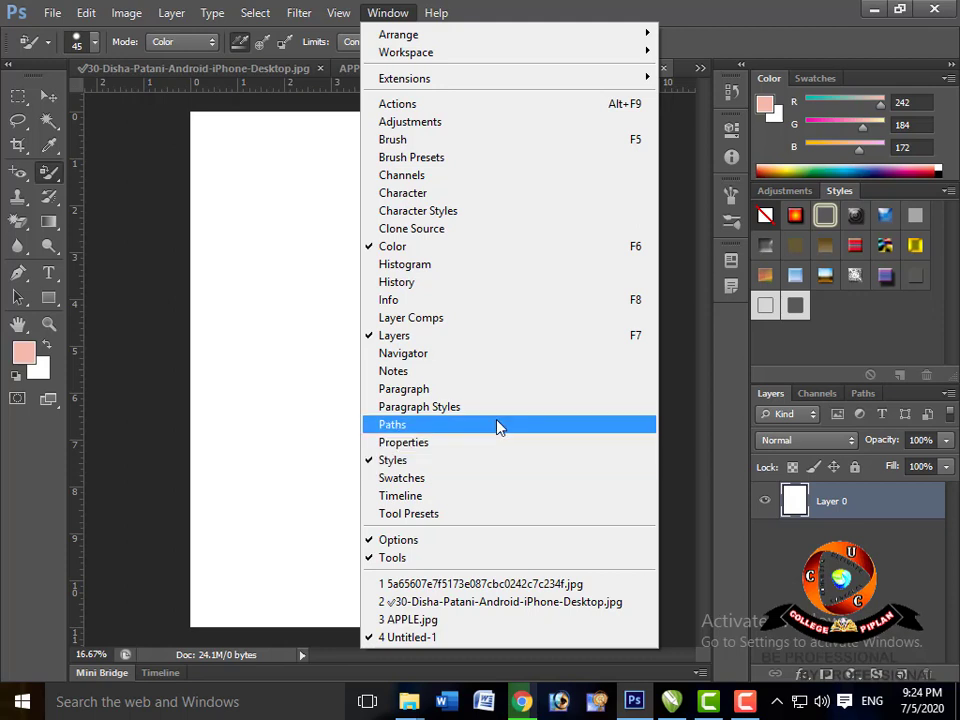
pyautogui.click(333, 324)
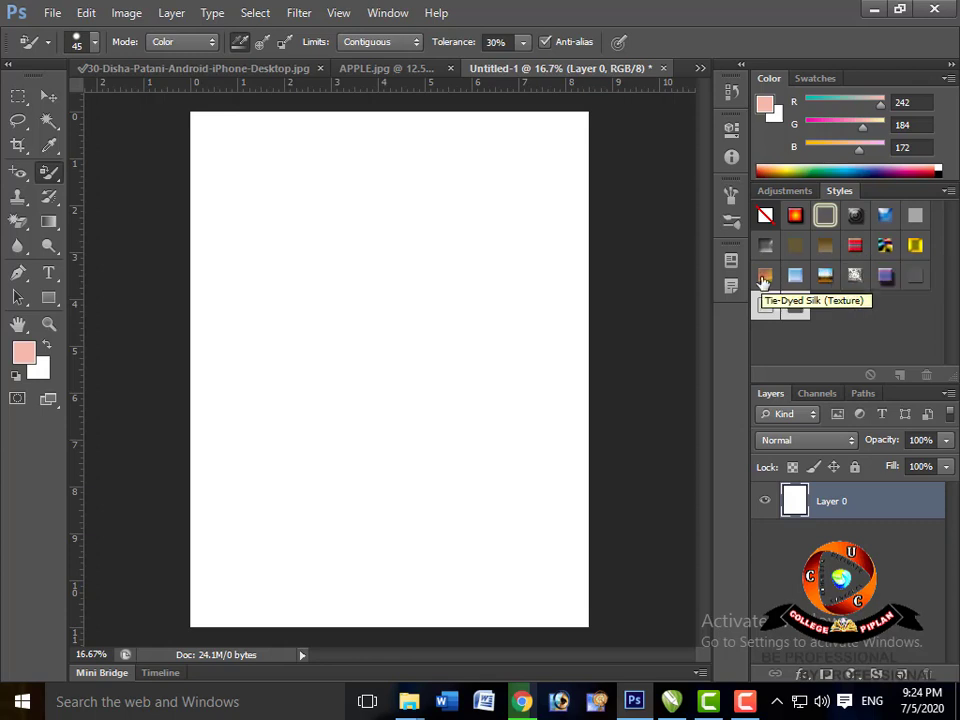
# Step: Add the text "U3C" at 242 pt on the blank page and move it fully inside the canvas, slightly above the middle
pyautogui.click(54, 274)
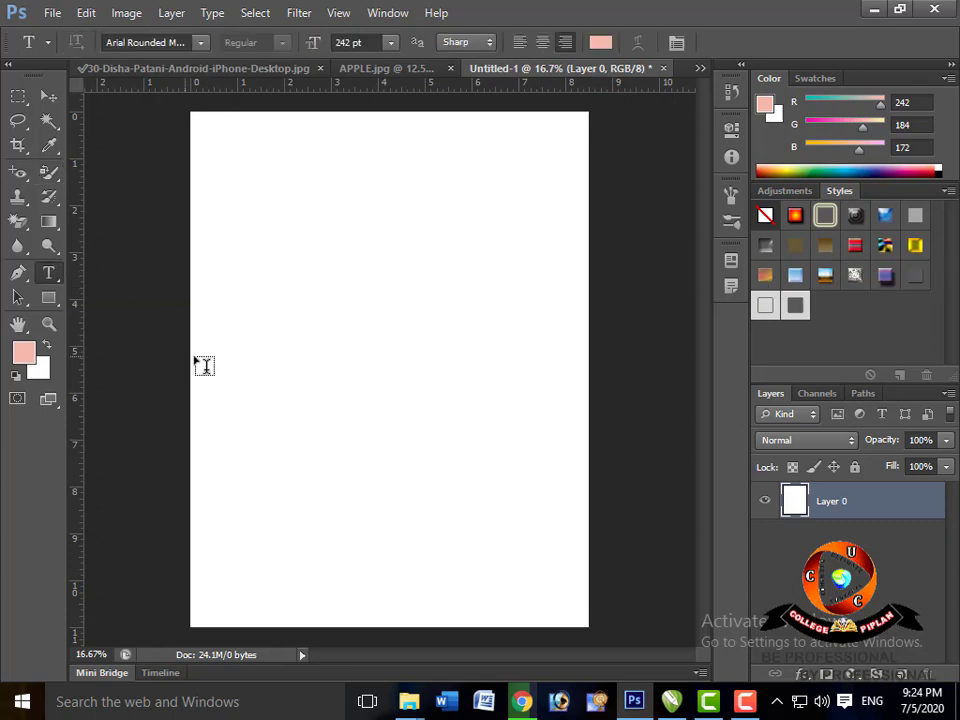
pyautogui.click(272, 366)
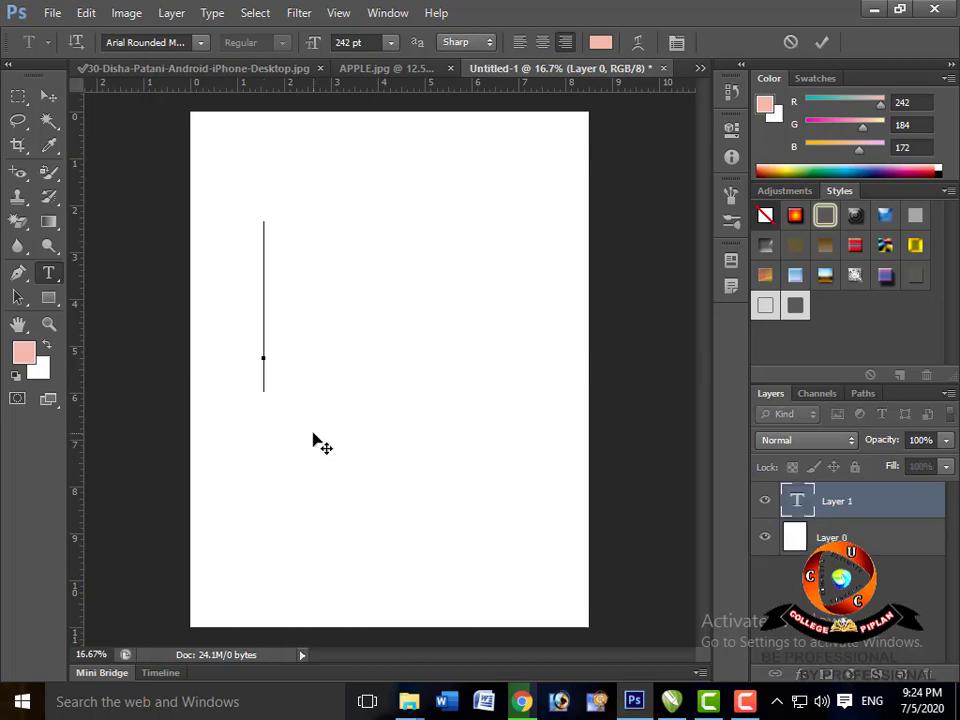
pyautogui.write('3')
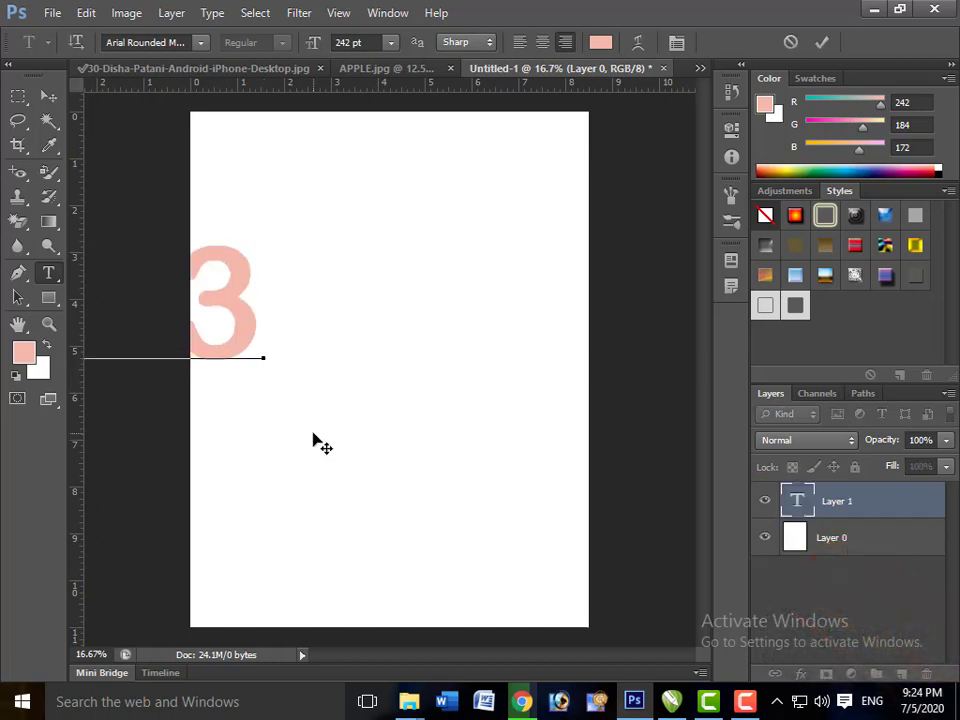
pyautogui.write('C')
pyautogui.click(48, 96)
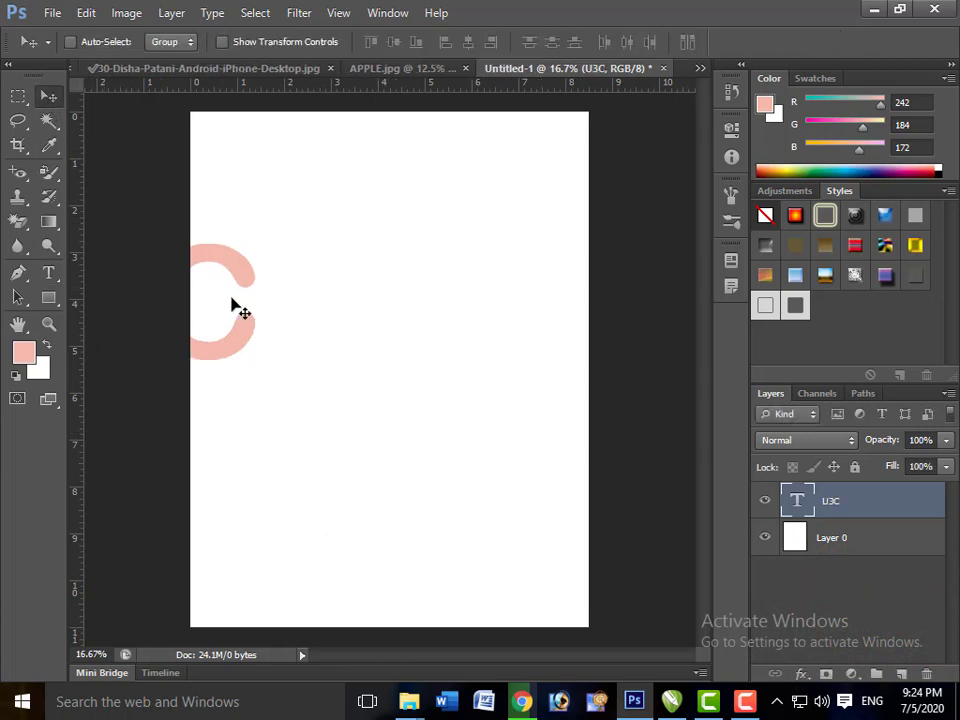
pyautogui.moveTo(246, 286); pyautogui.dragTo(517, 313)
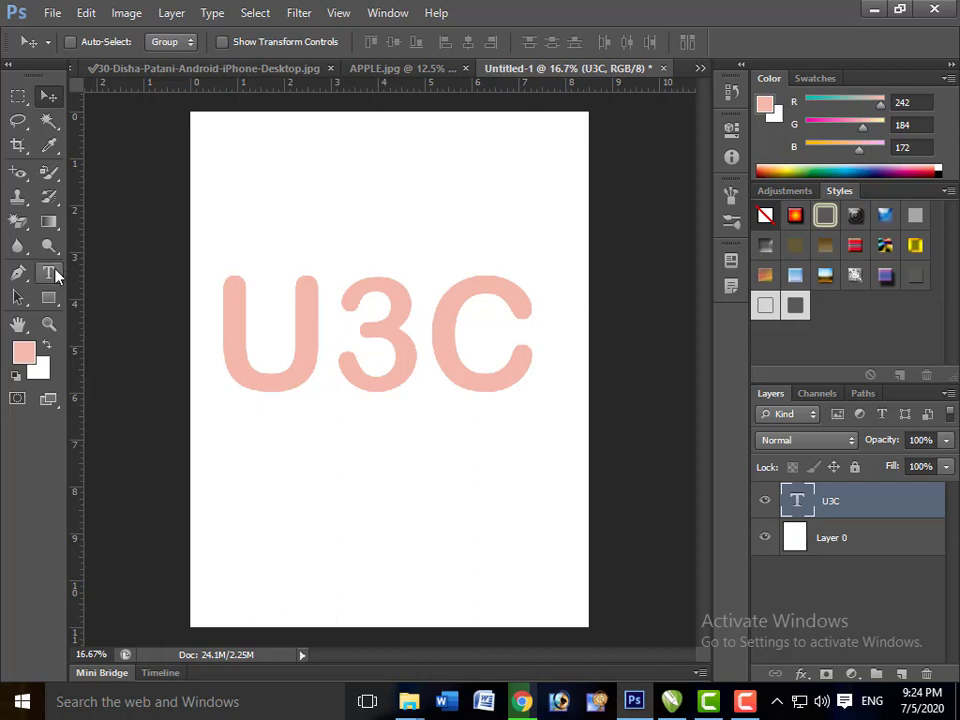
# Step: Select all of the U3C text and recolor it orange-red (R 242, G 52, B 12)
pyautogui.click(48, 272)
pyautogui.click(502, 344)
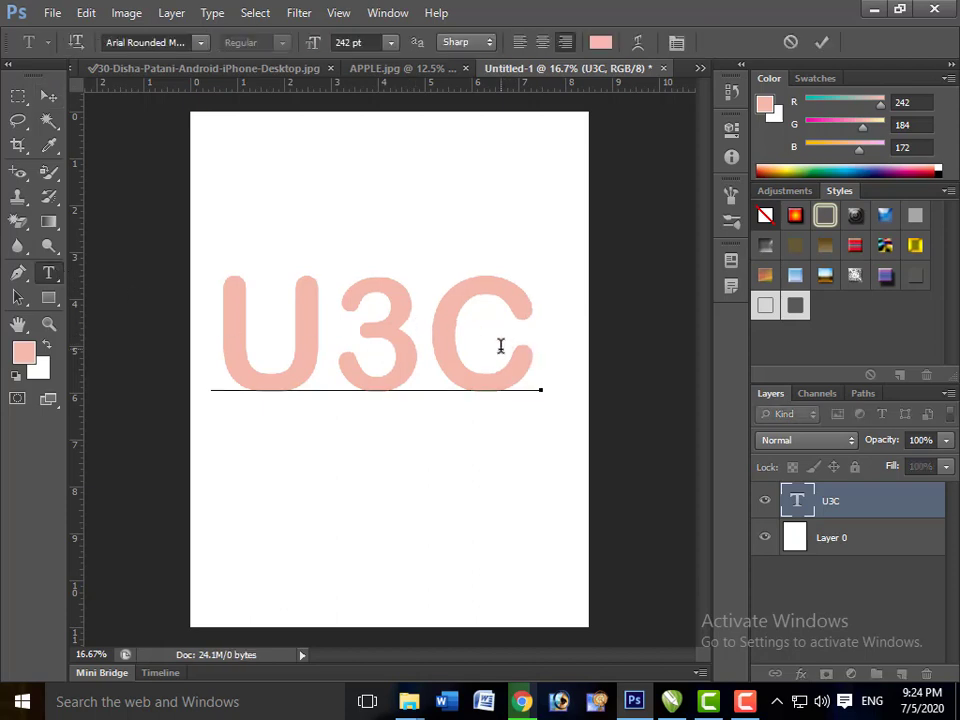
pyautogui.hotkey('ctrl', 'a')
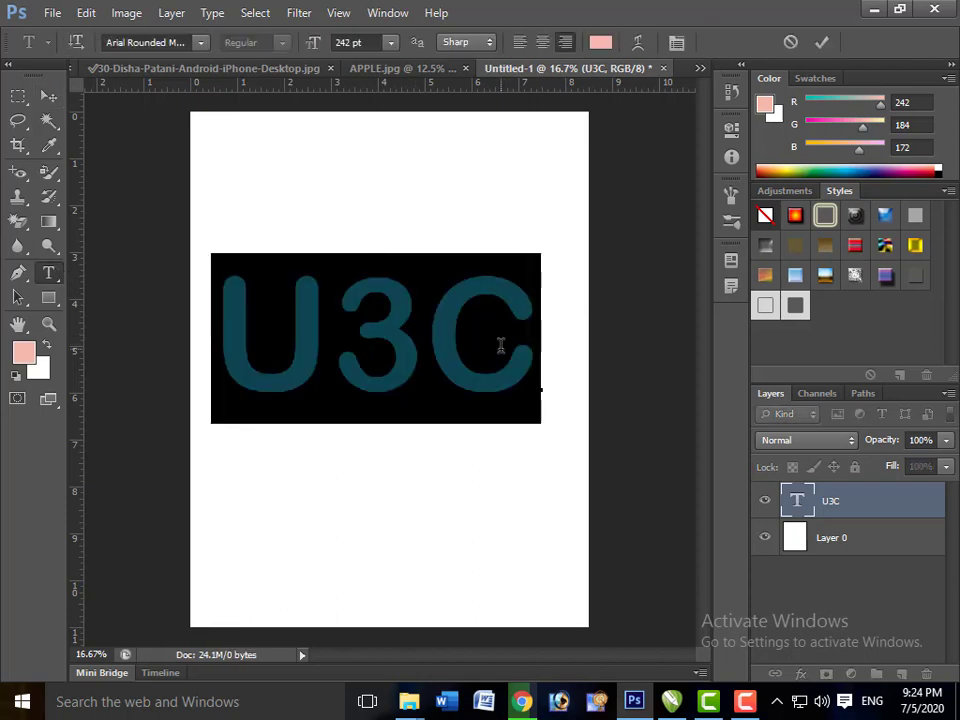
pyautogui.click(204, 45)
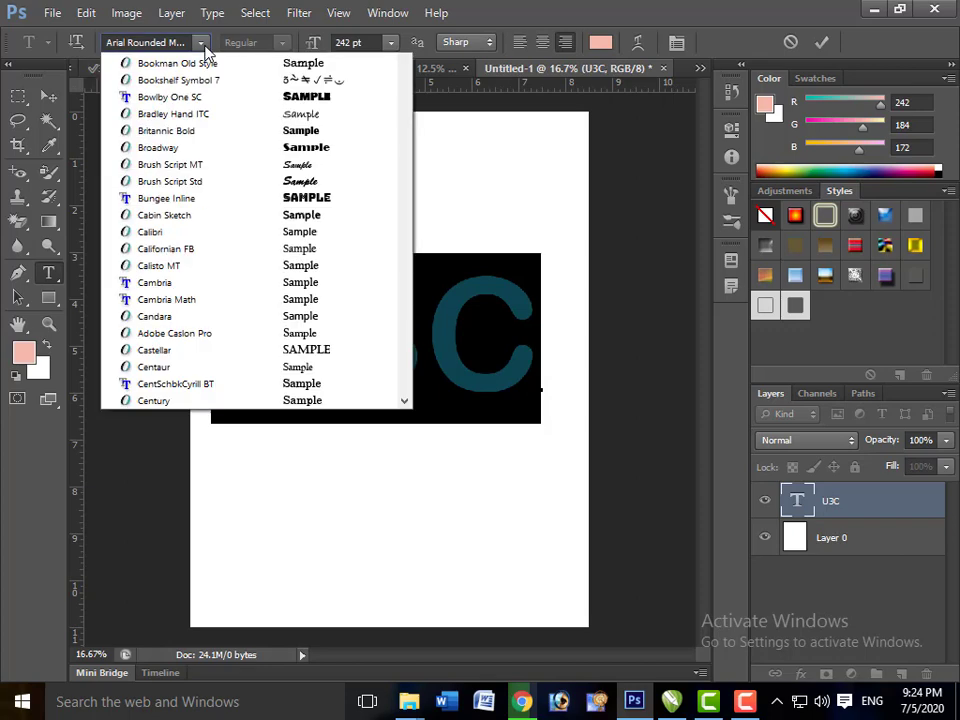
pyautogui.click(204, 45)
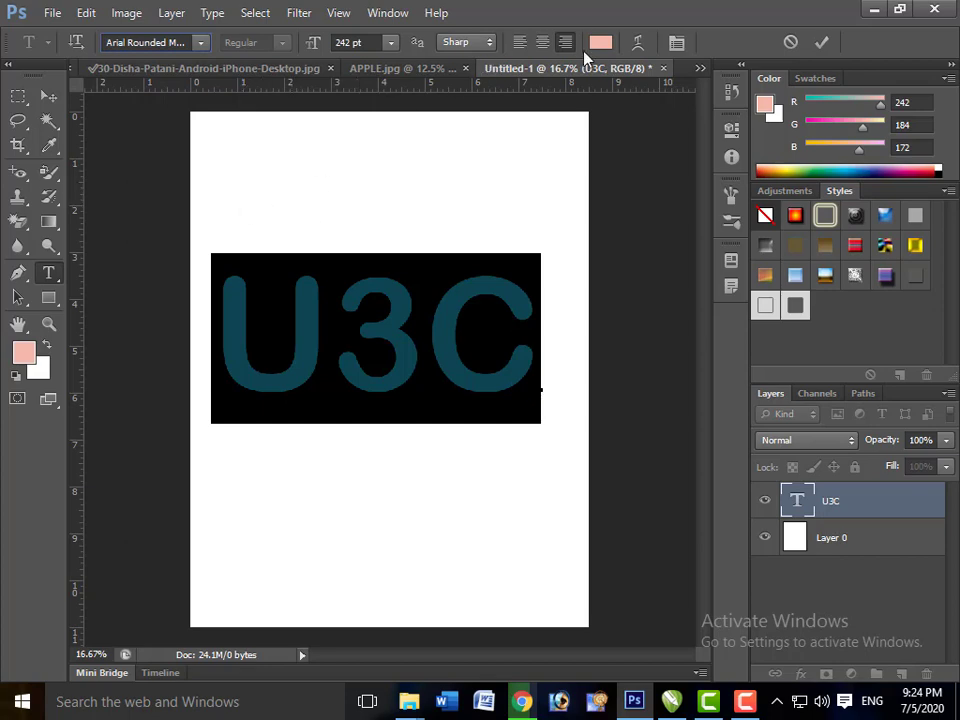
pyautogui.click(24, 352)
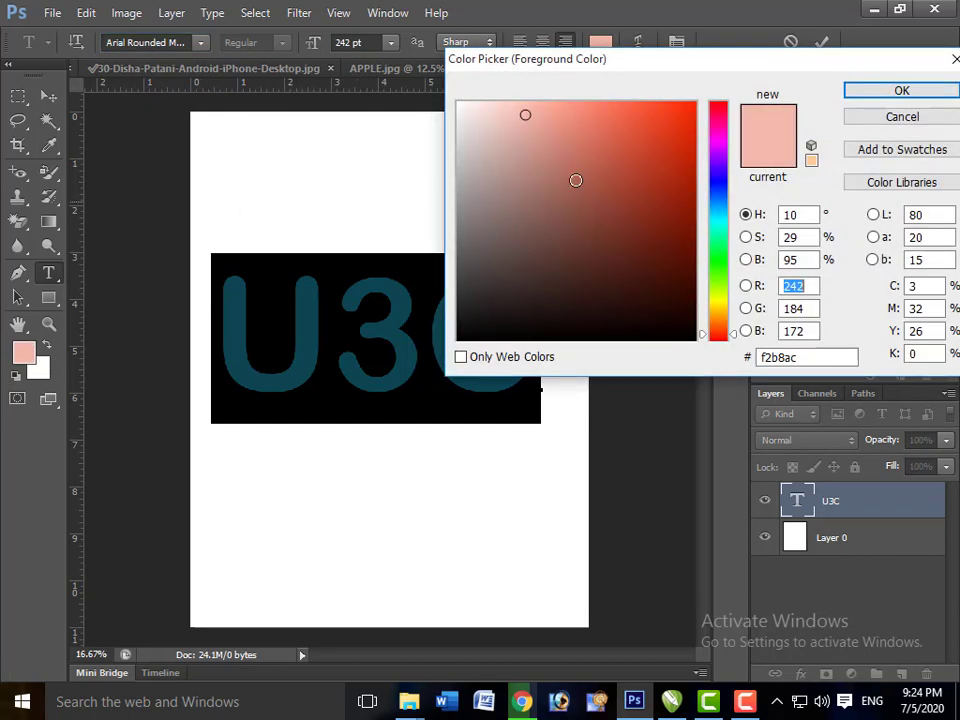
pyautogui.moveTo(688, 111)
pyautogui.mouseDown()
pyautogui.moveTo(672, 119)
pyautogui.moveTo(681, 107)
pyautogui.mouseUp()
pyautogui.click(902, 90)
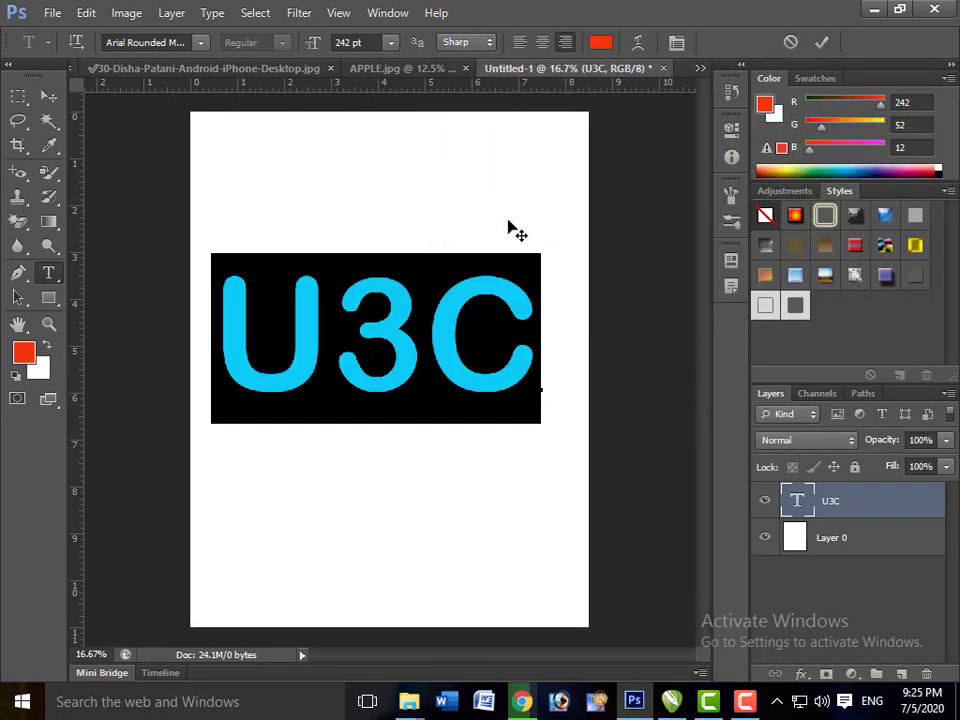
pyautogui.click(47, 96)
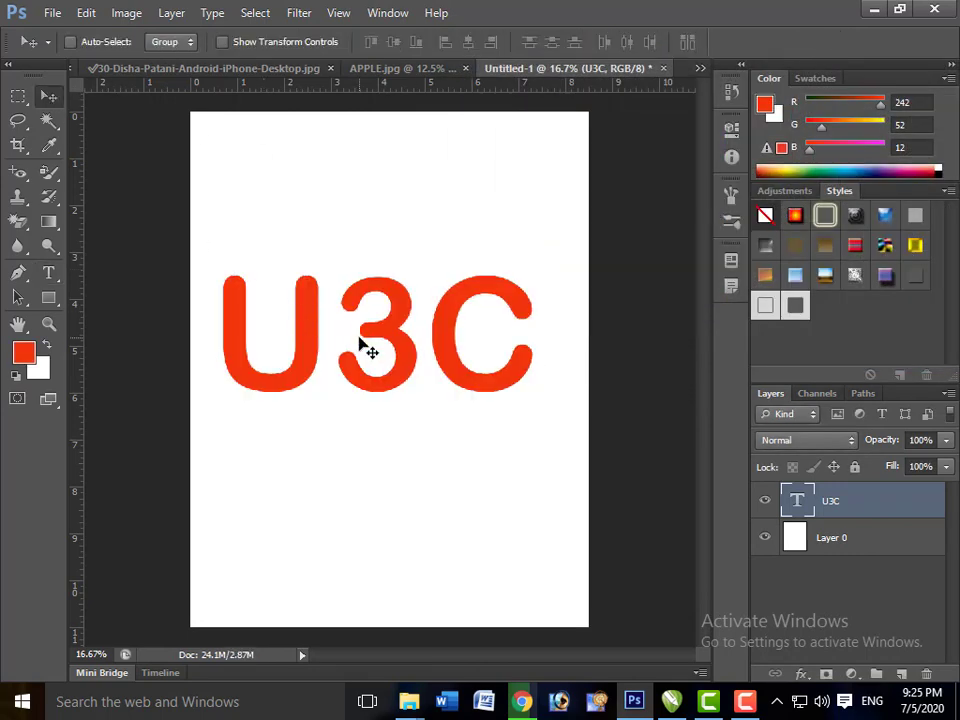
# Step: Move the U3C text down to the lower part of the page
pyautogui.moveTo(377, 334); pyautogui.dragTo(384, 514)
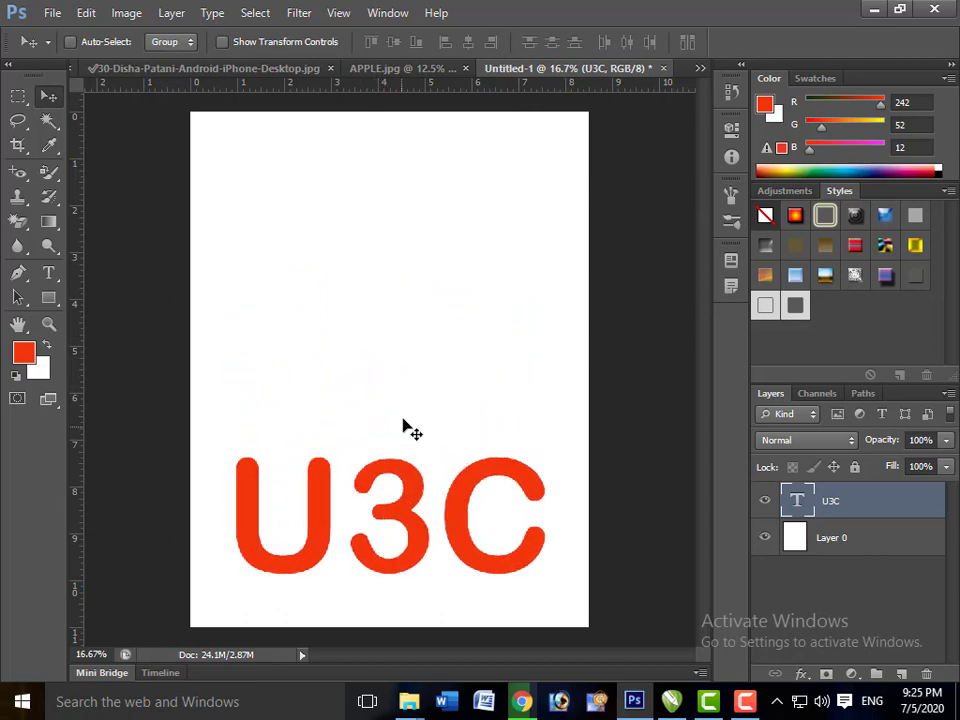
pyautogui.click(178, 17)
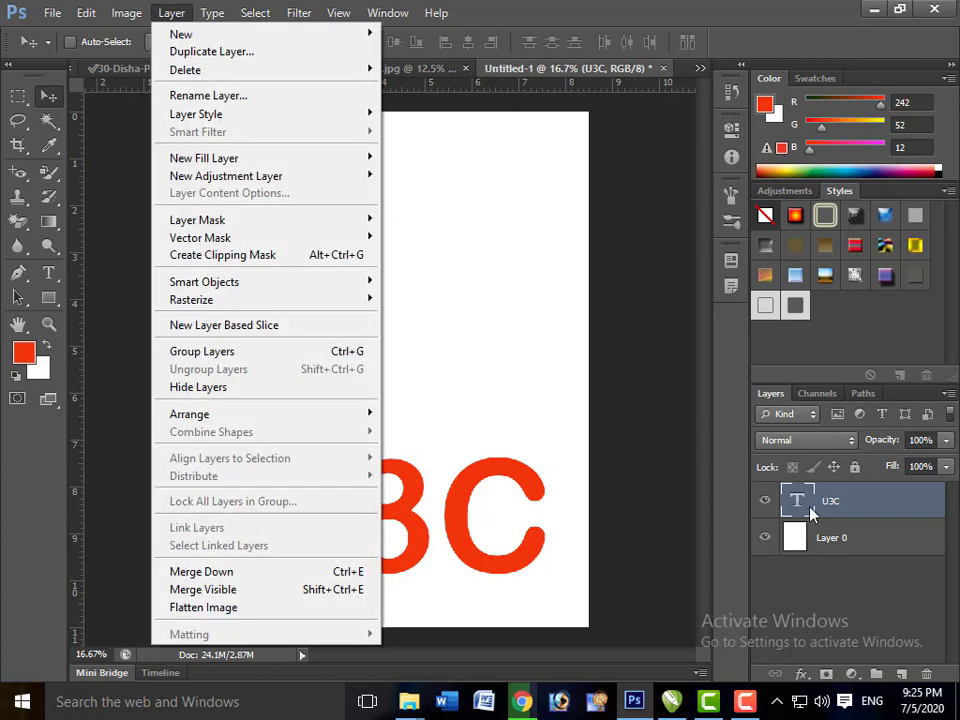
pyautogui.click(701, 501)
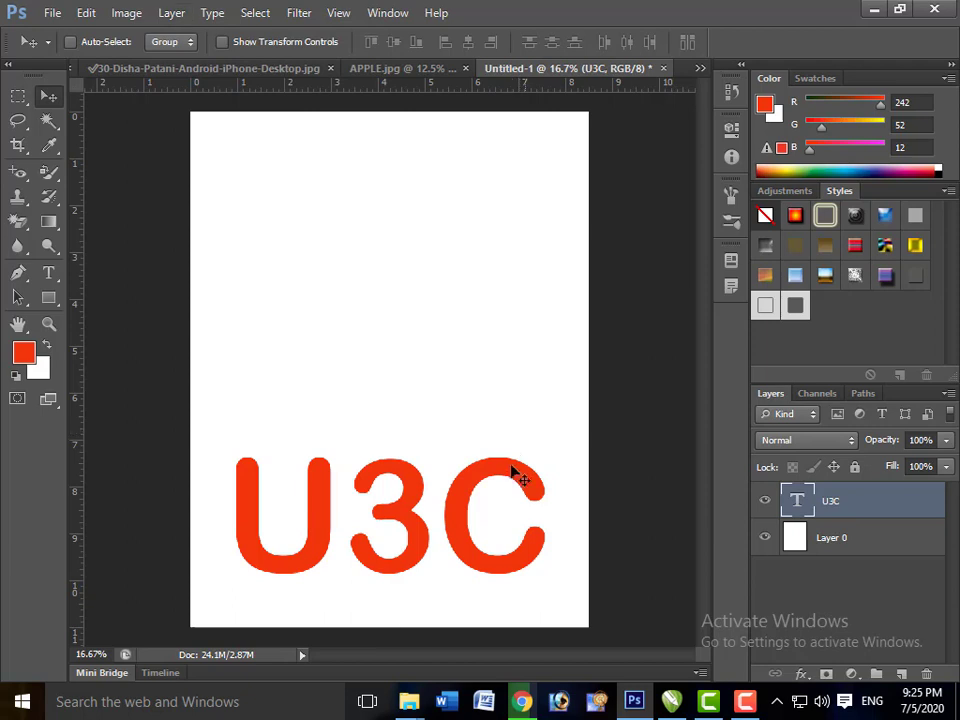
# Step: Try a series of preset layer styles on the U3C text, including Blanket (Texture)
pyautogui.click(795, 214)
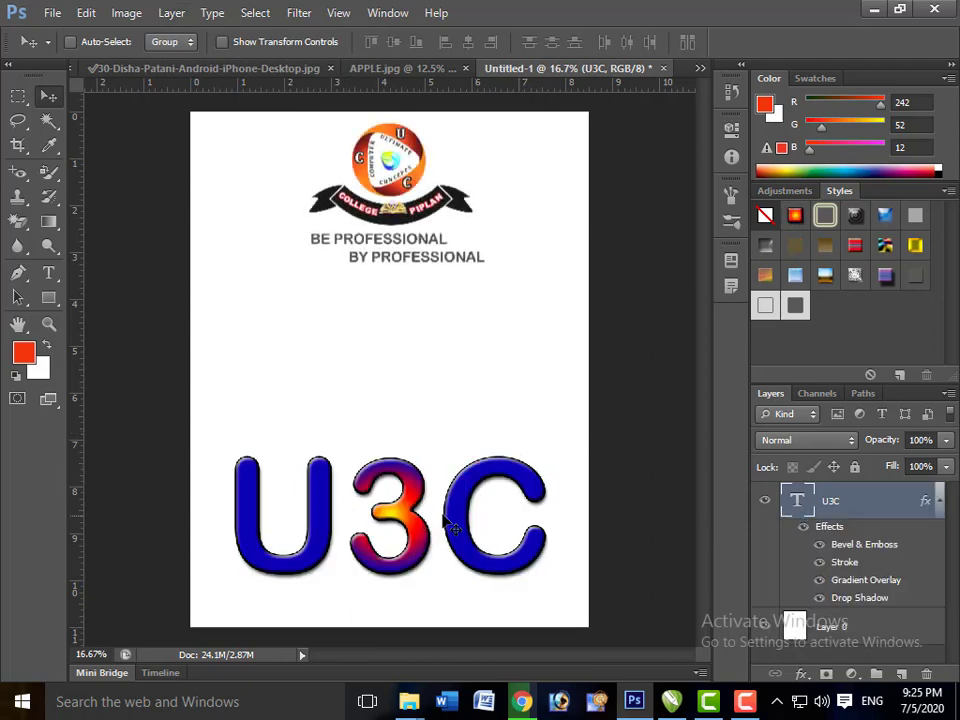
pyautogui.click(855, 214)
pyautogui.click(884, 216)
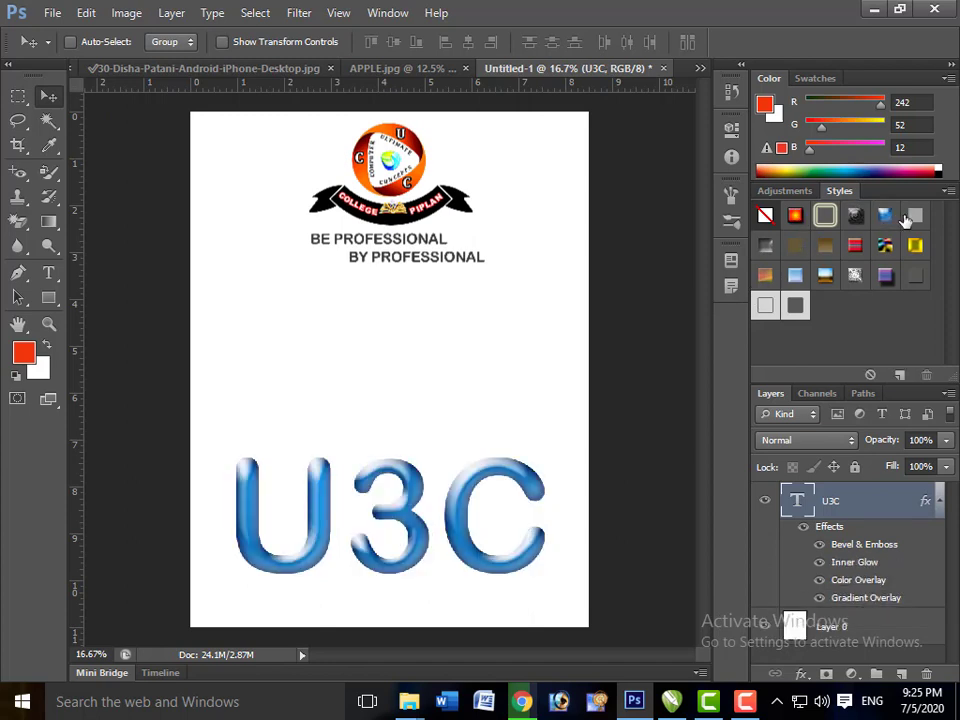
pyautogui.click(914, 216)
pyautogui.click(914, 245)
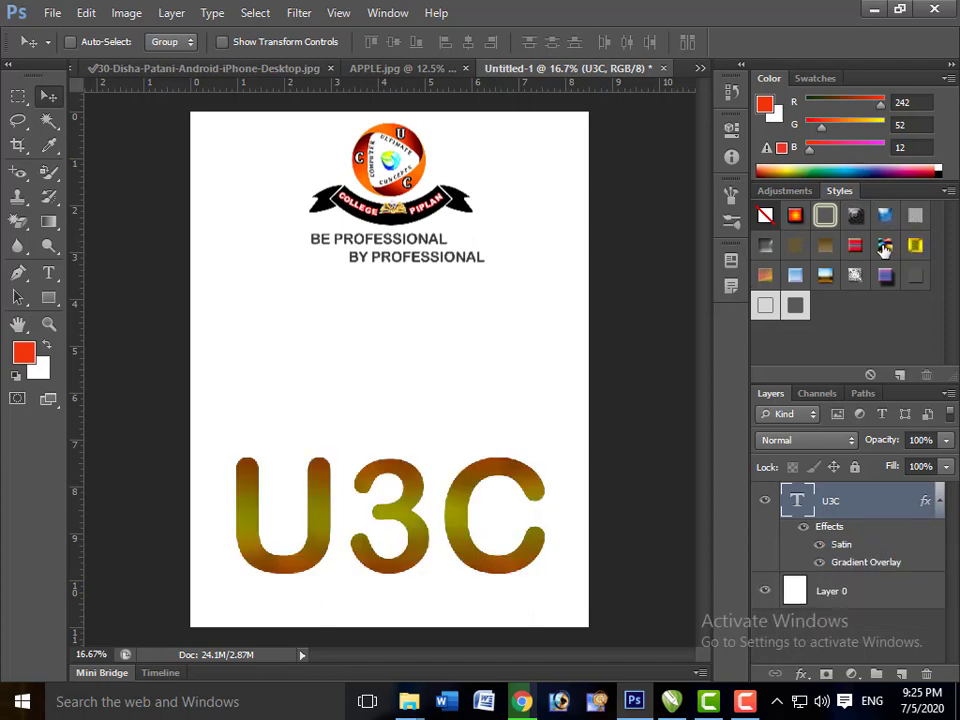
pyautogui.click(884, 245)
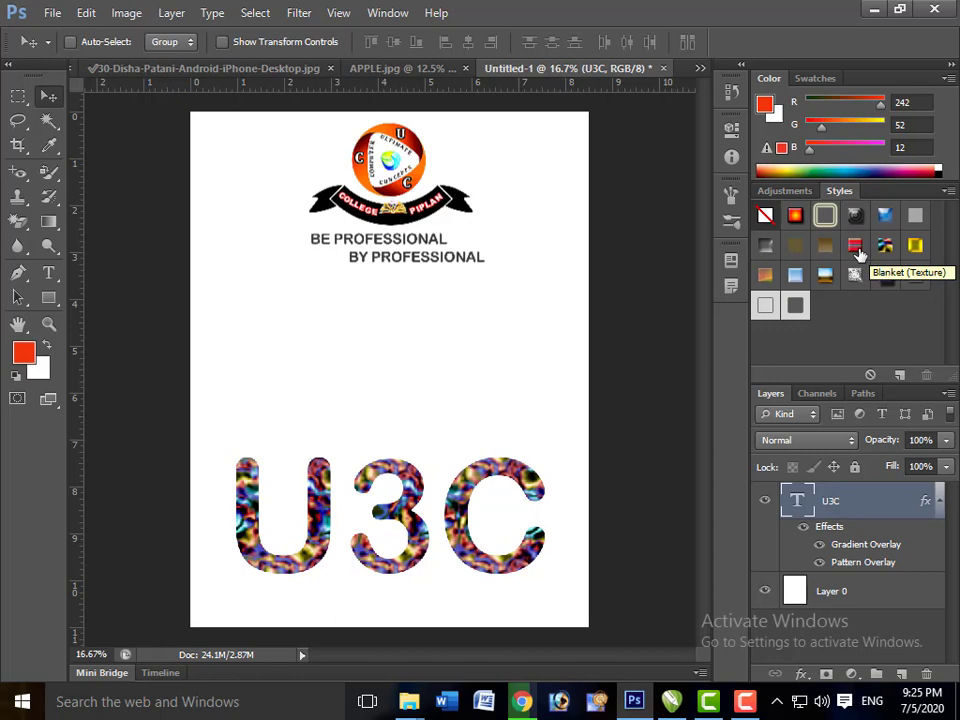
pyautogui.click(855, 246)
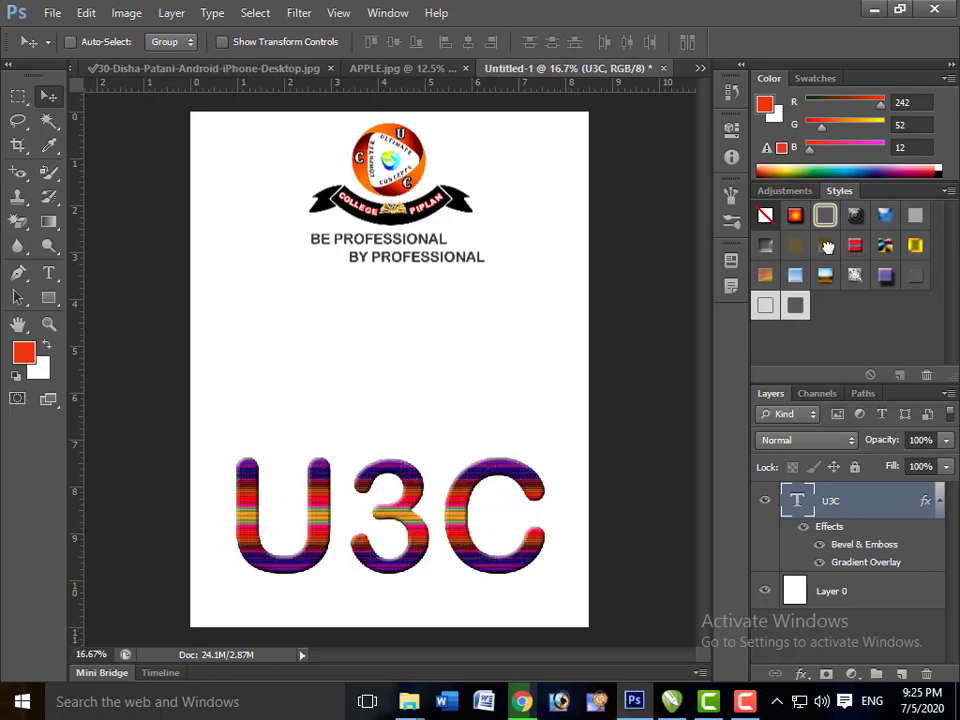
pyautogui.click(795, 246)
pyautogui.click(795, 246)
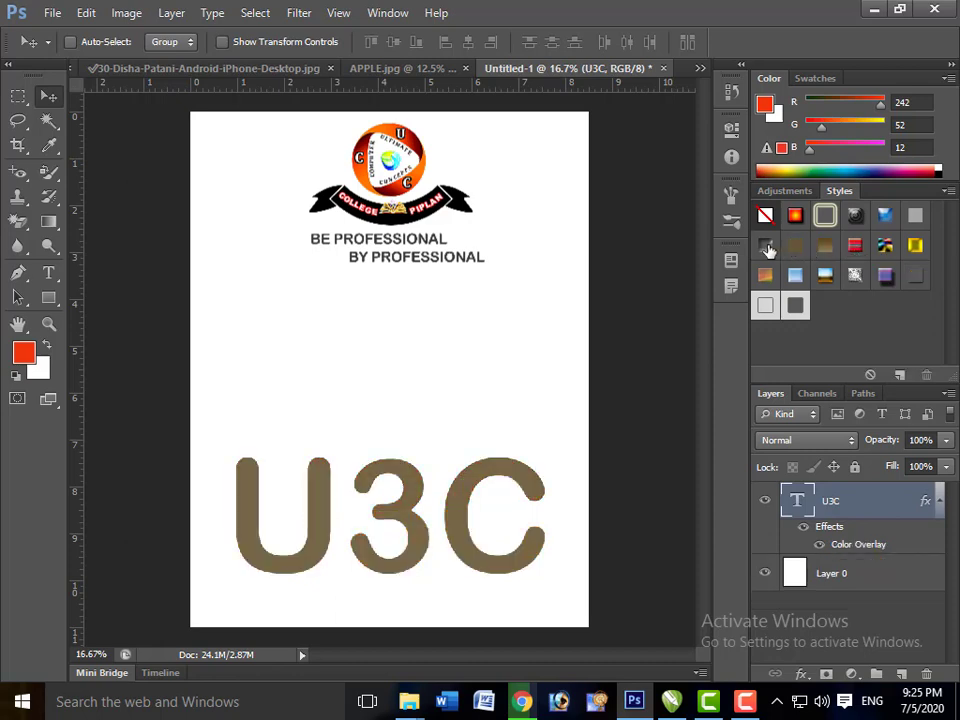
pyautogui.click(765, 246)
# Step: Apply the Tie-Dyed Silk (Texture) style to the U3C text and hide its Bevel & Emboss and Pattern Overlay effects
pyautogui.click(767, 276)
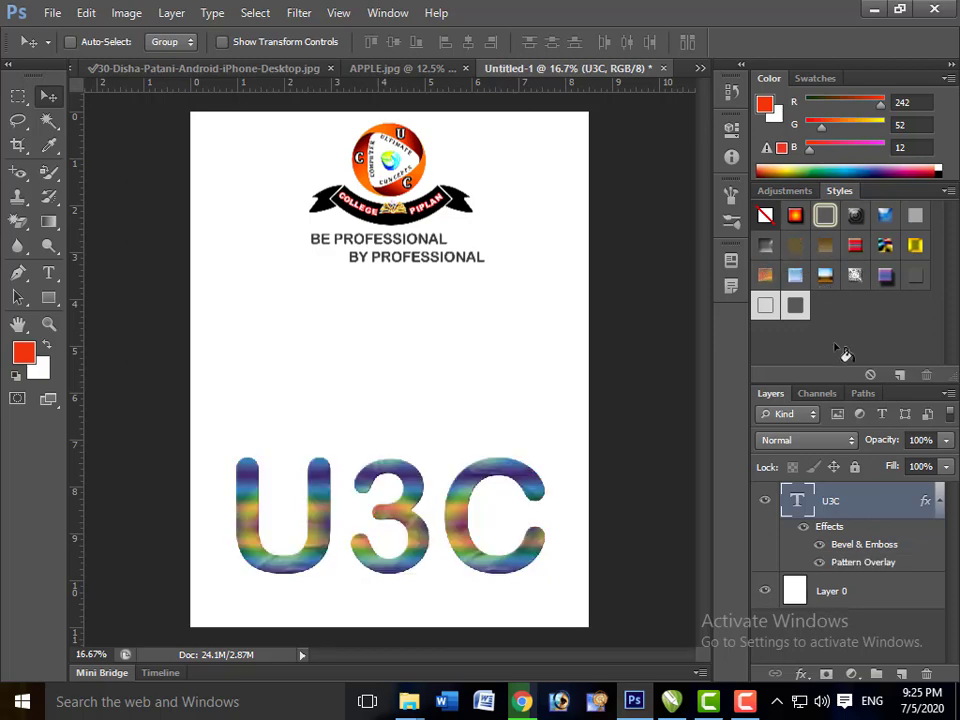
pyautogui.click(820, 546)
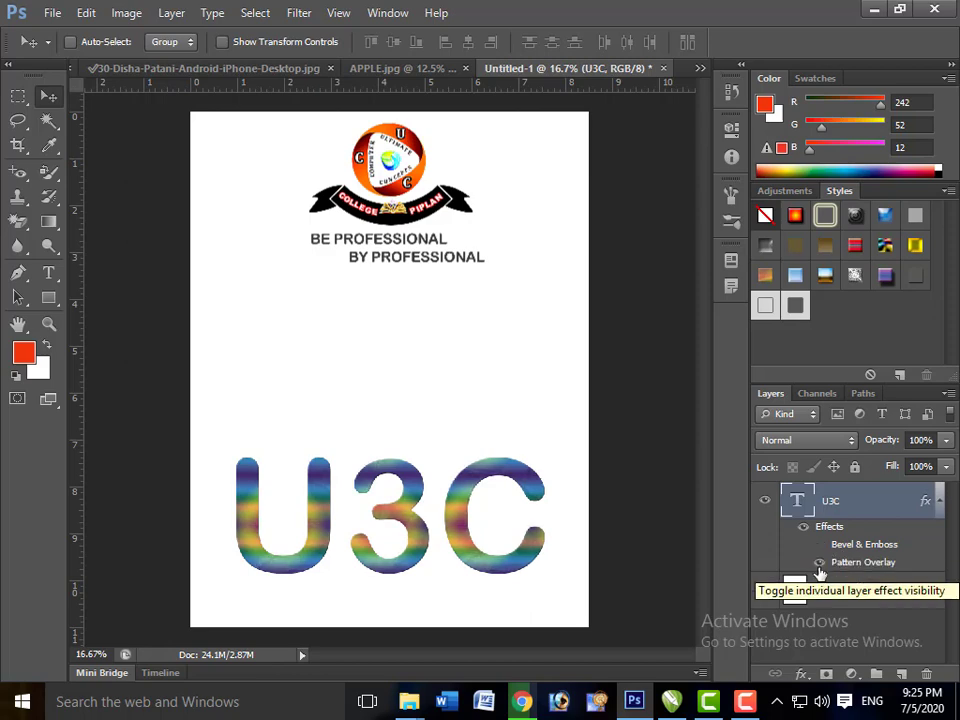
pyautogui.click(821, 563)
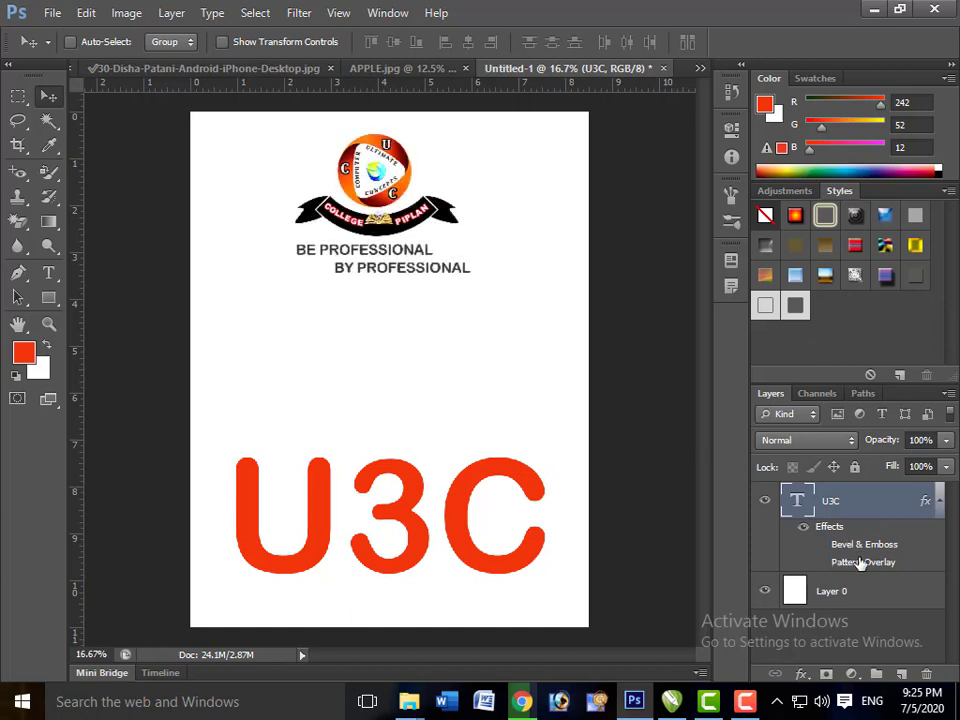
# Step: Clear the layer style from the U3C text, trying the red-and-yellow gradient preset once before leaving the text unstyled
pyautogui.click(765, 218)
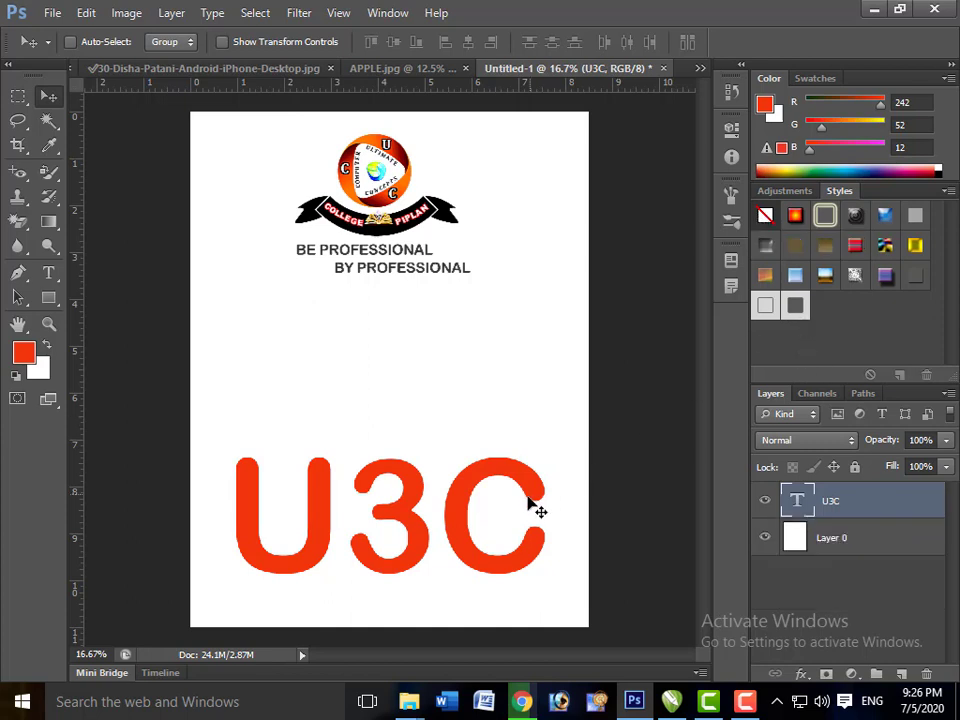
pyautogui.click(795, 216)
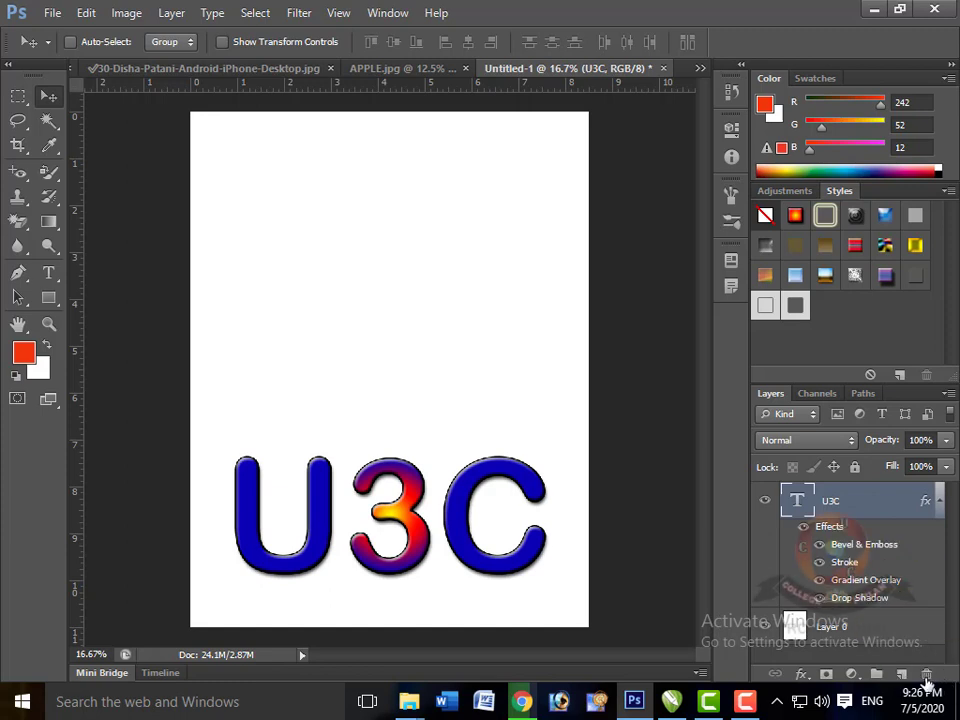
pyautogui.click(765, 215)
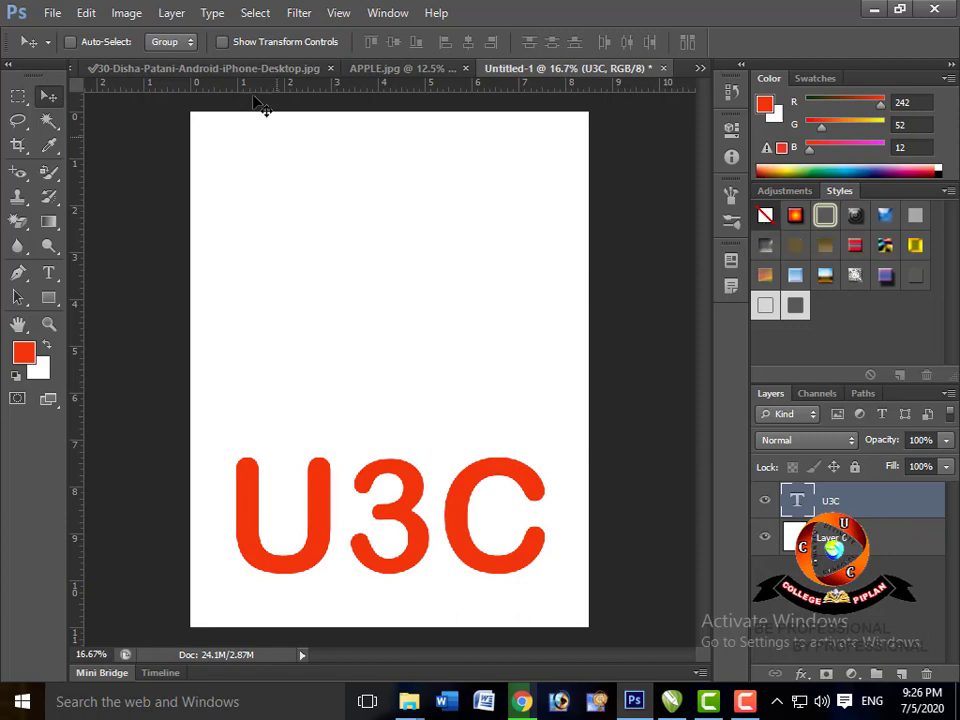
# Step: Try the red-and-yellow gradient preset on the U3C text from the Layer Style dialog's styles list, resetting the dialog to its original settings
pyautogui.click(172, 13)
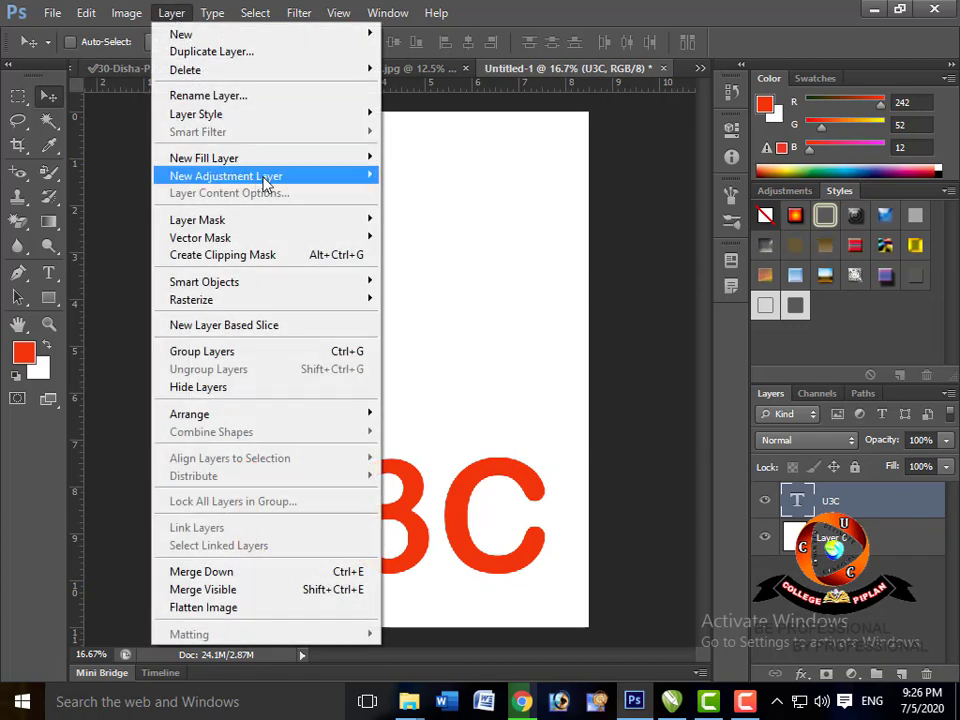
pyautogui.moveTo(285, 122)
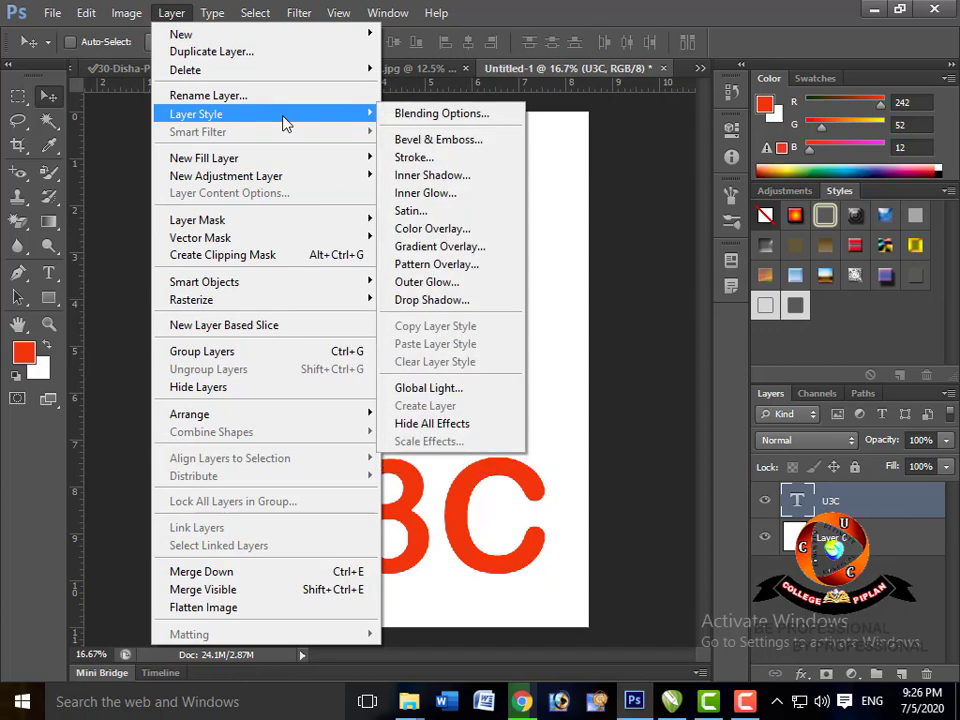
pyautogui.click(438, 114)
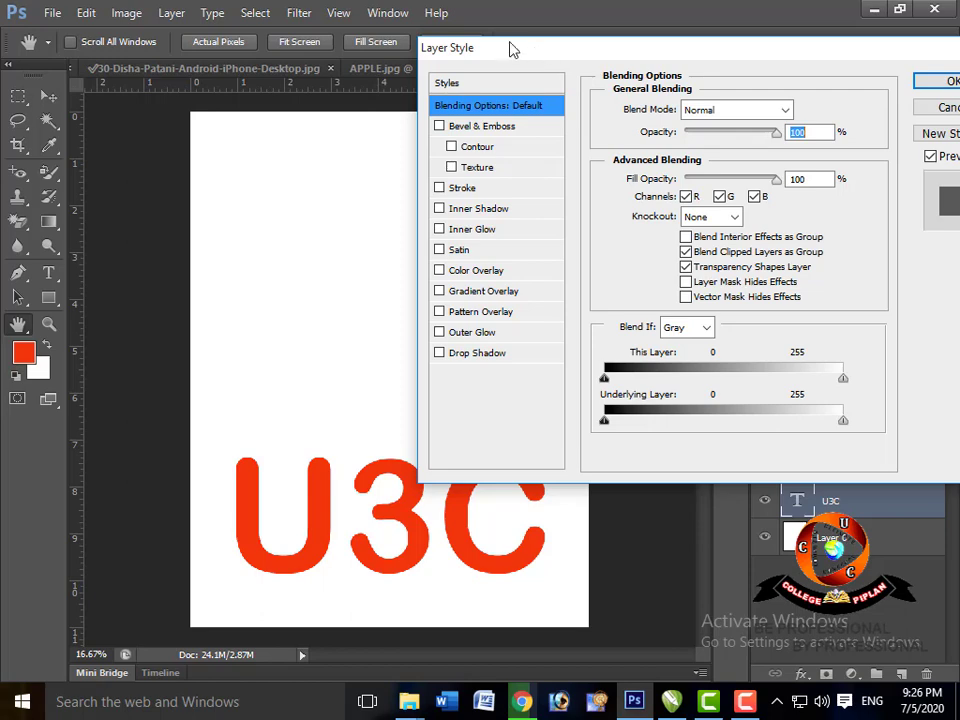
pyautogui.moveTo(480, 47); pyautogui.dragTo(321, 21)
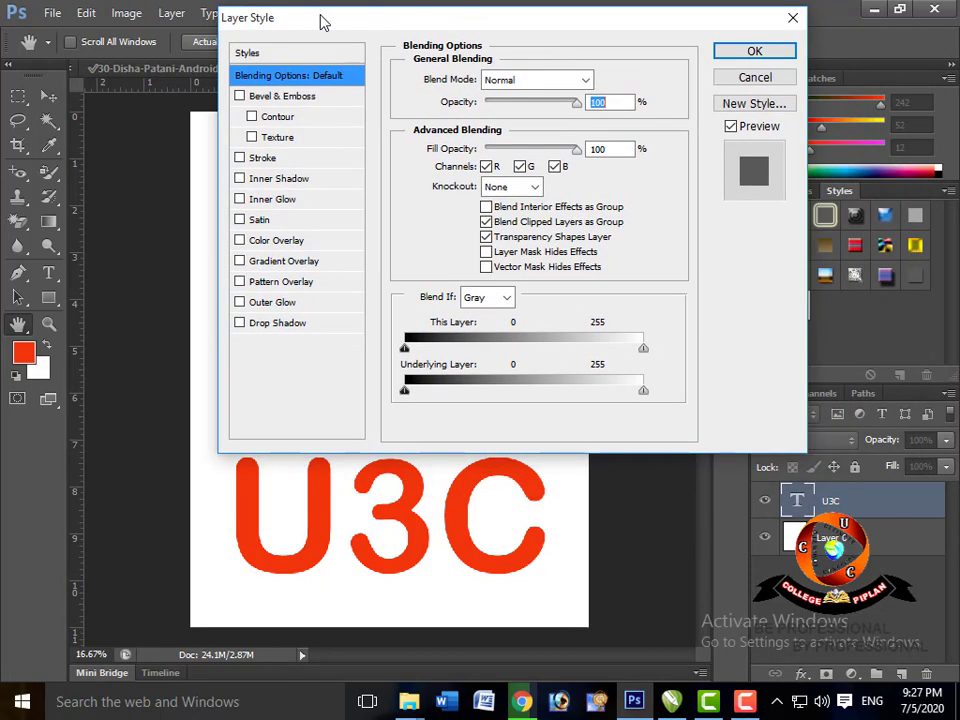
pyautogui.click(265, 55)
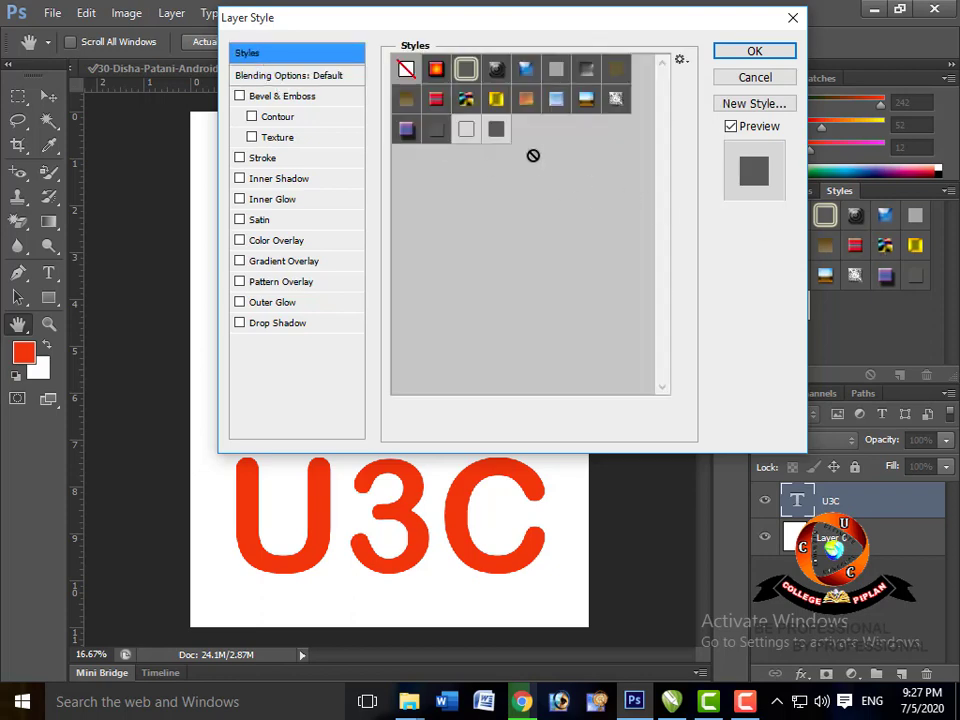
pyautogui.click(436, 68)
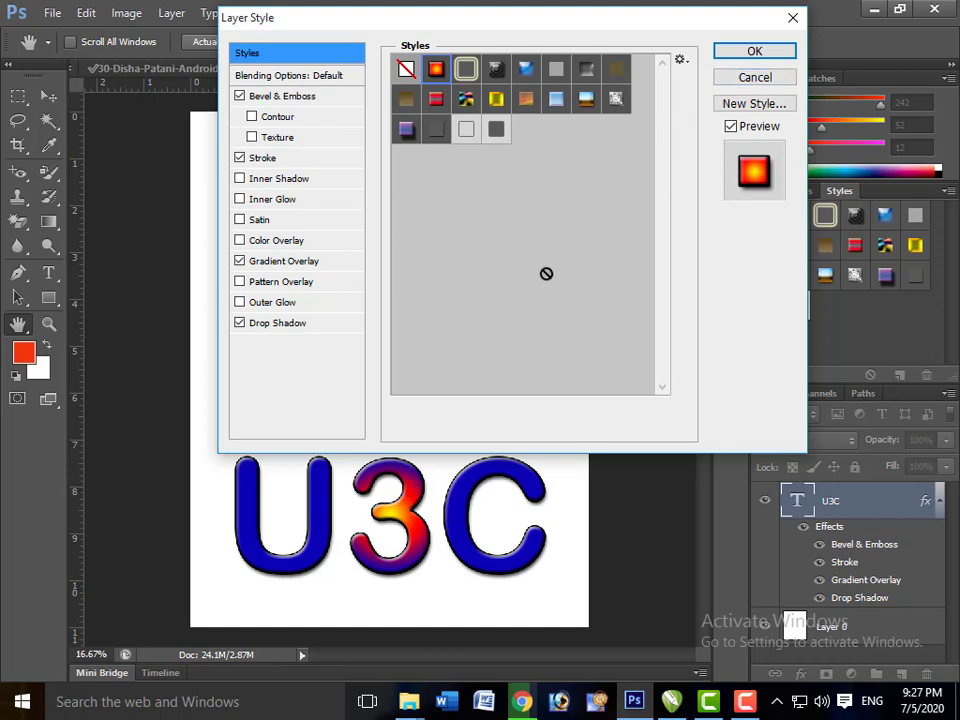
pyautogui.press('alt')
pyautogui.keyDown('alt'); pyautogui.click(763, 85); pyautogui.keyUp('alt')
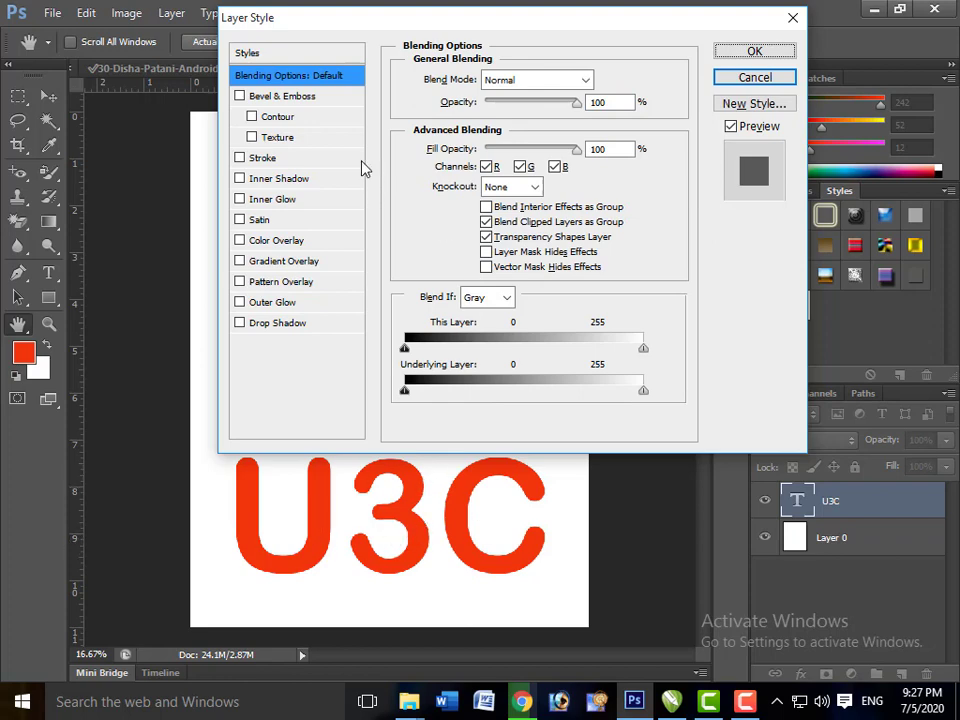
# Step: Set the U3C text's blend mode to Dissolve in its blending options and apply it
pyautogui.click(274, 52)
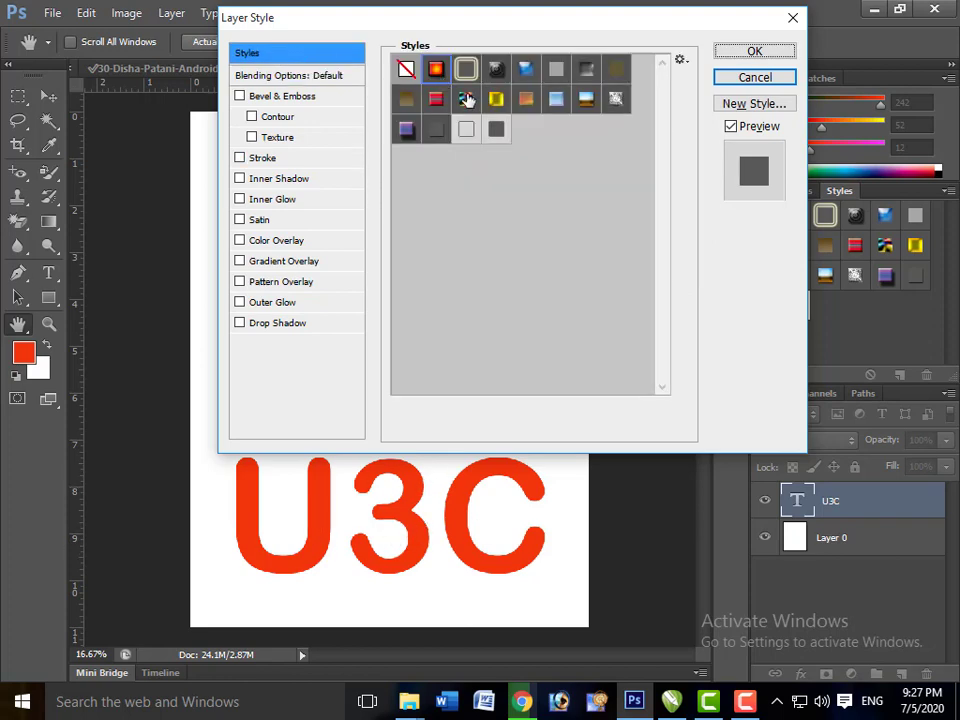
pyautogui.click(330, 78)
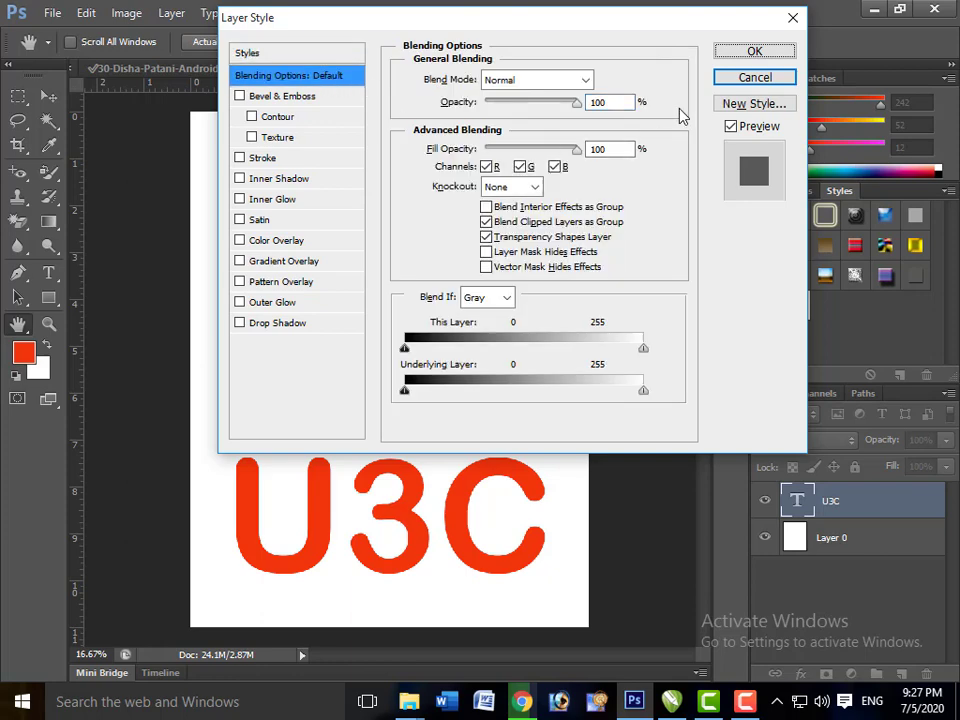
pyautogui.press('alt')
pyautogui.click(587, 81)
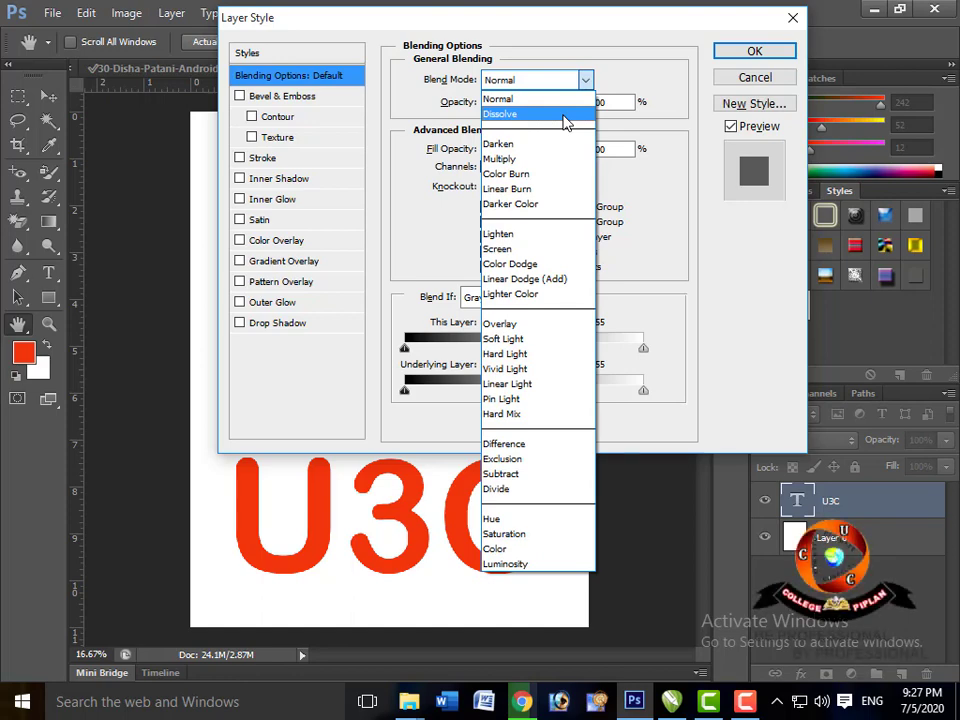
pyautogui.click(566, 114)
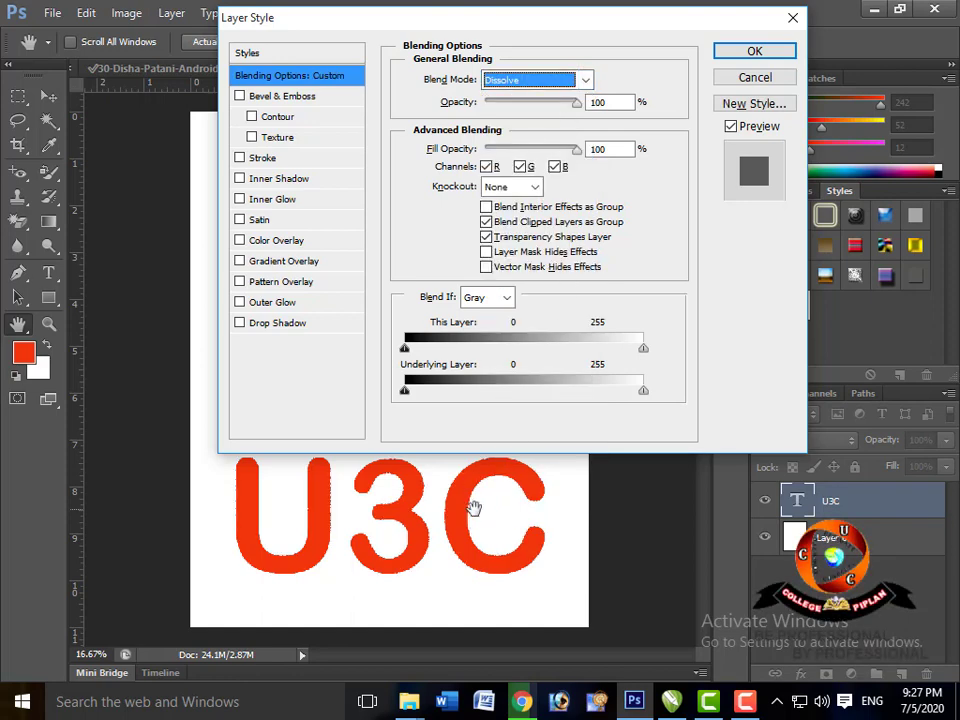
pyautogui.click(742, 54)
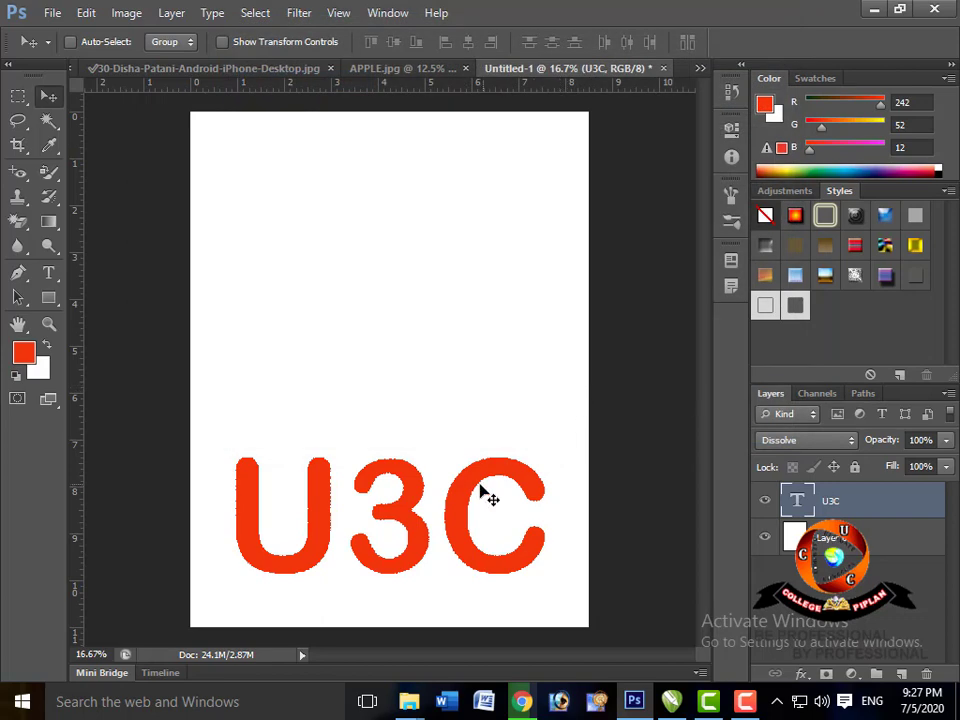
# Step: Compare the edges of the letter C up close by switching its blend mode to Normal and back to Dissolve
pyautogui.scroll(2, 481, 492)
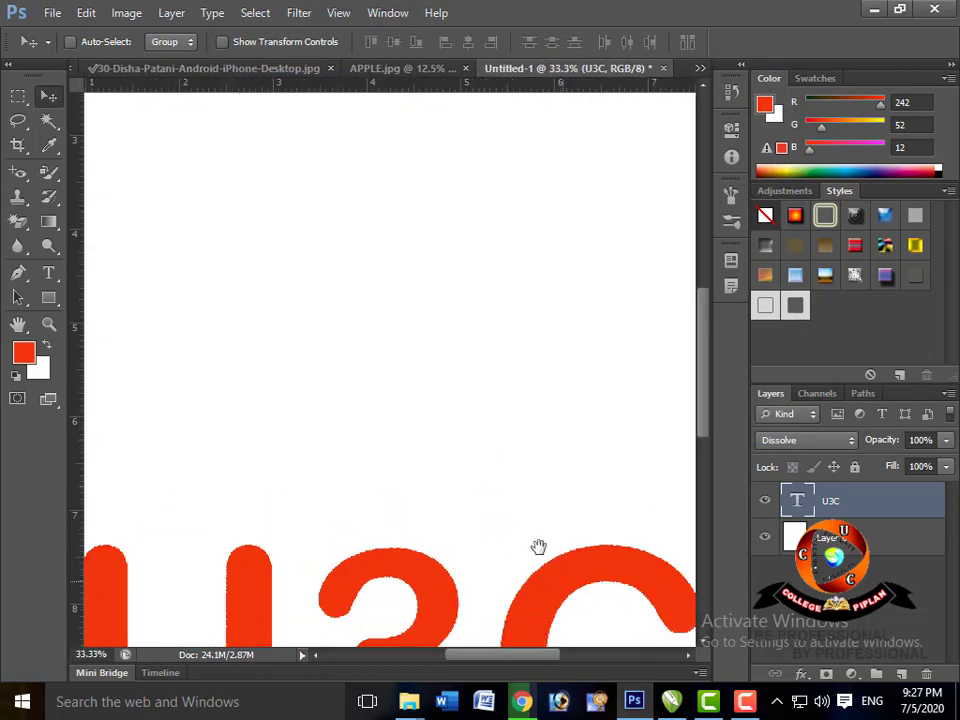
pyautogui.moveTo(538, 549); pyautogui.dragTo(413, 400)
pyautogui.scroll(3, 414, 400)
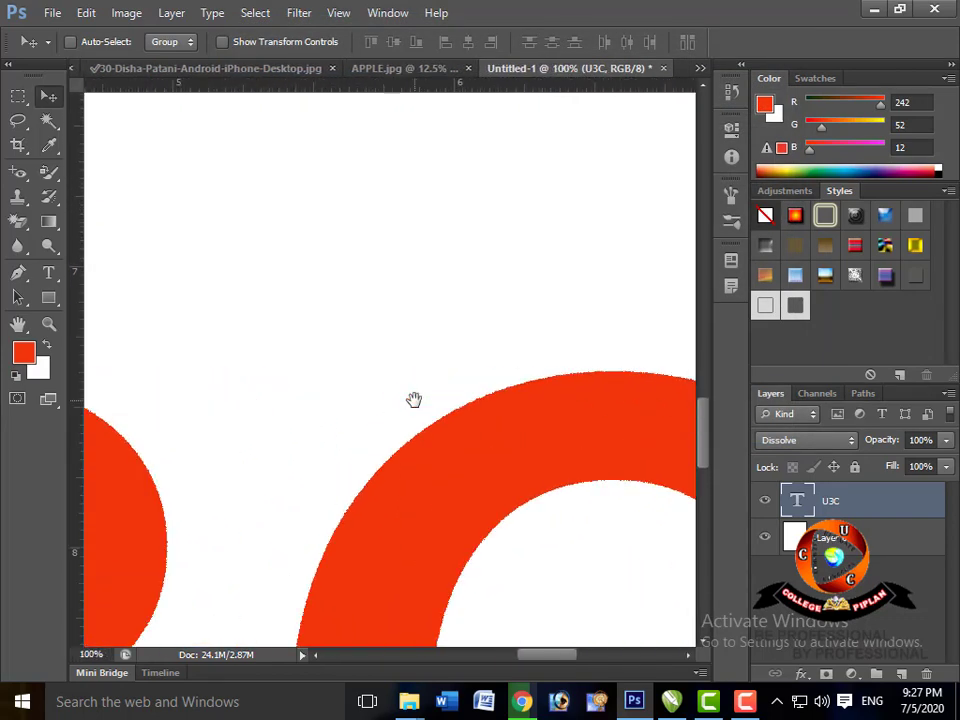
pyautogui.moveTo(530, 457); pyautogui.dragTo(335, 430)
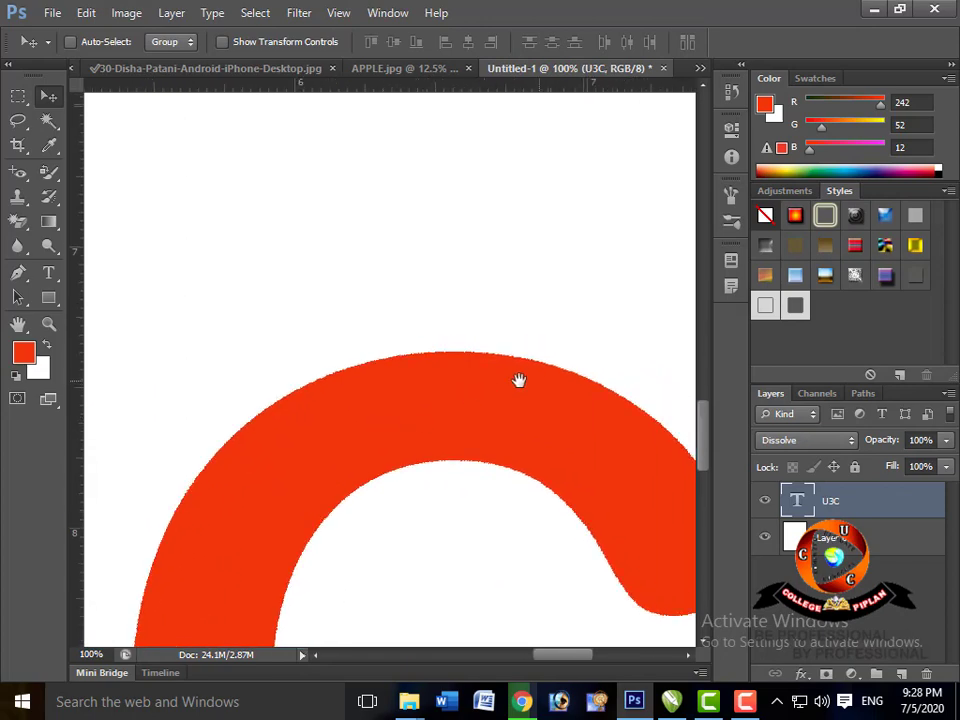
pyautogui.moveTo(519, 379); pyautogui.dragTo(441, 375)
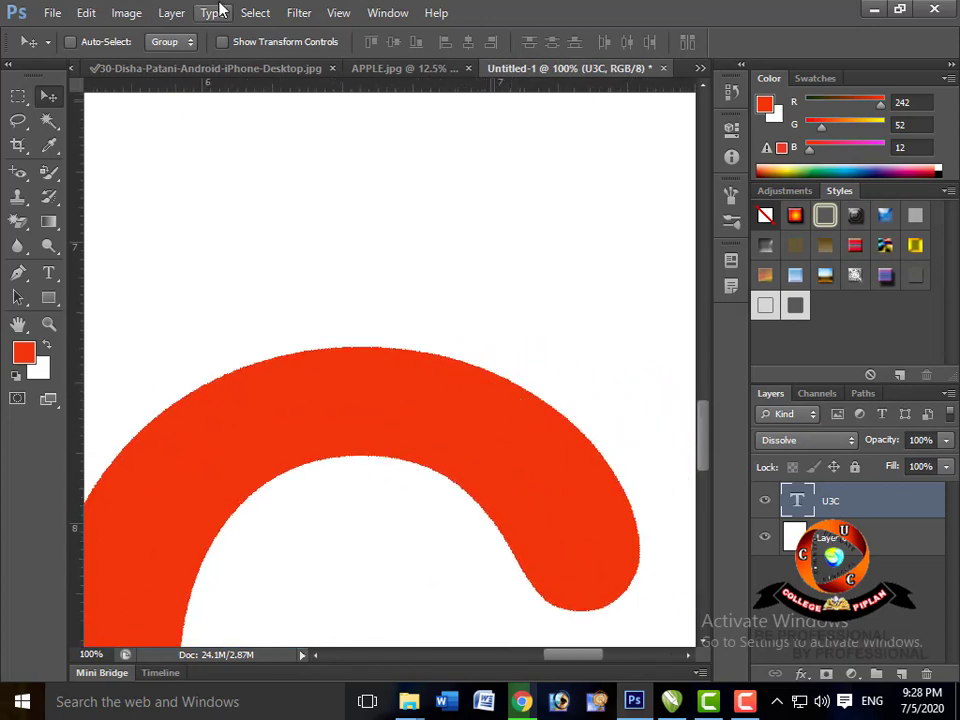
pyautogui.click(171, 13)
pyautogui.moveTo(212, 120)
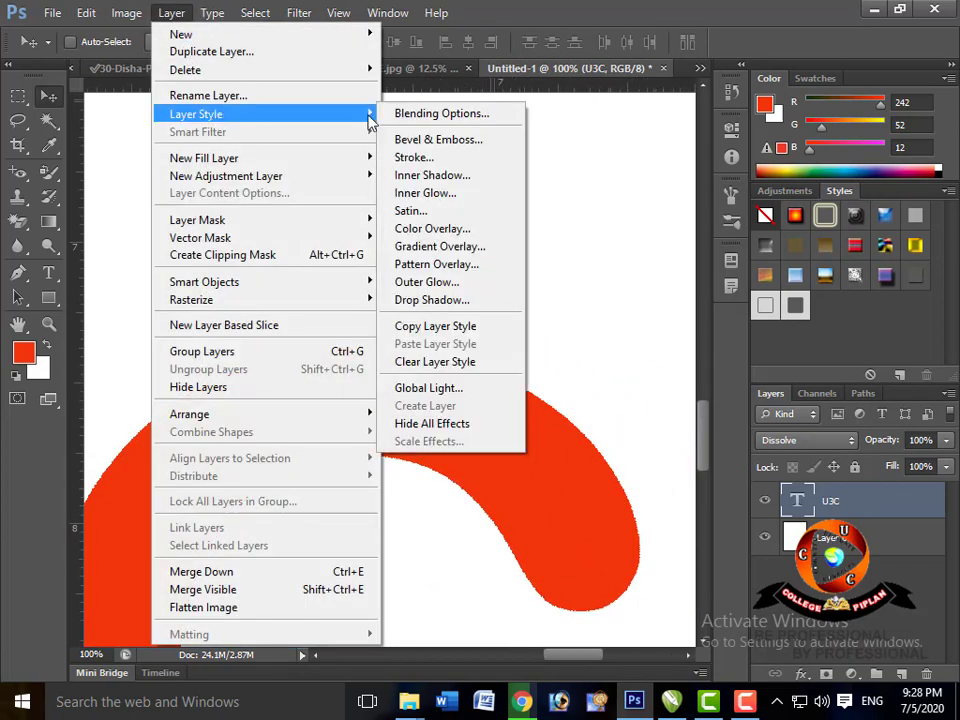
pyautogui.click(400, 116)
pyautogui.click(565, 82)
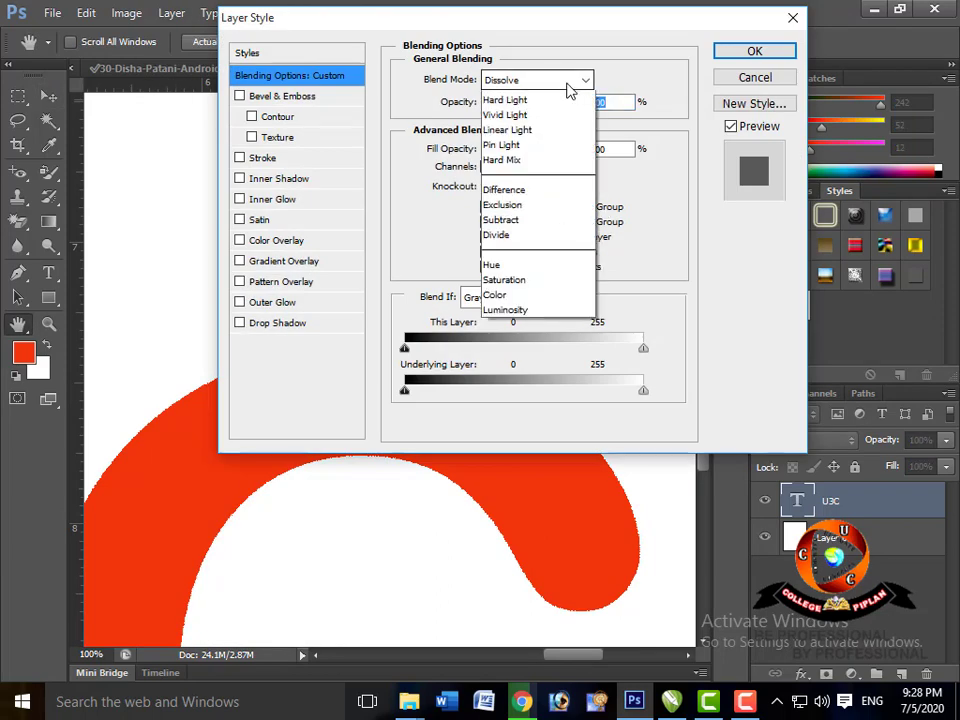
pyautogui.click(553, 96)
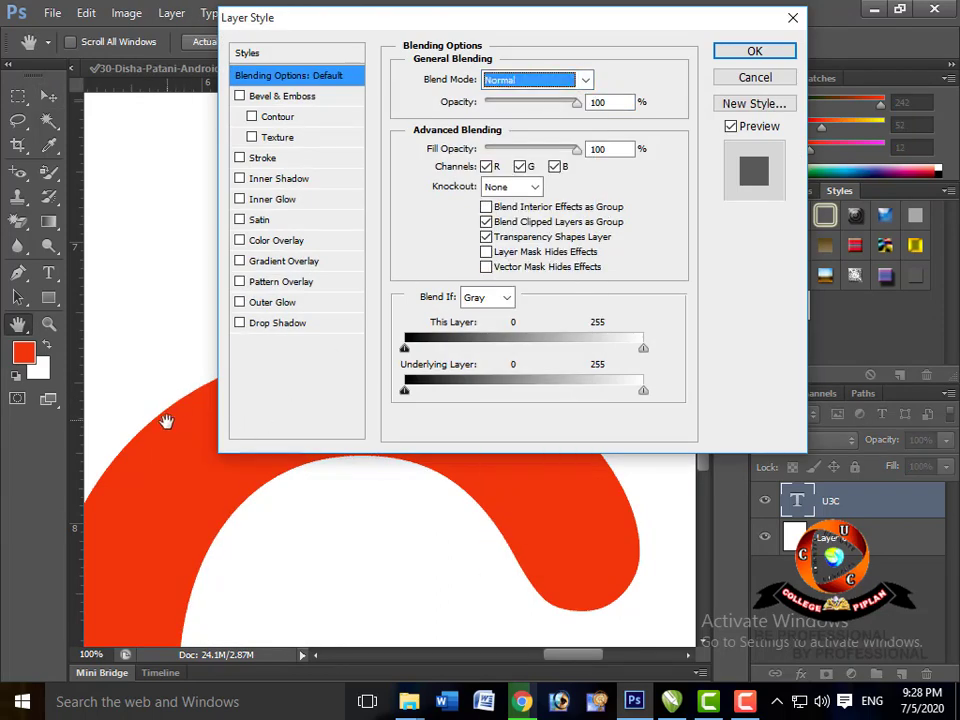
pyautogui.click(584, 80)
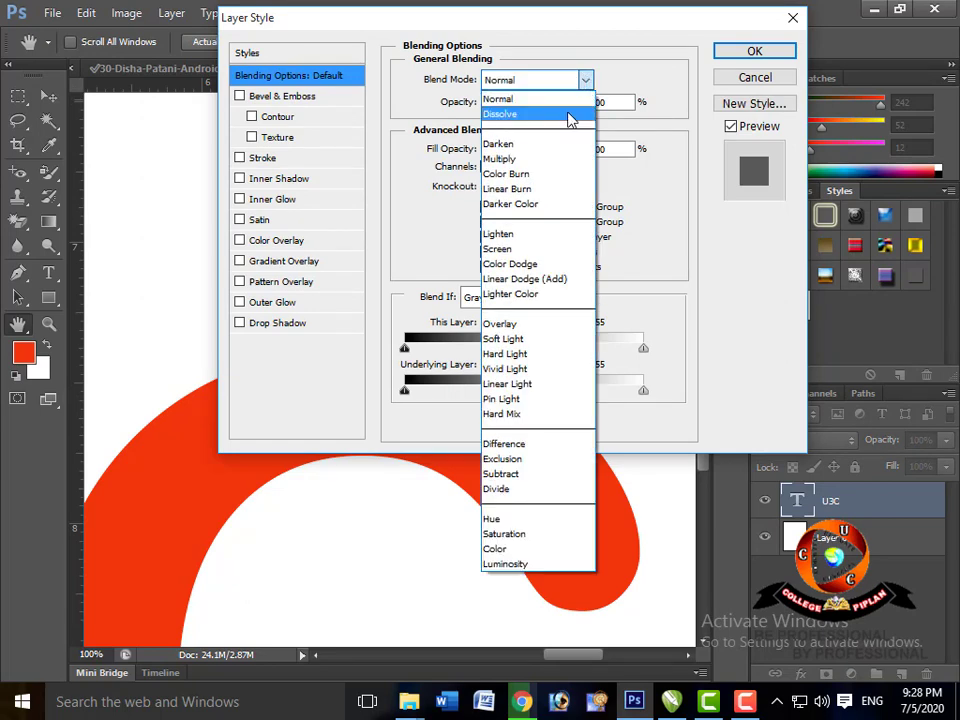
pyautogui.click(569, 117)
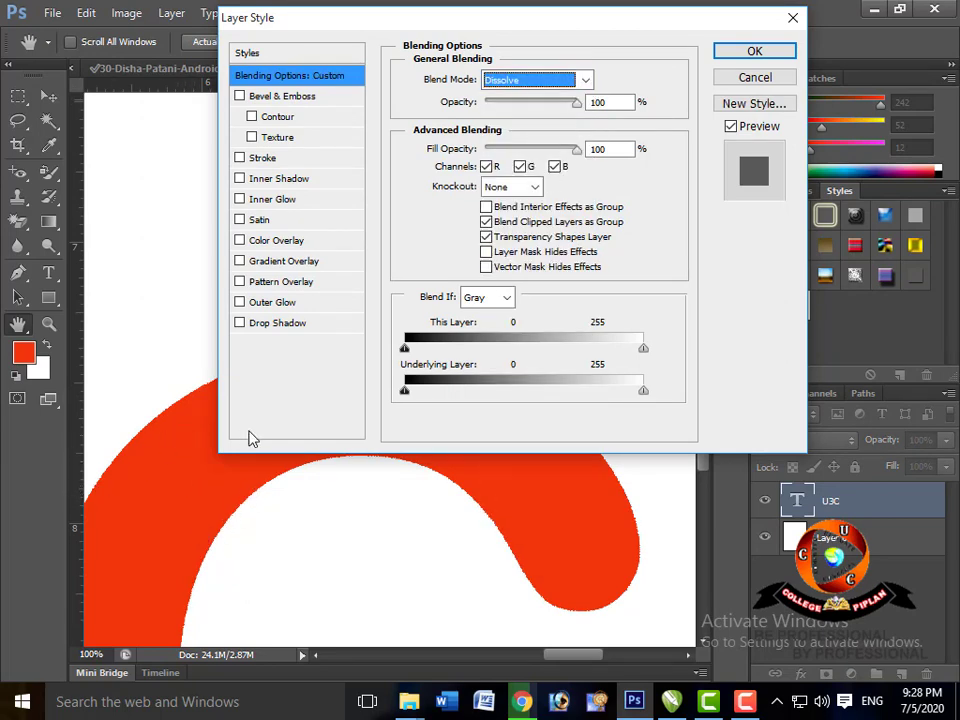
# Step: Try the Darken blend mode on the U3C text, then set it to Normal and apply the blending options
pyautogui.click(587, 82)
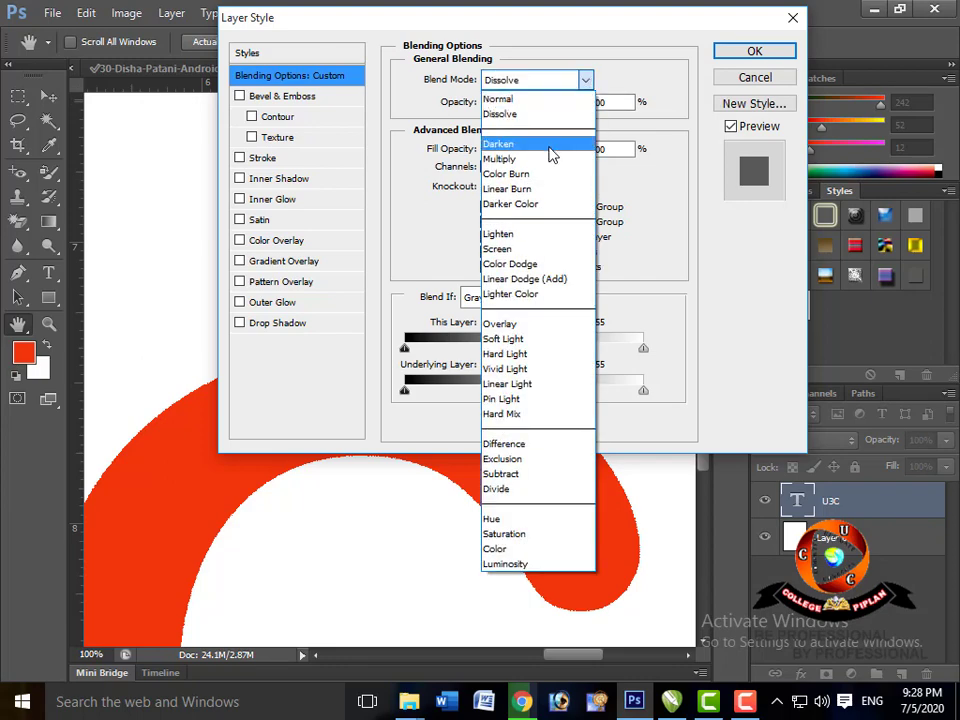
pyautogui.click(552, 146)
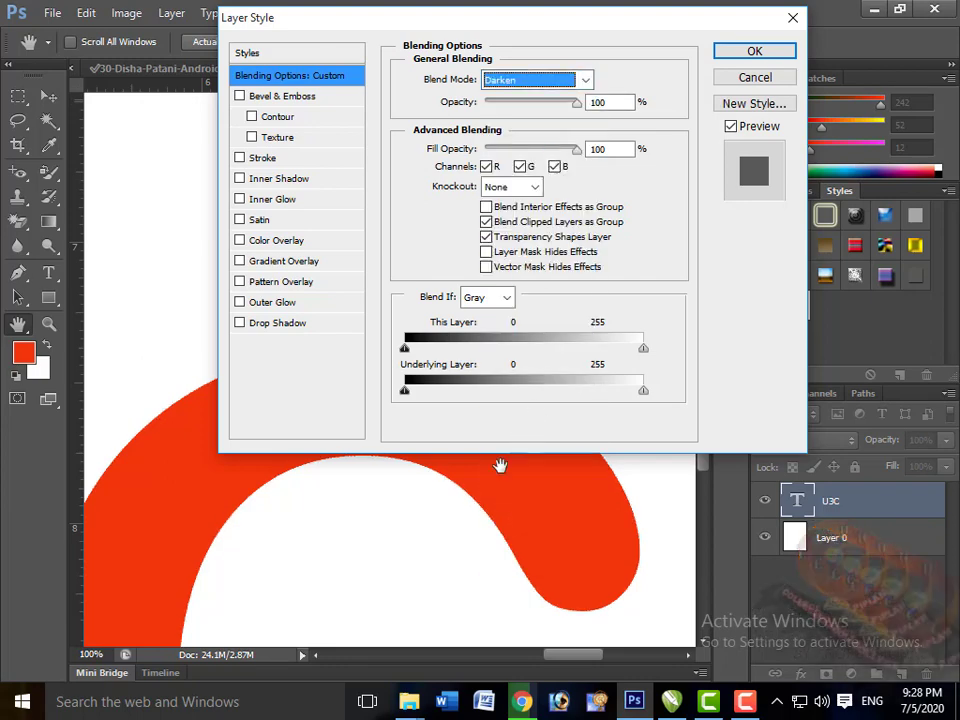
pyautogui.click(586, 80)
pyautogui.click(587, 82)
pyautogui.click(586, 80)
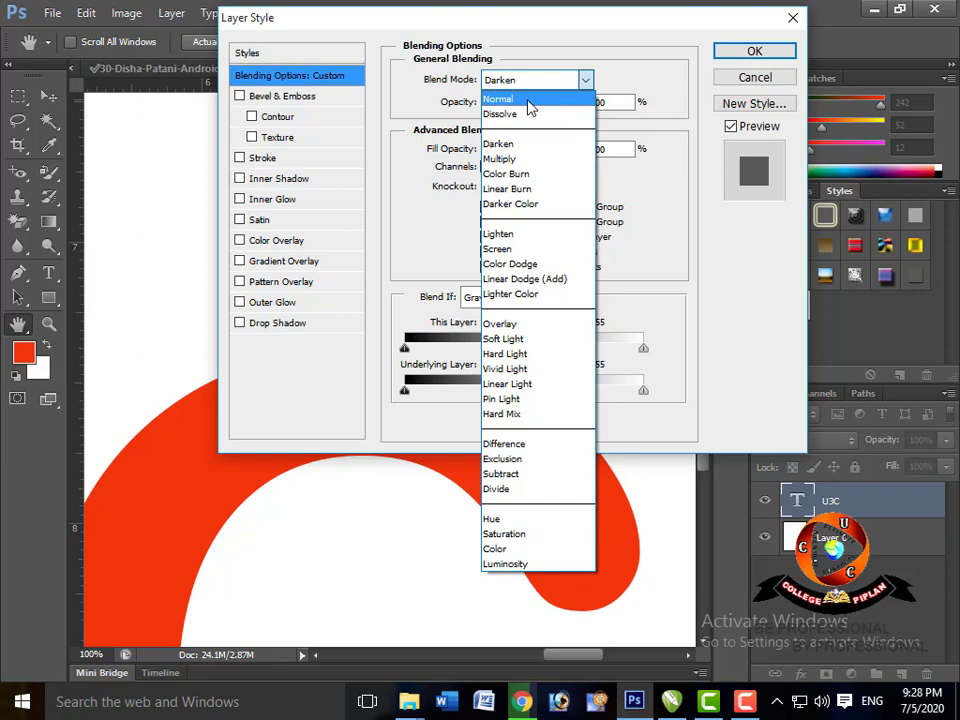
pyautogui.click(528, 101)
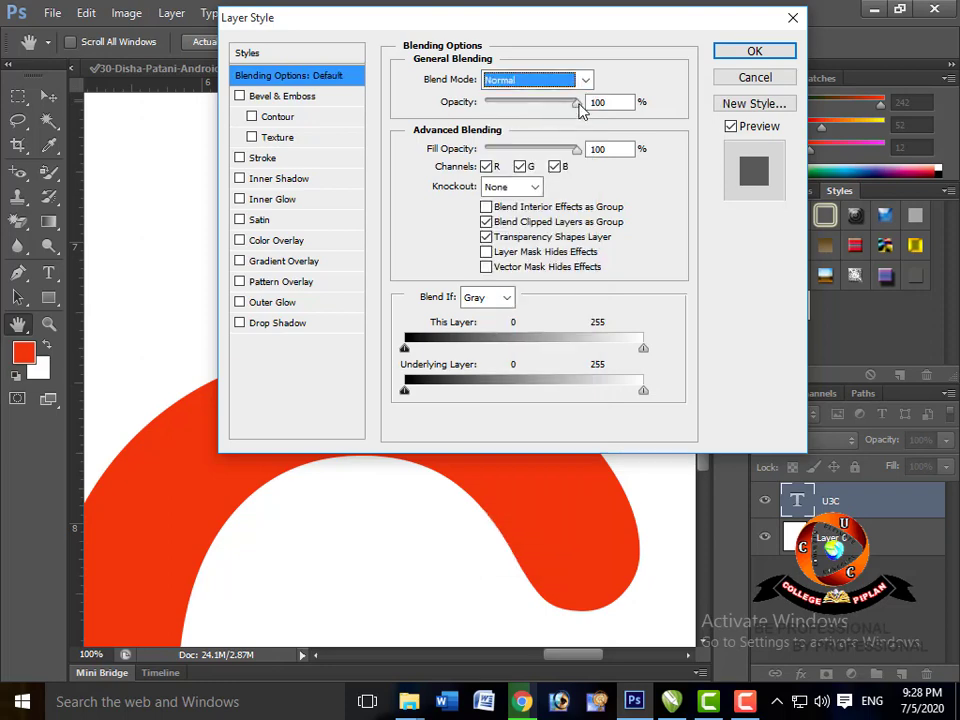
pyautogui.click(728, 55)
# Step: Open the U3C text's blending options with the whole page in view, test the Opacity slider, and lower Fill Opacity to 29%
pyautogui.hotkey('ctrl', '-')
pyautogui.hotkey('ctrl', '-')
pyautogui.hotkey('ctrl', '-')
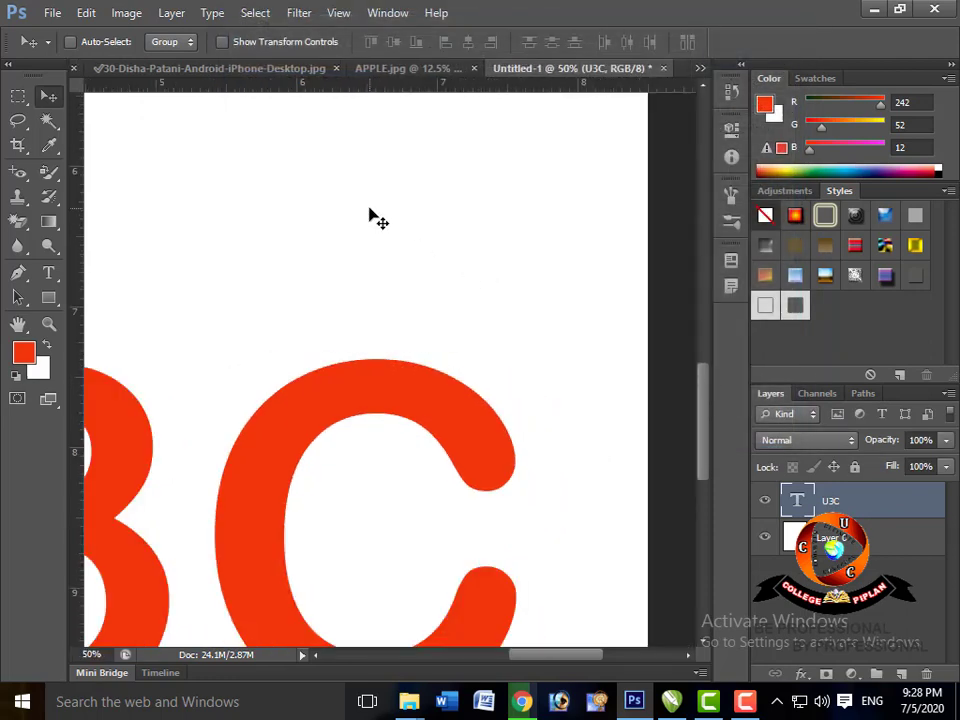
pyautogui.hotkey('ctrl', '-')
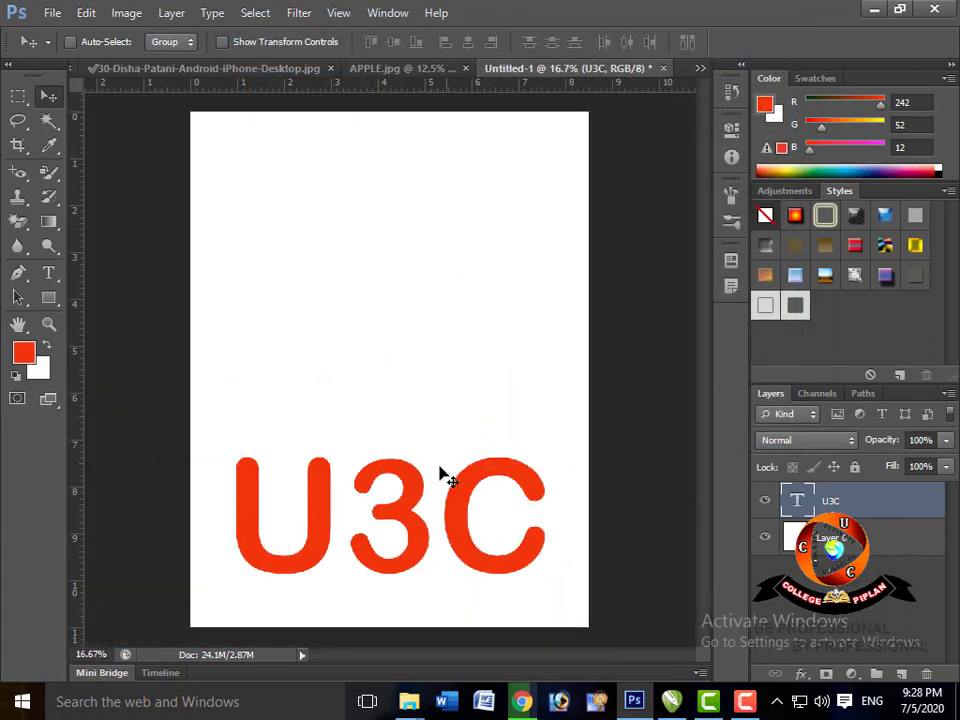
pyautogui.click(174, 12)
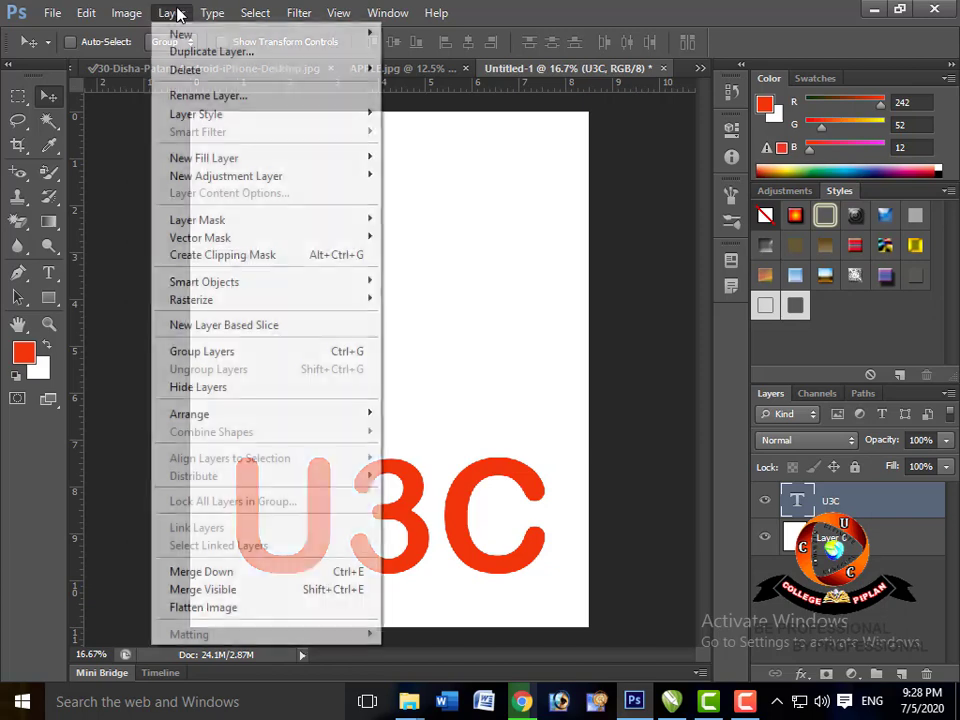
pyautogui.moveTo(225, 117)
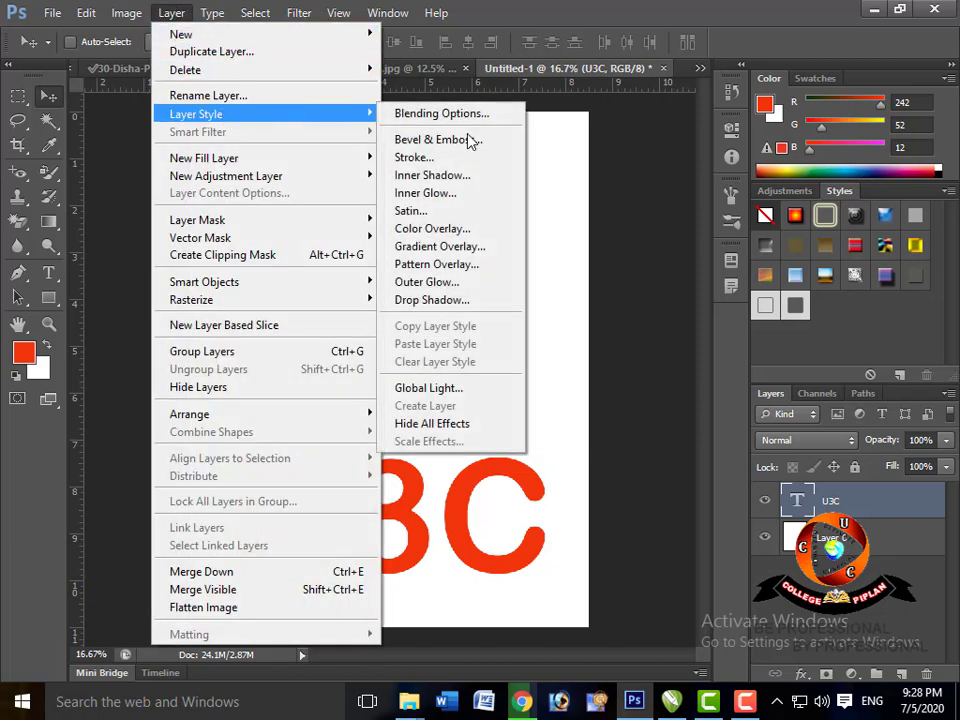
pyautogui.click(484, 115)
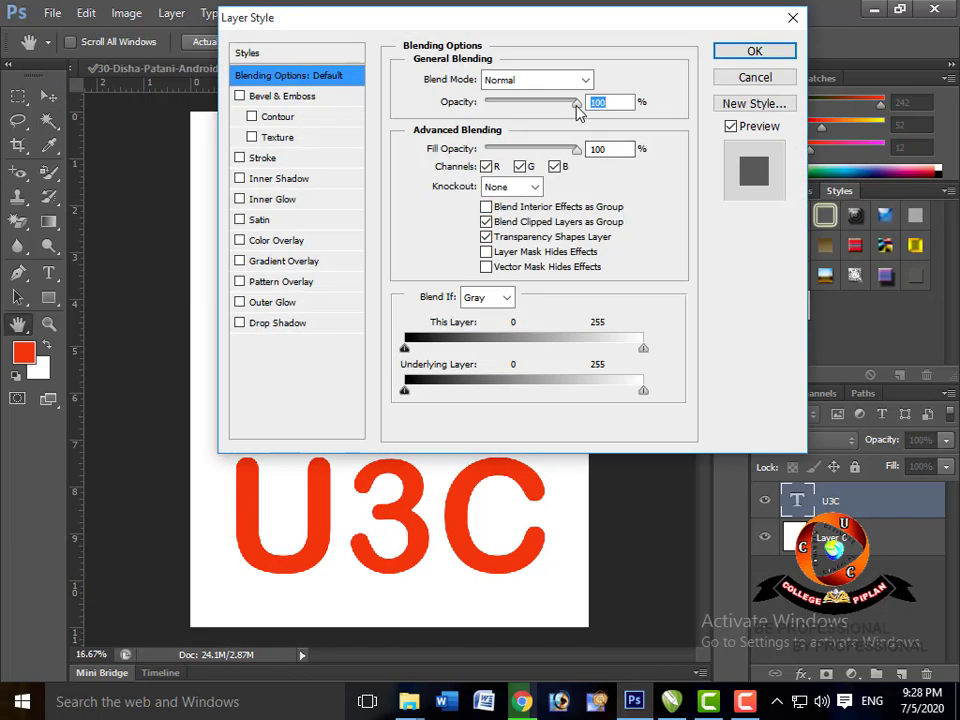
pyautogui.moveTo(572, 110)
pyautogui.mouseDown()
pyautogui.moveTo(487, 112)
pyautogui.moveTo(576, 108)
pyautogui.moveTo(587, 118)
pyautogui.mouseUp()
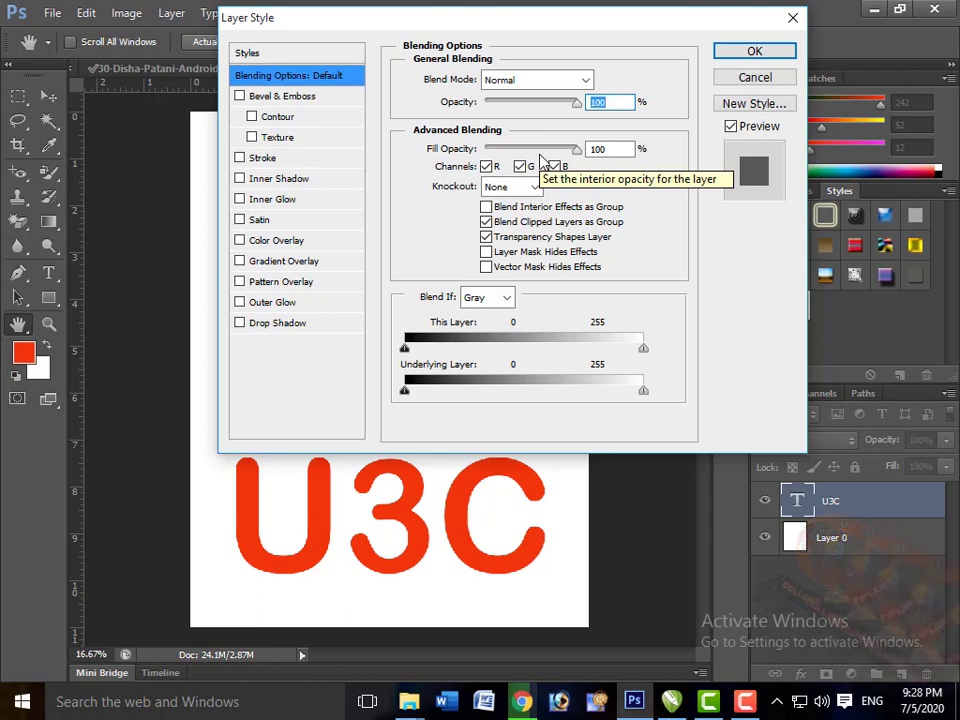
pyautogui.moveTo(553, 149); pyautogui.dragTo(513, 150)
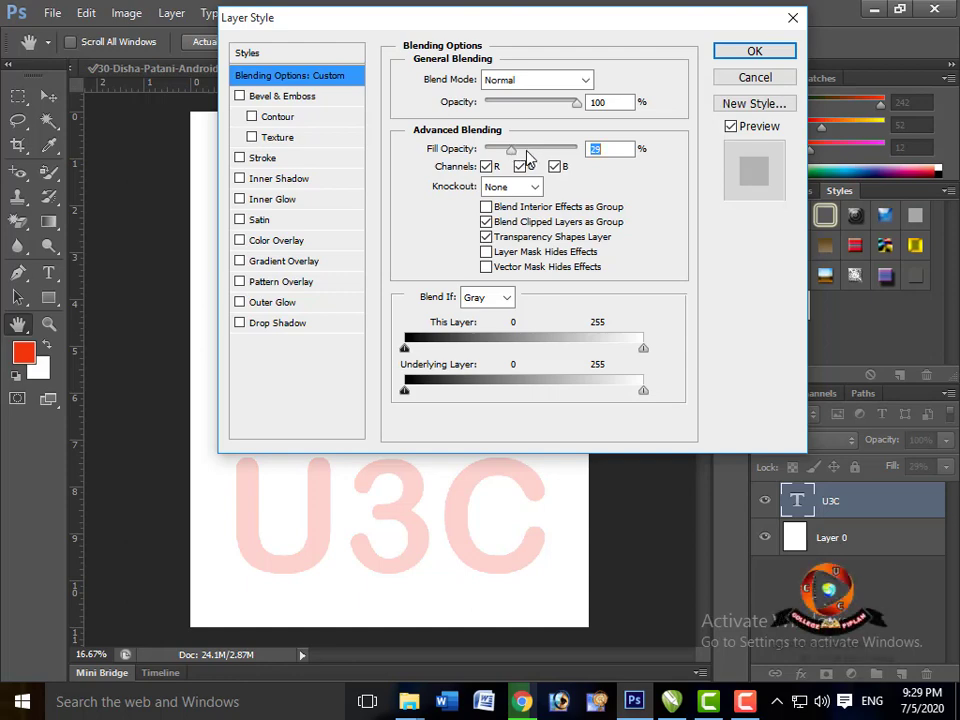
# Step: Set the U3C text's Fill Opacity to 100% and test switching the R, G and B channels off and back on
pyautogui.moveTo(528, 152); pyautogui.dragTo(574, 153)
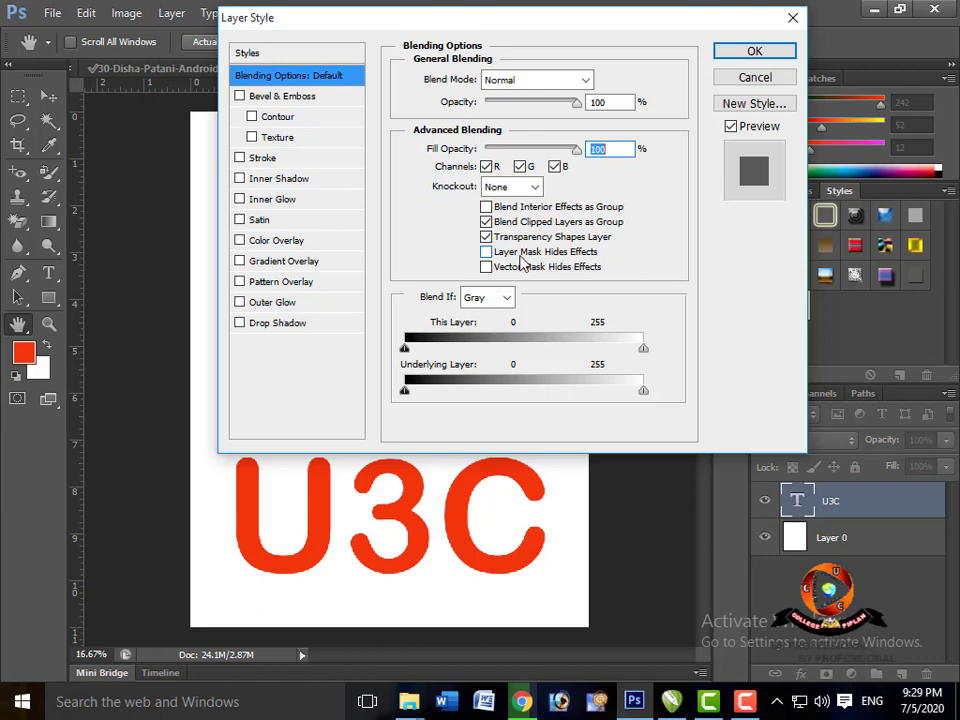
pyautogui.click(486, 167)
pyautogui.click(487, 168)
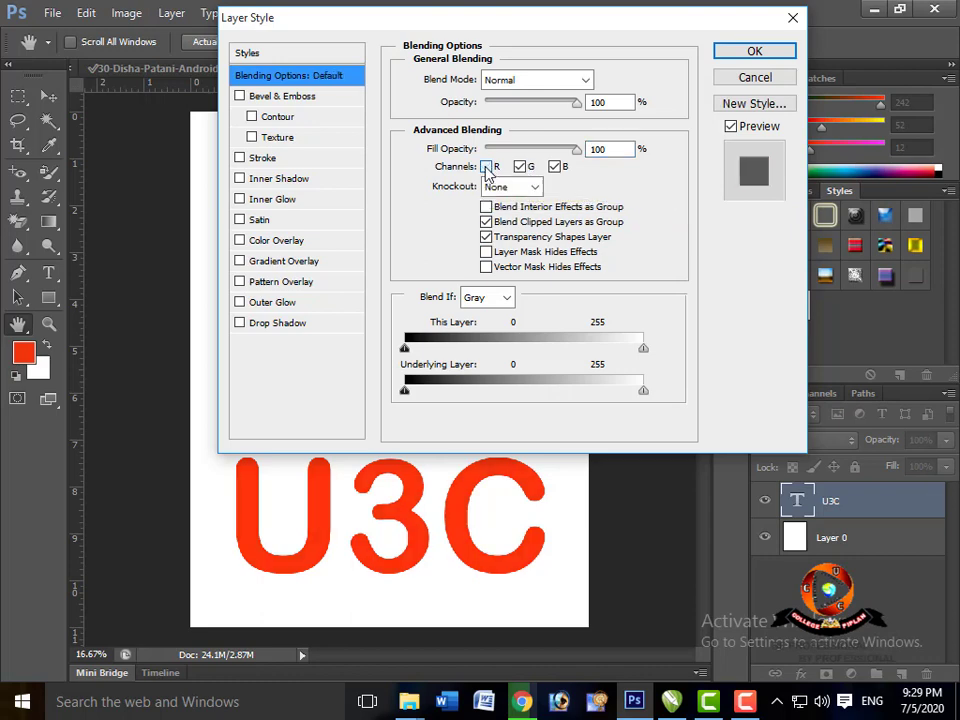
pyautogui.click(520, 167)
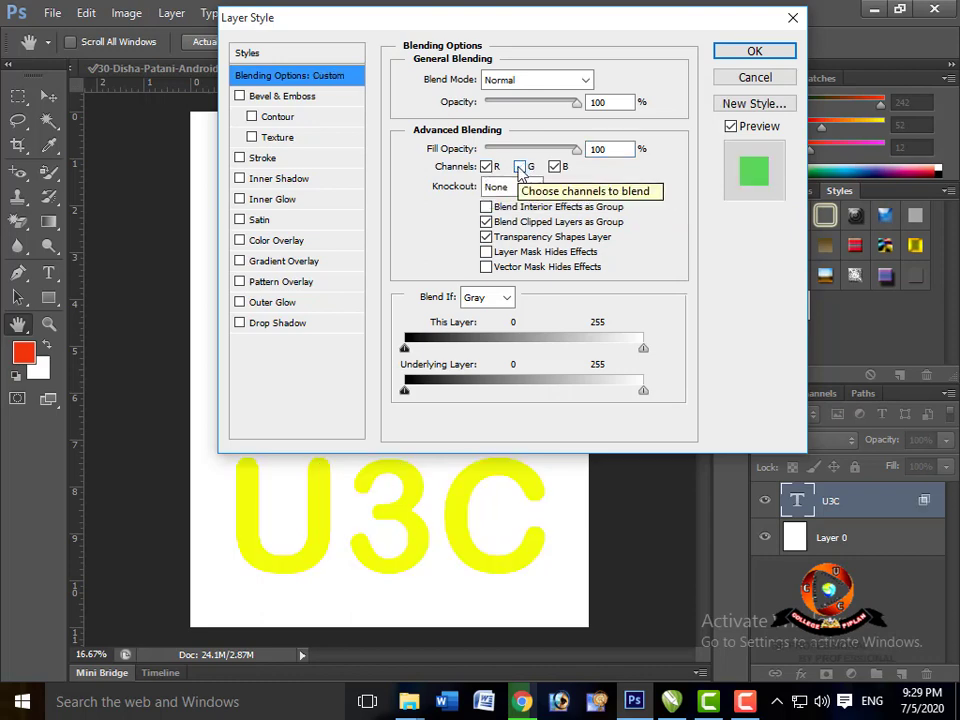
pyautogui.click(520, 167)
pyautogui.click(555, 168)
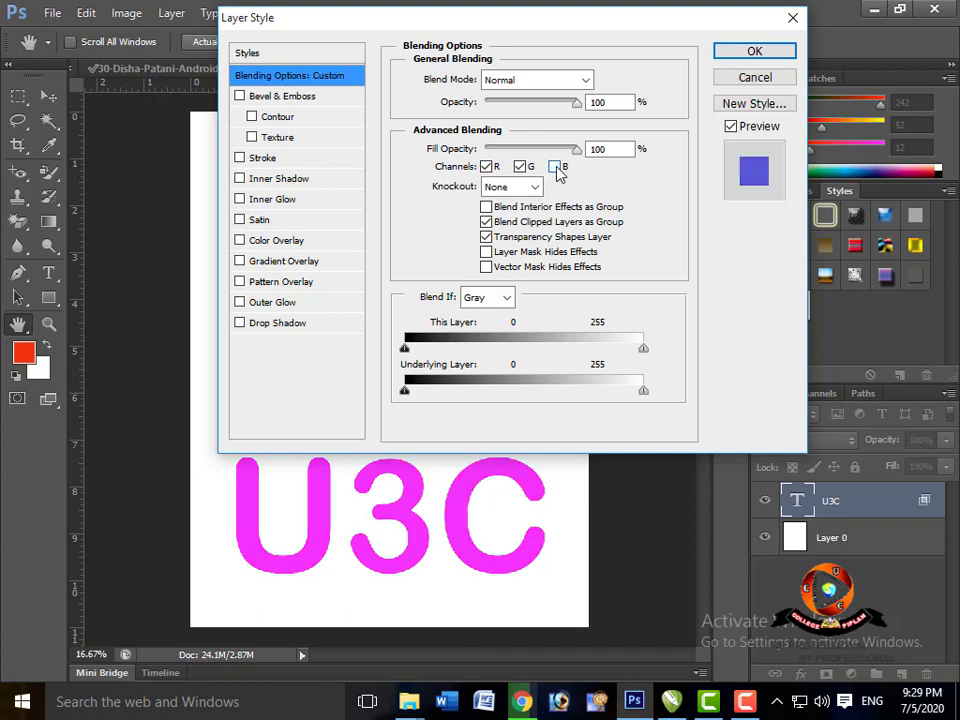
pyautogui.click(556, 168)
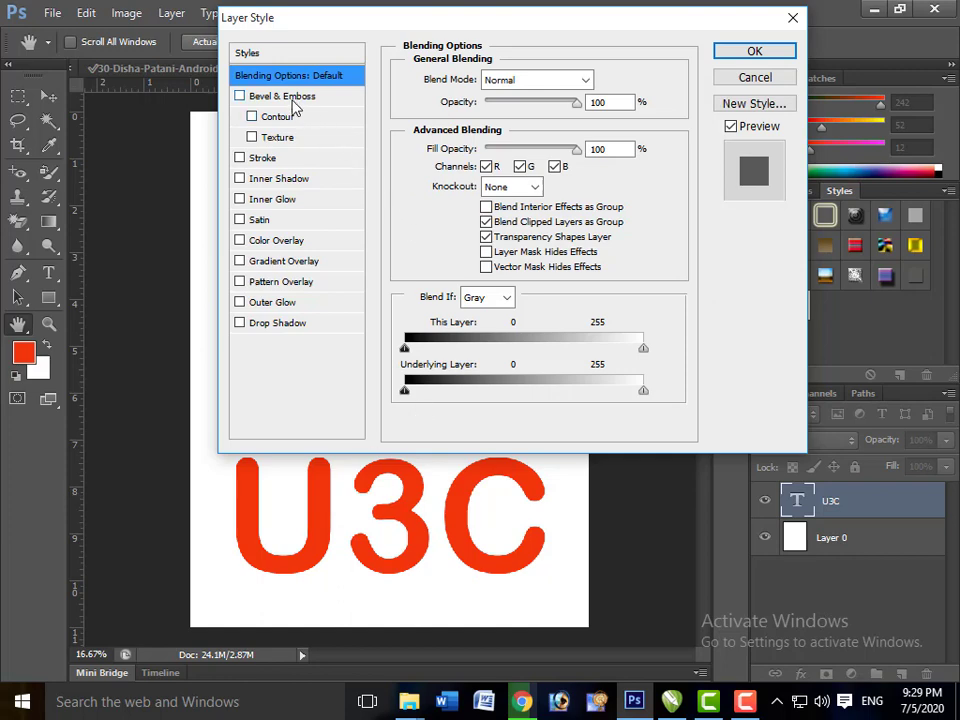
# Step: Enable Bevel & Emboss on the U3C text, try the Outer Bevel style, and set the style to Inner Bevel
pyautogui.click(241, 97)
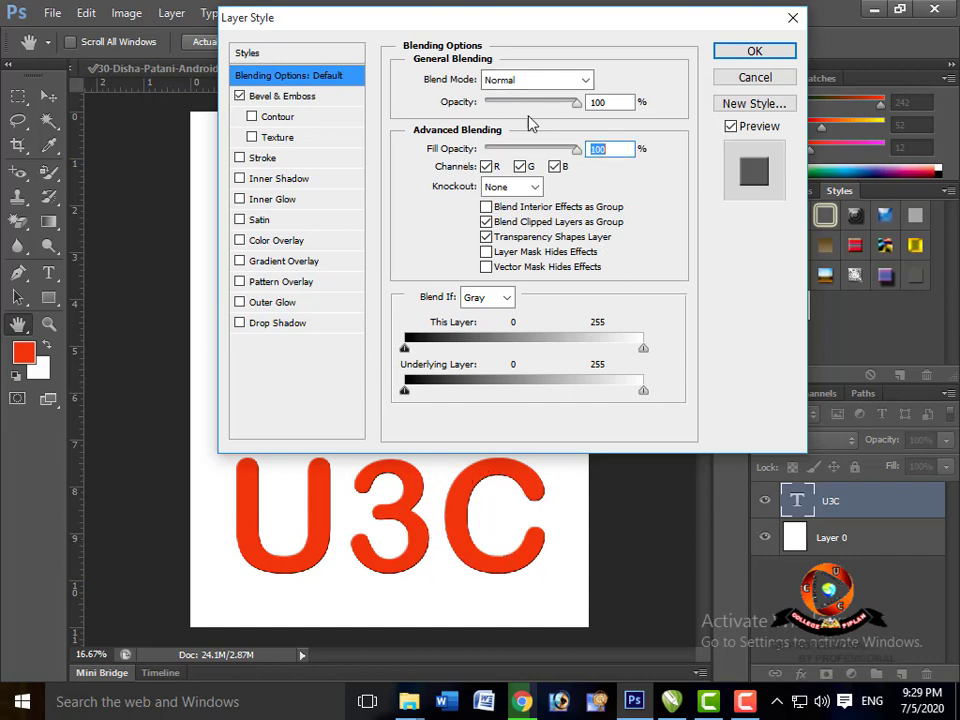
pyautogui.click(297, 105)
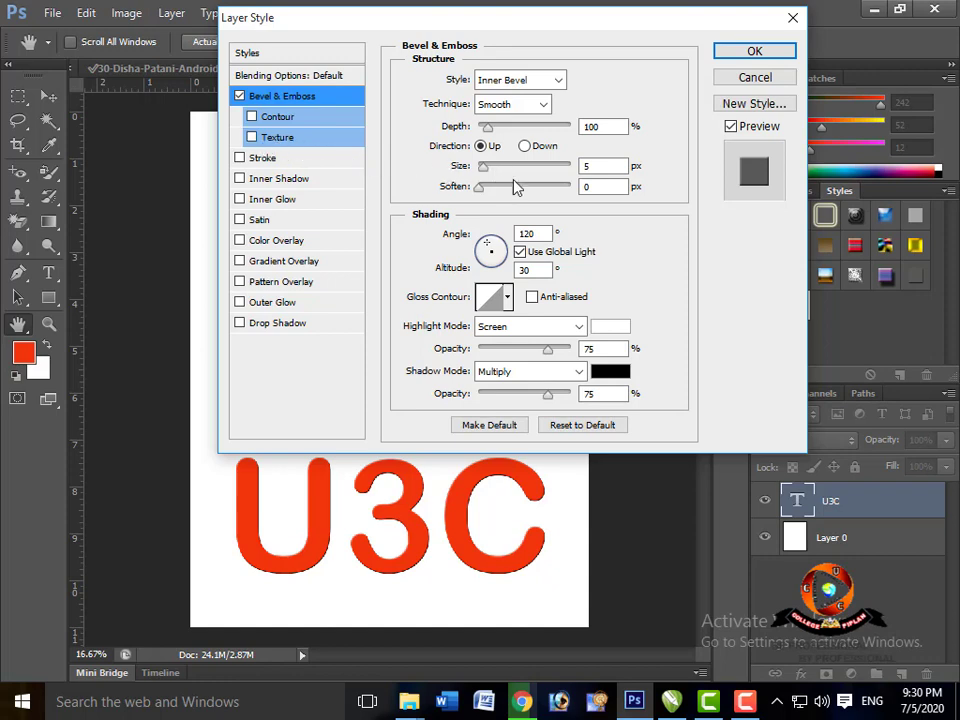
pyautogui.click(559, 81)
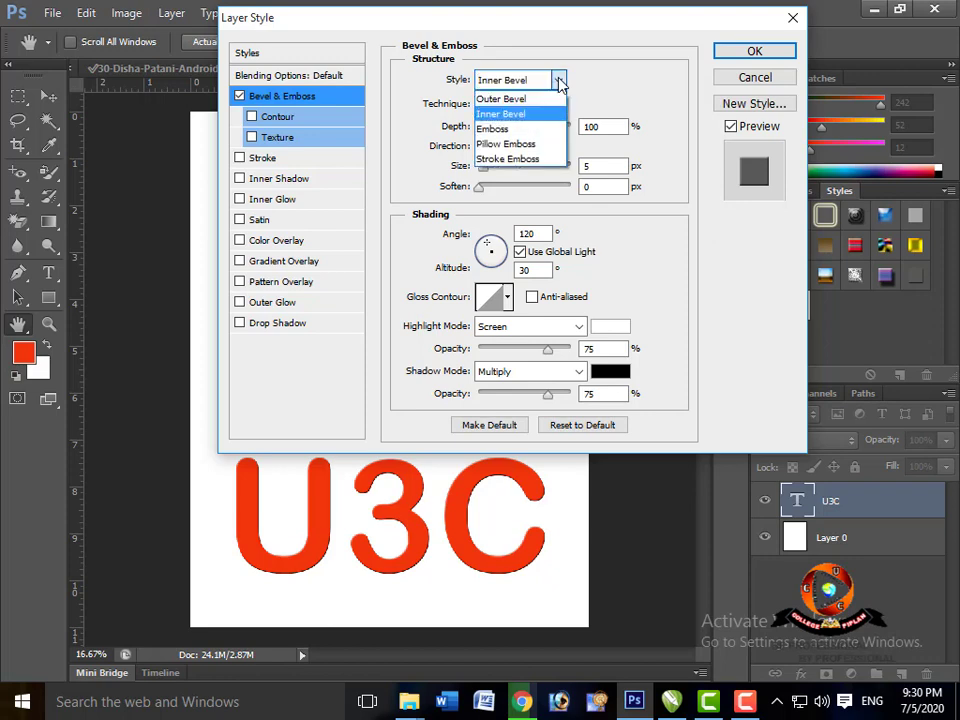
pyautogui.click(547, 100)
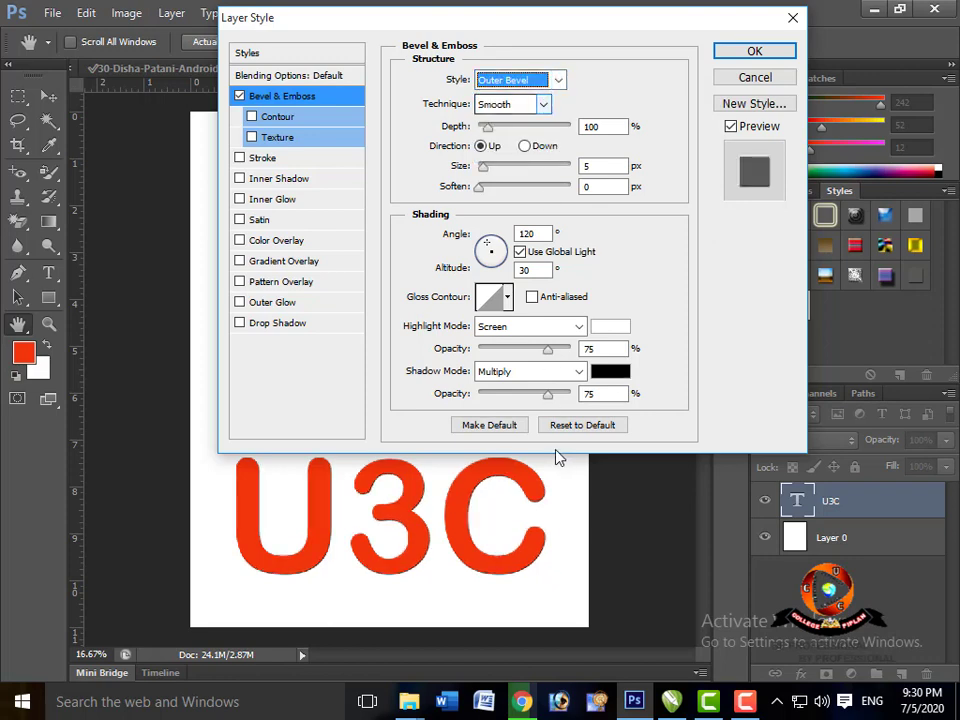
pyautogui.click(559, 80)
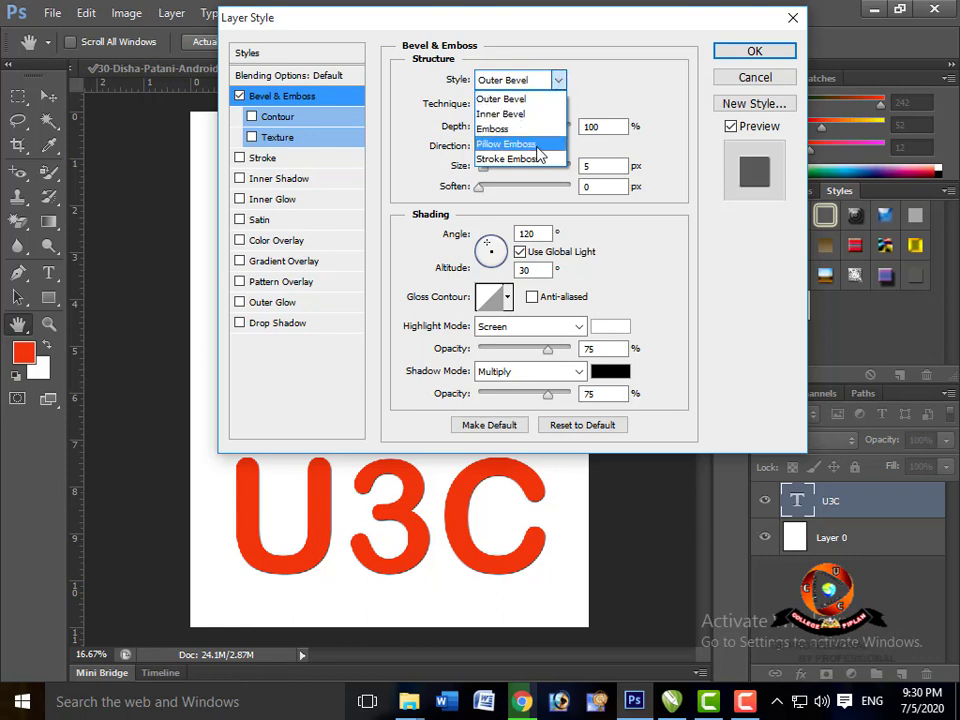
pyautogui.click(530, 114)
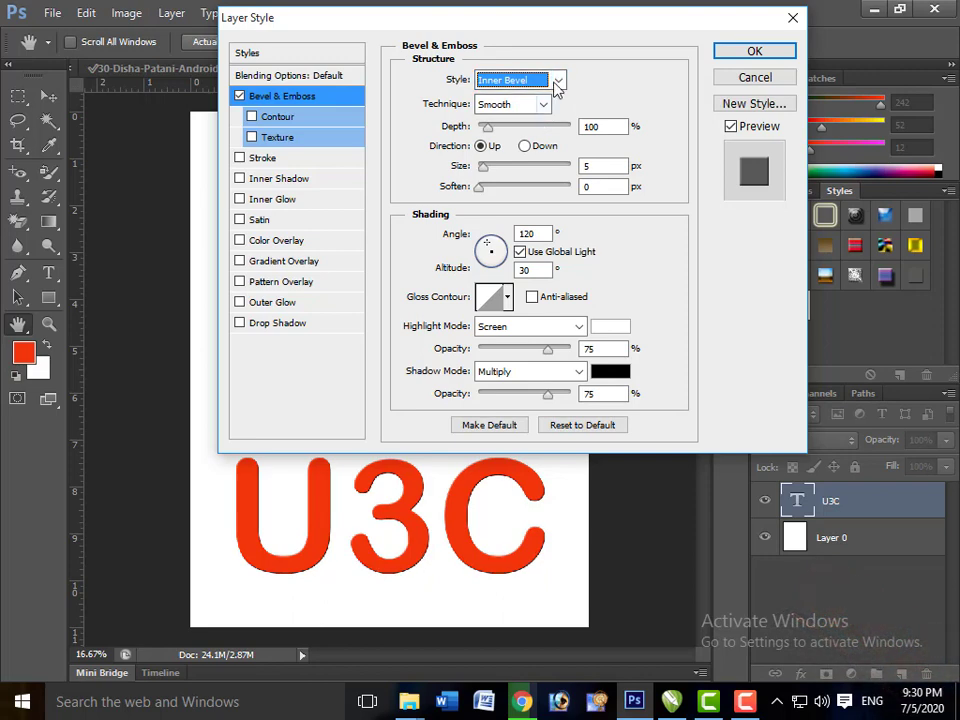
# Step: Keep the bevel technique at Smooth and set its depth to 419%, size to 29 px and soften to 5 px
pyautogui.click(543, 106)
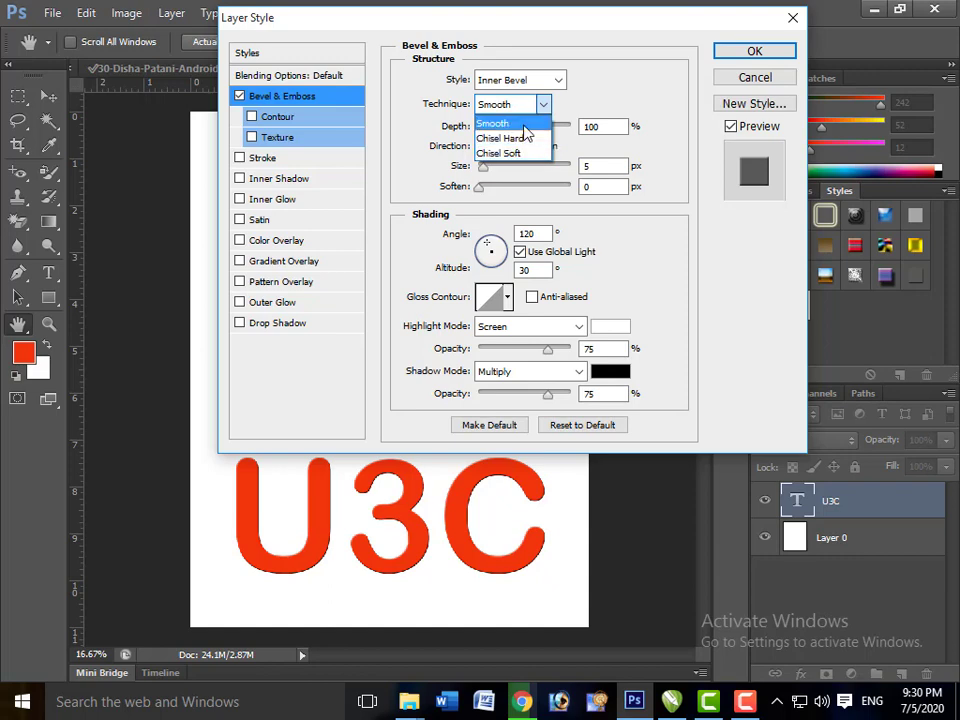
pyautogui.click(512, 123)
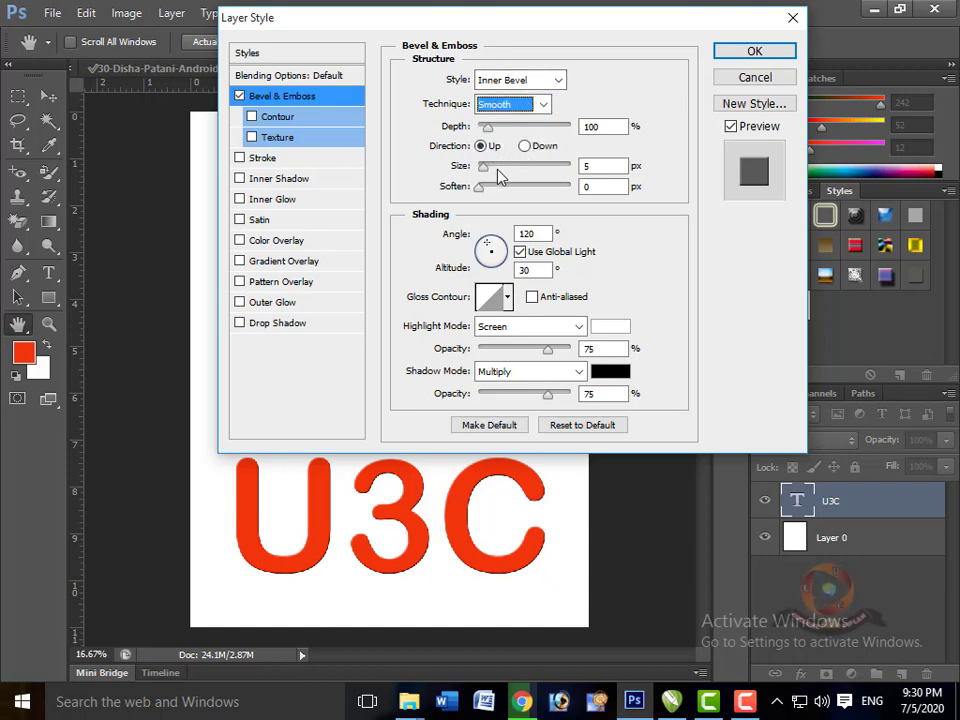
pyautogui.moveTo(502, 128); pyautogui.dragTo(517, 138)
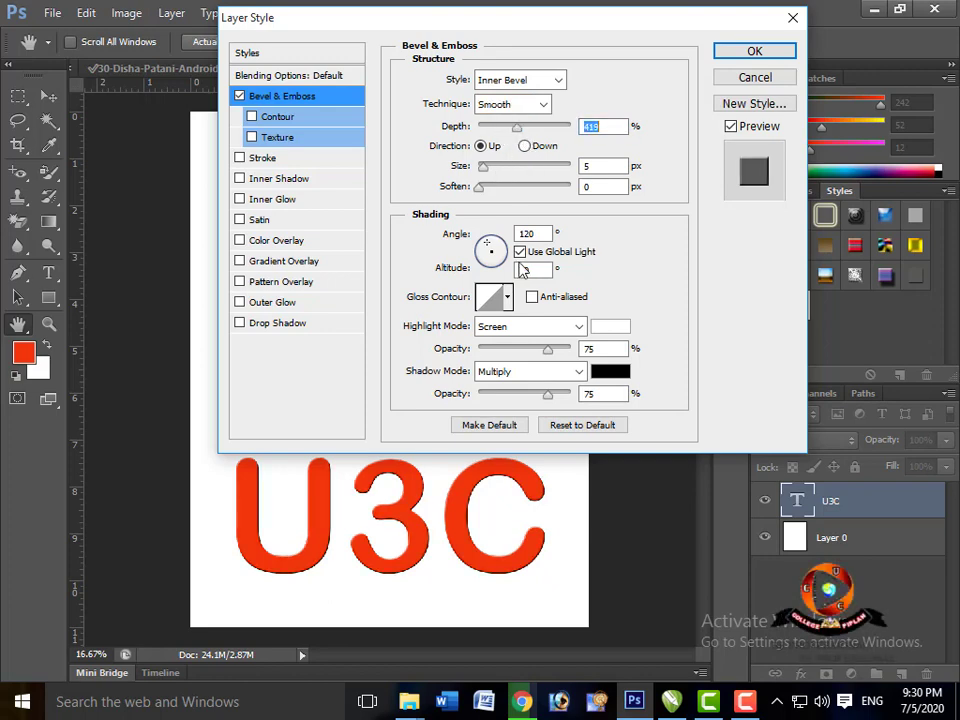
pyautogui.click(502, 166)
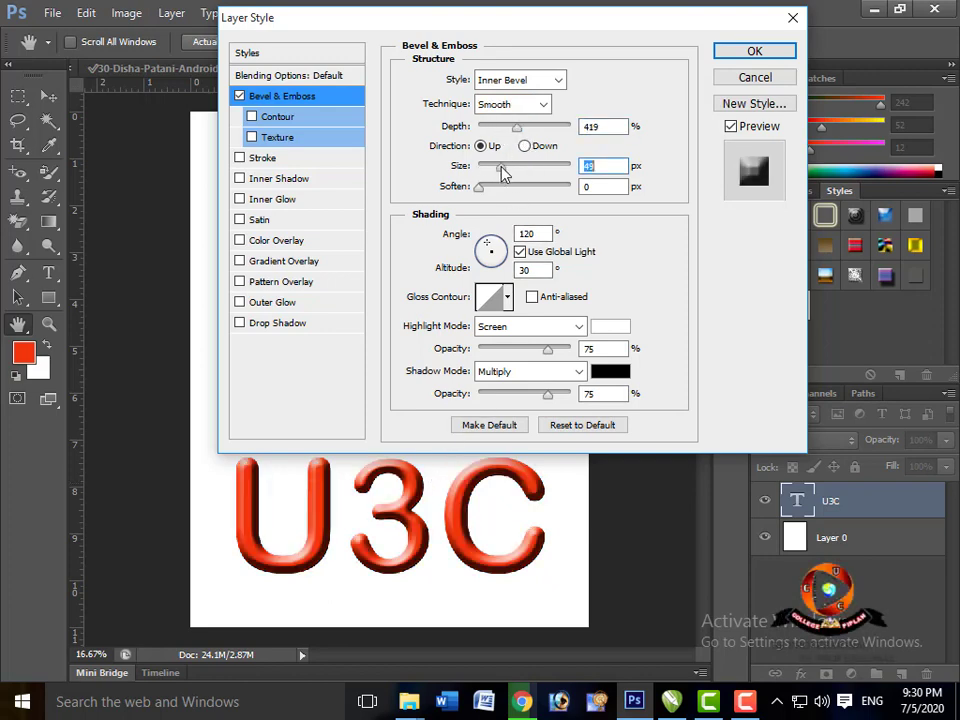
pyautogui.moveTo(493, 170); pyautogui.dragTo(508, 195)
pyautogui.click(494, 168)
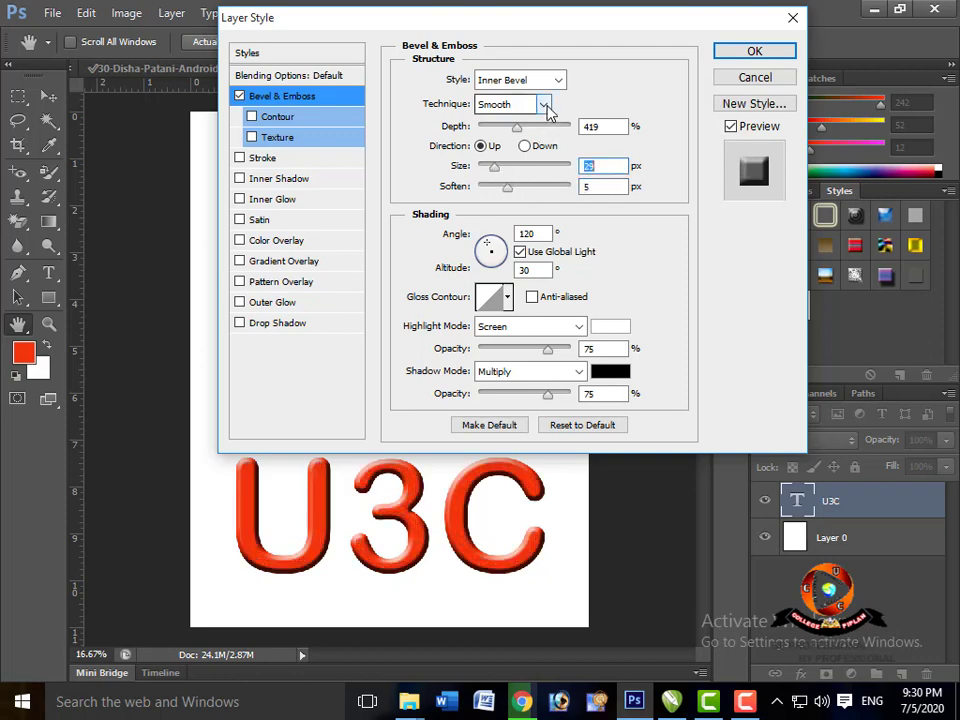
# Step: Compare the Outer Bevel, Emboss, Pillow Emboss and Stroke Emboss styles on the U3C text, ending on Inner Bevel
pyautogui.click(559, 80)
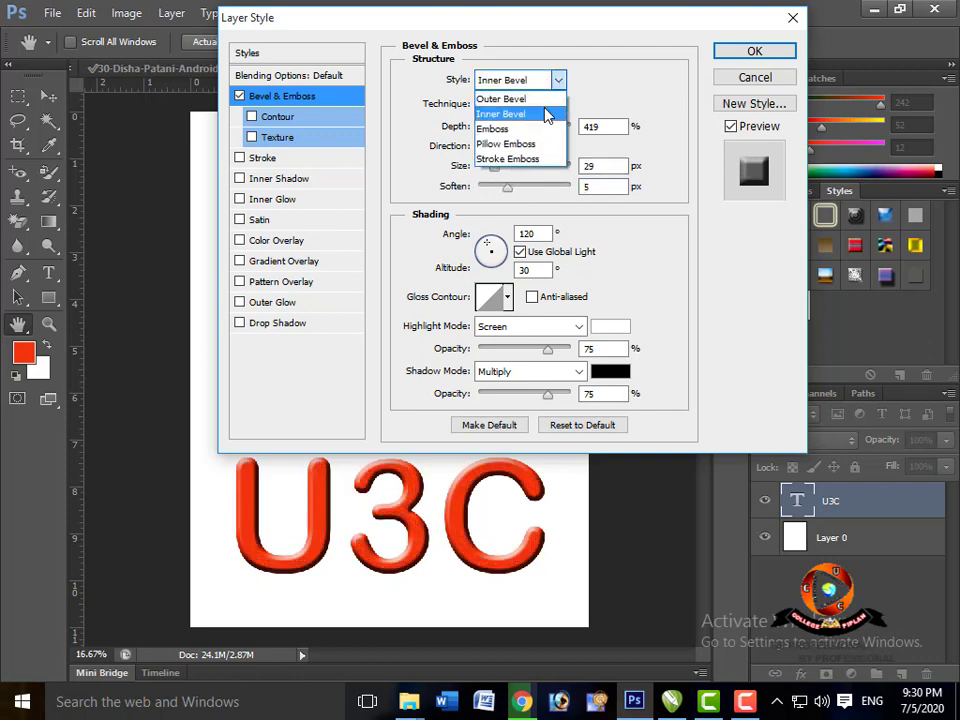
pyautogui.click(540, 100)
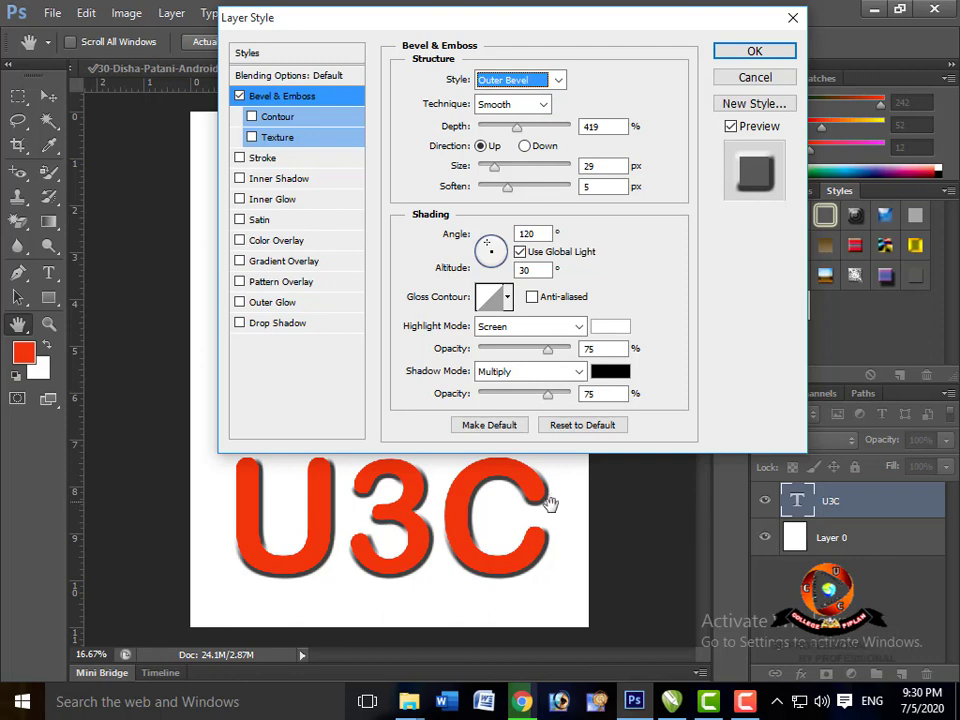
pyautogui.click(558, 80)
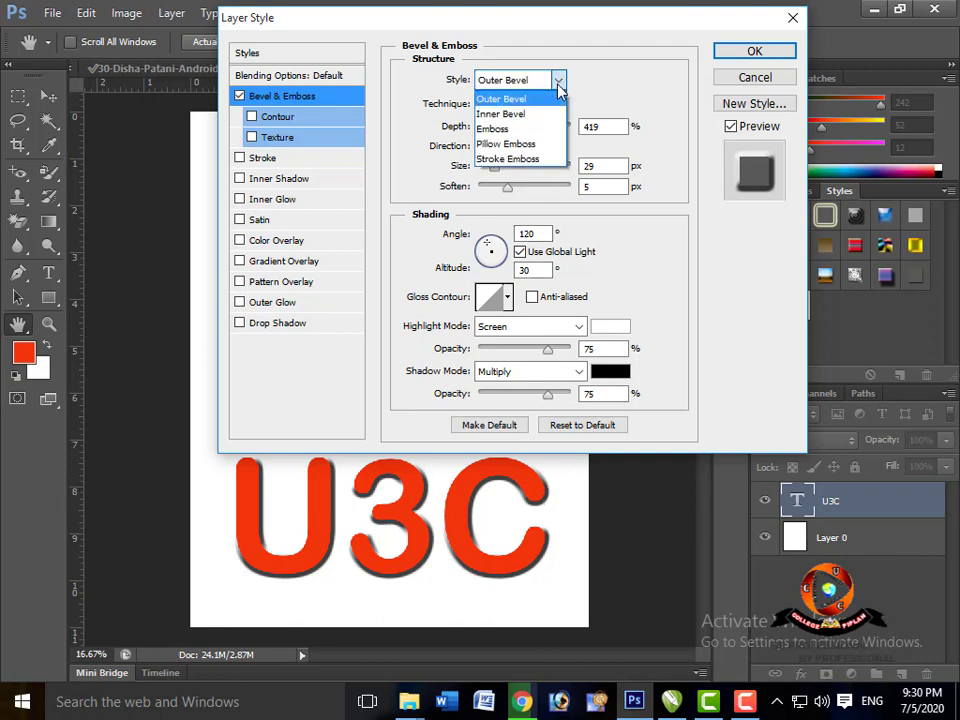
pyautogui.click(546, 129)
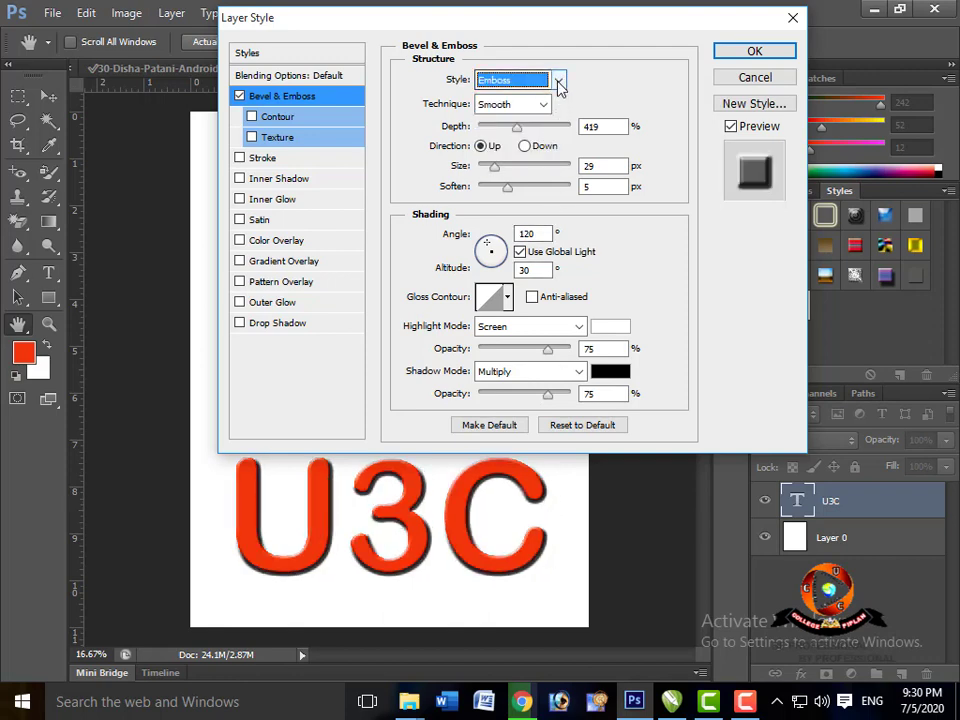
pyautogui.click(558, 80)
pyautogui.click(545, 145)
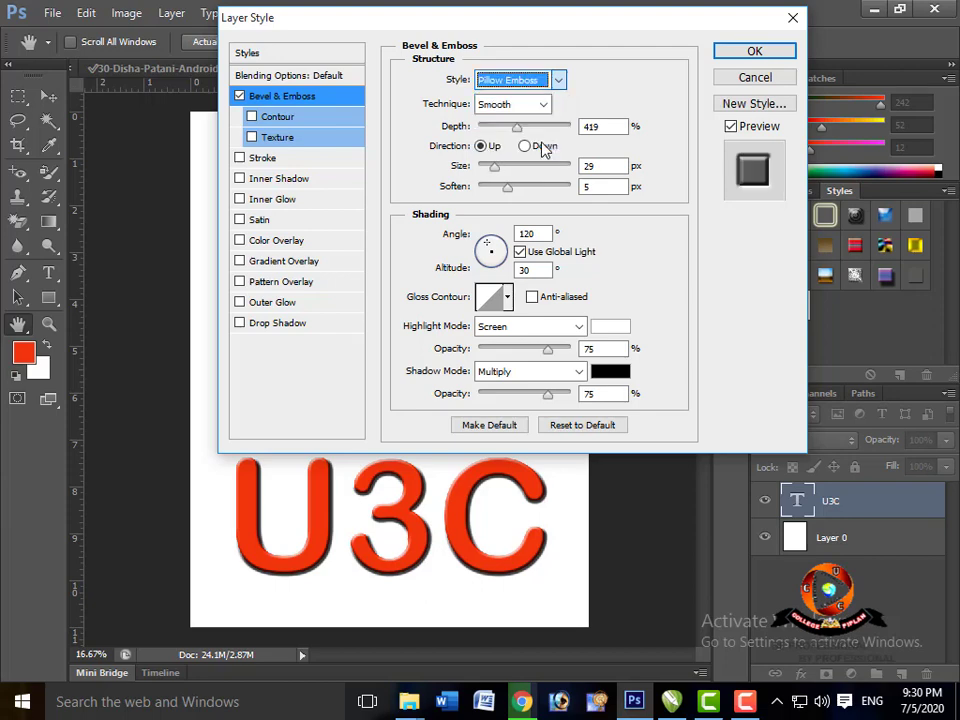
pyautogui.click(558, 80)
pyautogui.press('Down')
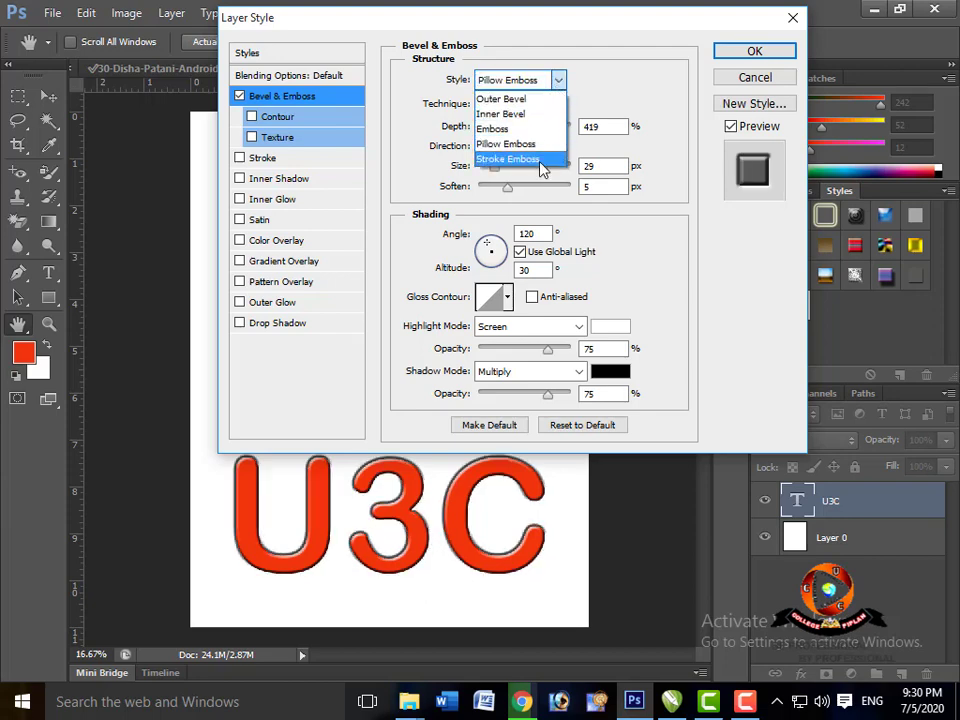
pyautogui.press('Return')
pyautogui.click(558, 82)
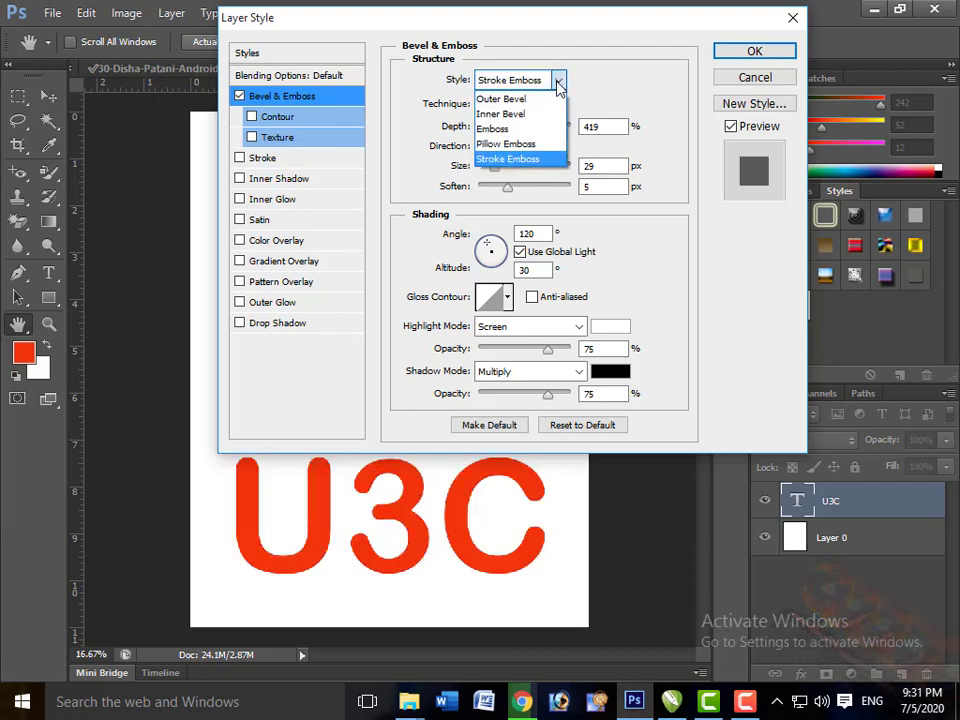
pyautogui.click(548, 118)
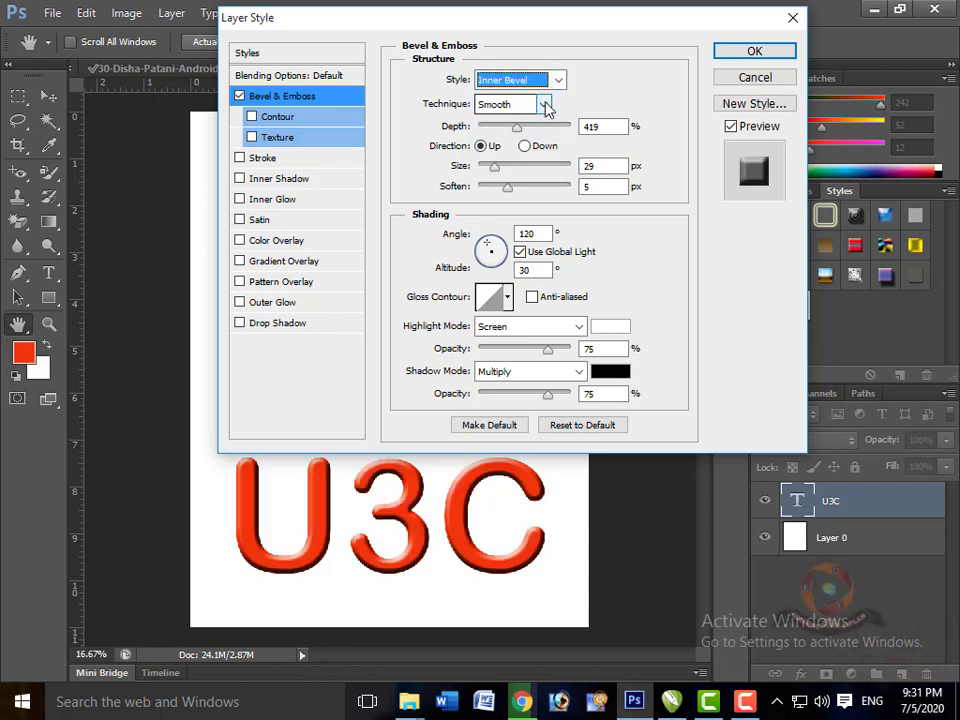
# Step: Try the Chisel Hard and Chisel Soft techniques on the bevel, and return the technique to Smooth
pyautogui.click(543, 104)
pyautogui.click(530, 139)
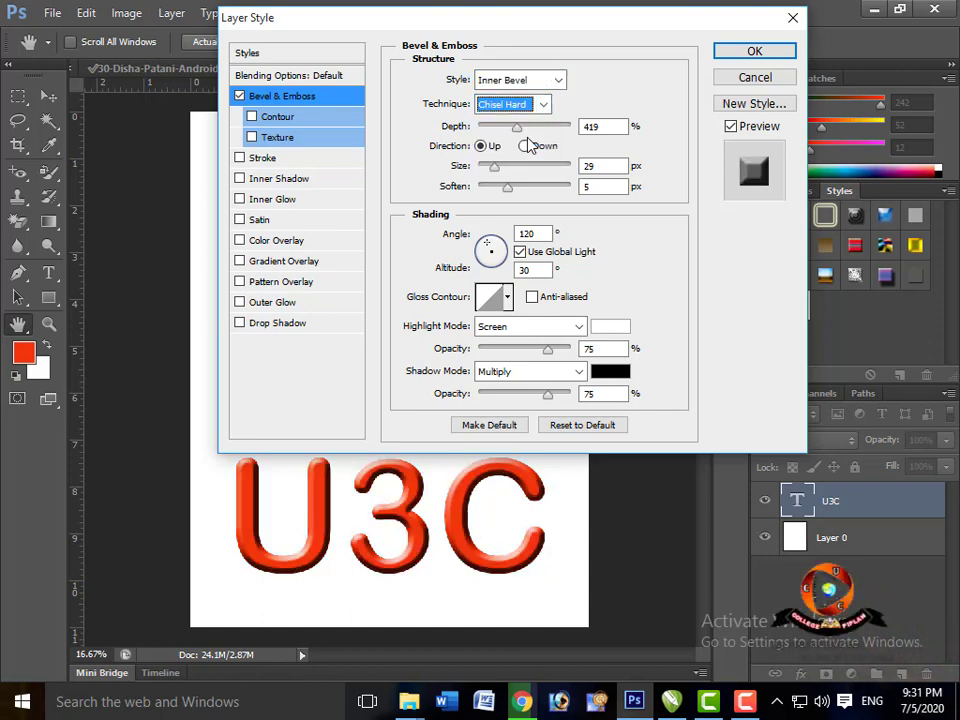
pyautogui.click(543, 104)
pyautogui.click(533, 153)
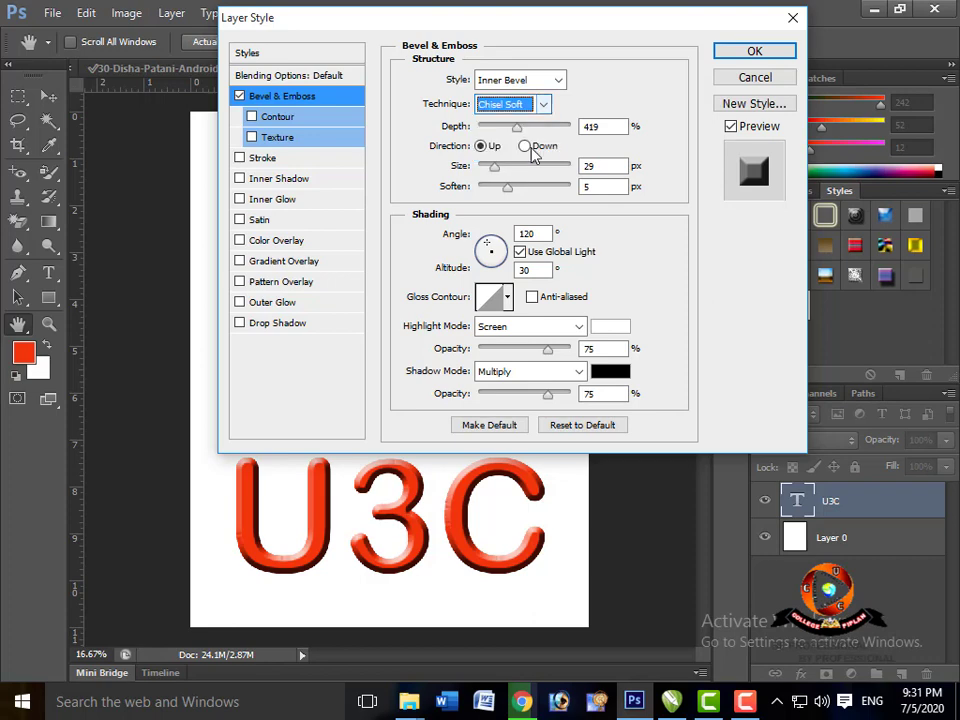
pyautogui.click(543, 104)
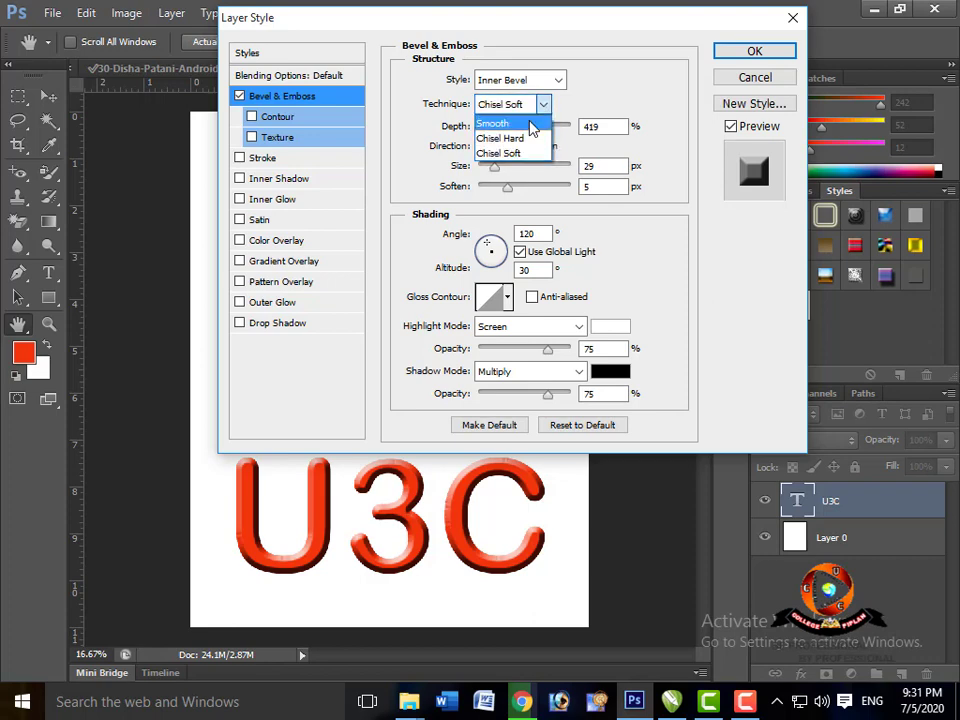
pyautogui.click(525, 123)
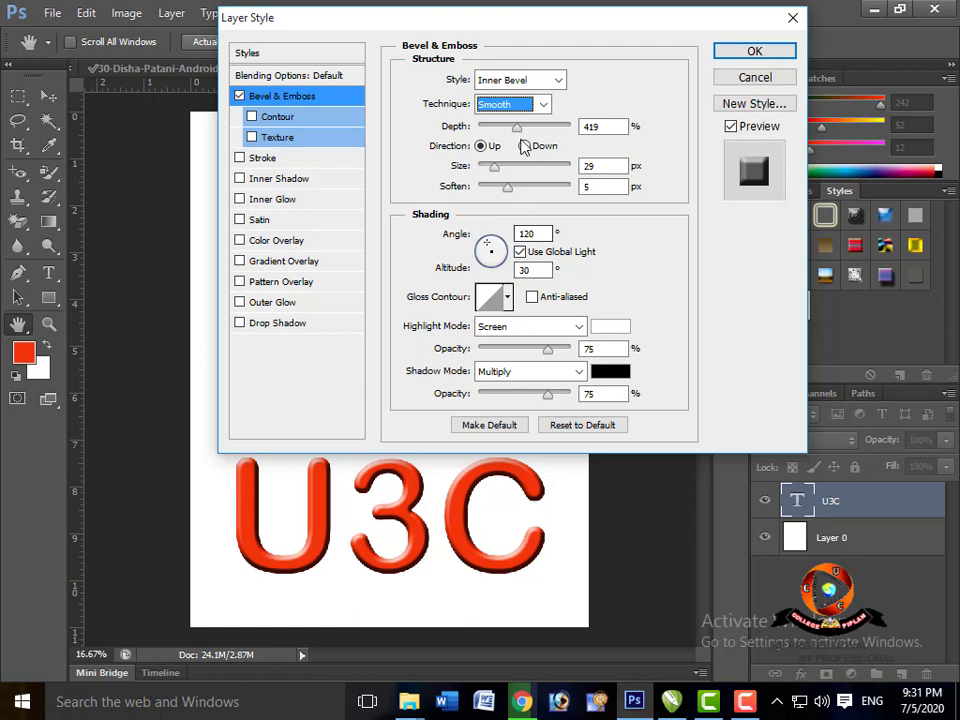
# Step: Raise the bevel's depth to 521% and compare the Down direction with Up, ending on Up
pyautogui.moveTo(540, 128)
pyautogui.mouseDown()
pyautogui.moveTo(555, 128)
pyautogui.moveTo(482, 135)
pyautogui.moveTo(529, 133)
pyautogui.mouseUp()
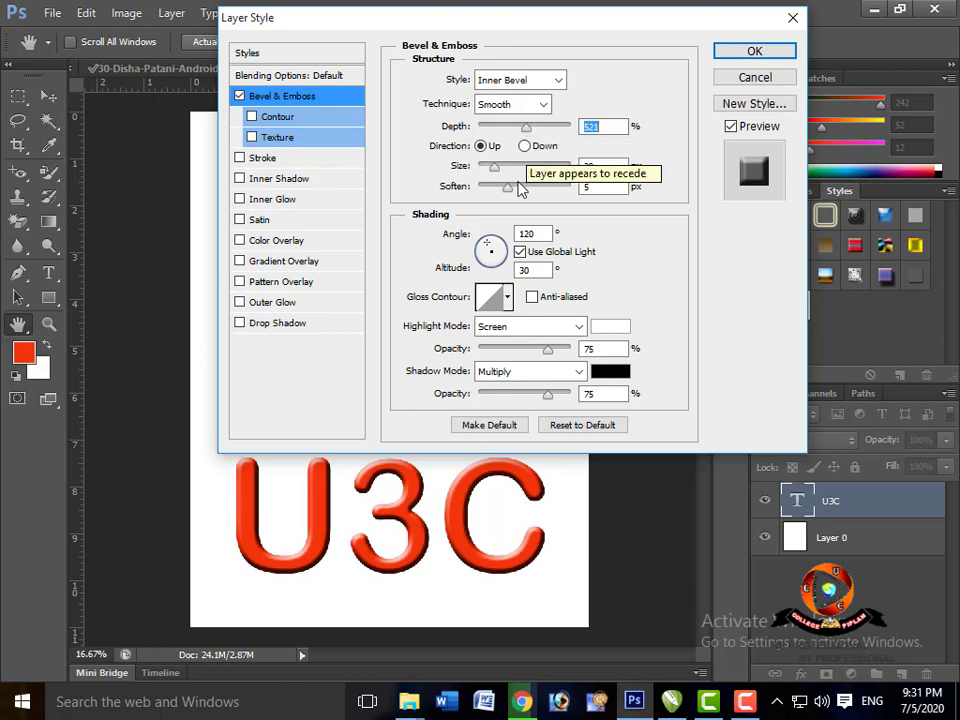
pyautogui.click(525, 146)
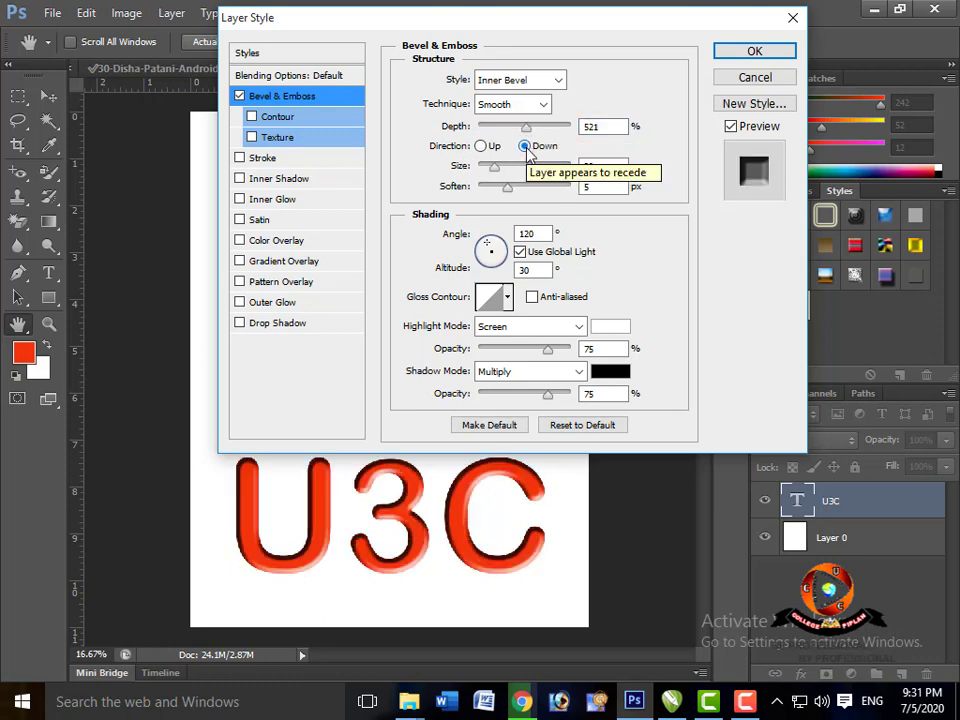
pyautogui.click(482, 147)
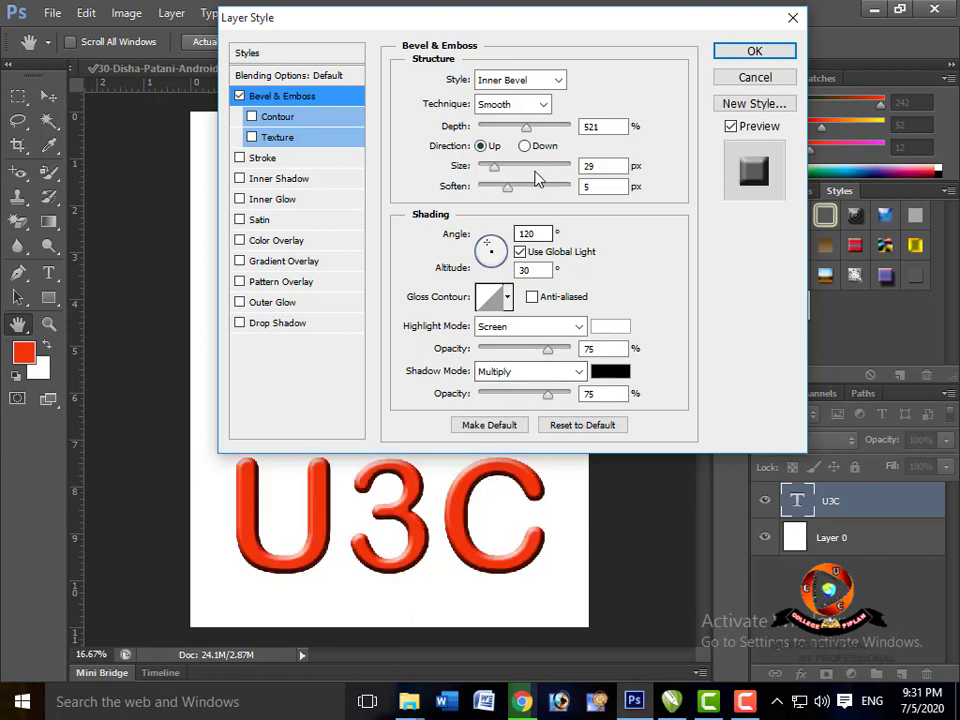
pyautogui.click(524, 146)
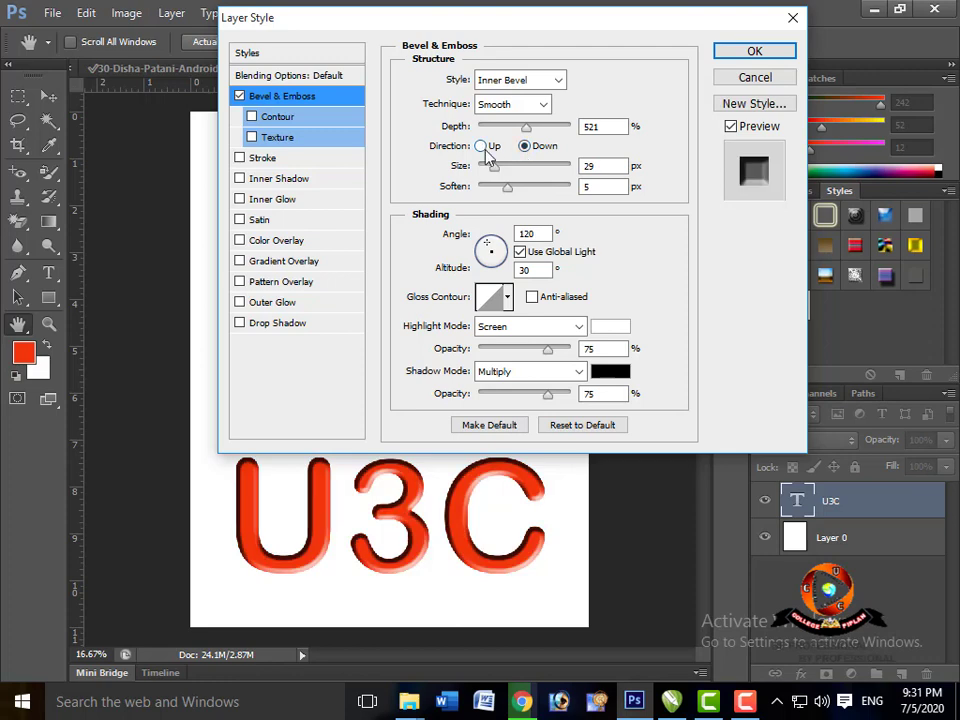
pyautogui.click(482, 147)
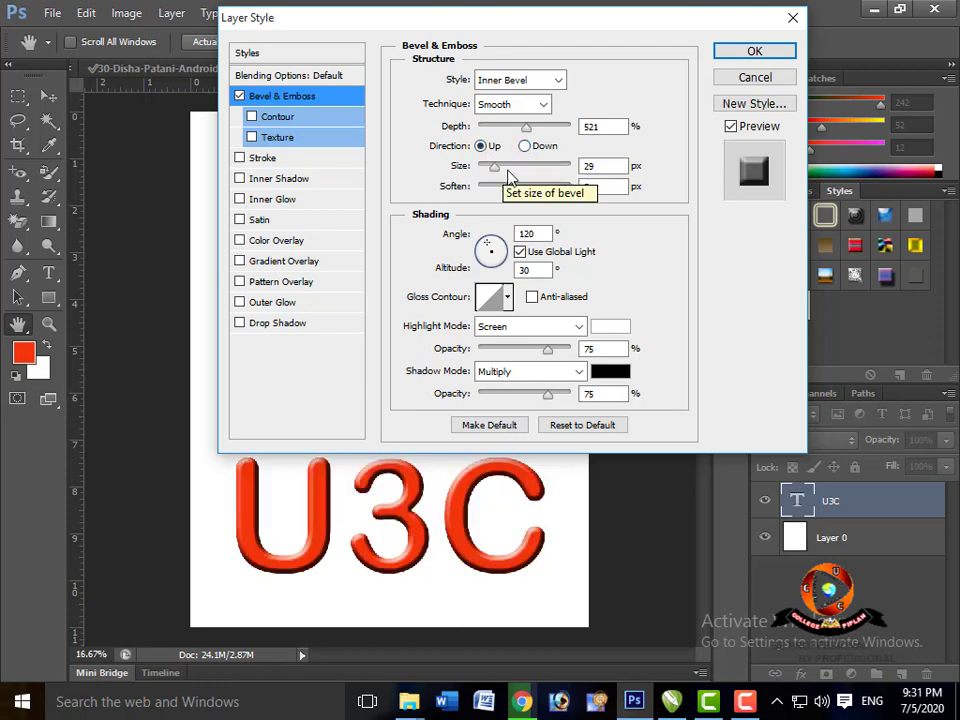
# Step: Set the bevel's size to 38 px and its soften to 3 px
pyautogui.click(510, 169)
pyautogui.moveTo(514, 174); pyautogui.dragTo(491, 194)
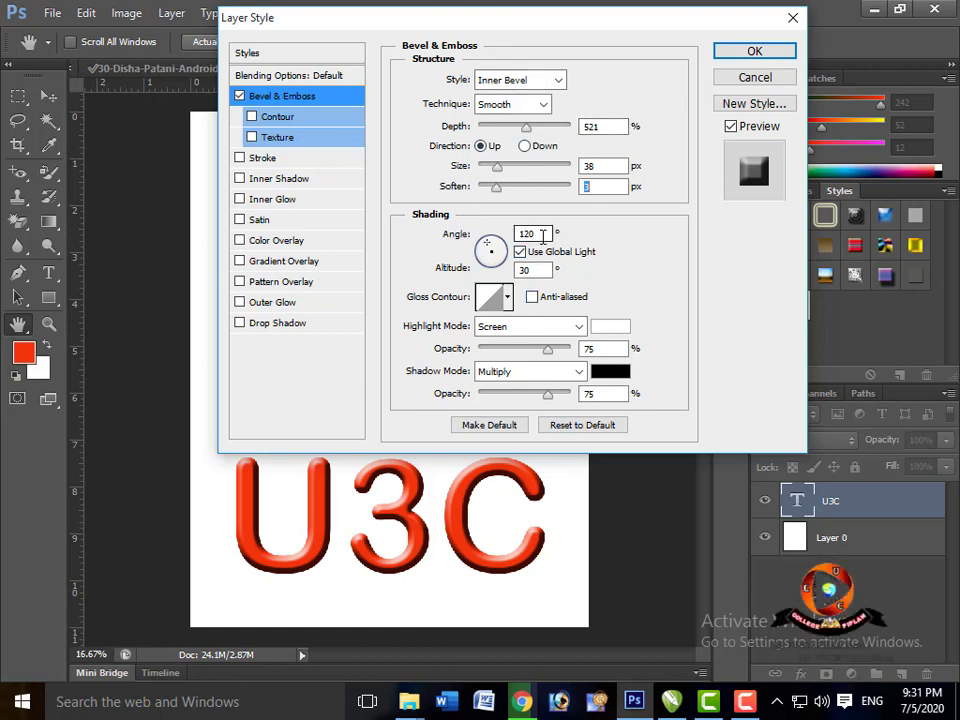
# Step: Try bevel shading angles of 90° and 45° on the U3C text, and return the angle to 120°
pyautogui.click(543, 235)
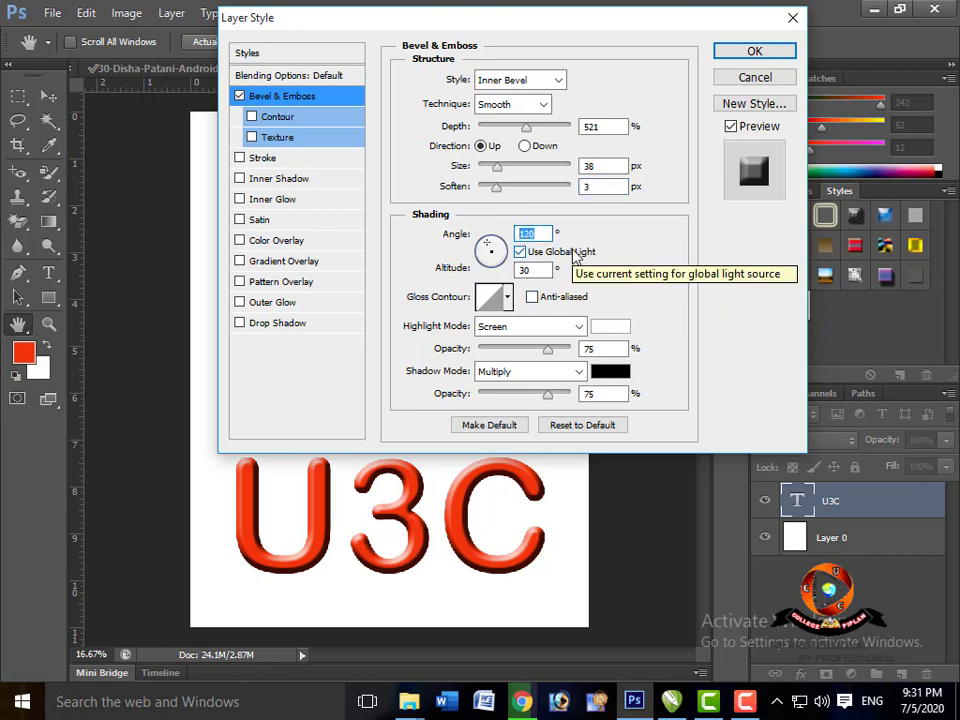
pyautogui.write('90')
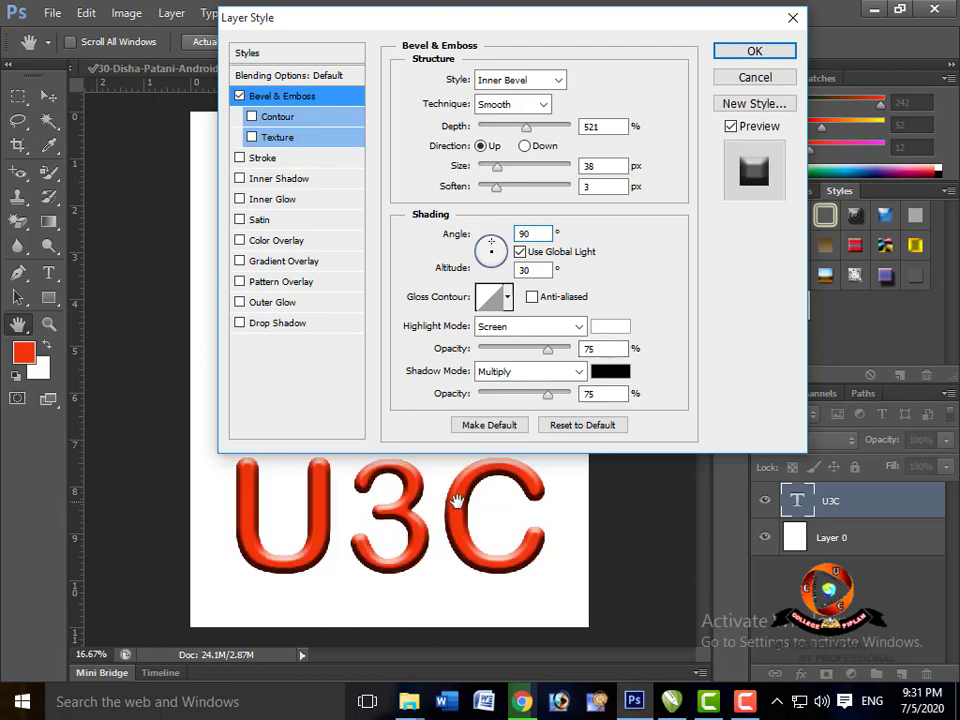
pyautogui.press('BackSpace')
pyautogui.write('45')
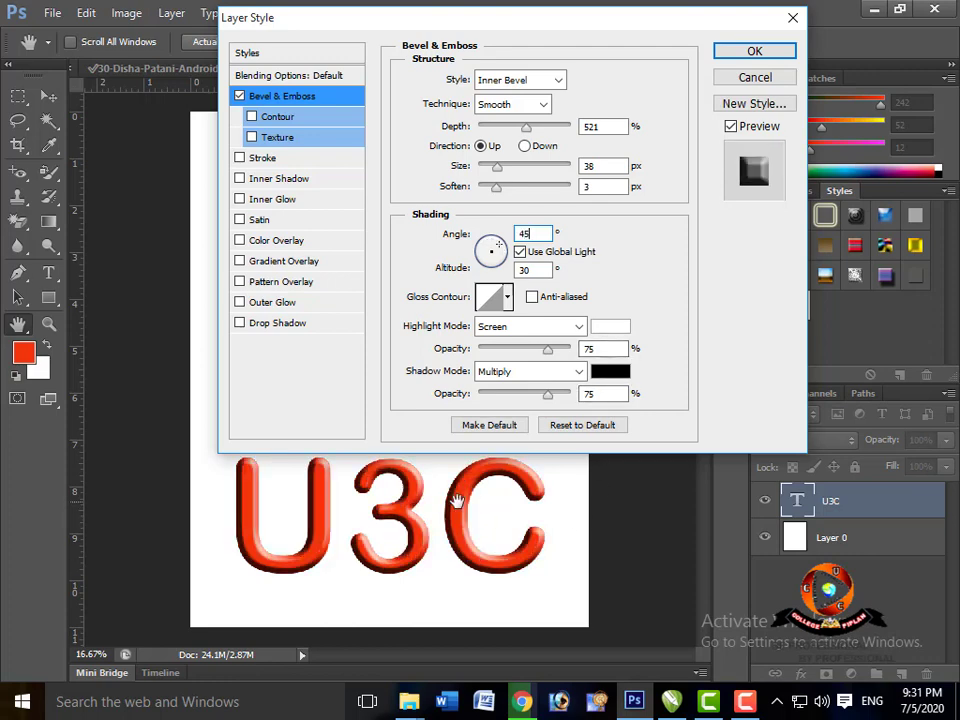
pyautogui.press('BackSpace')
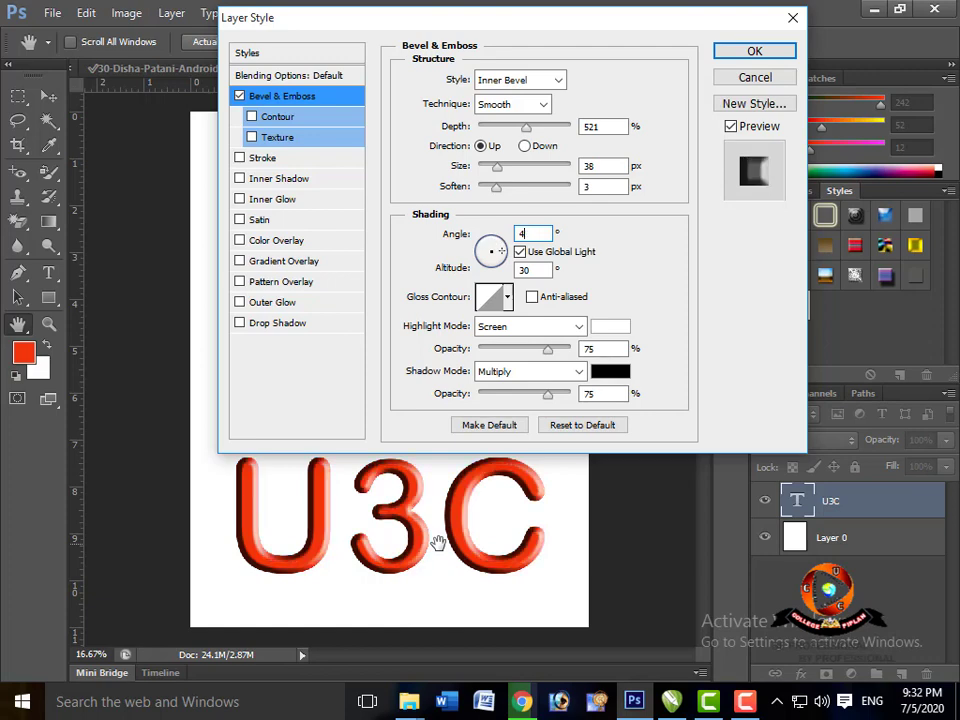
pyautogui.write('120')
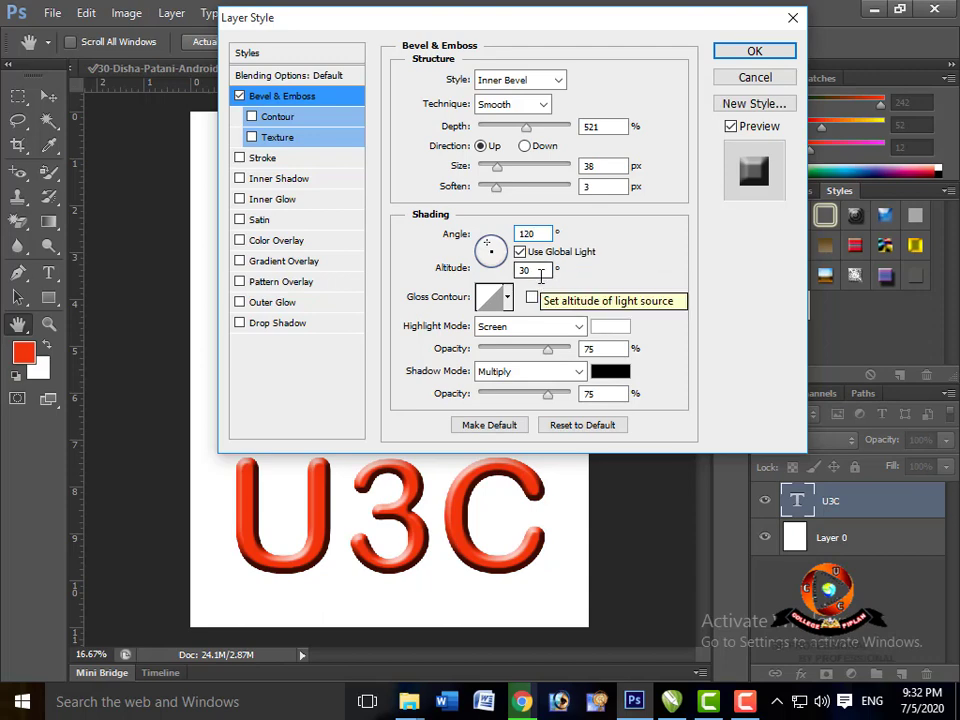
# Step: Try a light altitude of 90° for the bevel shading, ending on 70°
pyautogui.click(533, 270)
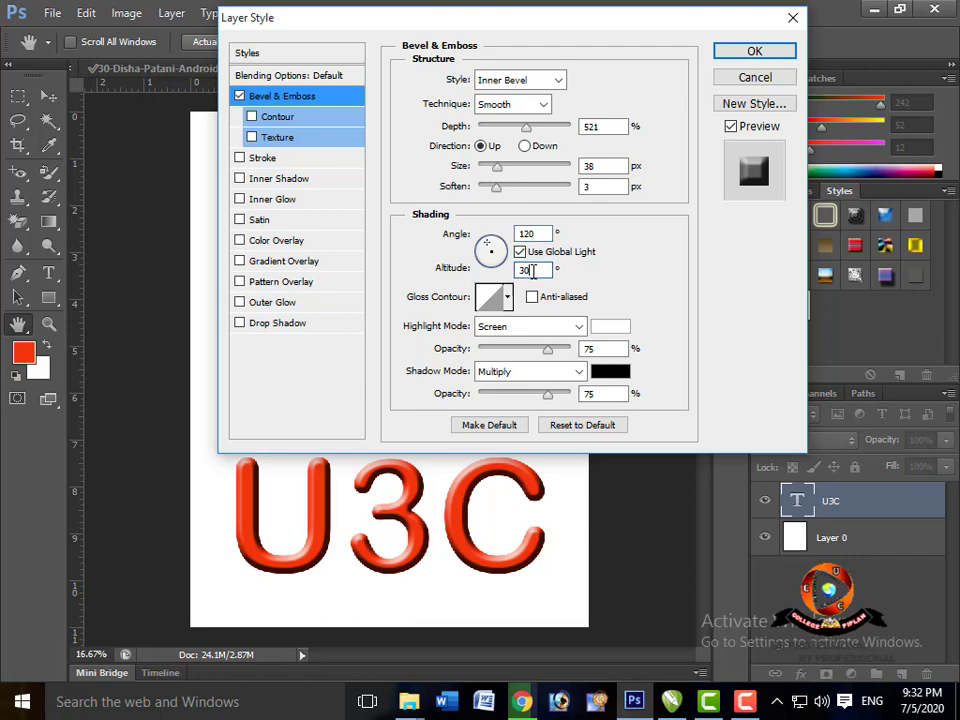
pyautogui.press('BackSpace')
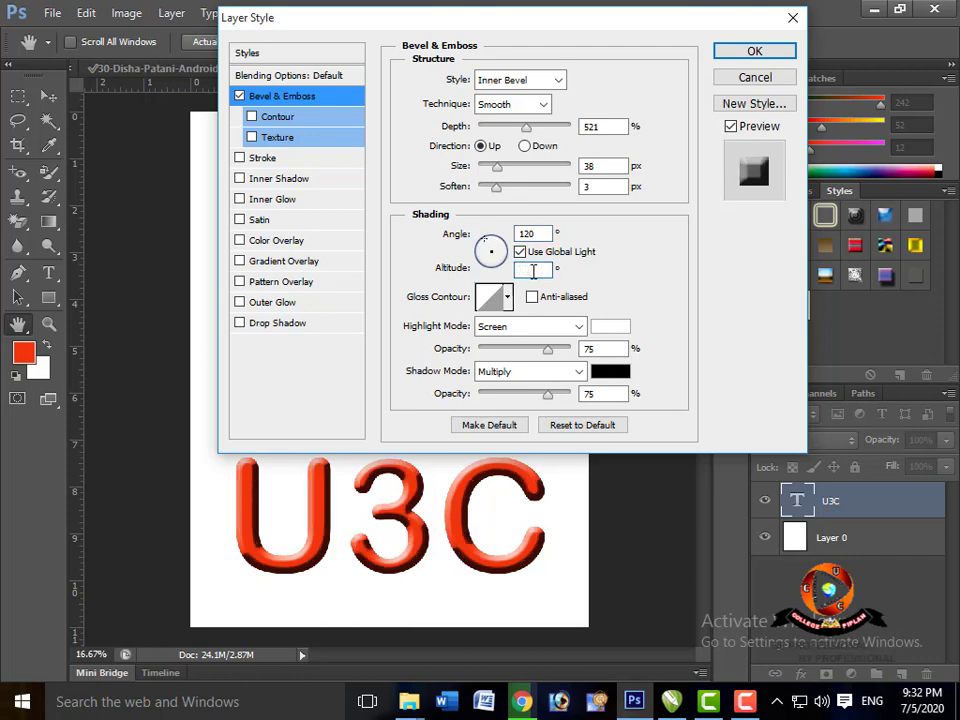
pyautogui.write('90')
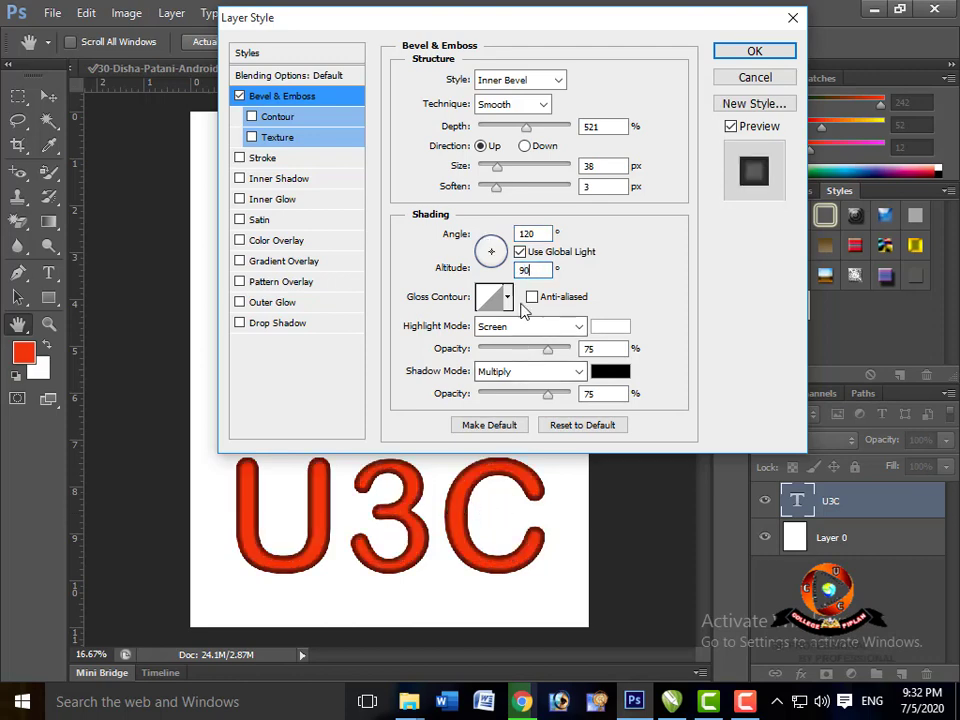
pyautogui.press('BackSpace')
pyautogui.write('7')
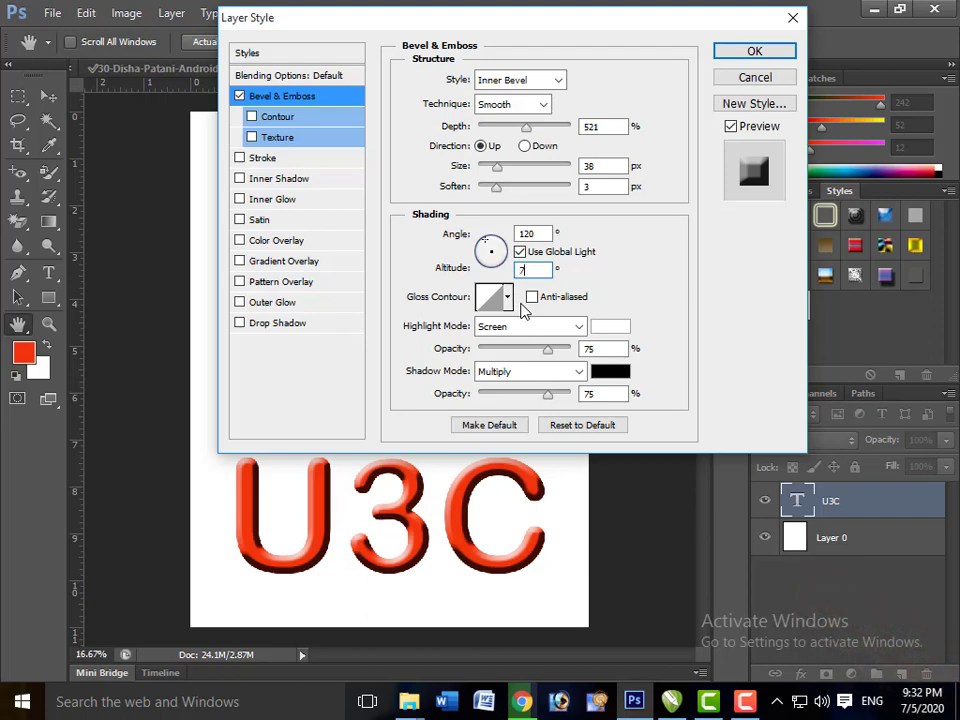
pyautogui.write('0')
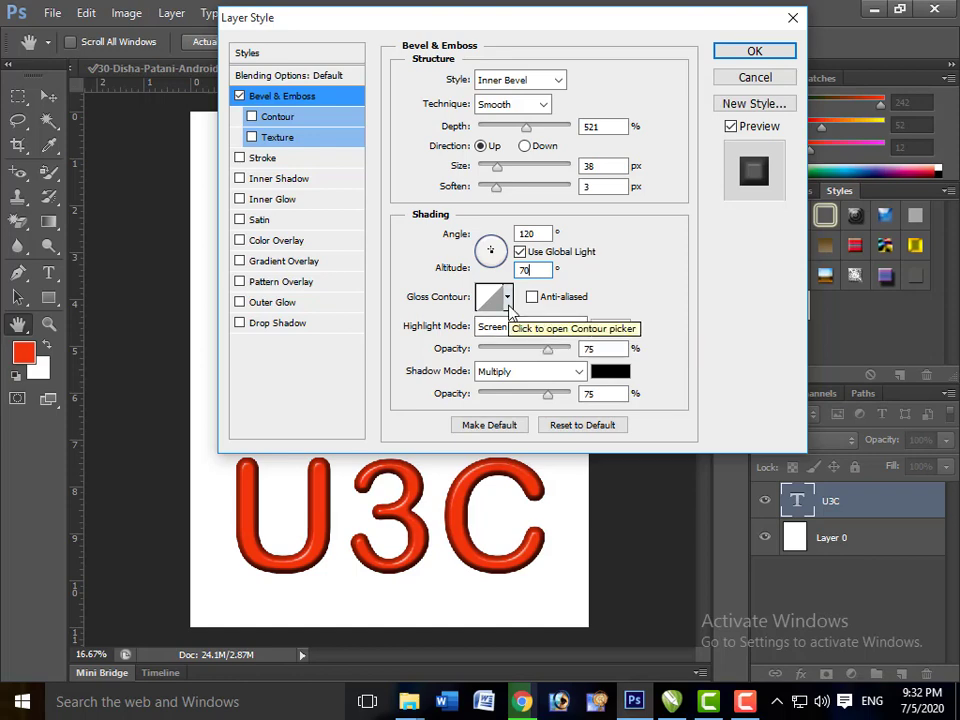
# Step: Compare several gloss contour presets on the bevel, including Cove - Deep, and return to the straight diagonal contour
pyautogui.click(507, 299)
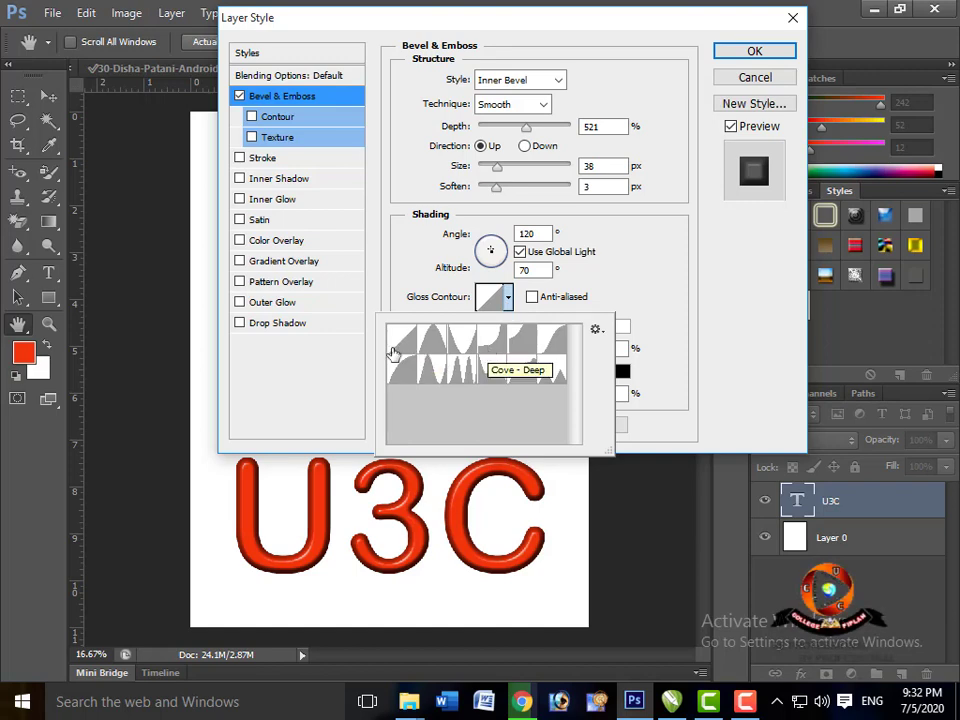
pyautogui.click(411, 349)
pyautogui.click(433, 347)
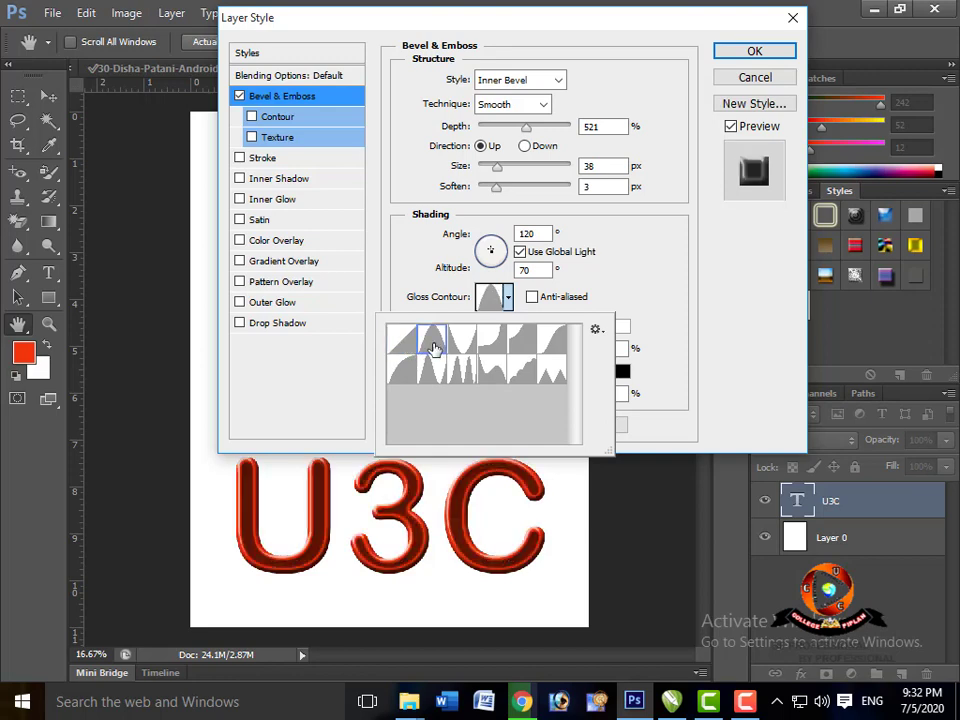
pyautogui.click(461, 344)
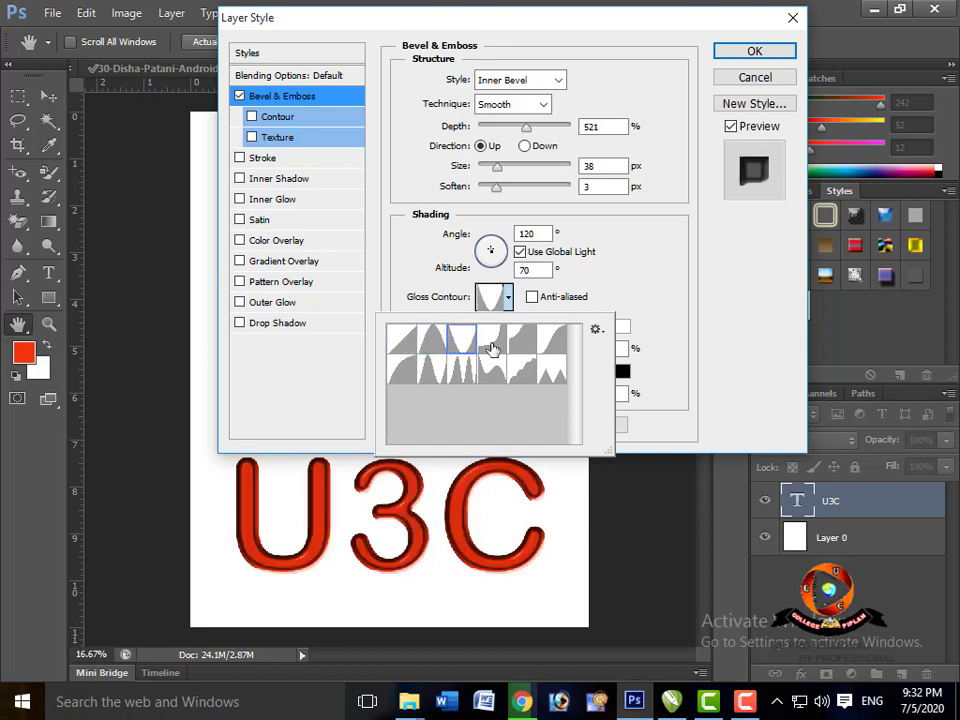
pyautogui.click(494, 345)
pyautogui.click(521, 345)
pyautogui.click(551, 338)
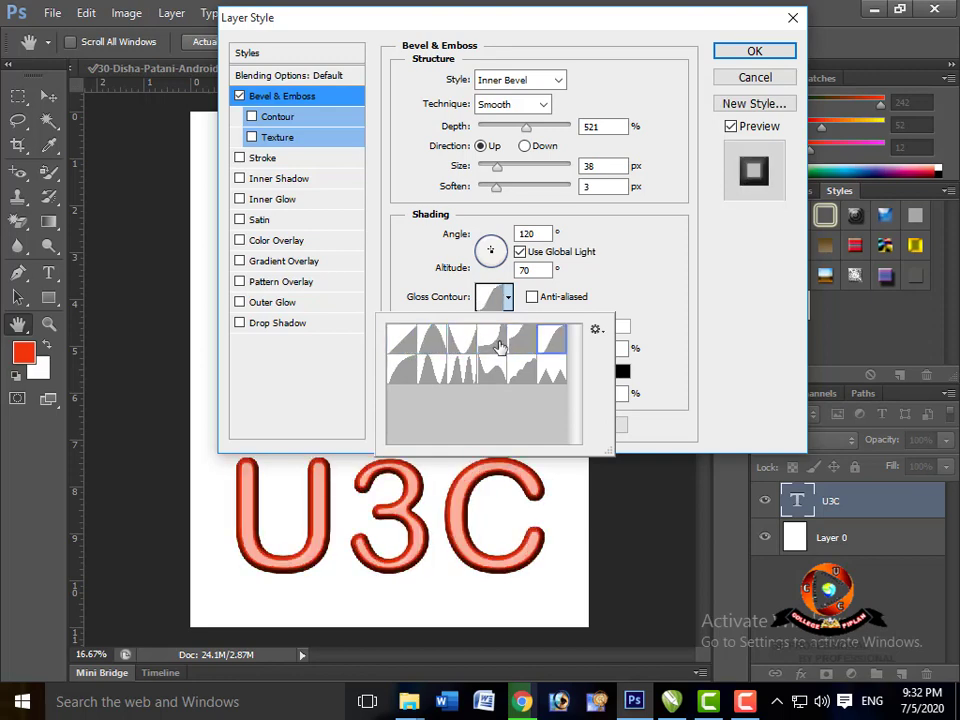
pyautogui.click(501, 343)
pyautogui.click(657, 303)
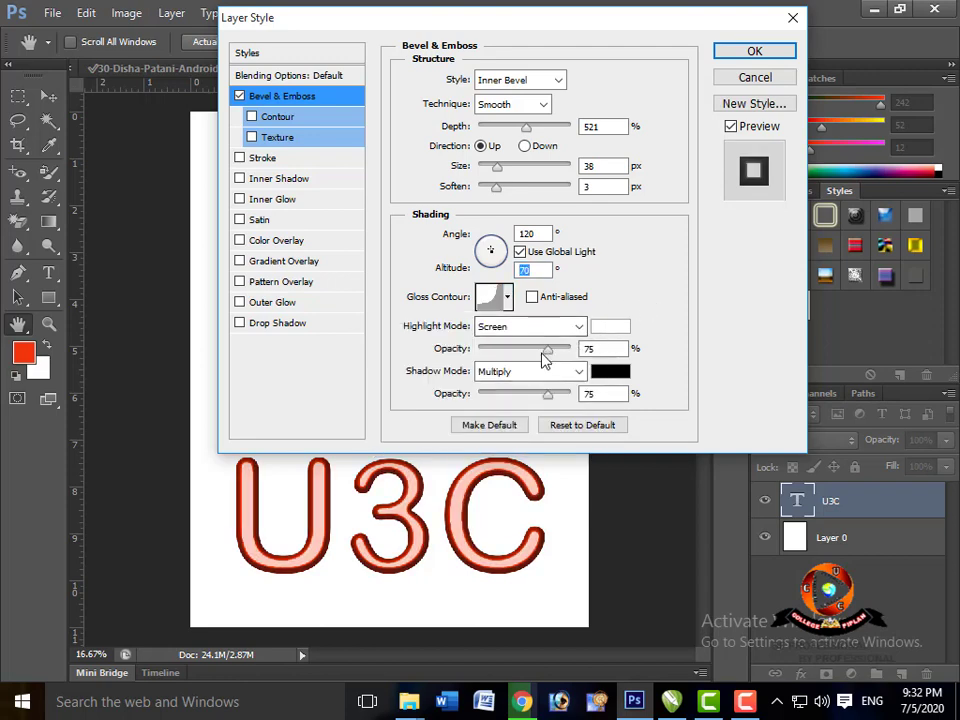
pyautogui.click(507, 297)
pyautogui.click(401, 340)
pyautogui.click(634, 281)
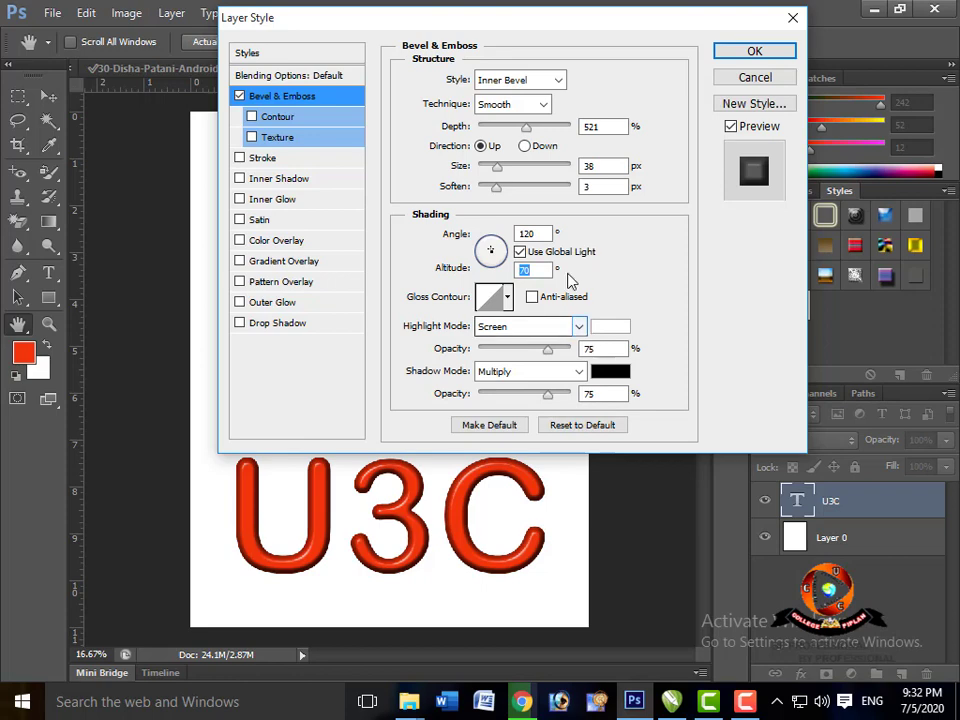
# Step: Compare the Screen and Color blend modes in the U3C layer's general blending options, ending on Multiply
pyautogui.click(330, 80)
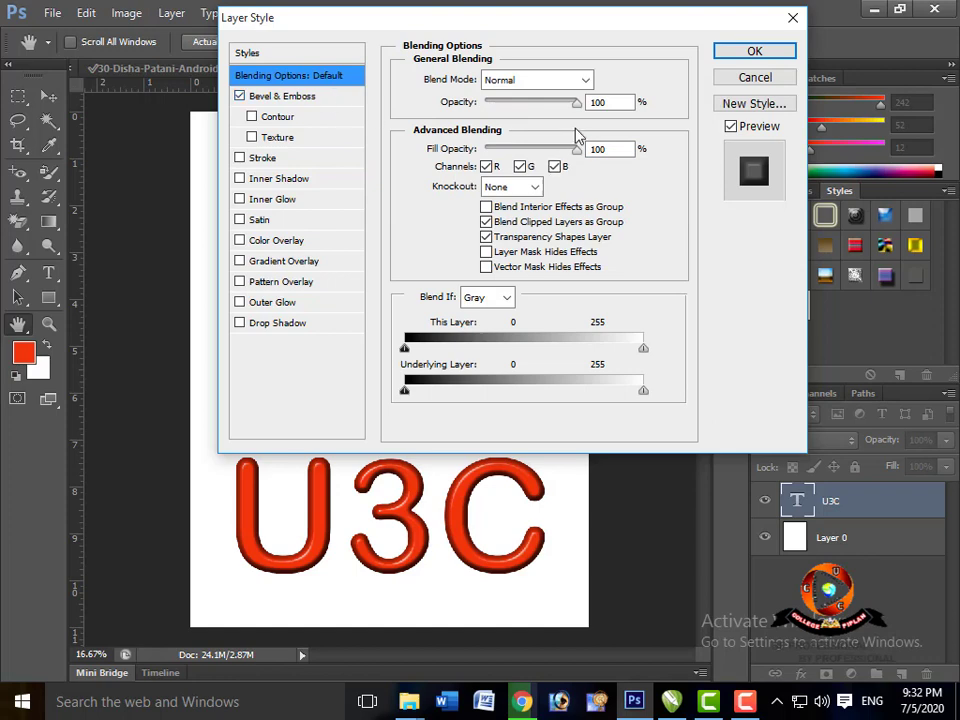
pyautogui.click(585, 82)
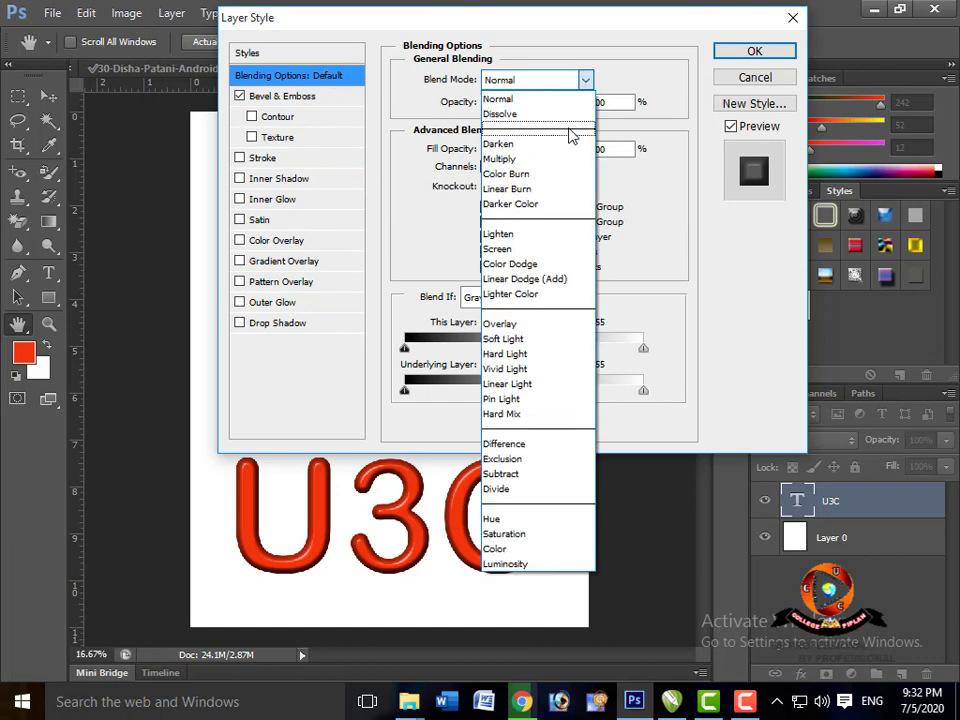
pyautogui.click(569, 249)
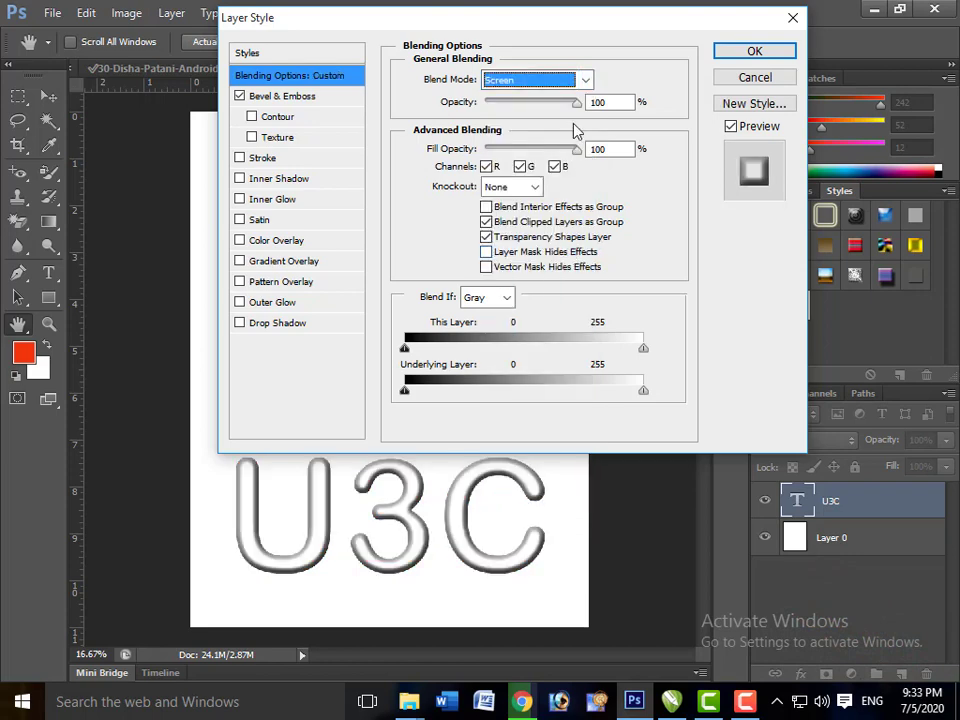
pyautogui.click(585, 82)
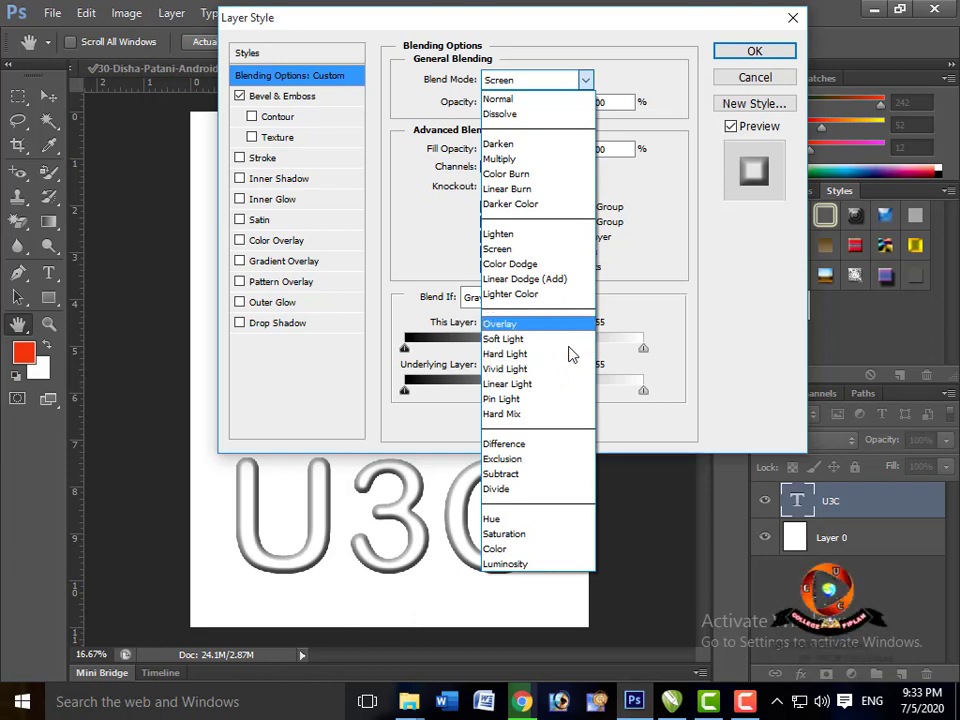
pyautogui.click(568, 549)
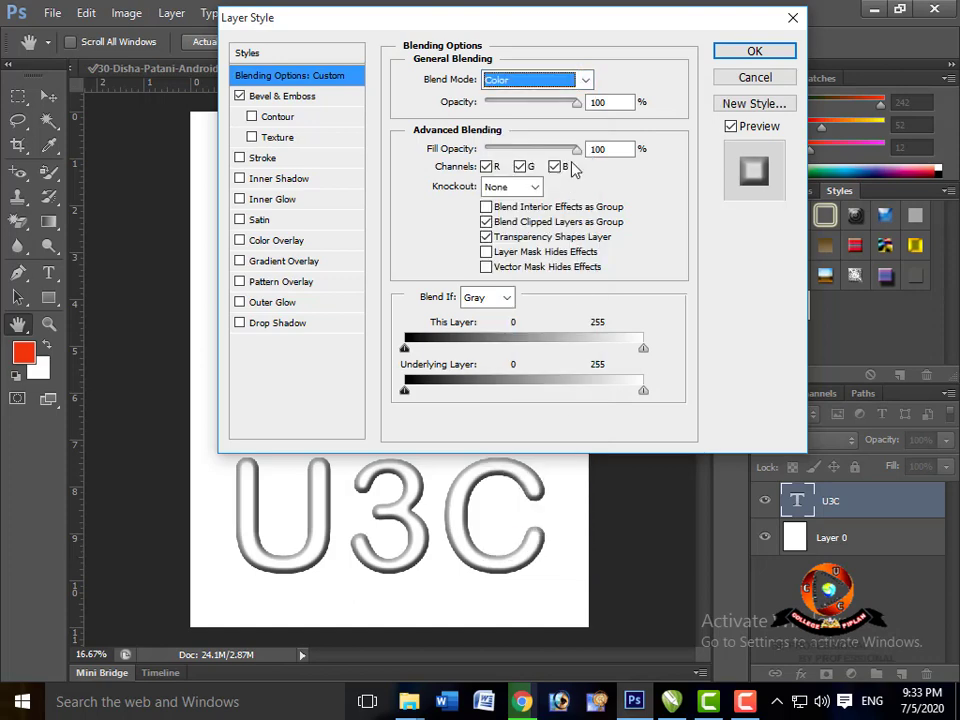
pyautogui.click(585, 80)
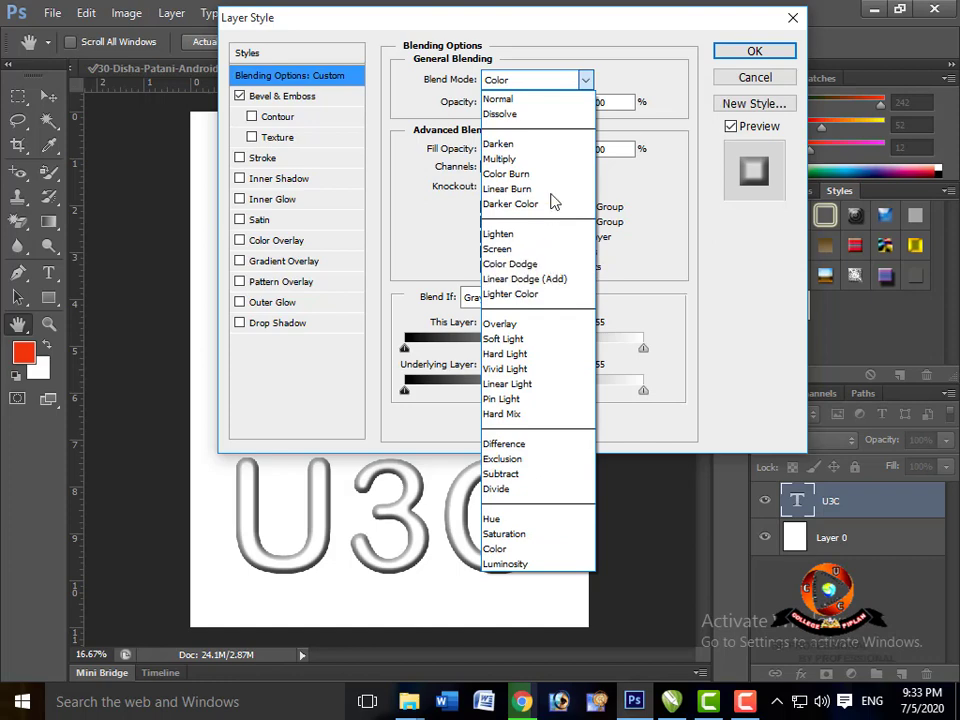
pyautogui.click(553, 159)
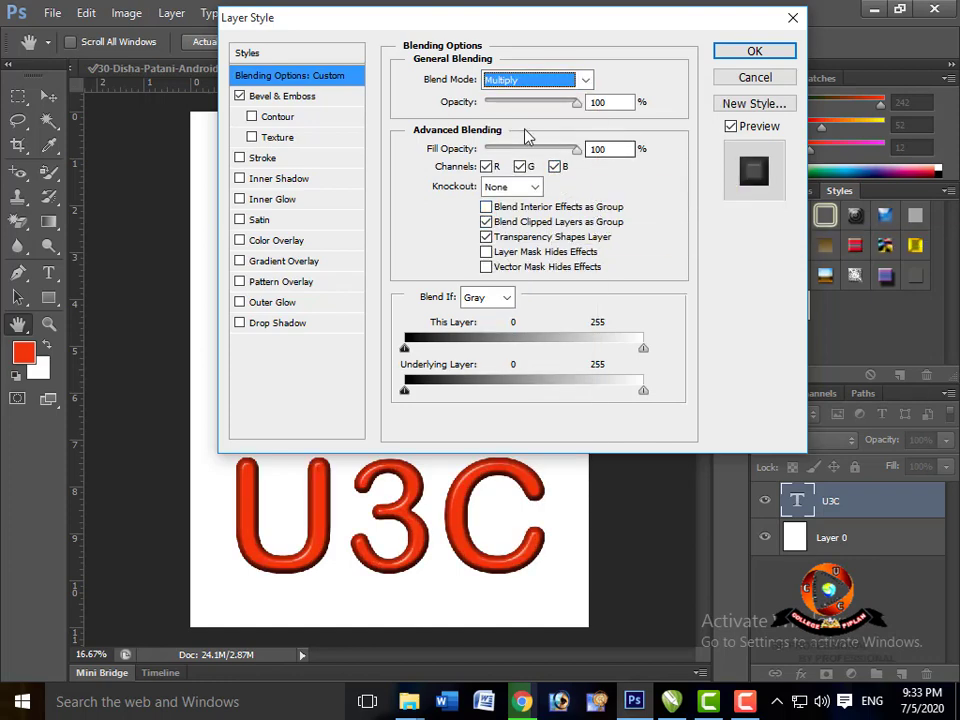
# Step: Return to the Bevel & Emboss settings and try light altitudes of 40°, 70° and 90°, ending on 75°
pyautogui.click(313, 101)
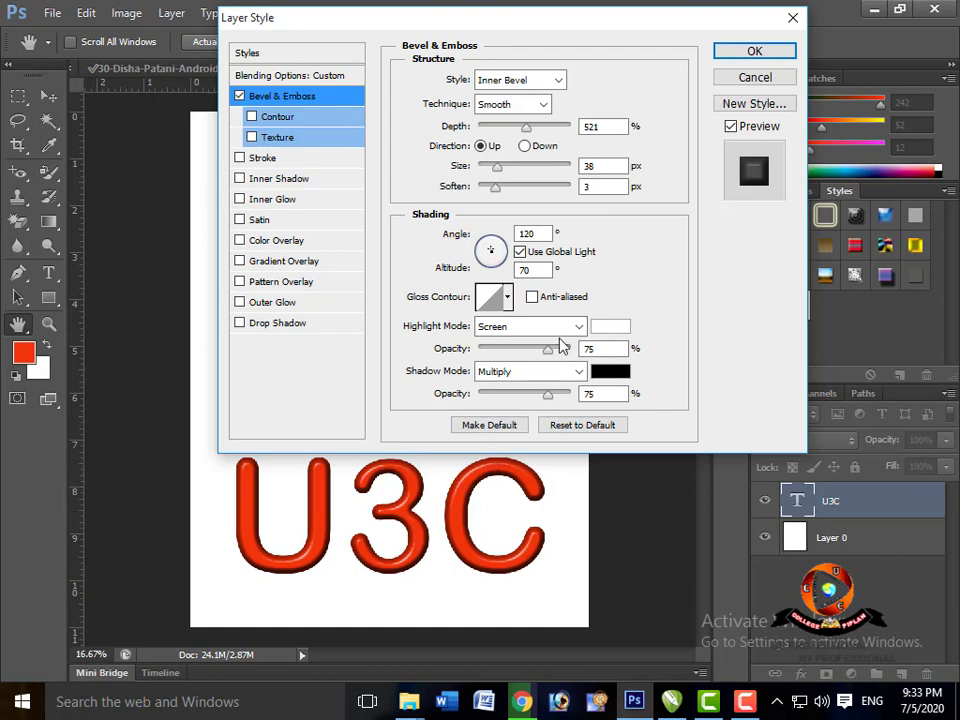
pyautogui.moveTo(533, 270); pyautogui.dragTo(497, 272)
pyautogui.write('40')
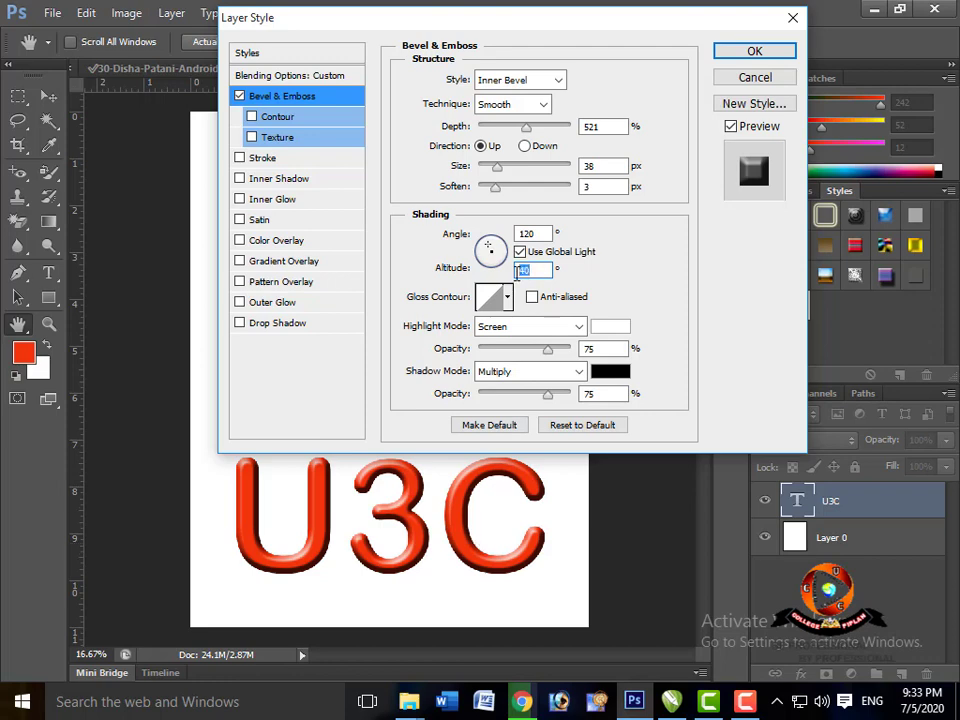
pyautogui.write('70')
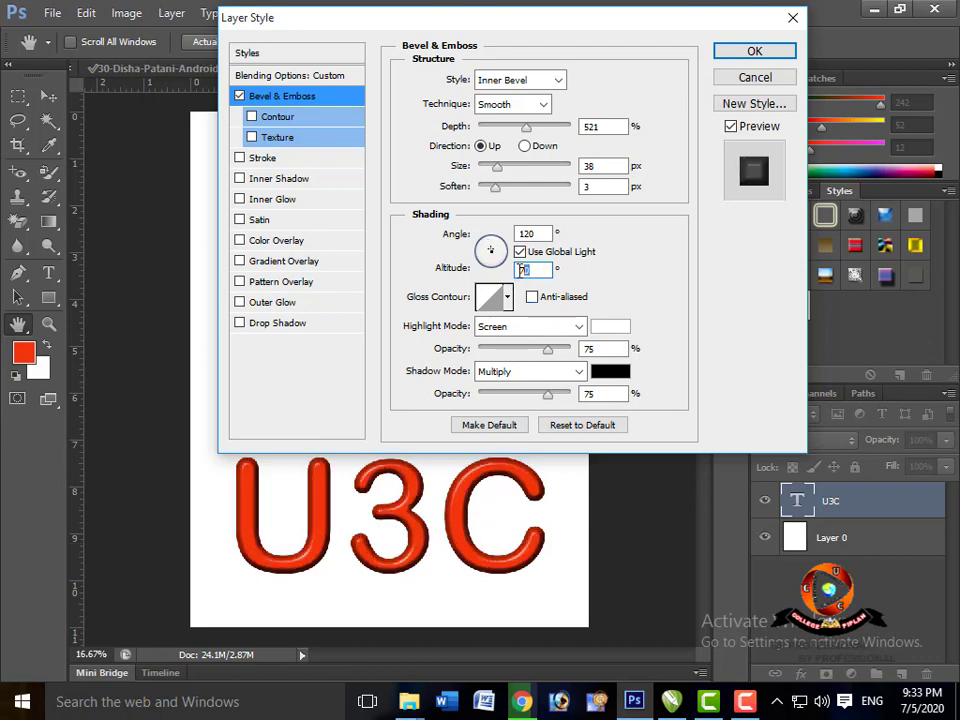
pyautogui.write('90')
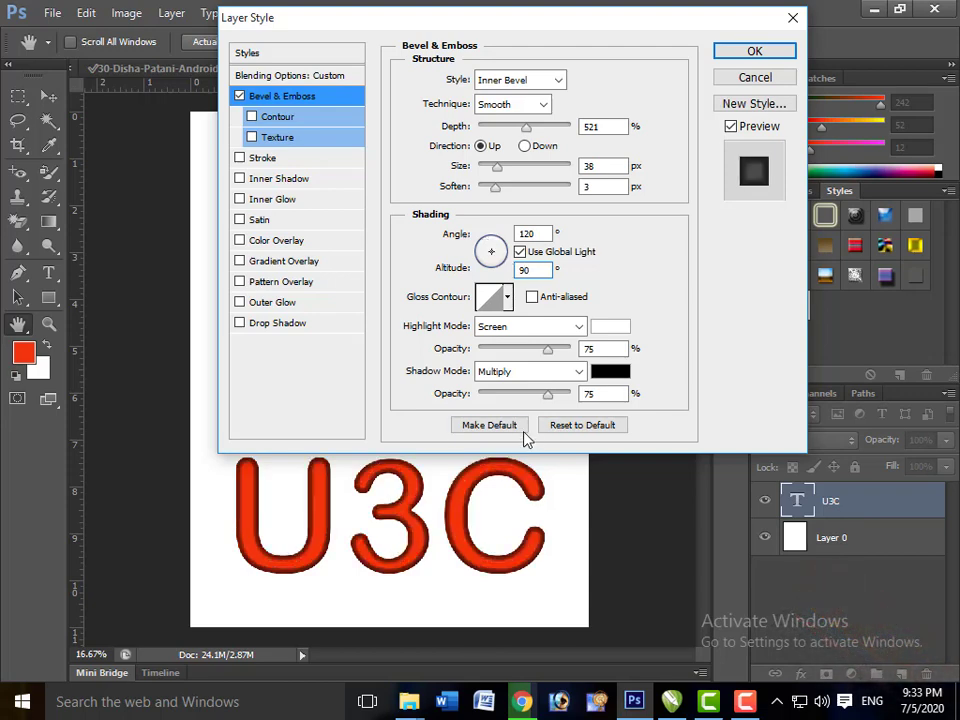
pyautogui.press('BackSpace')
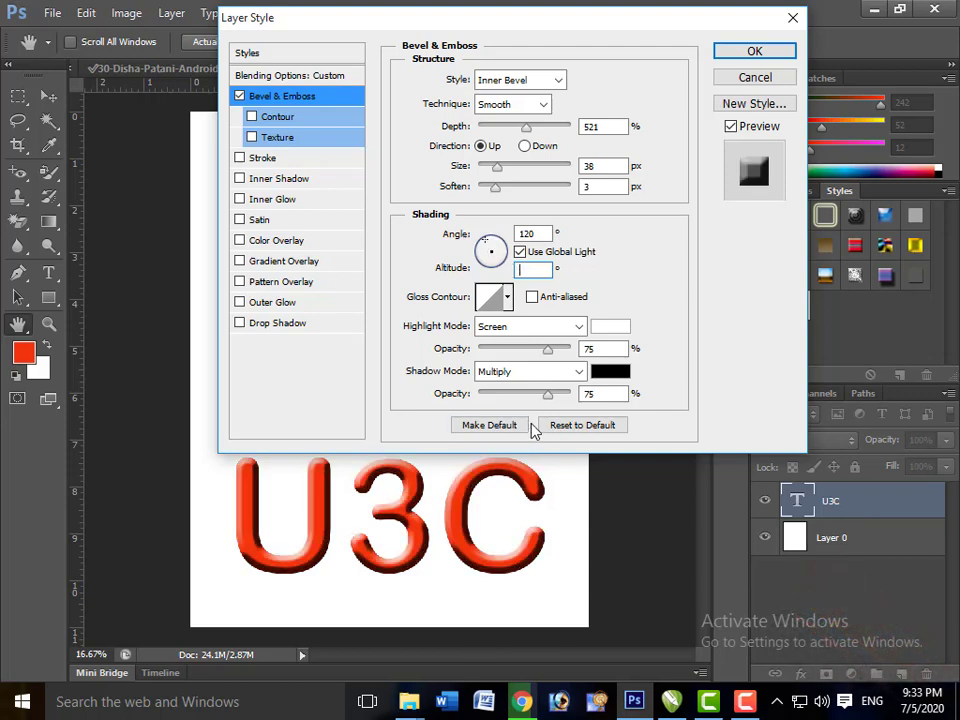
pyautogui.write('75')
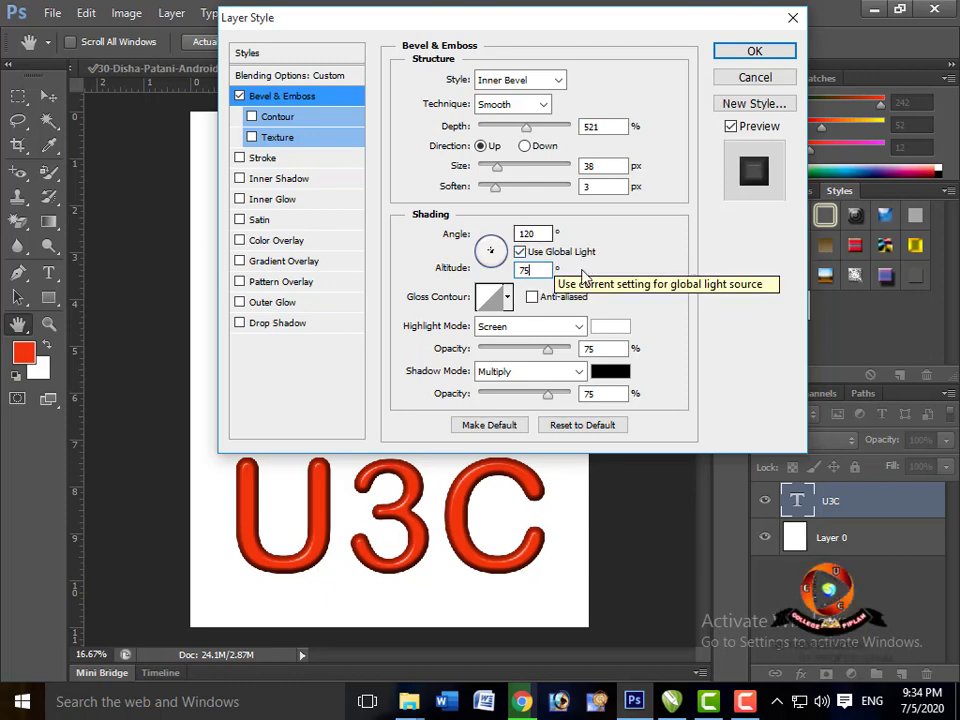
# Step: Try three other gloss contour presets at the new altitude, and restore the straight diagonal contour
pyautogui.click(510, 302)
pyautogui.click(489, 342)
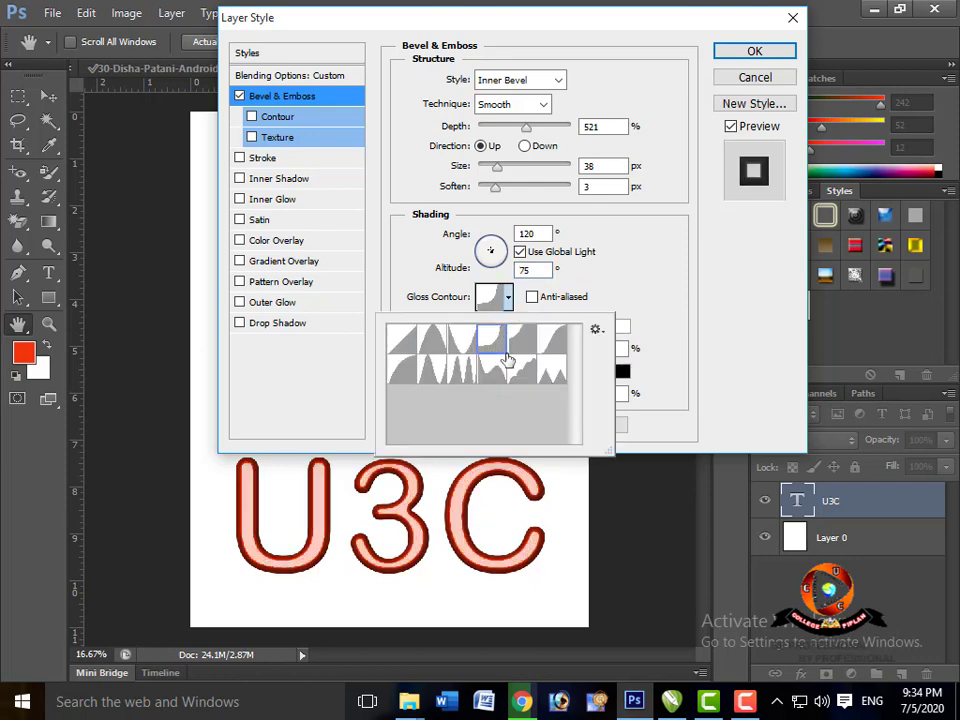
pyautogui.click(551, 378)
pyautogui.click(514, 378)
pyautogui.click(405, 345)
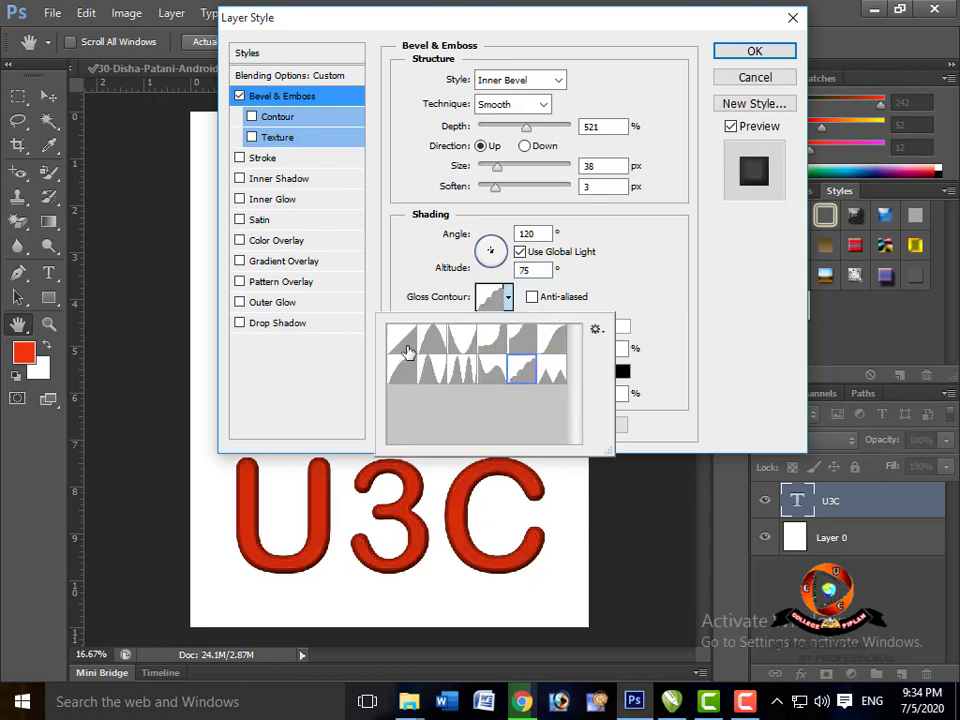
pyautogui.click(673, 296)
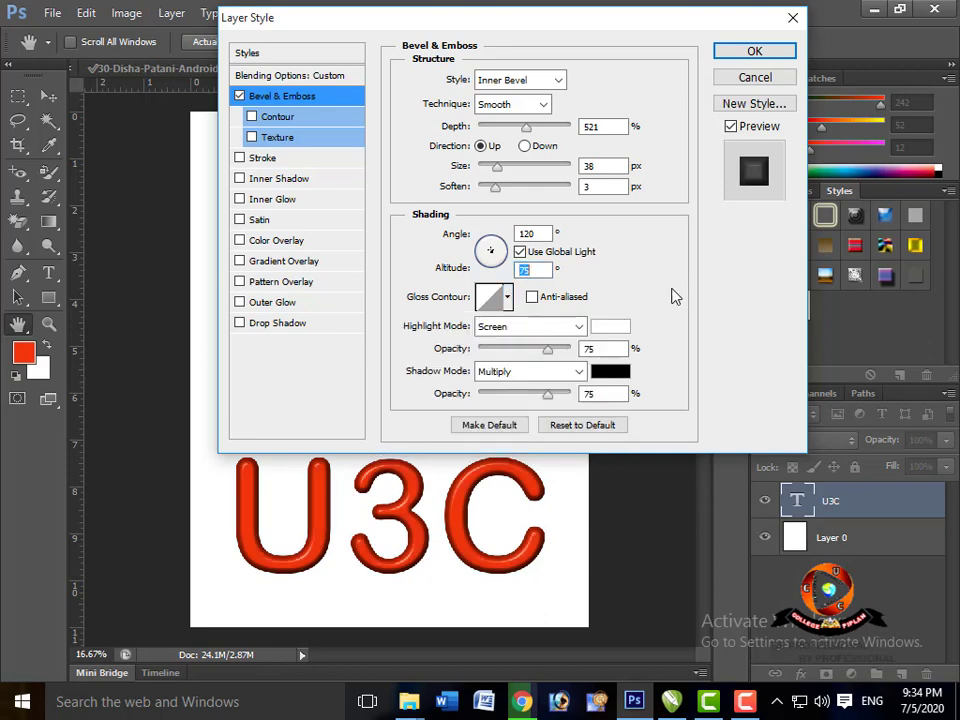
# Step: Compare the Overlay and Multiply highlight modes on the bevel, return to Screen, and set the highlight opacity to 100%
pyautogui.click(525, 349)
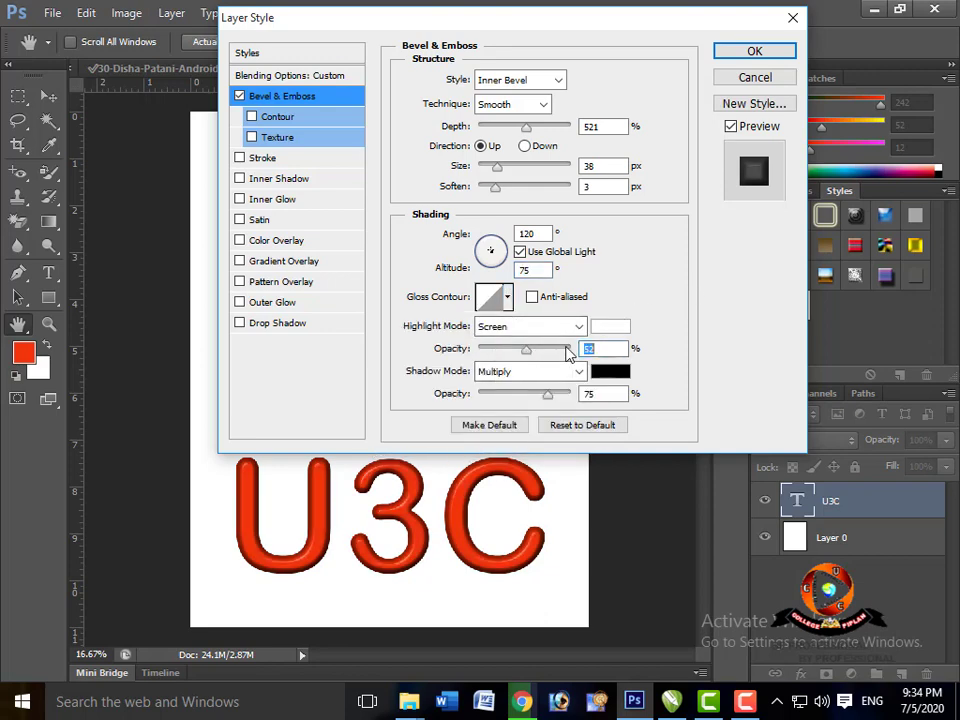
pyautogui.click(578, 327)
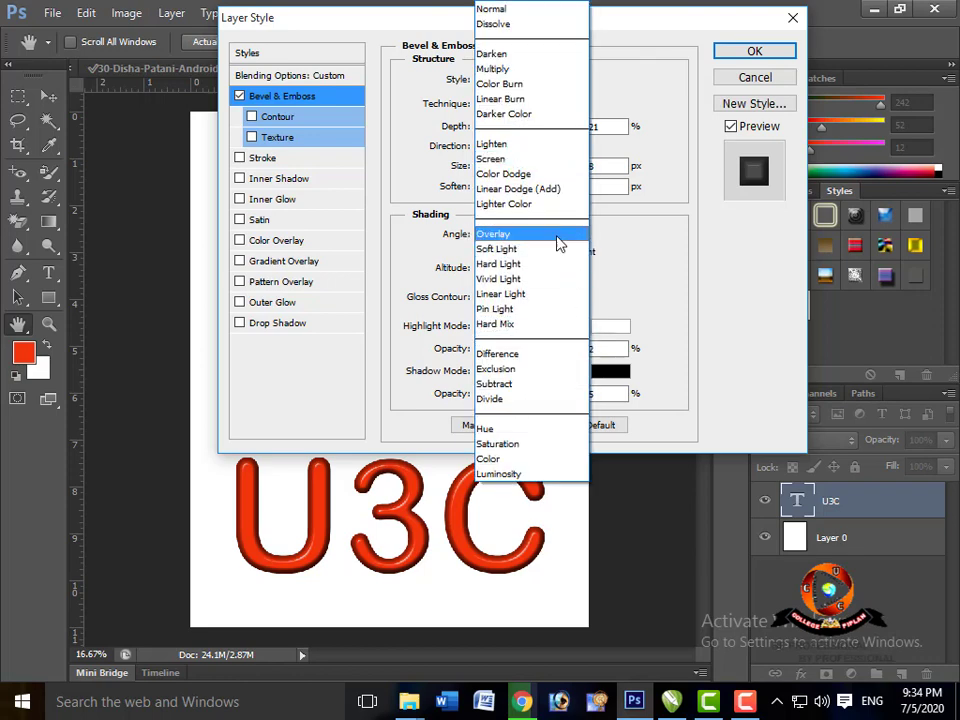
pyautogui.click(557, 237)
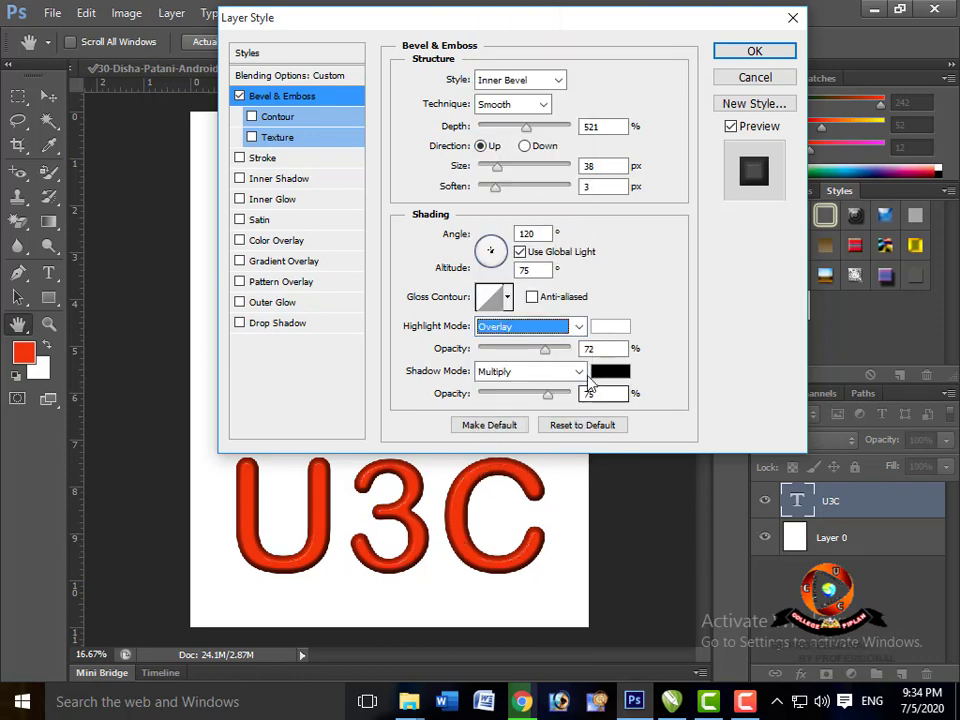
pyautogui.click(578, 333)
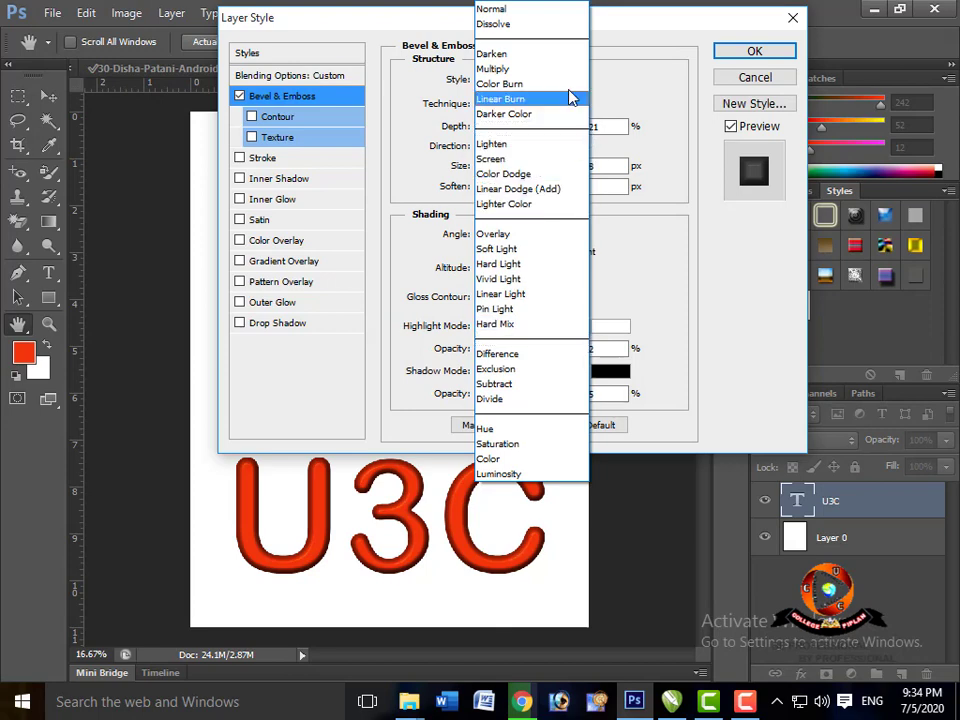
pyautogui.click(552, 68)
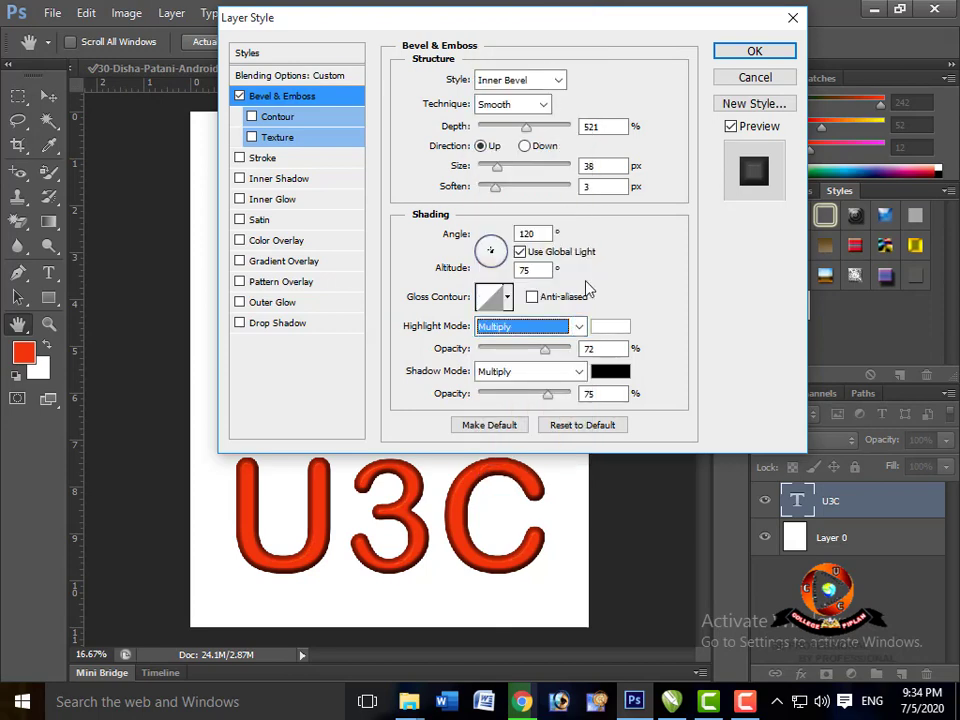
pyautogui.click(579, 327)
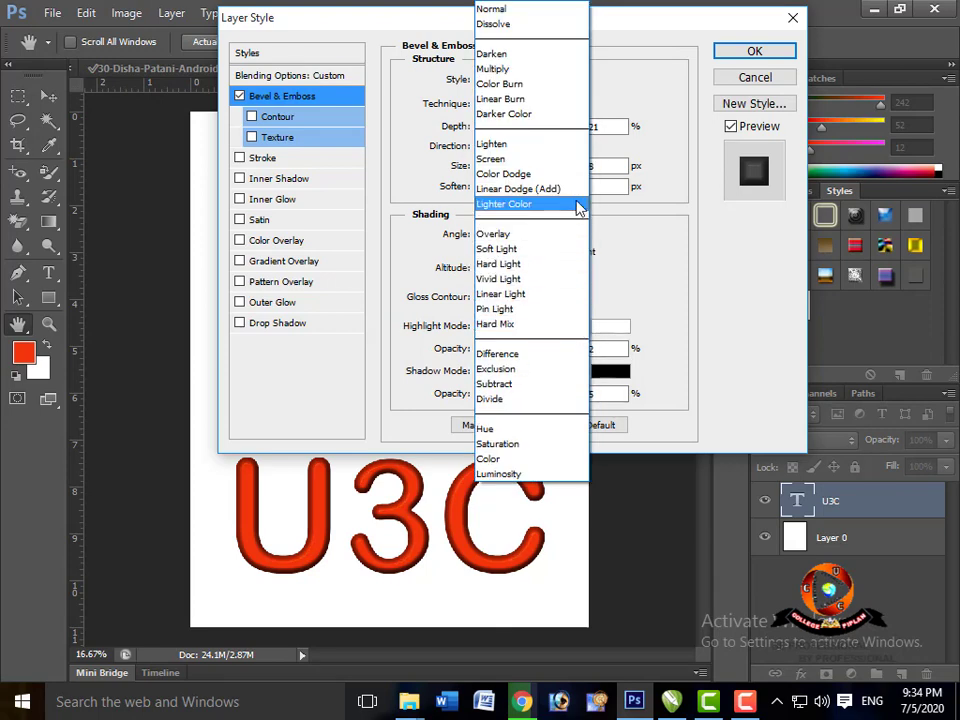
pyautogui.click(565, 157)
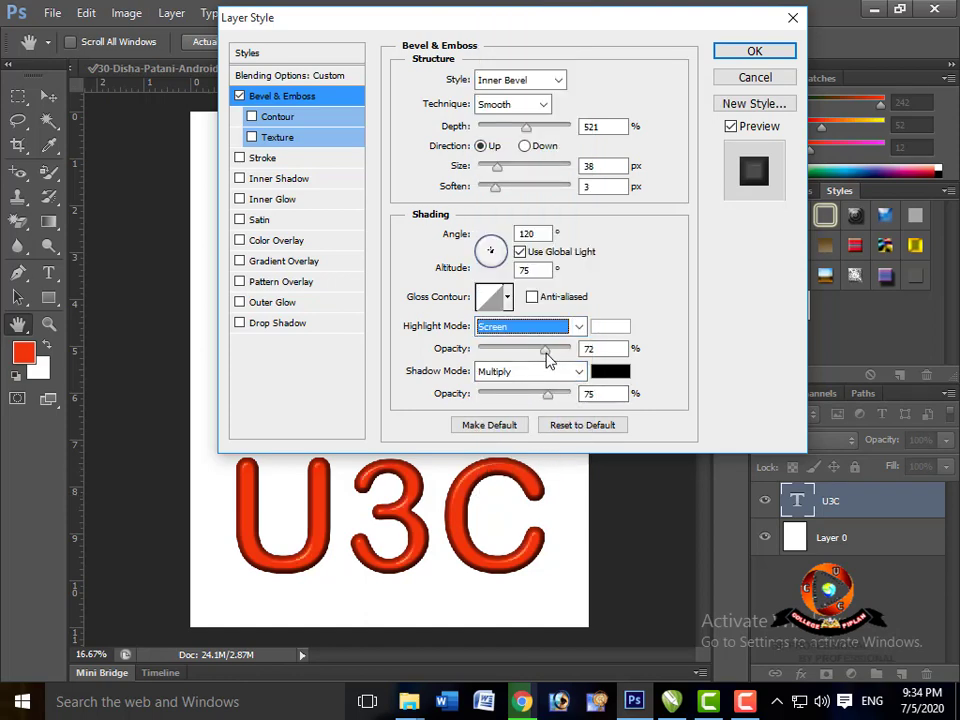
pyautogui.moveTo(549, 358); pyautogui.dragTo(579, 365)
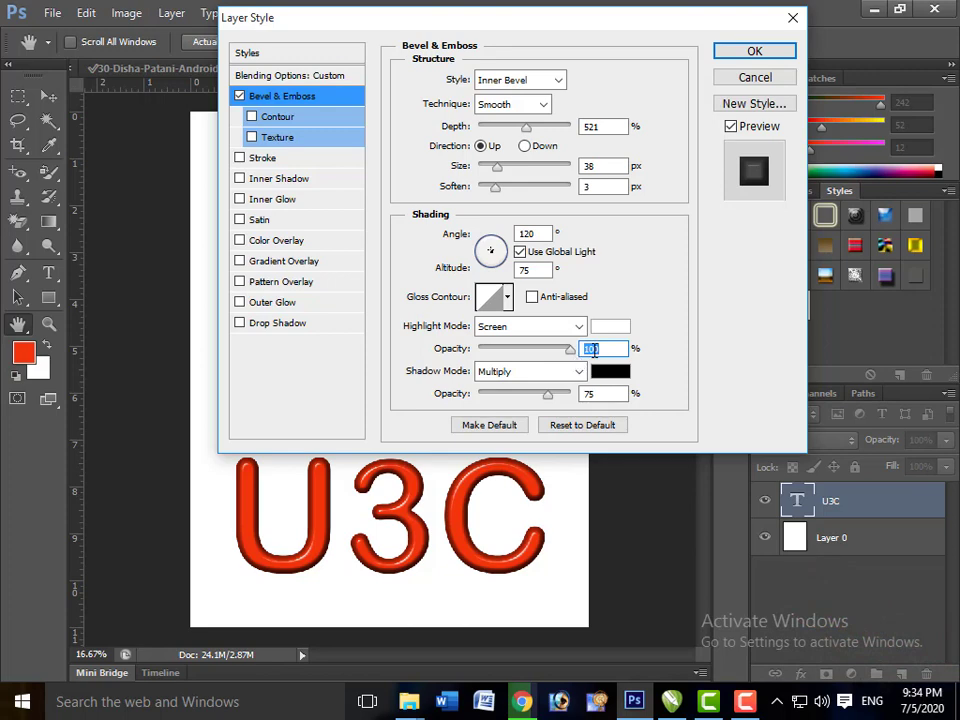
pyautogui.moveTo(525, 348); pyautogui.dragTo(575, 360)
# Step: Try the Screen shadow mode on the bevel, and settle on Darken with the shadow opacity at 100%
pyautogui.moveTo(549, 396)
pyautogui.mouseDown()
pyautogui.moveTo(499, 399)
pyautogui.moveTo(571, 401)
pyautogui.moveTo(504, 401)
pyautogui.moveTo(560, 401)
pyautogui.mouseUp()
pyautogui.click(579, 371)
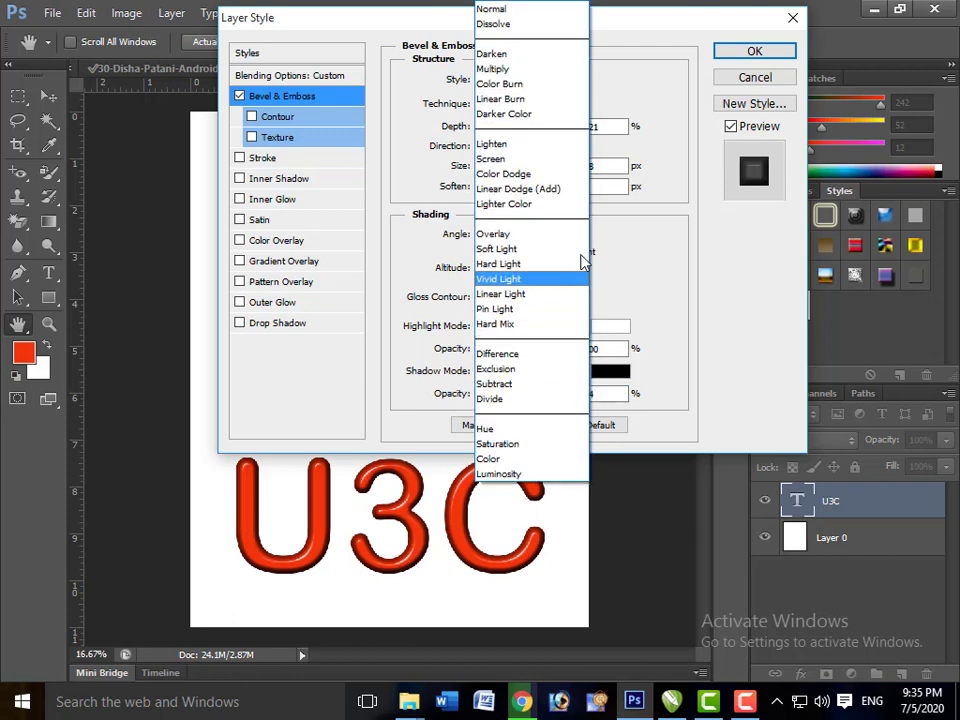
pyautogui.click(565, 162)
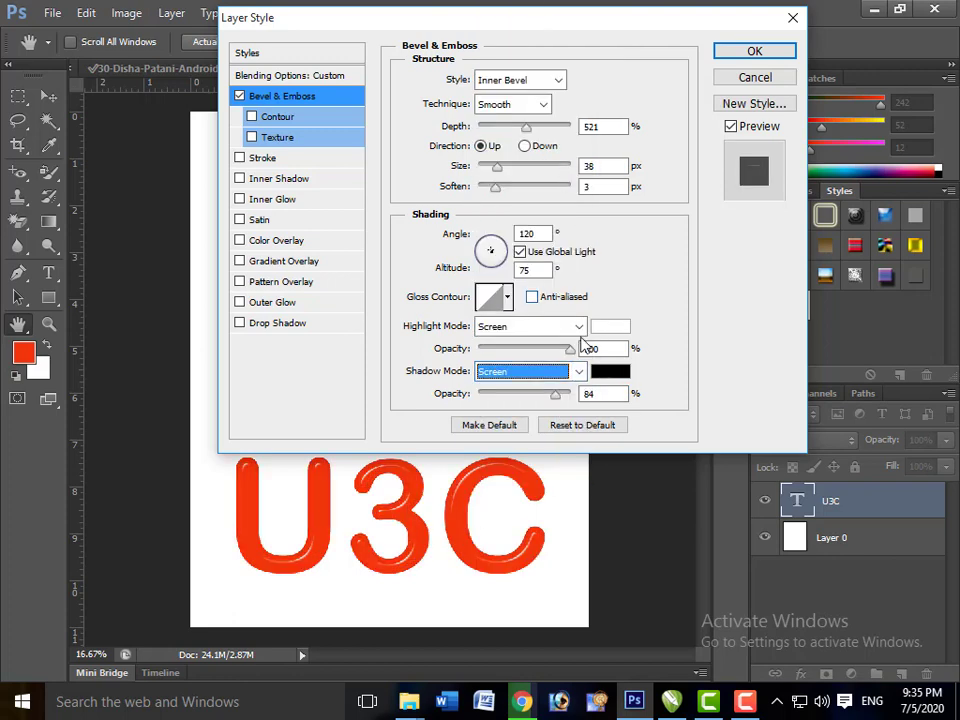
pyautogui.click(576, 378)
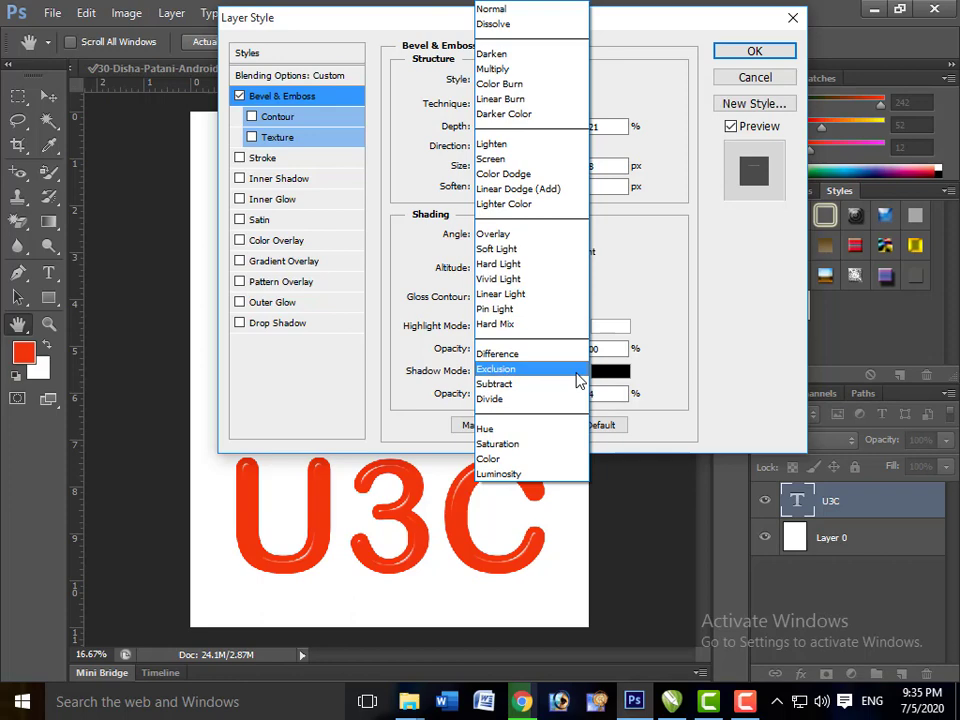
pyautogui.click(565, 55)
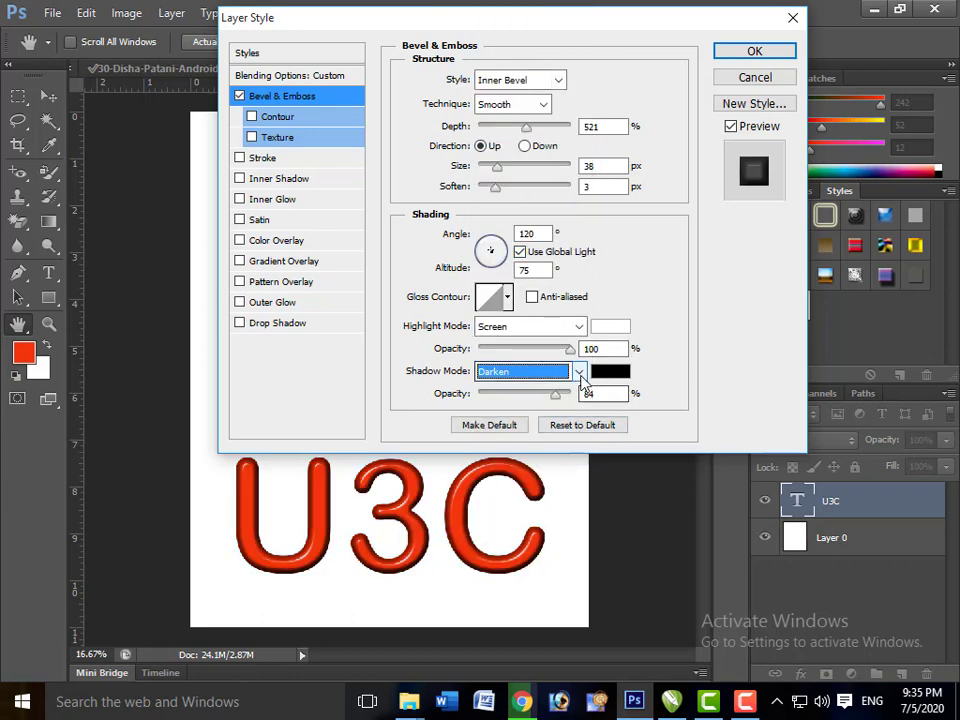
pyautogui.moveTo(557, 395); pyautogui.dragTo(574, 396)
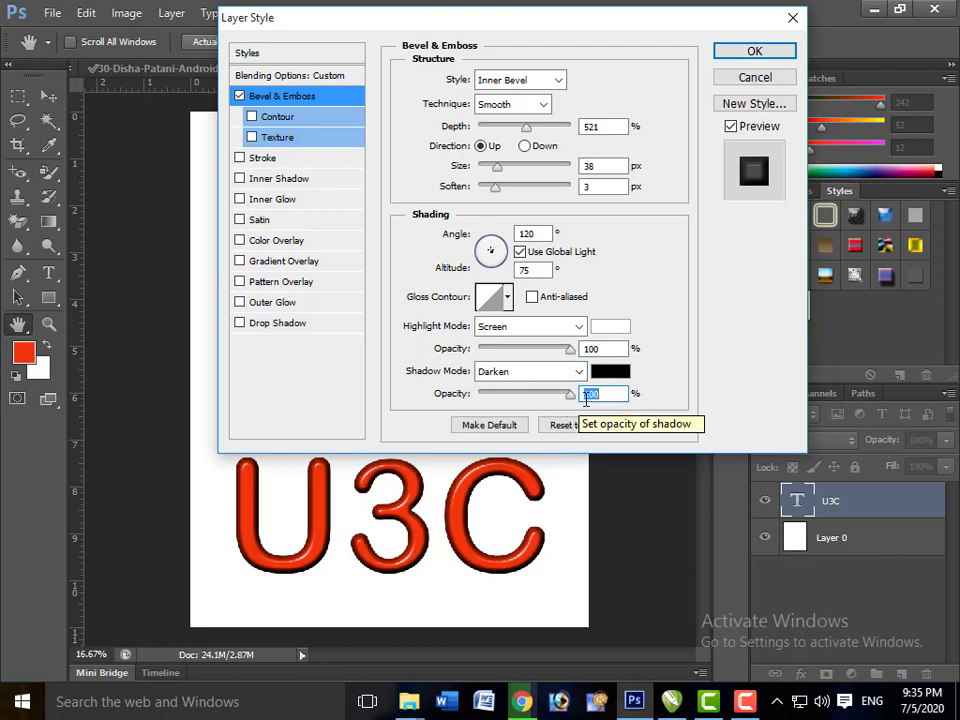
# Step: Enable the Stroke effect on the U3C text, try a size of 117 px, and reduce it to 7 px
pyautogui.click(296, 160)
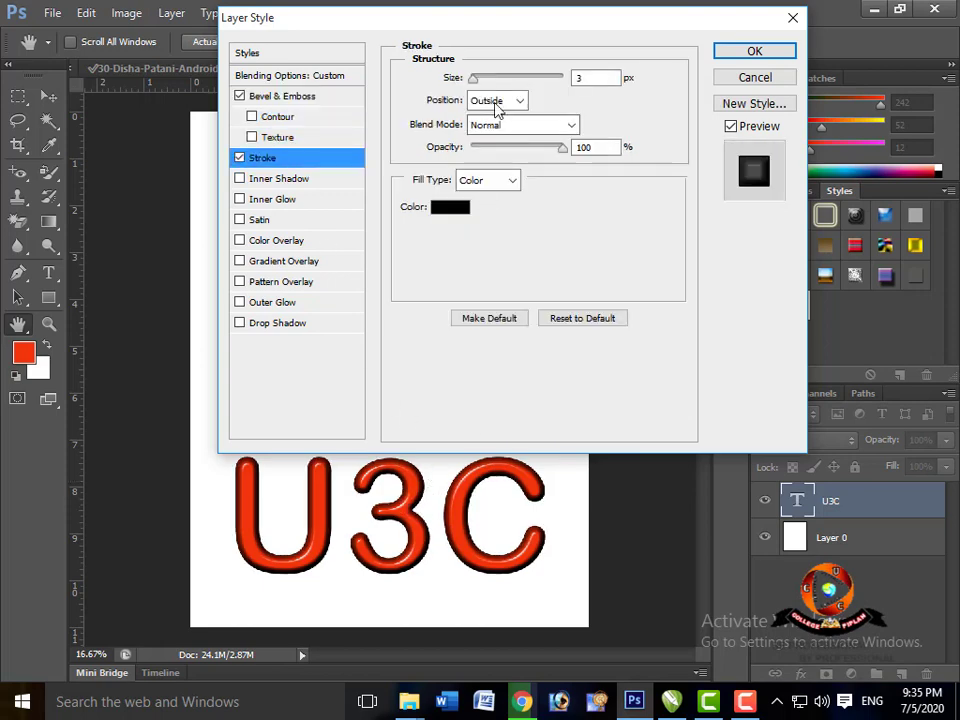
pyautogui.click(517, 79)
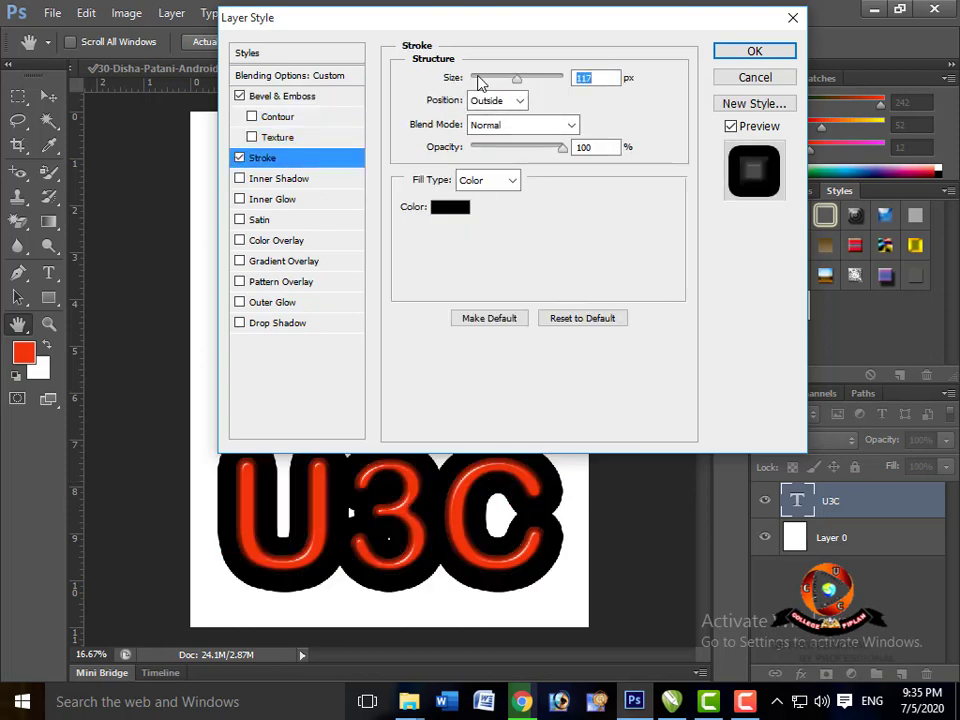
pyautogui.click(478, 81)
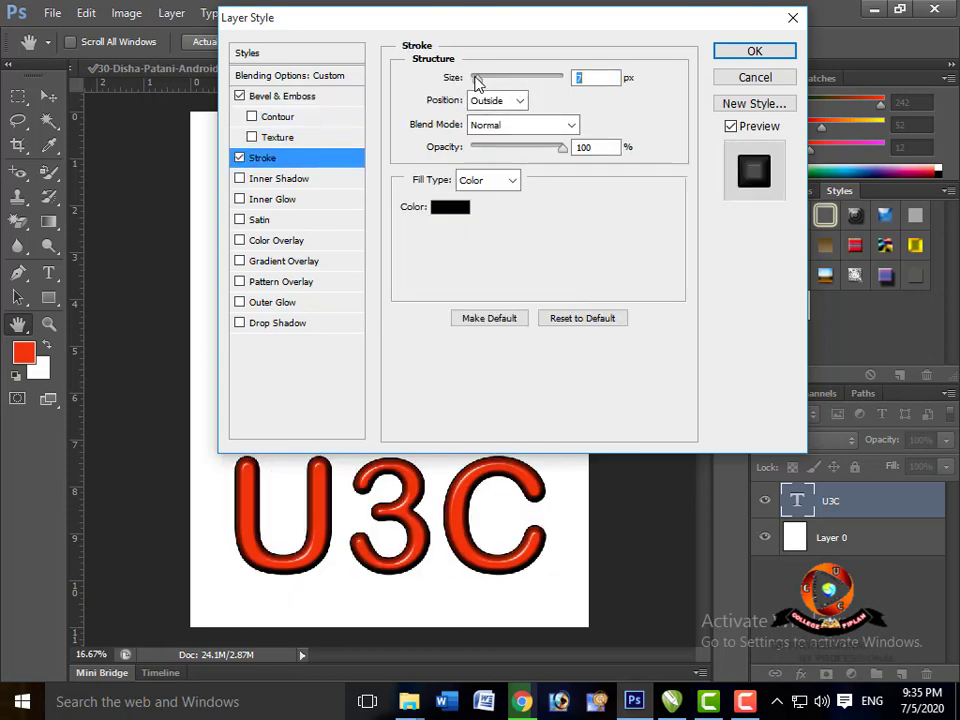
# Step: Compare the Inside and Center positions for the stroke, and return to Outside
pyautogui.click(519, 100)
pyautogui.click(517, 135)
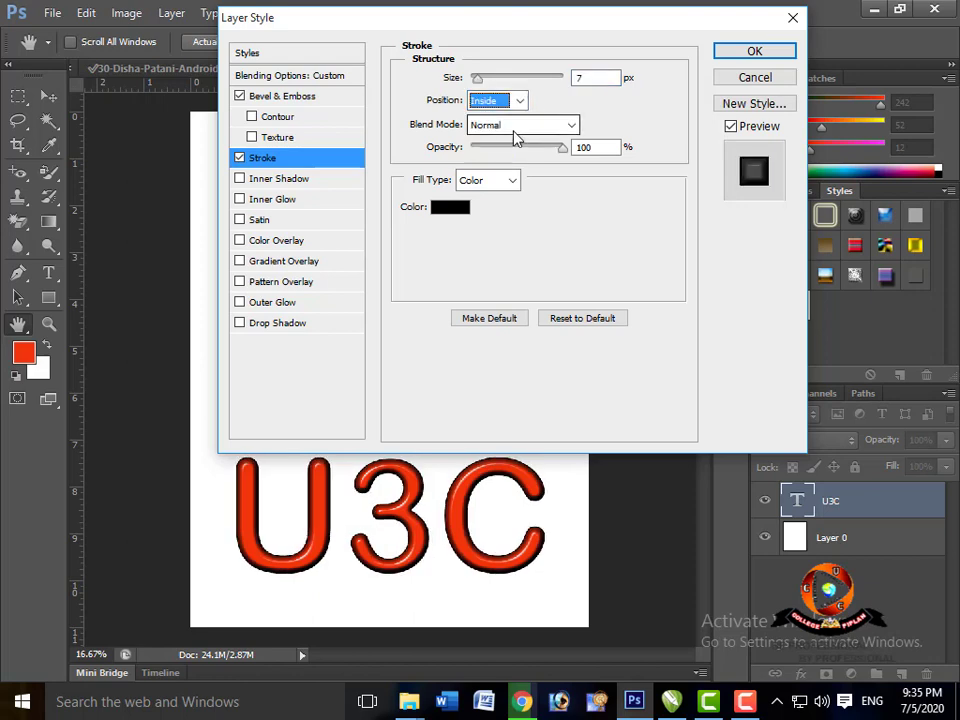
pyautogui.click(520, 100)
pyautogui.click(515, 149)
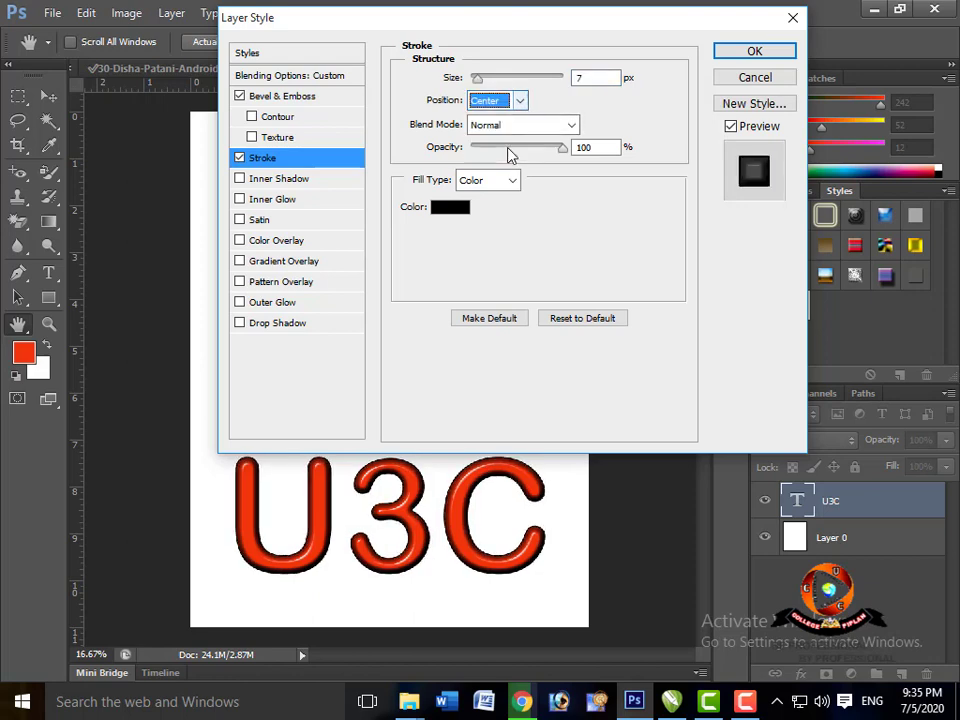
pyautogui.click(520, 100)
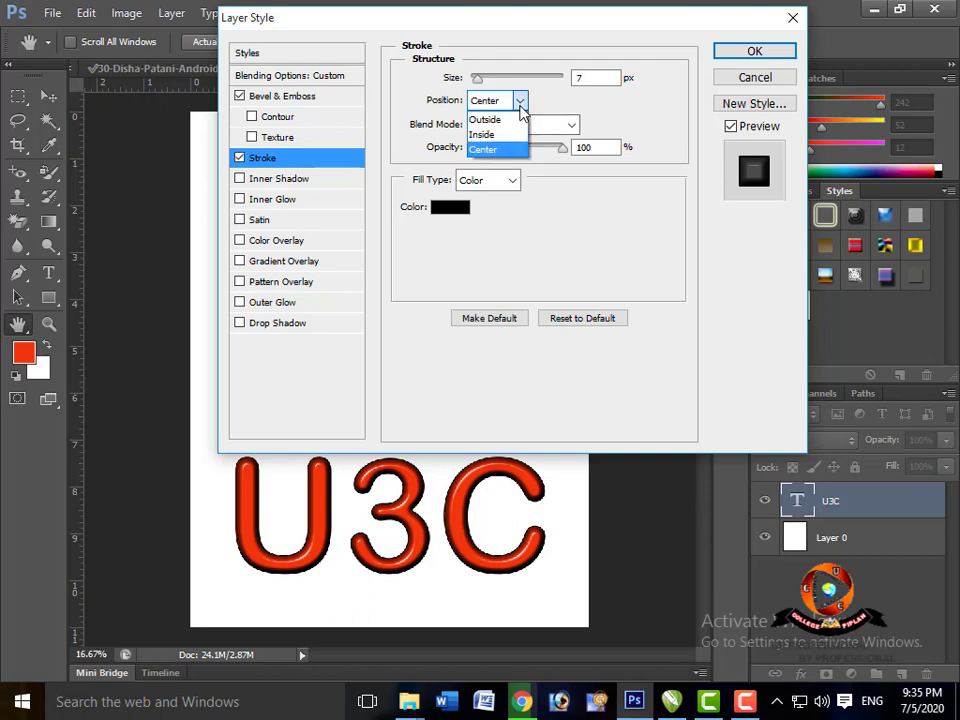
pyautogui.click(510, 120)
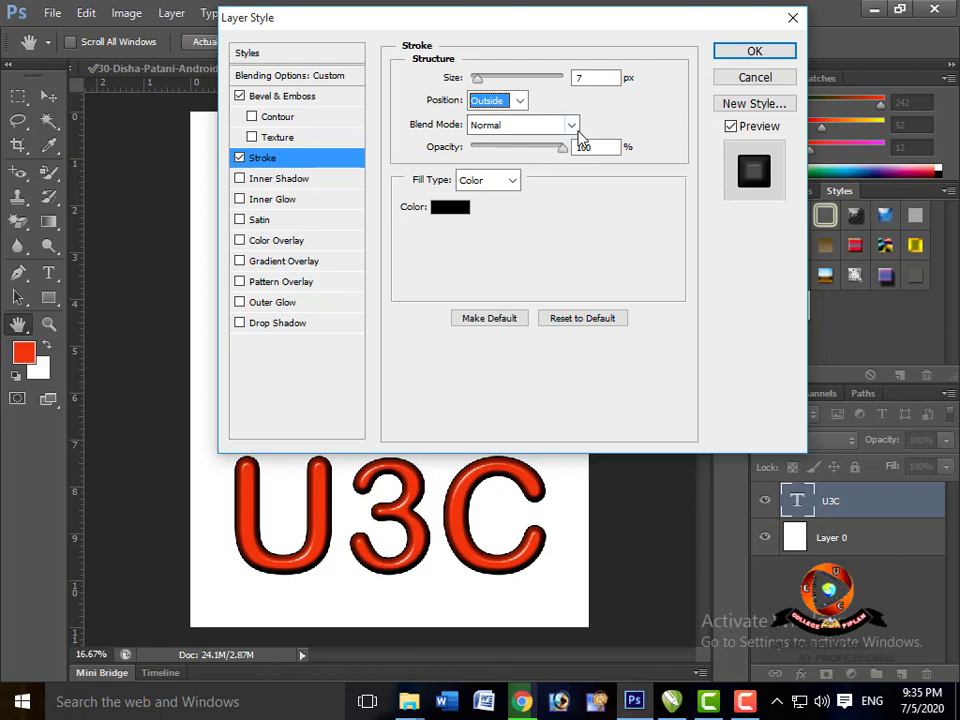
# Step: Set the stroke's blend mode to Color and its colour to yellow #f2ea1d
pyautogui.click(574, 127)
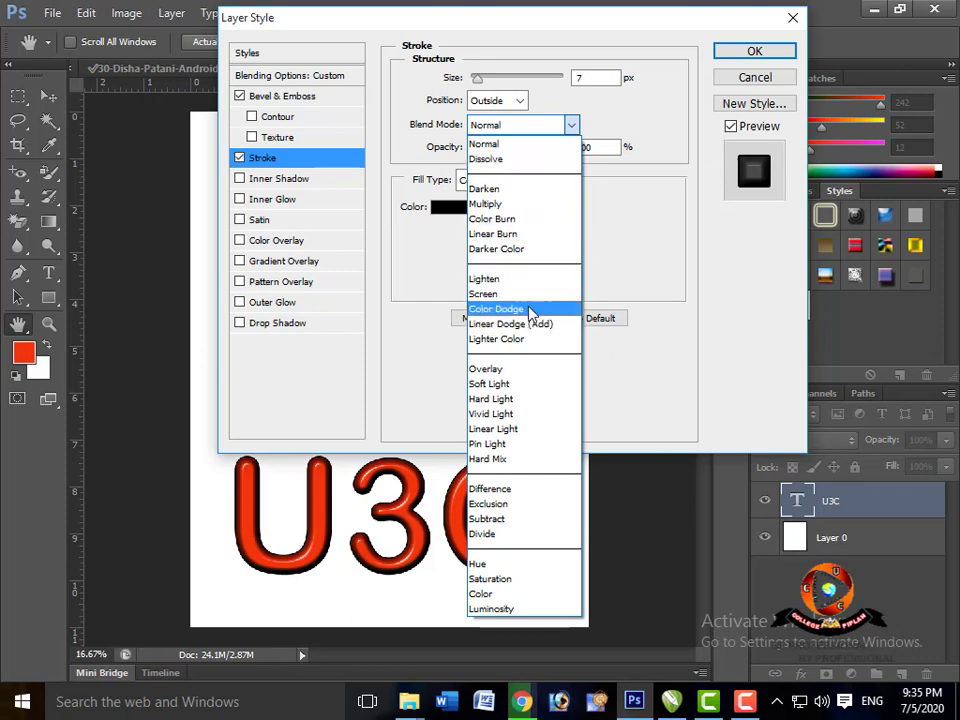
pyautogui.click(533, 595)
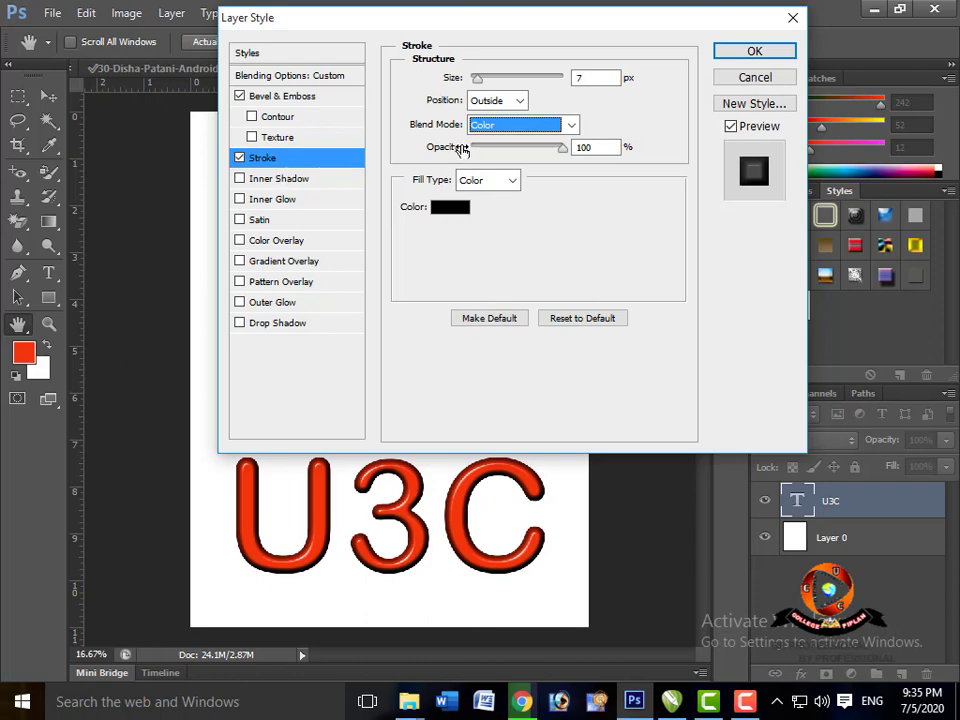
pyautogui.click(463, 215)
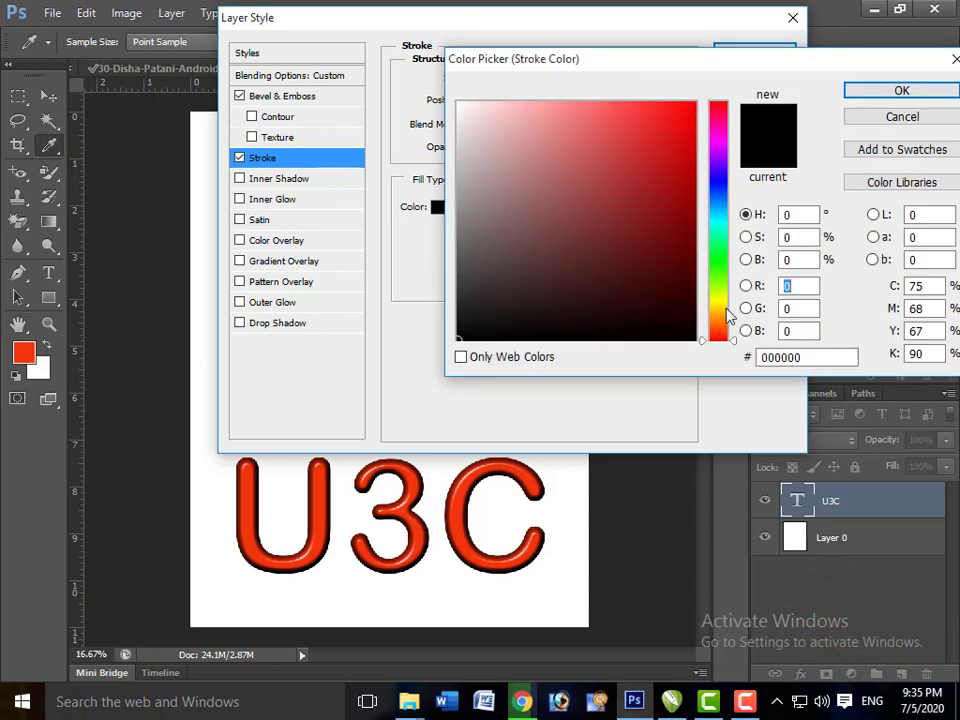
pyautogui.moveTo(728, 314); pyautogui.dragTo(725, 306)
pyautogui.click(666, 114)
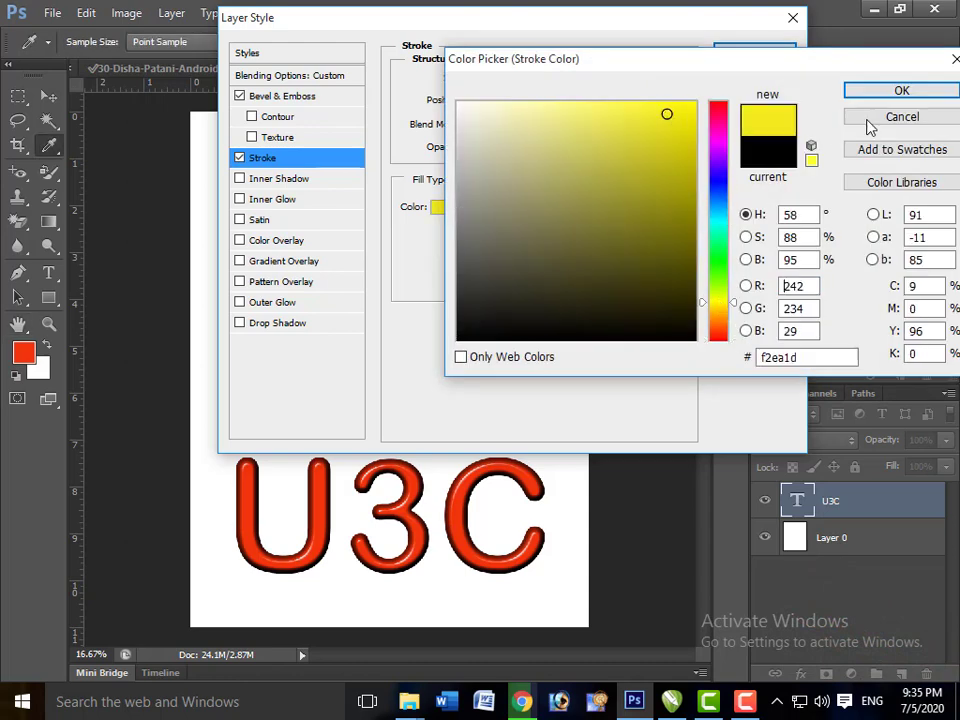
pyautogui.click(855, 91)
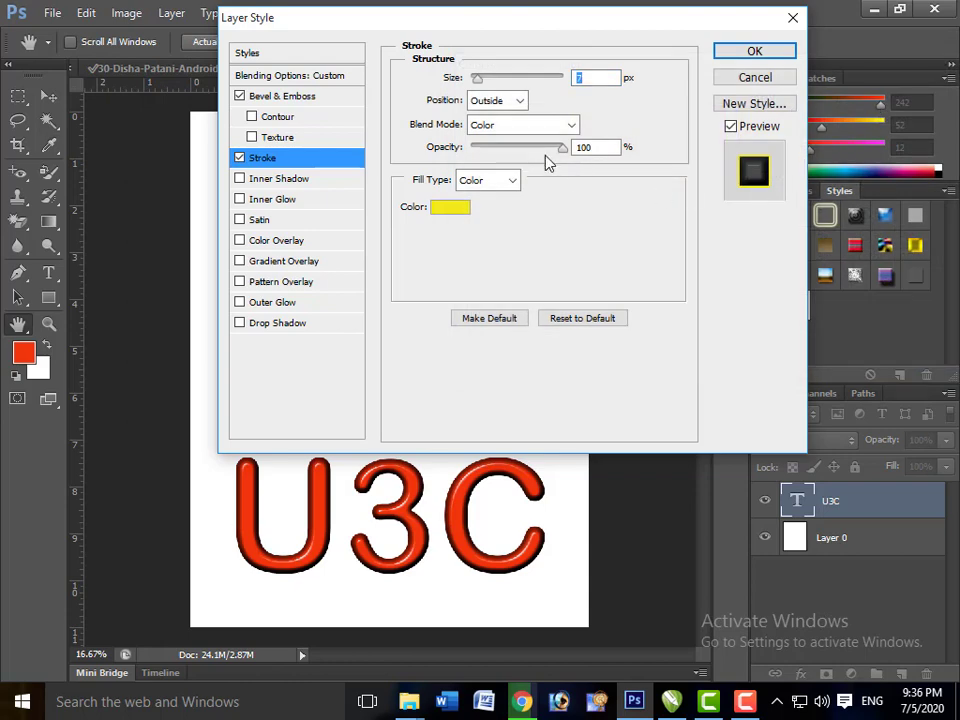
# Step: Try the Inside position for the yellow stroke, and reset the Stroke effect to its defaults and turn it off
pyautogui.click(519, 101)
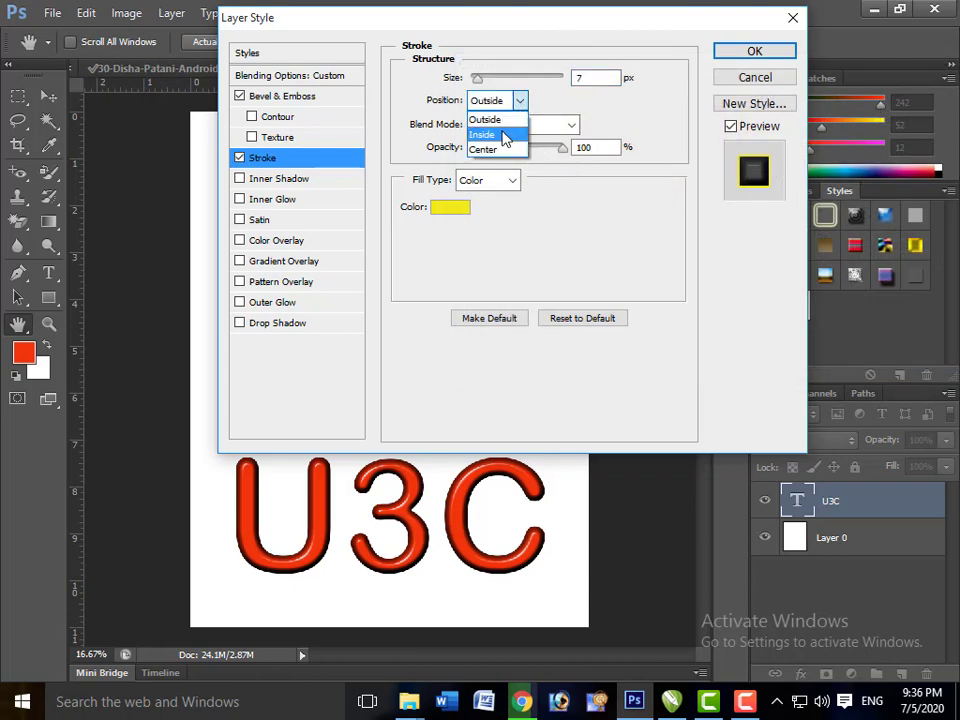
pyautogui.click(505, 135)
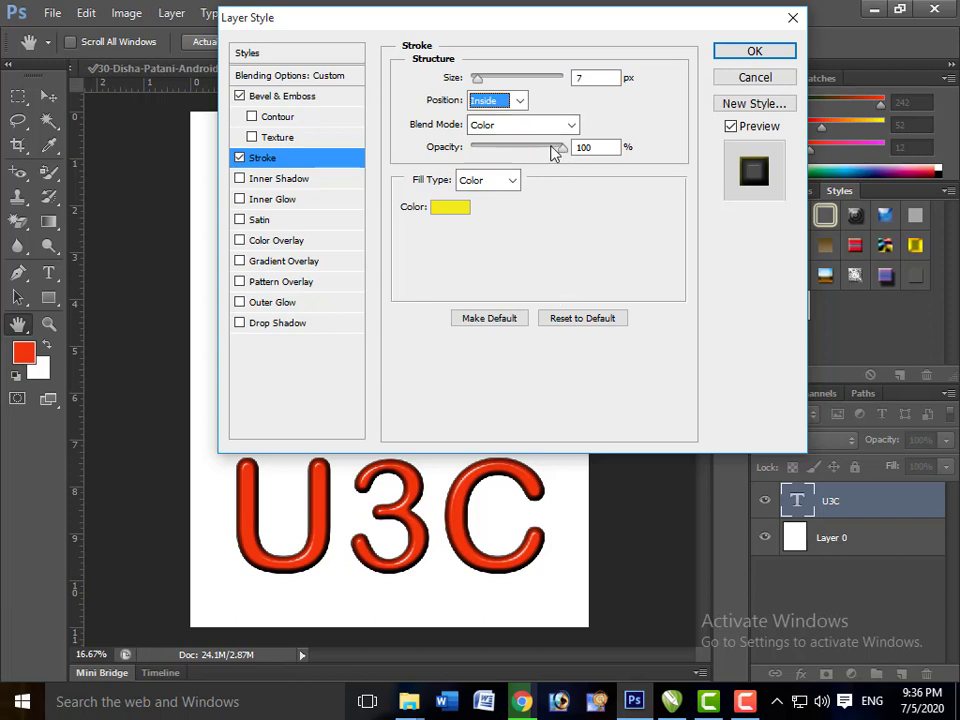
pyautogui.click(590, 319)
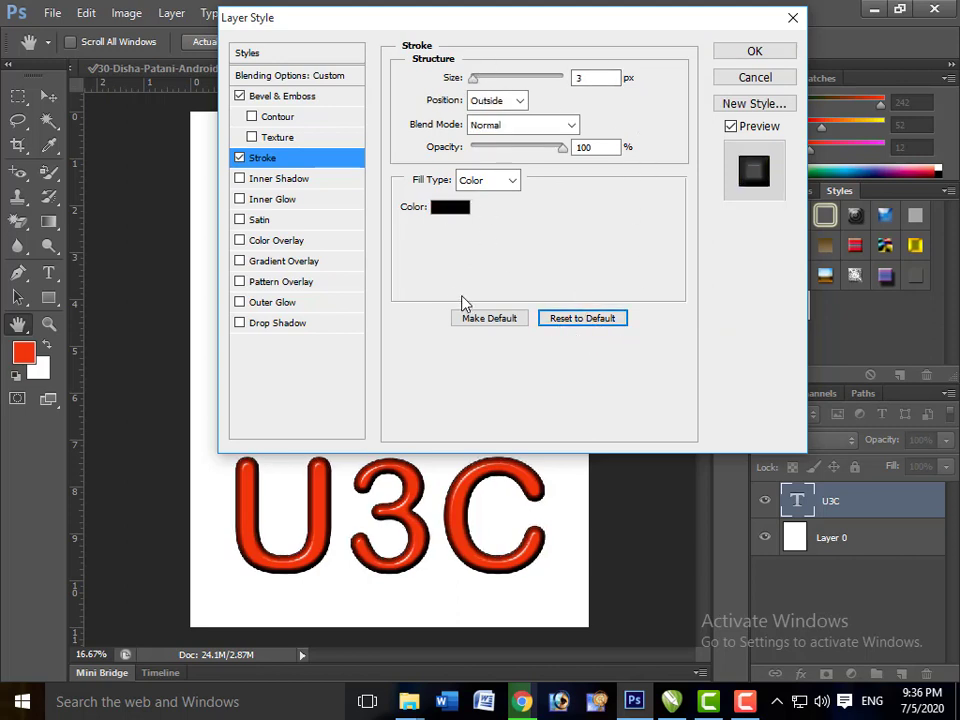
pyautogui.click(240, 158)
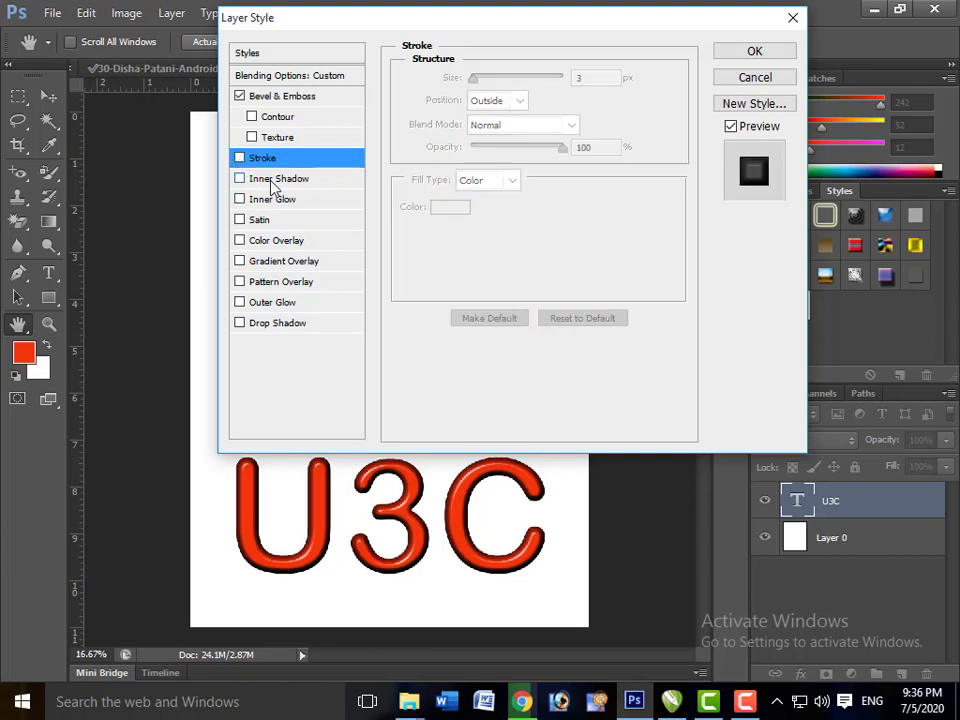
# Step: Add an Inner Shadow at 100% opacity with a size of 174 px, a distance of 55 px and an angle of 141°
pyautogui.click(272, 188)
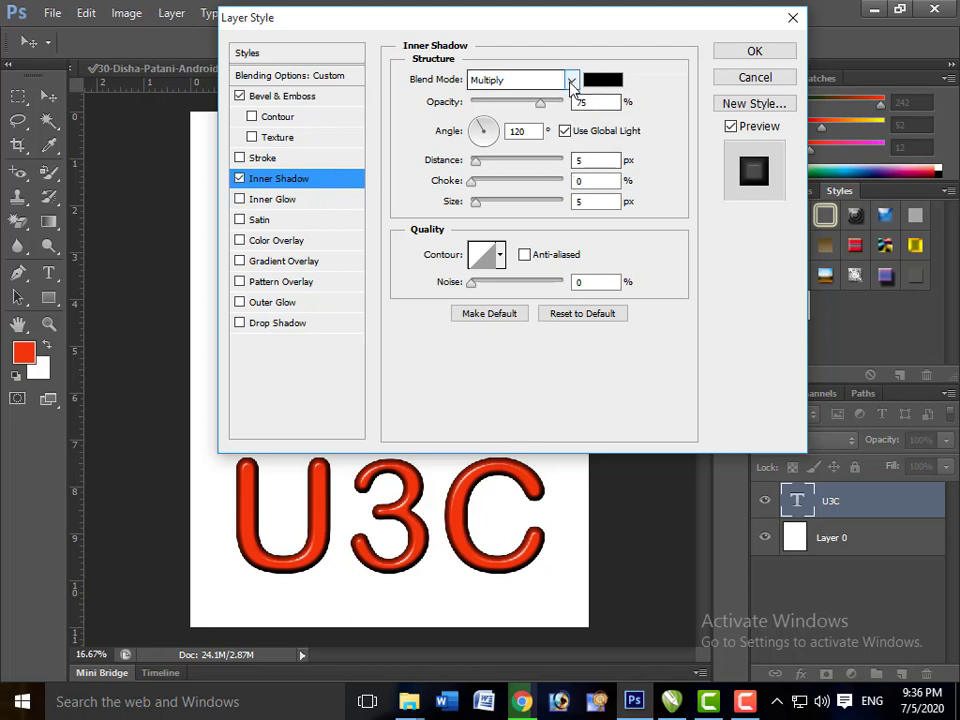
pyautogui.moveTo(545, 108); pyautogui.dragTo(575, 110)
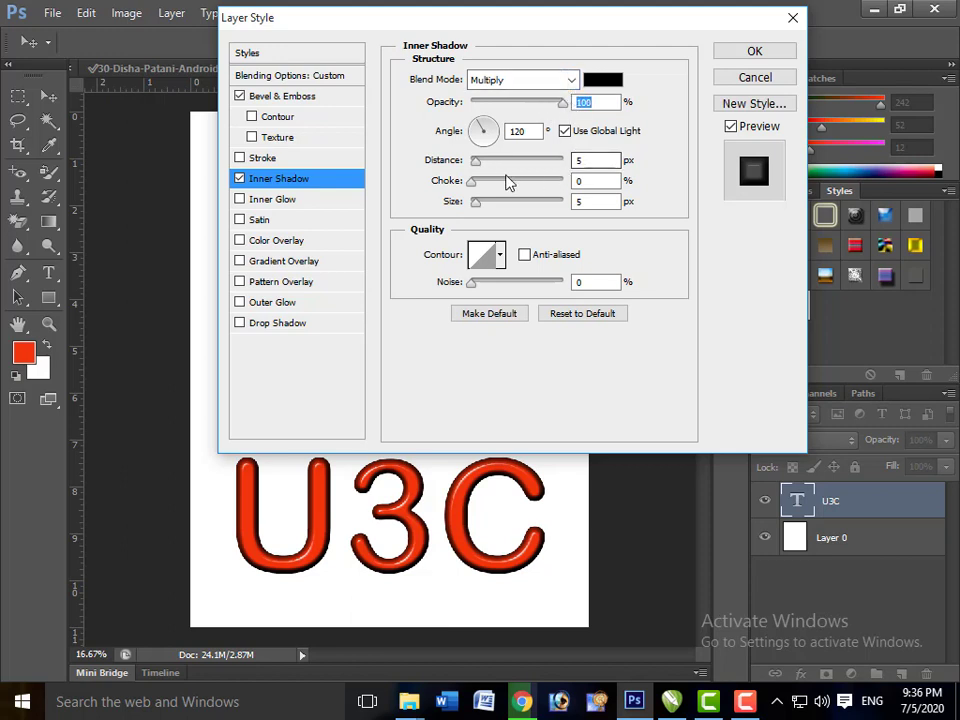
pyautogui.moveTo(495, 205); pyautogui.dragTo(538, 207)
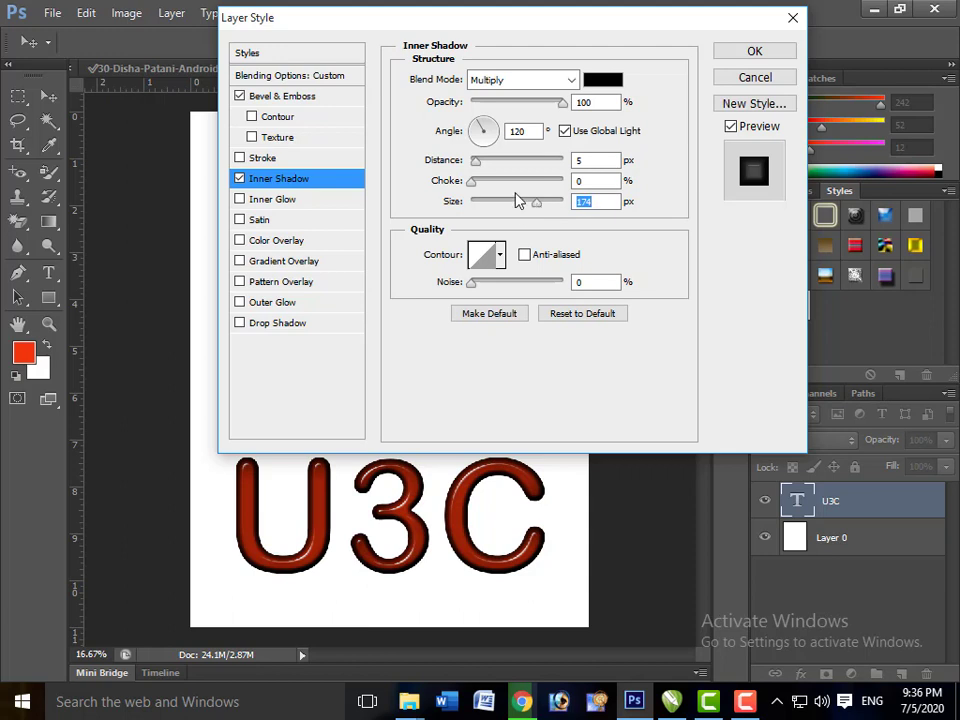
pyautogui.click(500, 164)
pyautogui.moveTo(514, 164); pyautogui.dragTo(520, 164)
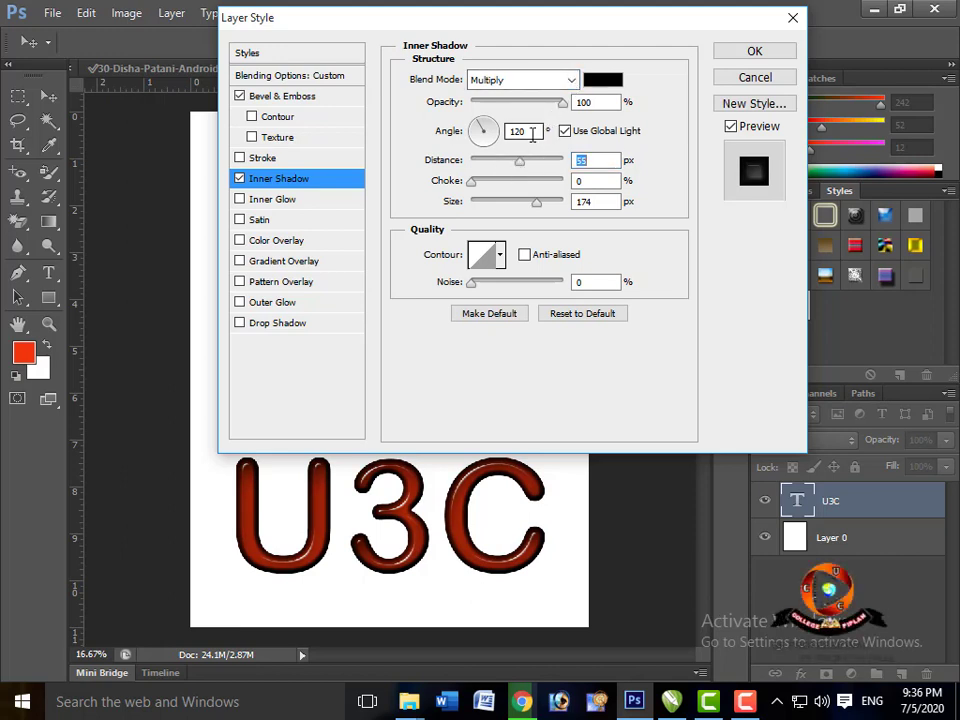
pyautogui.moveTo(489, 130)
pyautogui.mouseDown()
pyautogui.moveTo(491, 141)
pyautogui.moveTo(477, 145)
pyautogui.moveTo(482, 133)
pyautogui.mouseUp()
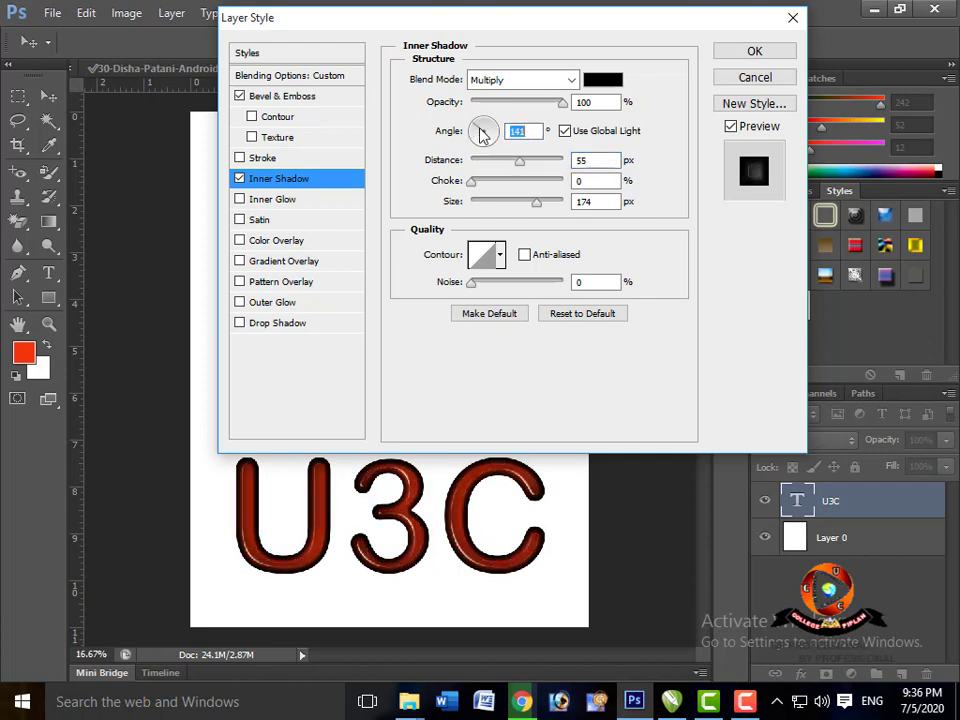
# Step: Try the Normal blend mode for the inner shadow, and set it to Dissolve with a size of 133 px and noise of 7%
pyautogui.click(571, 80)
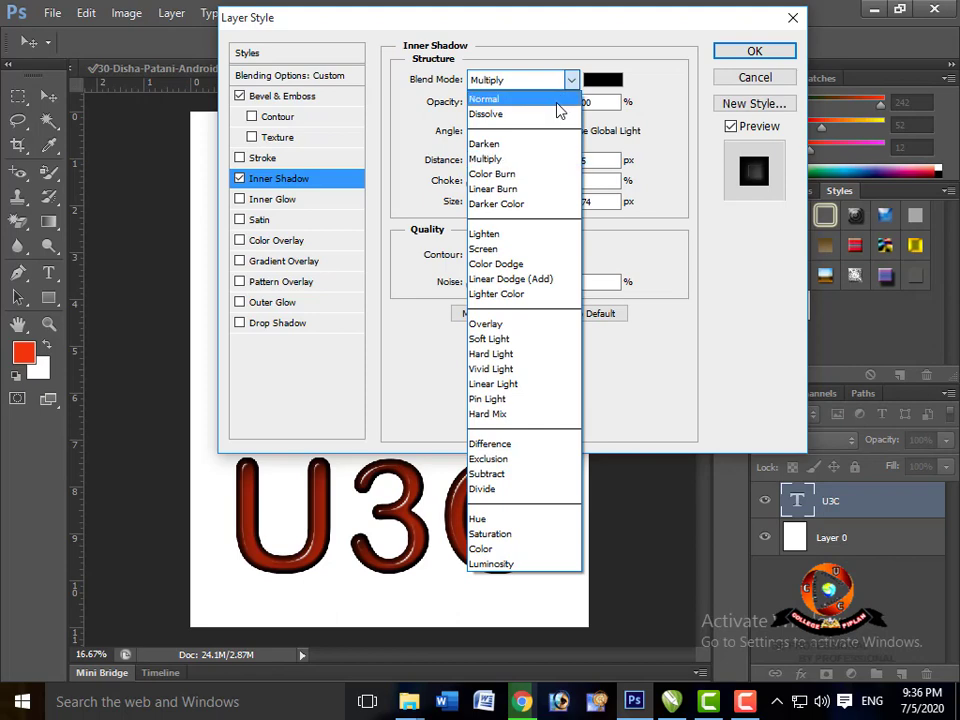
pyautogui.click(557, 102)
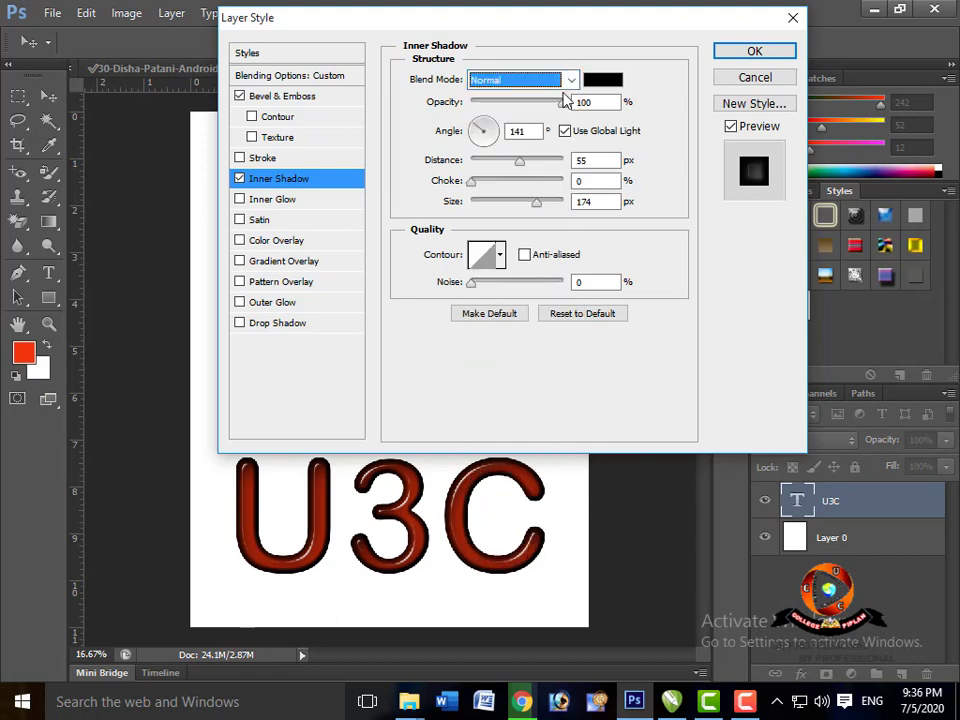
pyautogui.click(570, 80)
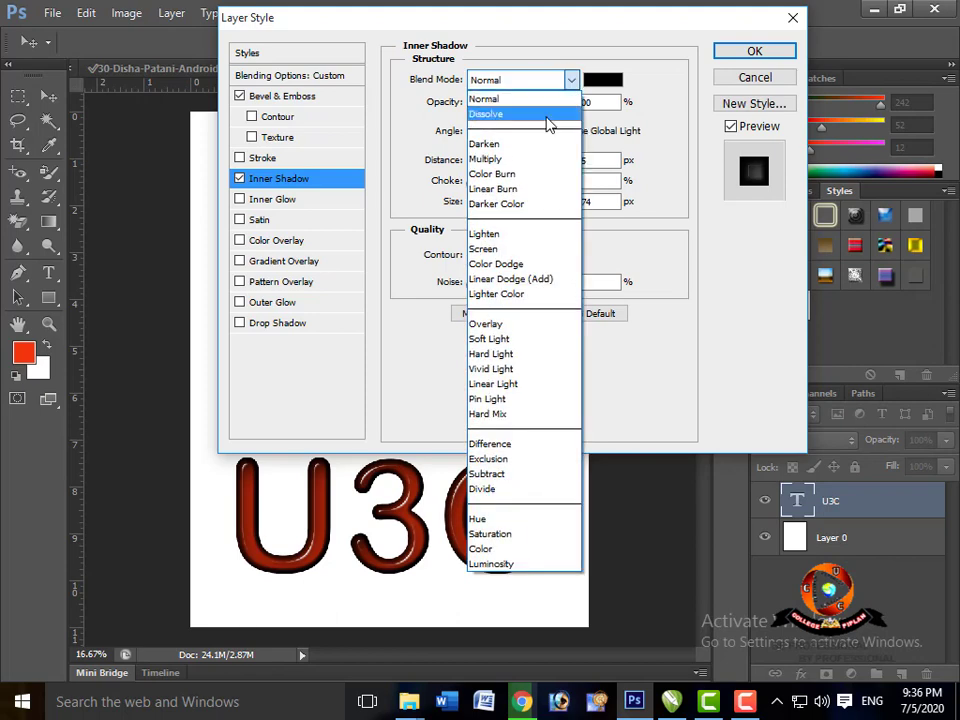
pyautogui.click(548, 116)
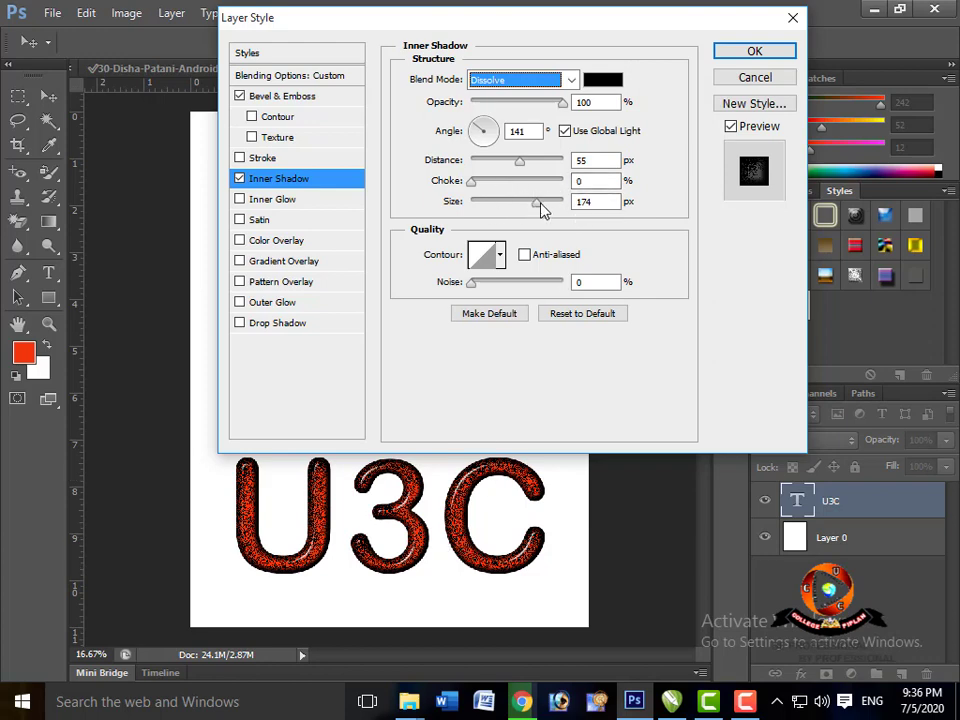
pyautogui.moveTo(540, 206)
pyautogui.mouseDown()
pyautogui.moveTo(482, 212)
pyautogui.moveTo(523, 216)
pyautogui.mouseUp()
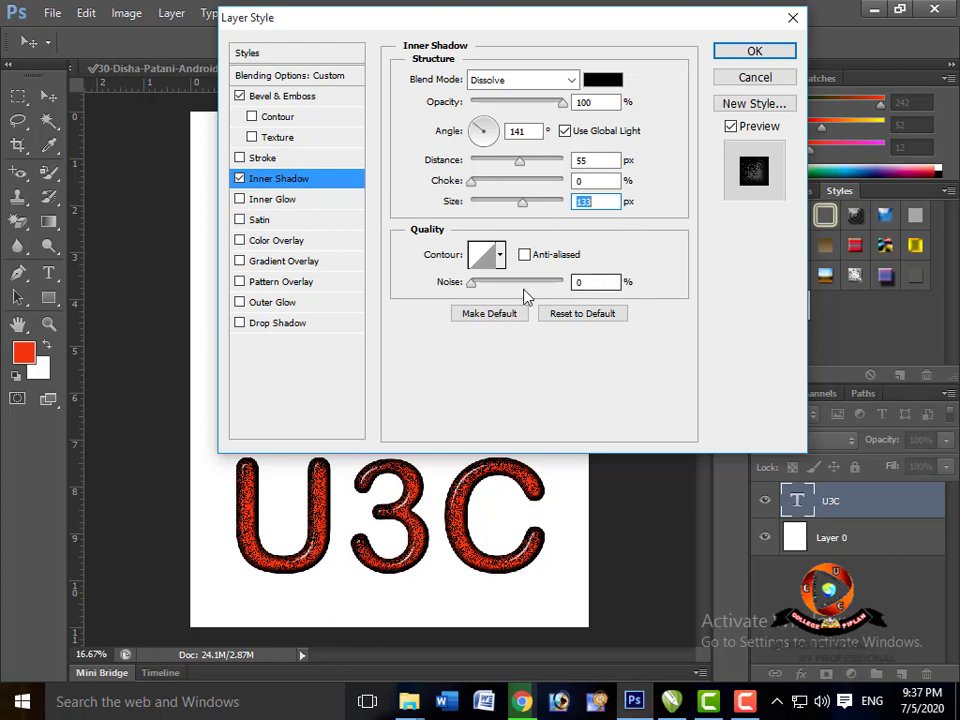
pyautogui.moveTo(503, 283); pyautogui.dragTo(478, 287)
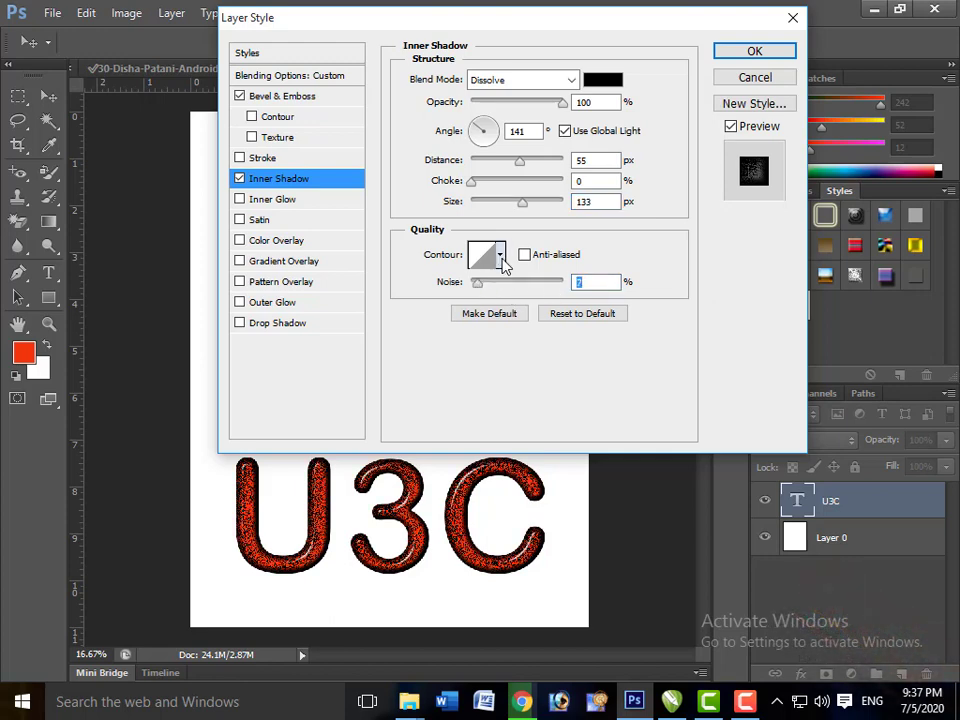
# Step: Try several contours for the inner shadow, and reset the Inner Shadow effect to its defaults and turn it off
pyautogui.click(500, 254)
pyautogui.click(483, 296)
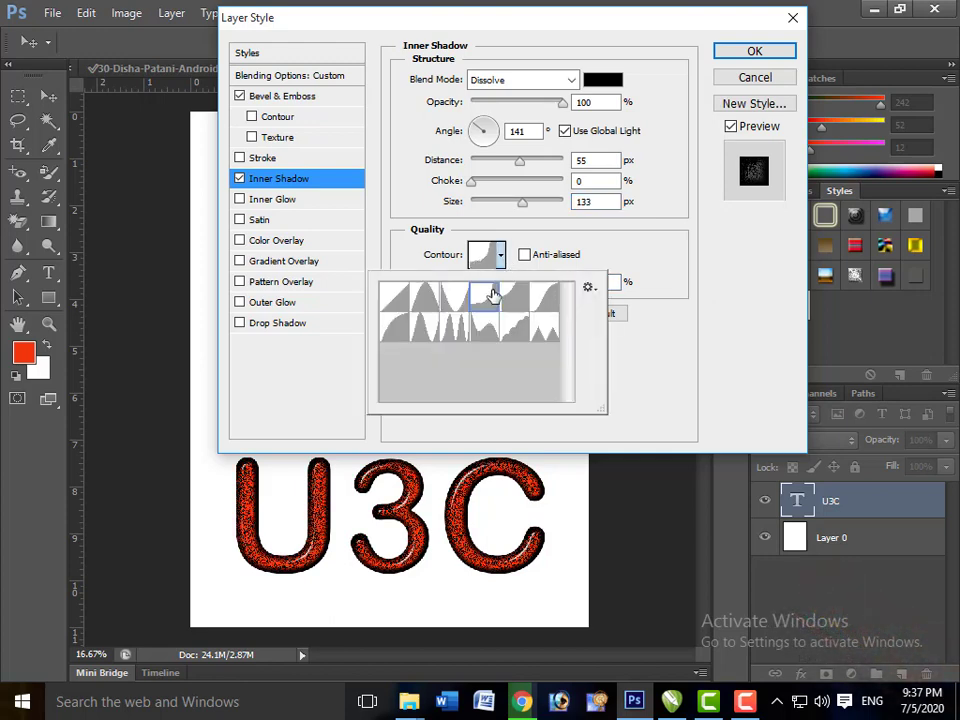
pyautogui.click(544, 298)
pyautogui.click(454, 306)
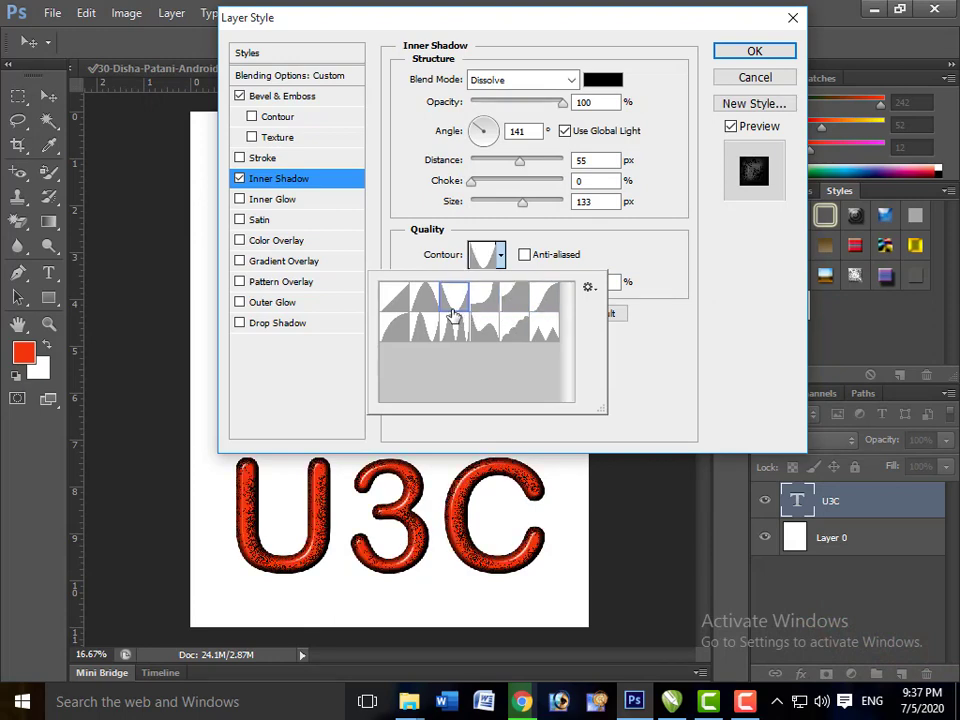
pyautogui.click(484, 302)
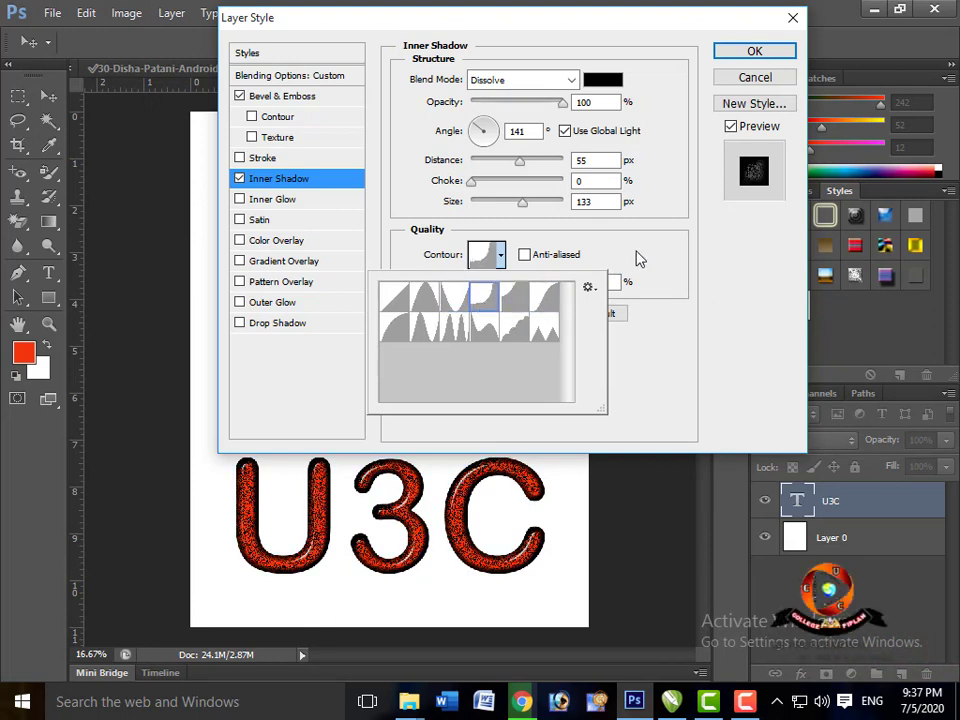
pyautogui.click(395, 302)
pyautogui.click(636, 264)
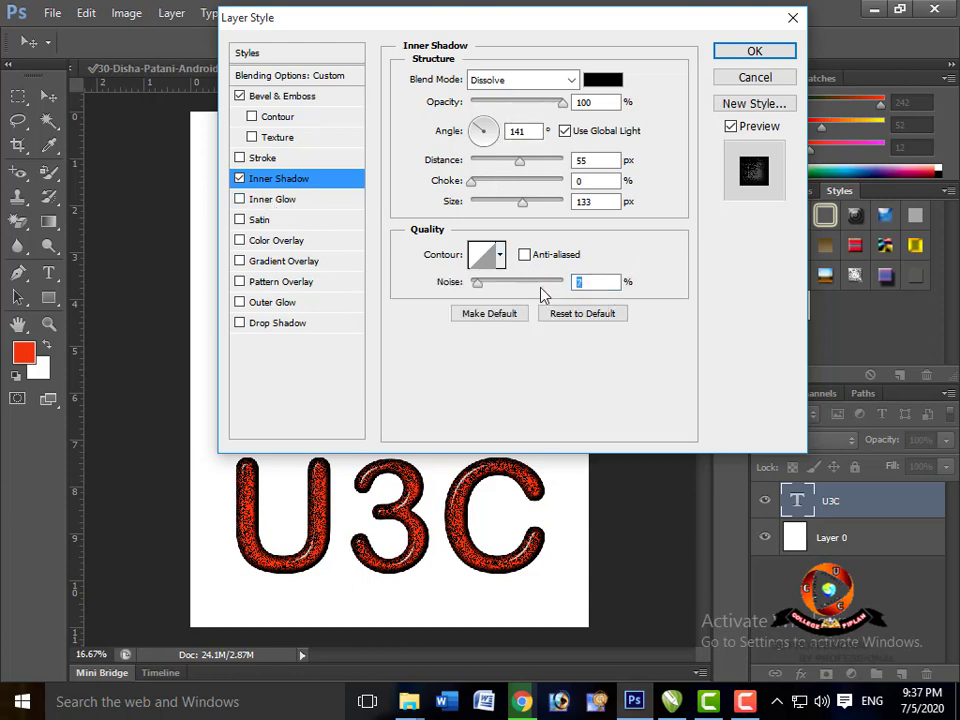
pyautogui.click(588, 315)
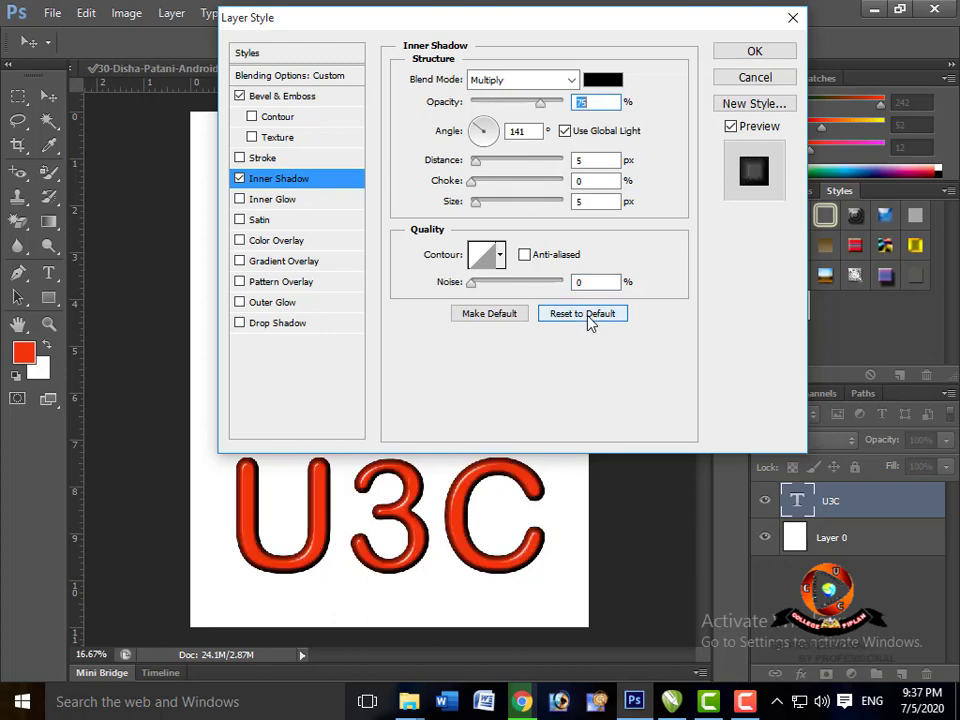
pyautogui.click(240, 180)
# Step: Add an Inner Glow with the red-to-green gradient at 100% opacity and 94% noise
pyautogui.click(285, 200)
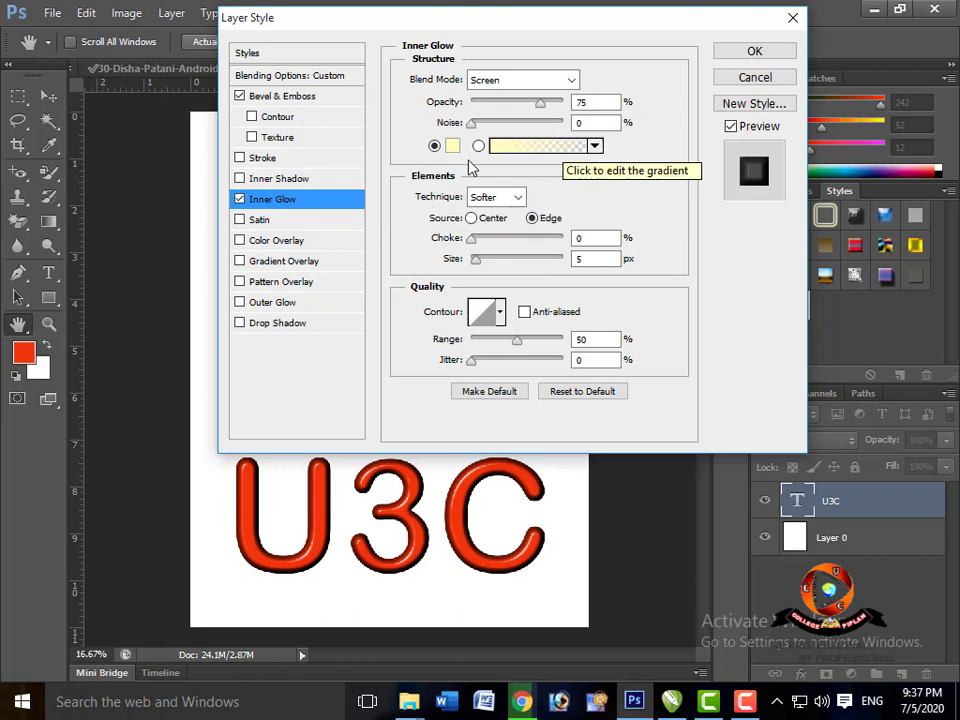
pyautogui.click(594, 146)
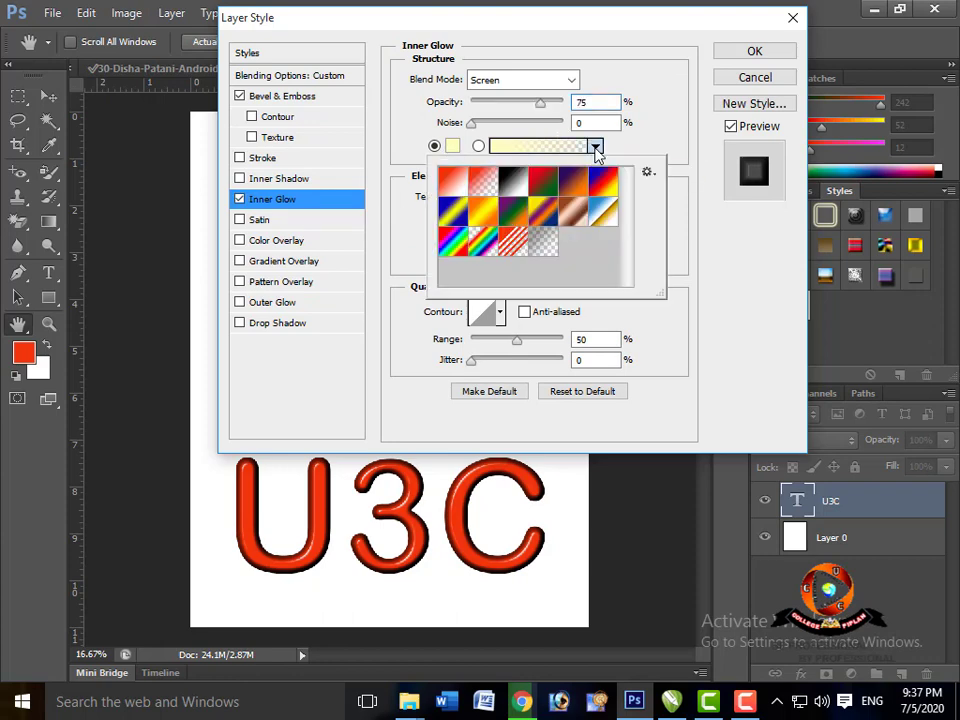
pyautogui.click(549, 193)
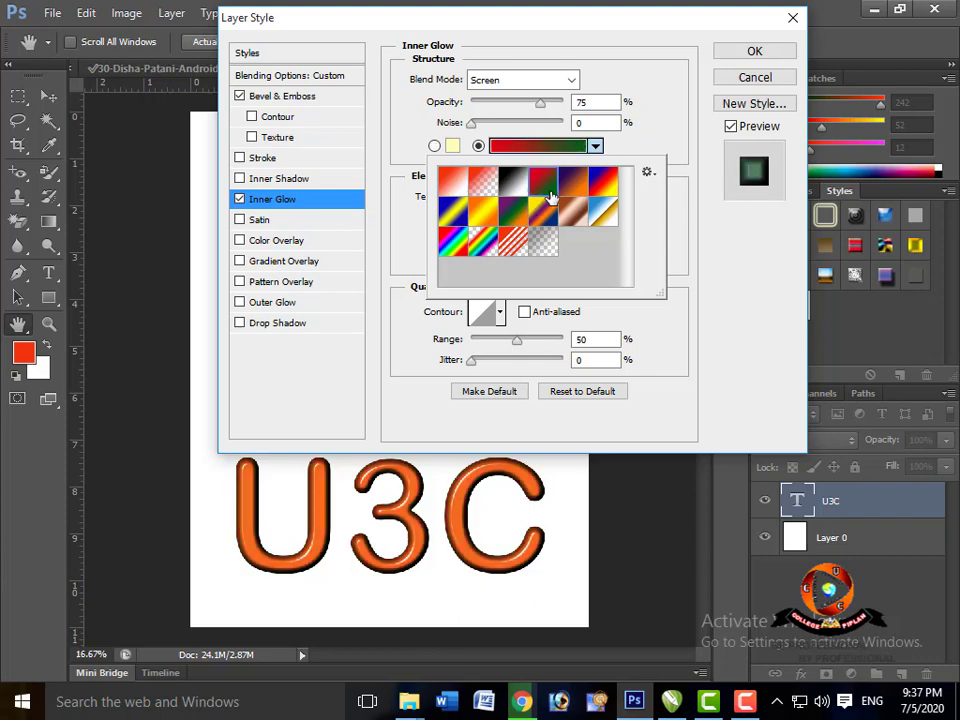
pyautogui.doubleClick(549, 193)
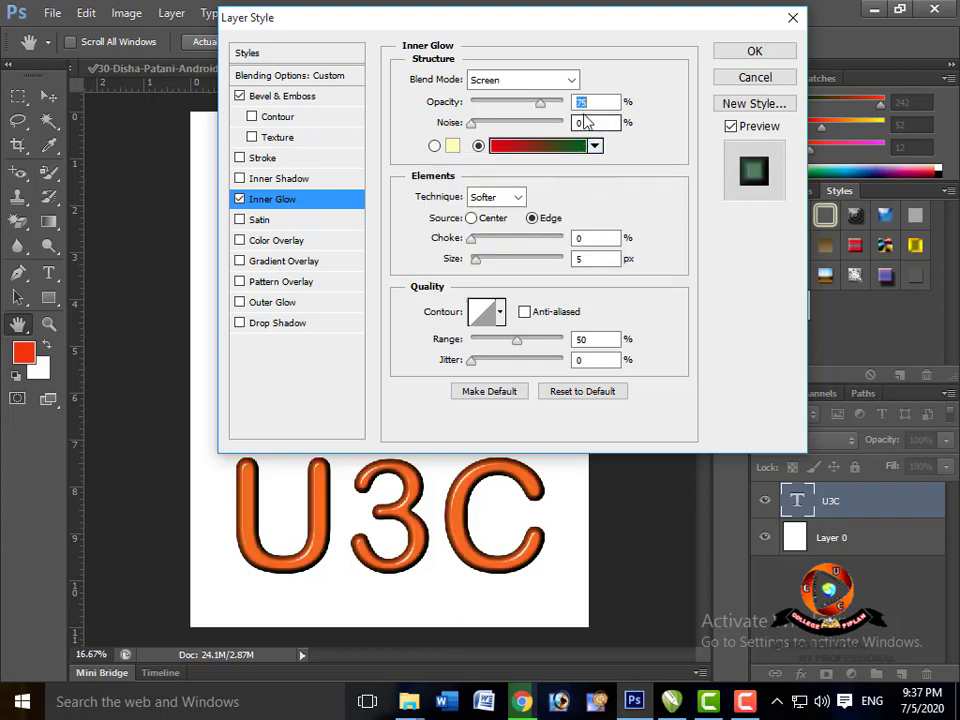
pyautogui.moveTo(540, 102); pyautogui.dragTo(567, 102)
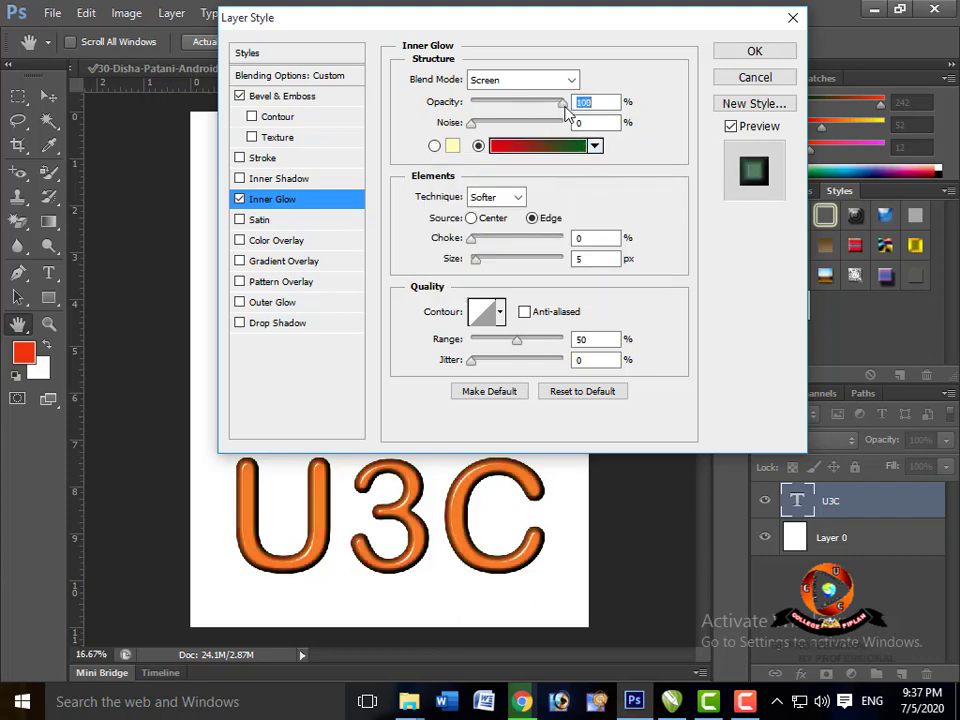
pyautogui.click(511, 129)
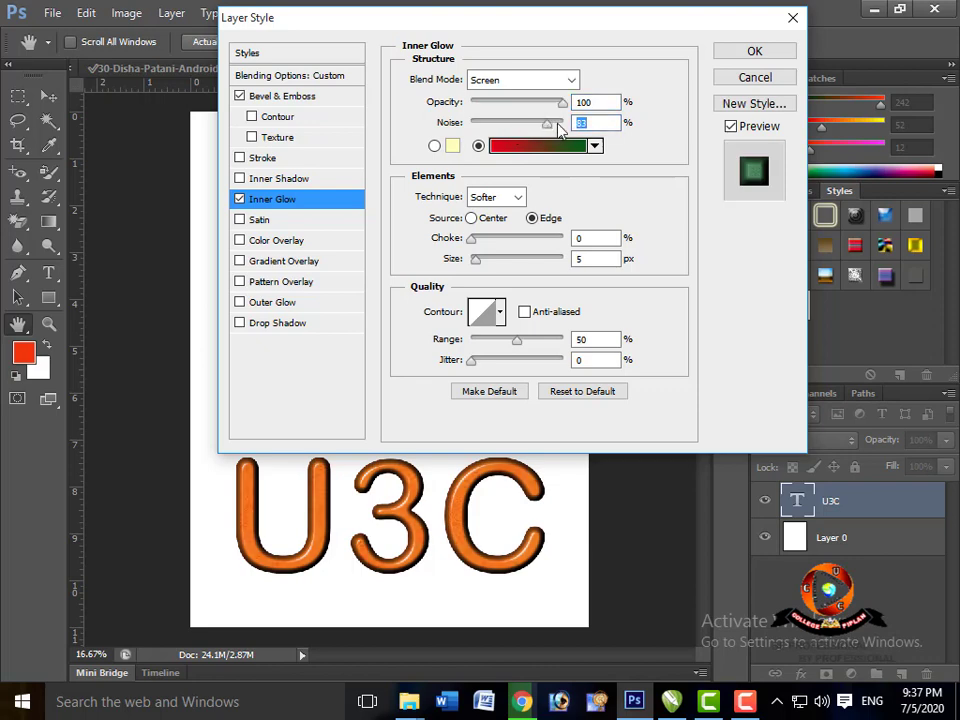
pyautogui.moveTo(557, 126); pyautogui.dragTo(558, 126)
# Step: Compare the Precise technique for the inner glow, return to Softer, and set the glow's size to 185 px
pyautogui.click(522, 199)
pyautogui.click(500, 226)
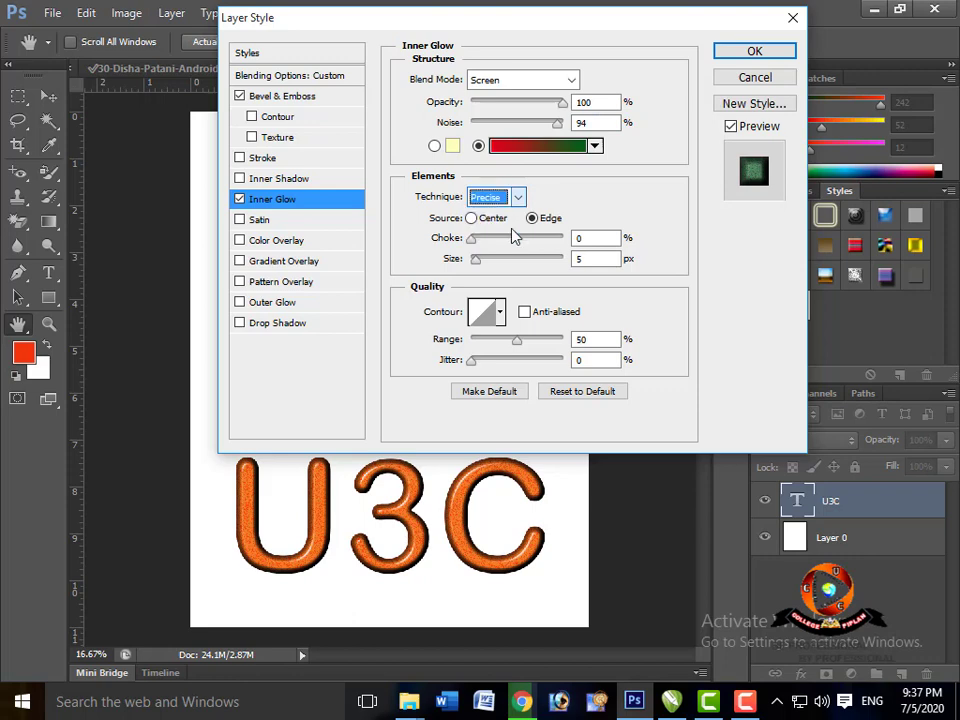
pyautogui.click(518, 198)
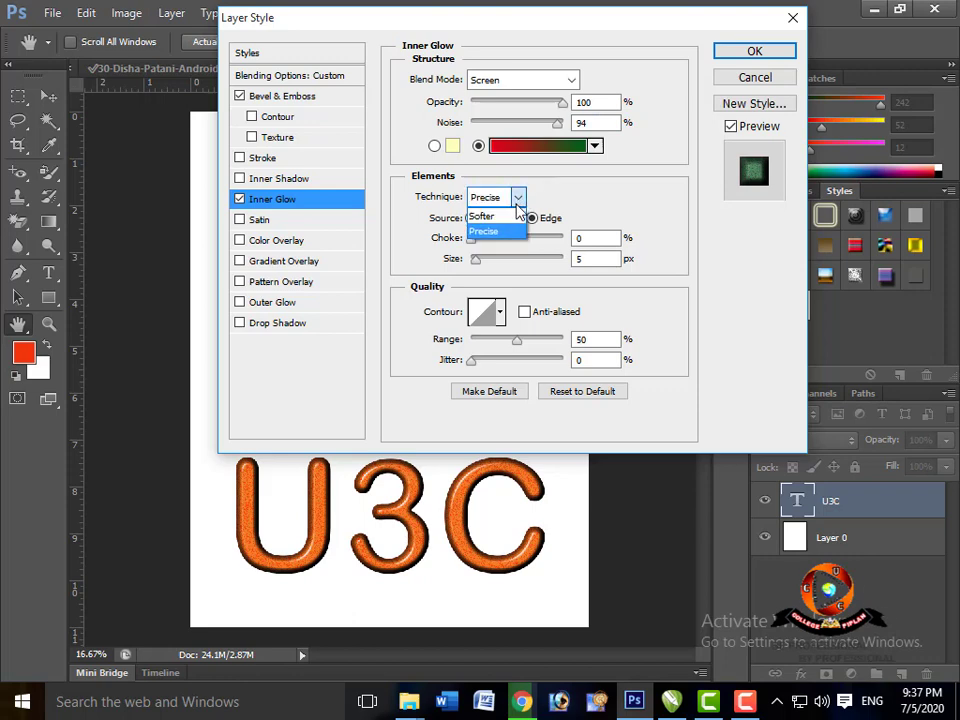
pyautogui.click(485, 216)
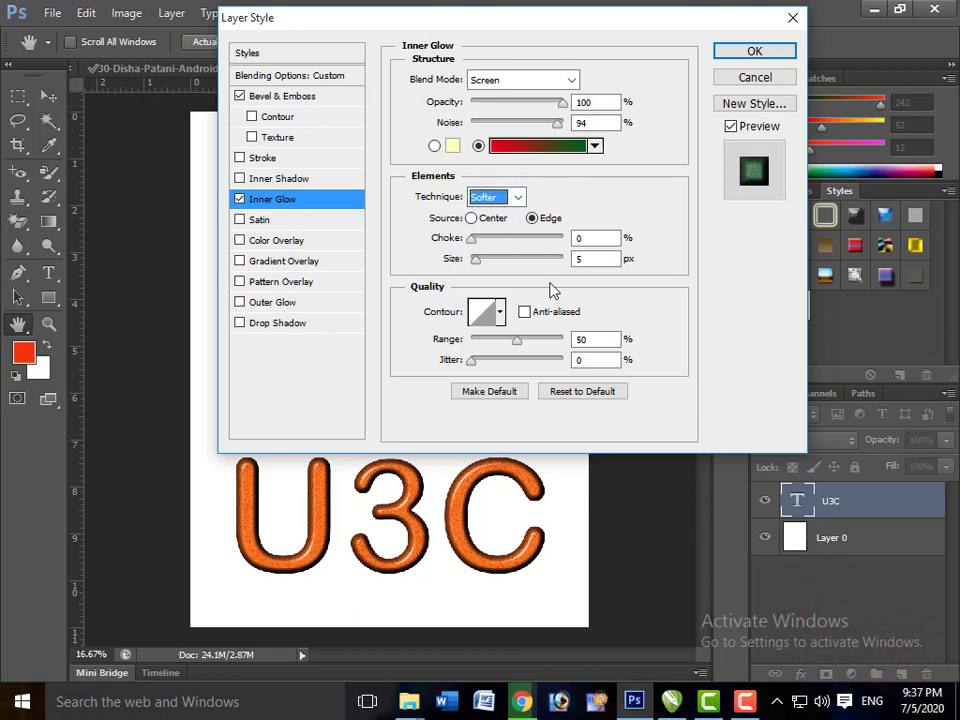
pyautogui.moveTo(499, 262); pyautogui.dragTo(541, 263)
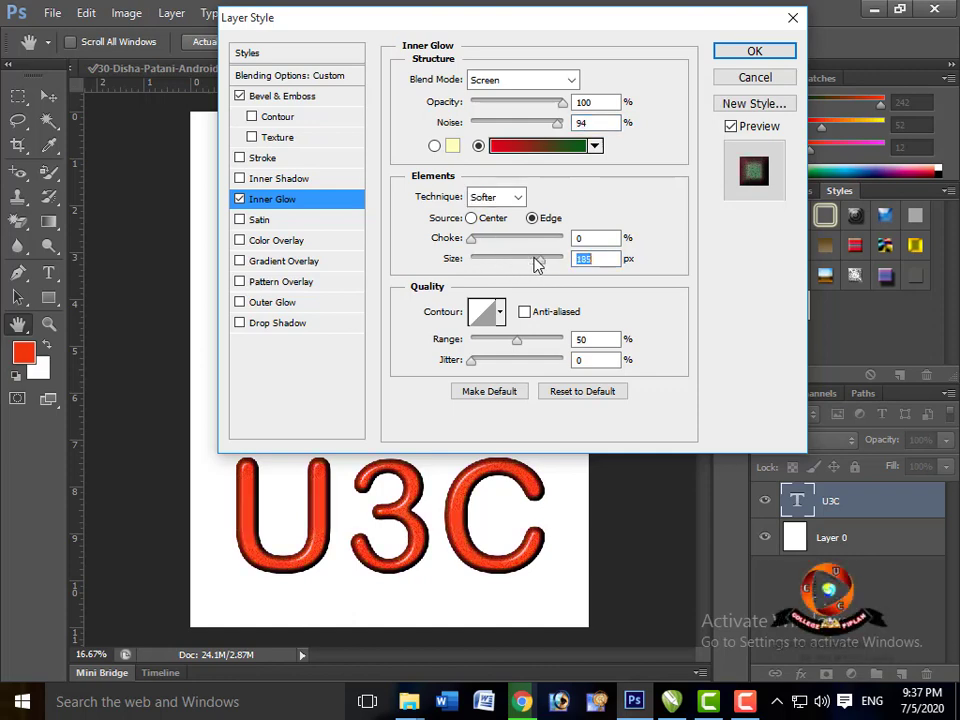
# Step: Give the inner glow the inverted-cone contour, a range of 43% and a jitter of 42%
pyautogui.click(500, 312)
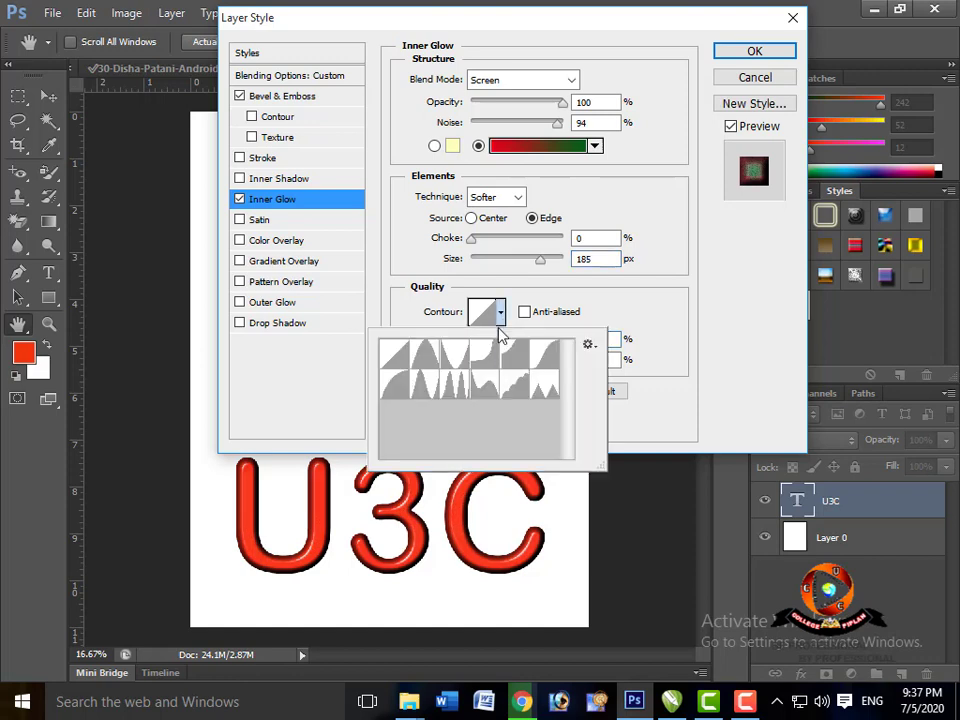
pyautogui.click(486, 359)
pyautogui.click(463, 359)
pyautogui.click(613, 301)
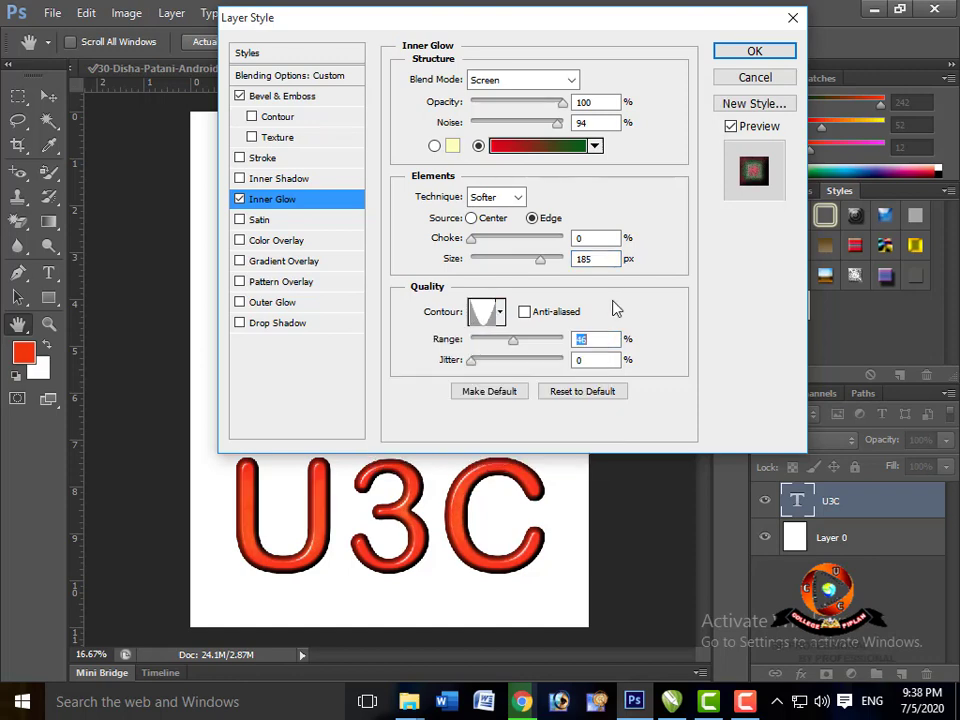
pyautogui.moveTo(513, 339)
pyautogui.mouseDown()
pyautogui.moveTo(551, 340)
pyautogui.moveTo(495, 349)
pyautogui.moveTo(543, 370)
pyautogui.moveTo(490, 360)
pyautogui.moveTo(510, 343)
pyautogui.mouseUp()
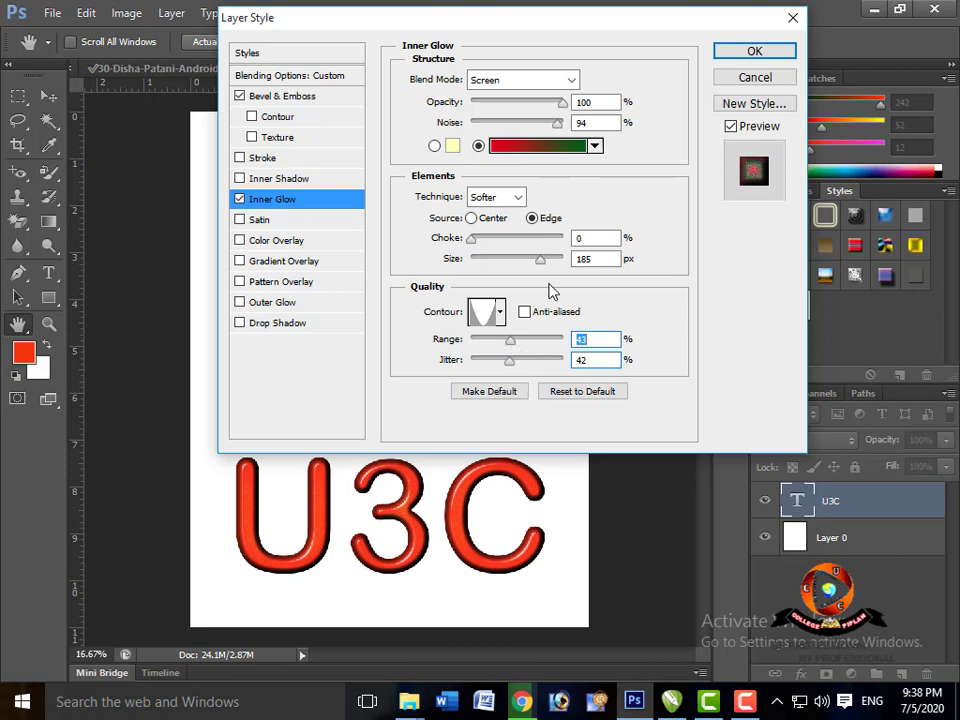
# Step: Switch the inner glow from the gradient to a solid bright yellow and set its range to 64%
pyautogui.click(434, 147)
pyautogui.click(452, 146)
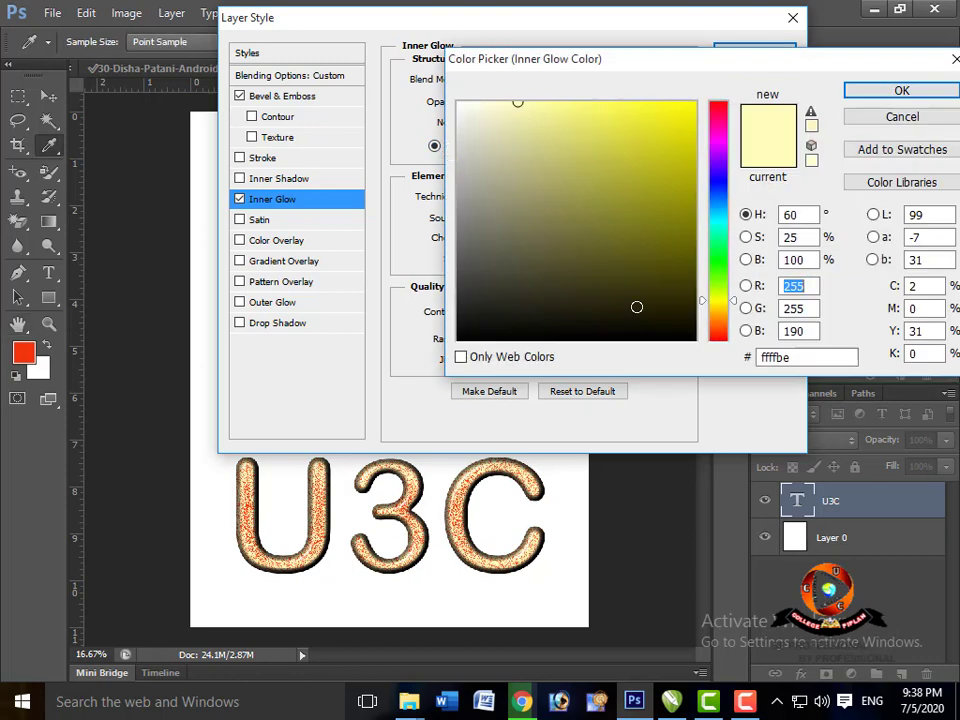
pyautogui.click(678, 117)
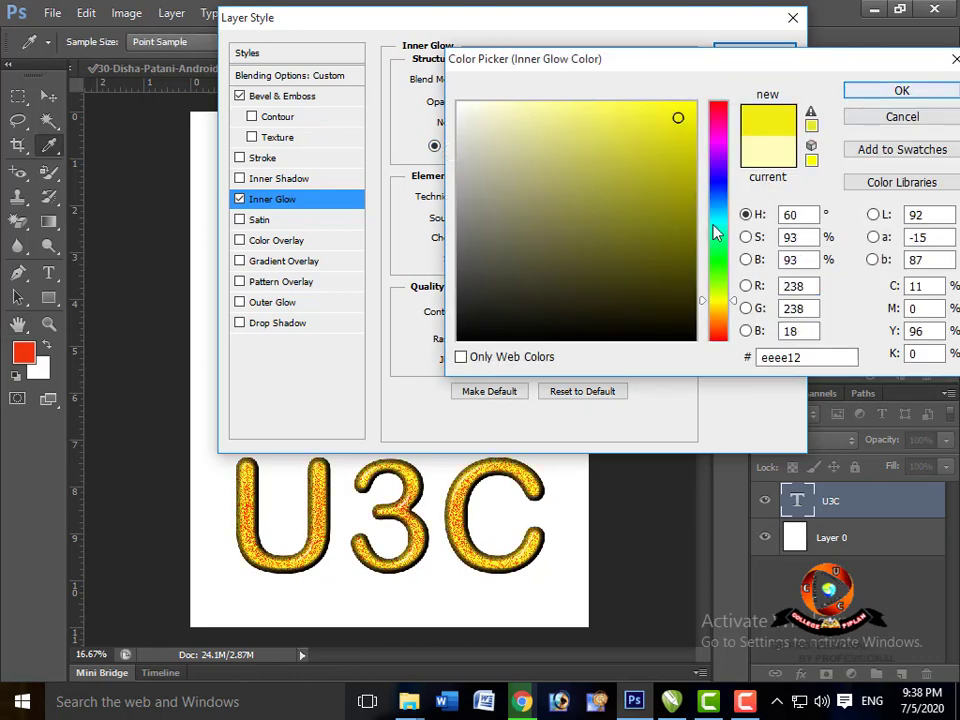
pyautogui.click(718, 328)
pyautogui.click(679, 139)
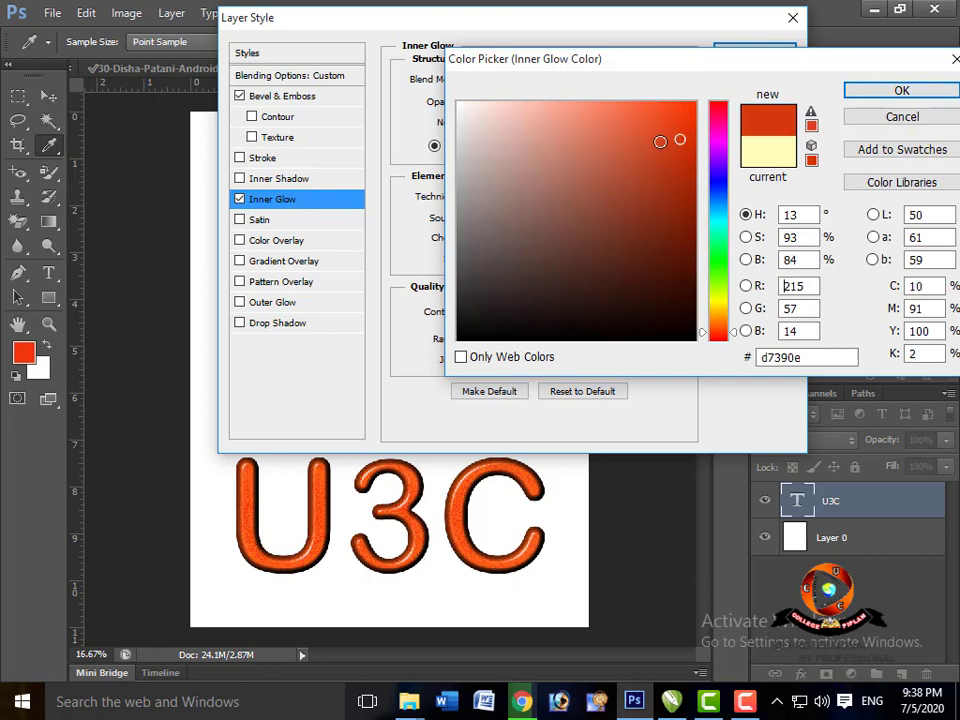
pyautogui.click(718, 297)
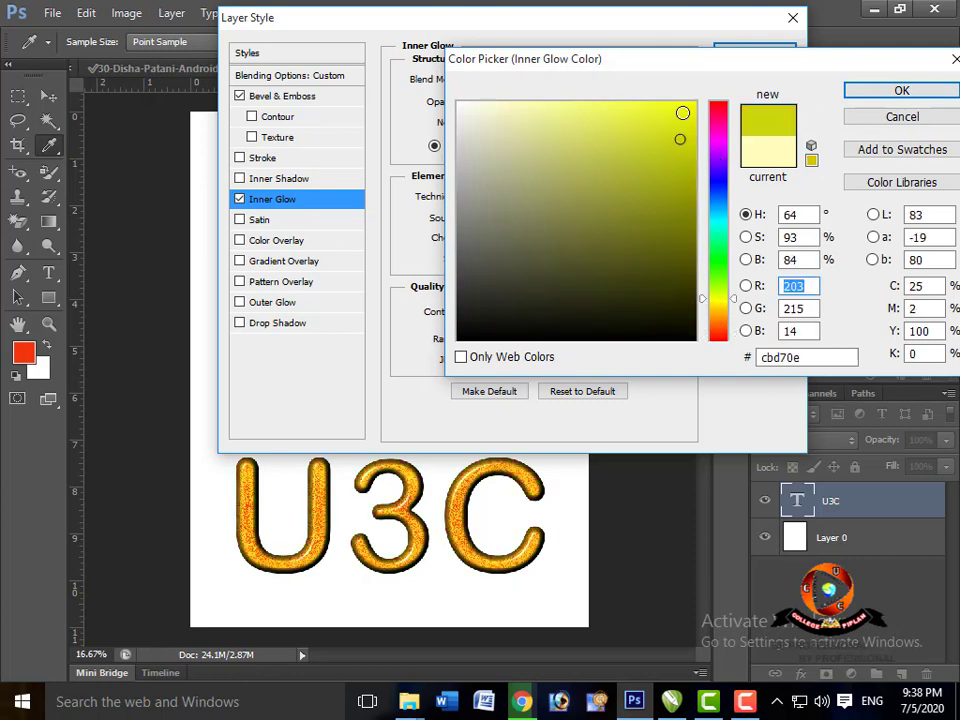
pyautogui.click(682, 112)
pyautogui.click(892, 92)
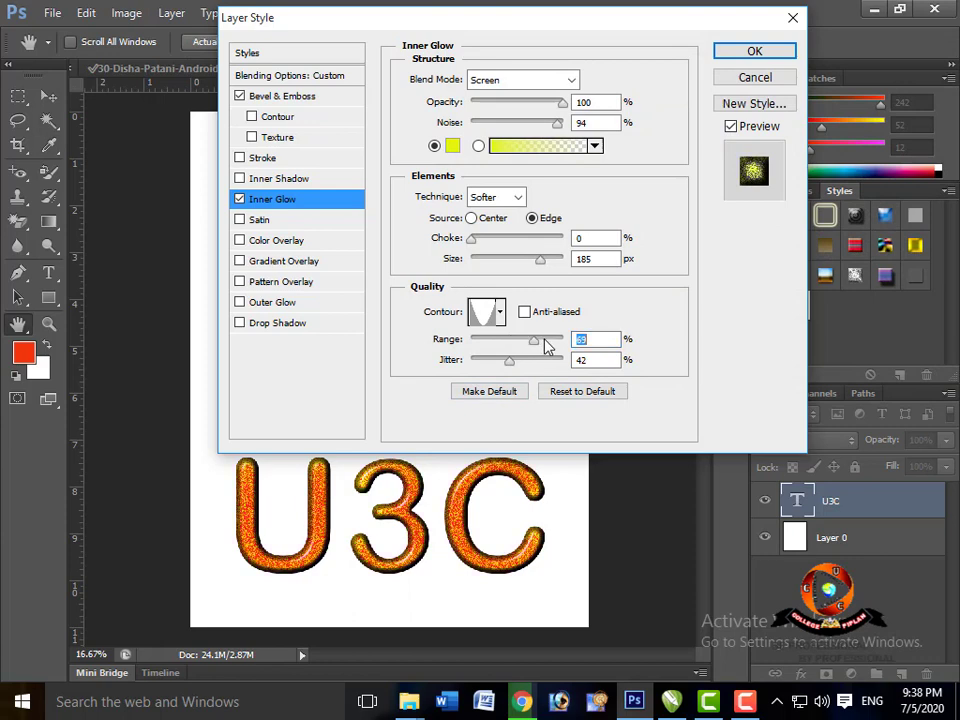
pyautogui.moveTo(512, 343); pyautogui.dragTo(541, 357)
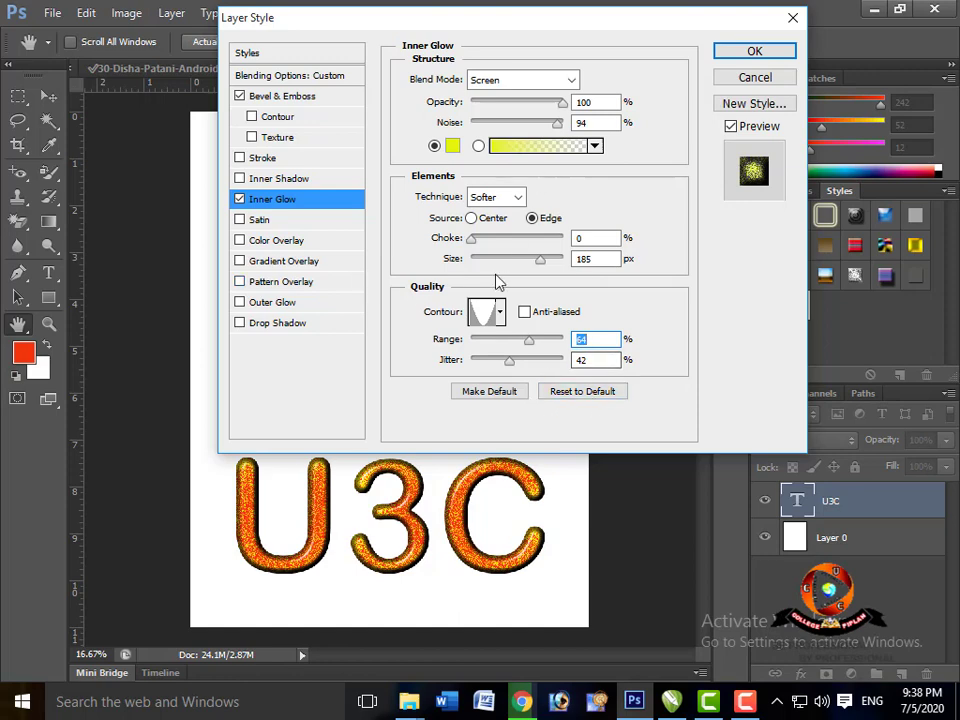
# Step: Add a Satin effect, compare the Normal, Dissolve and Darken blend modes, and return to Multiply
pyautogui.click(272, 220)
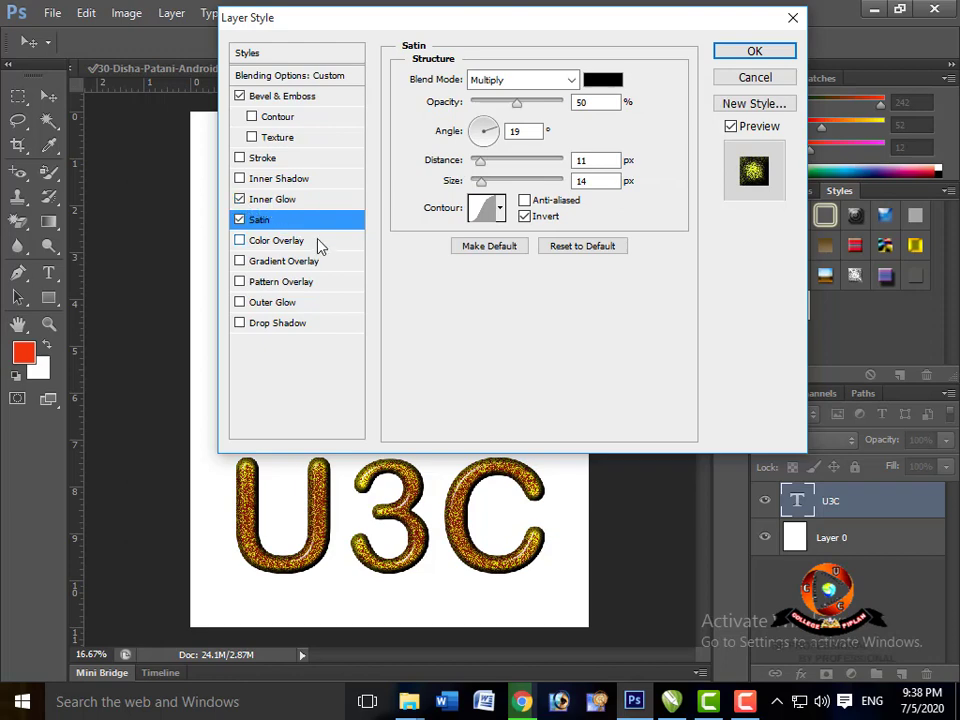
pyautogui.click(577, 86)
pyautogui.click(572, 94)
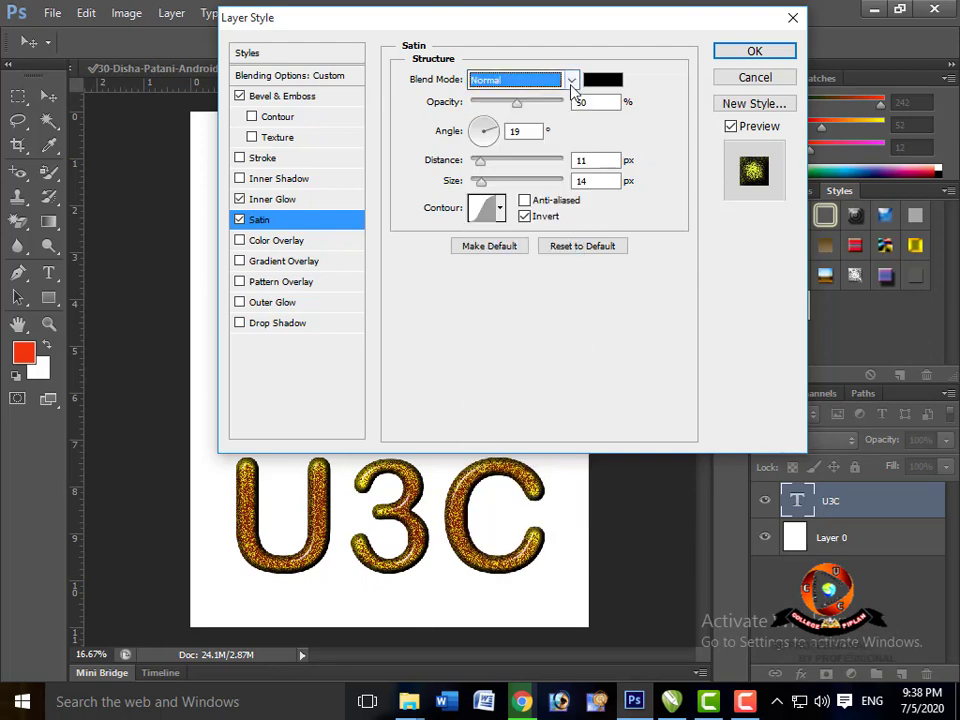
pyautogui.click(573, 86)
pyautogui.click(558, 114)
pyautogui.click(572, 85)
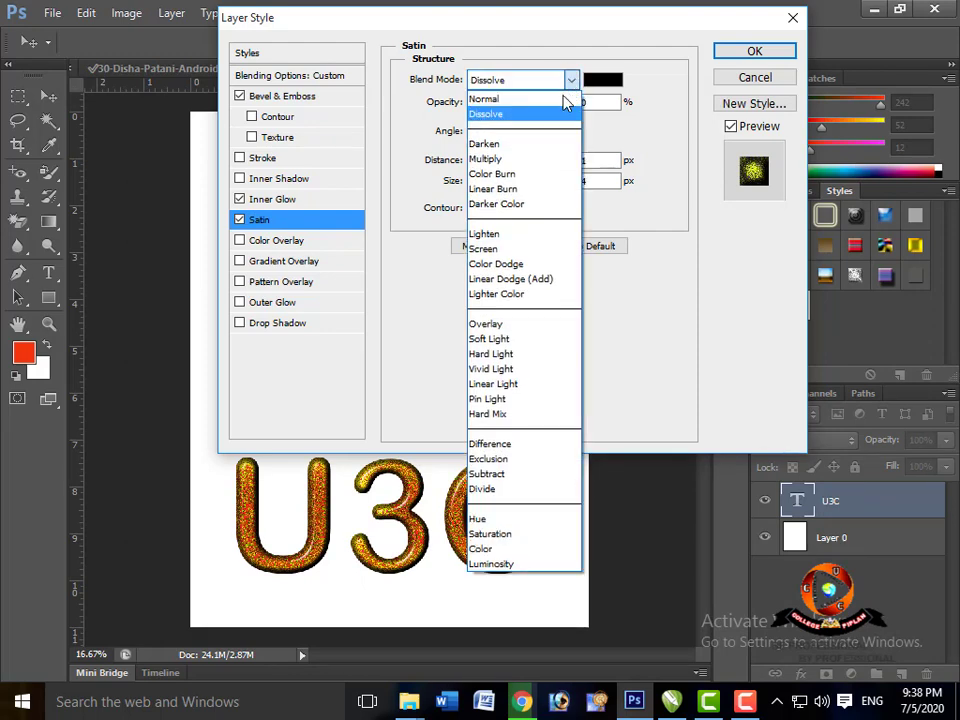
pyautogui.click(550, 144)
pyautogui.click(572, 86)
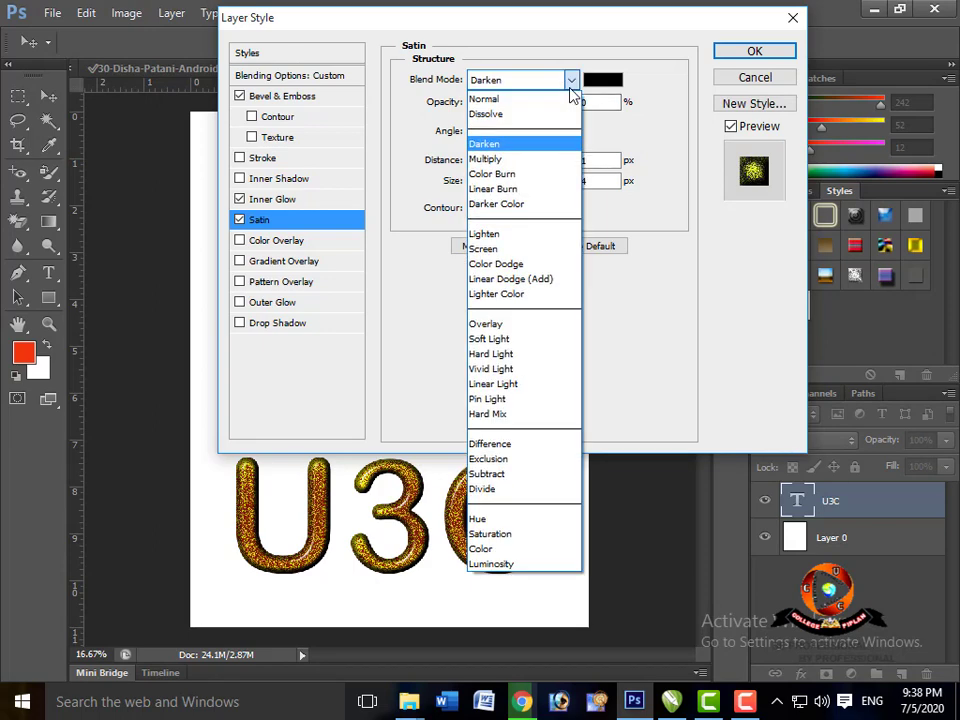
pyautogui.click(551, 160)
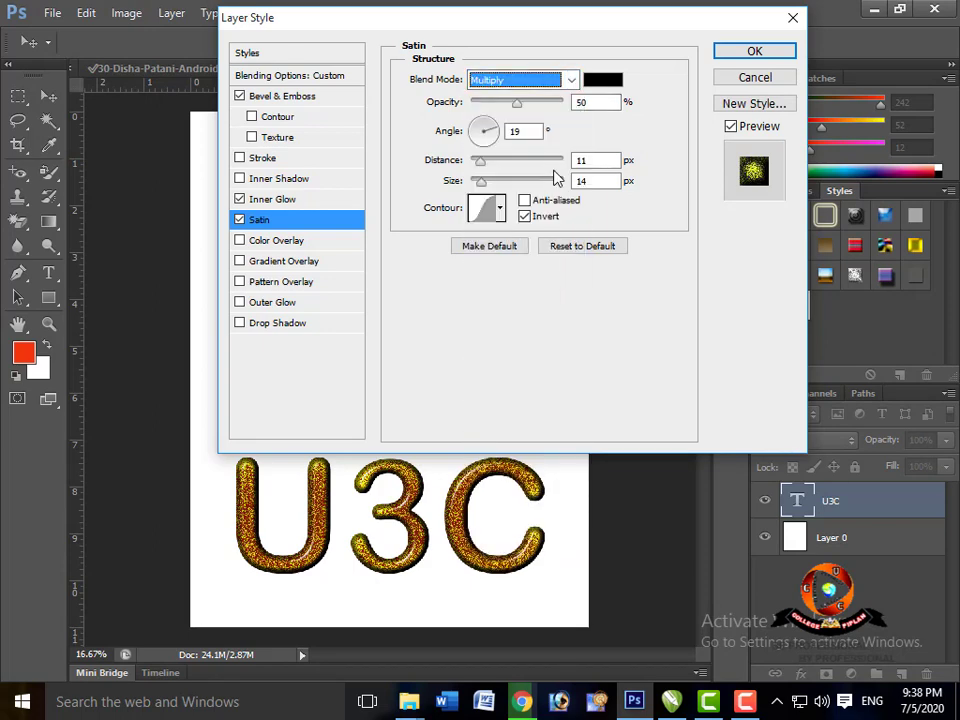
# Step: Compare the Lighten blend mode for the satin and set it to Pin Light
pyautogui.click(570, 86)
pyautogui.click(540, 235)
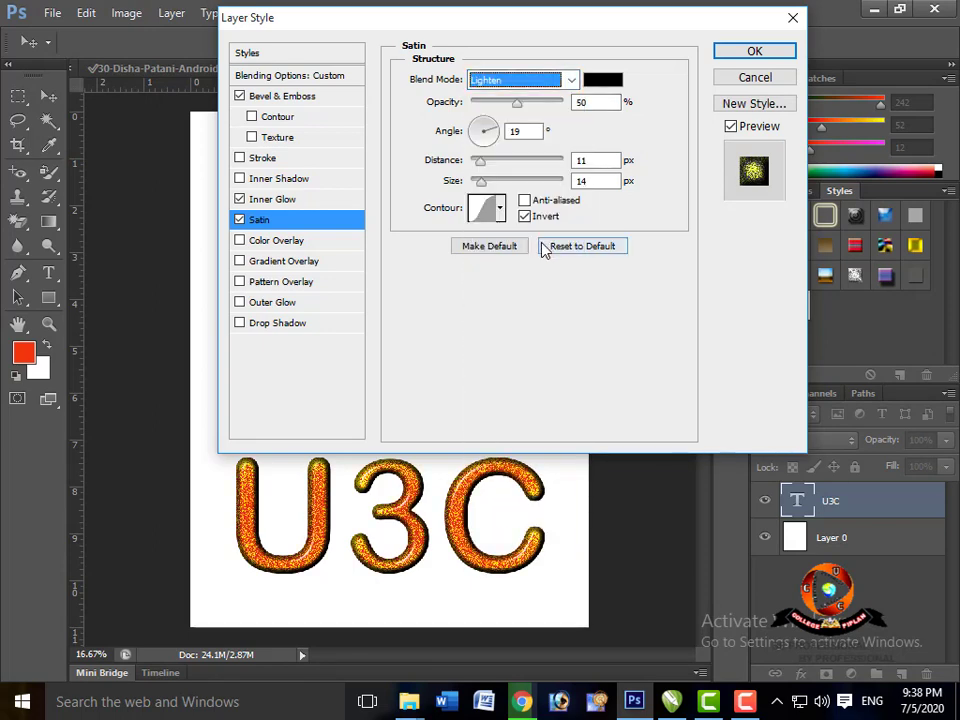
pyautogui.click(571, 80)
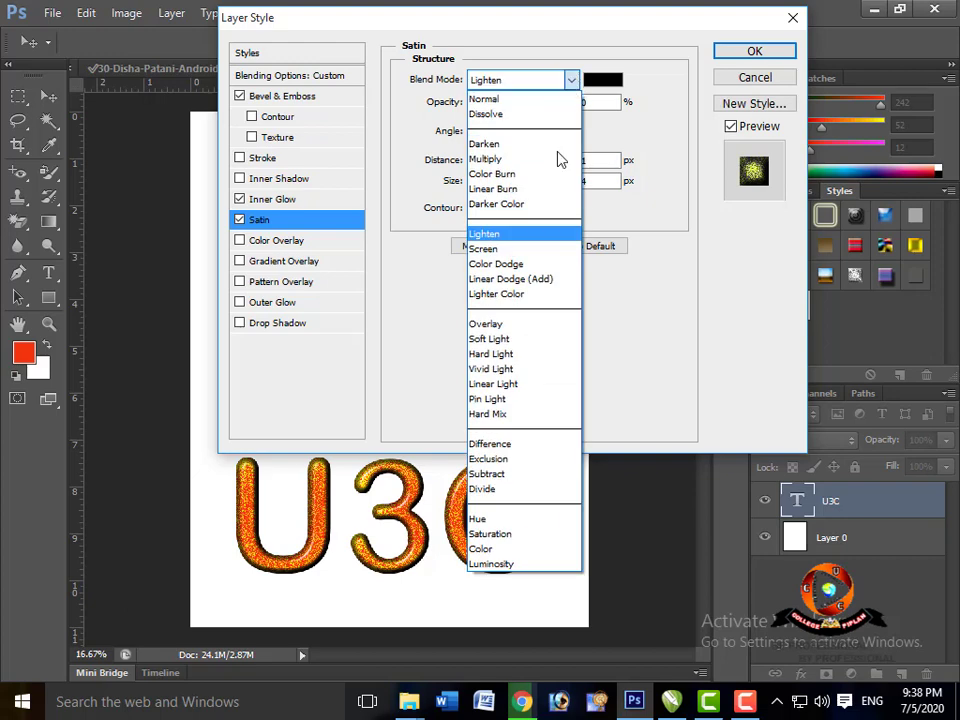
pyautogui.click(518, 403)
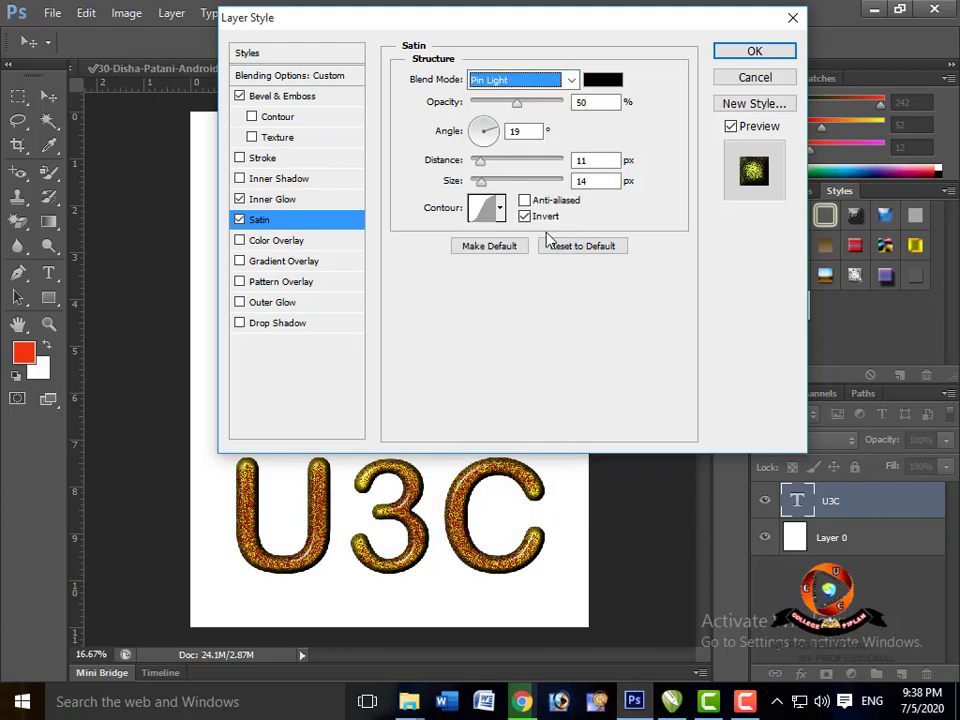
# Step: Set the satin's angle to -111°, its distance to 32 px and its size to 163 px
pyautogui.click(482, 126)
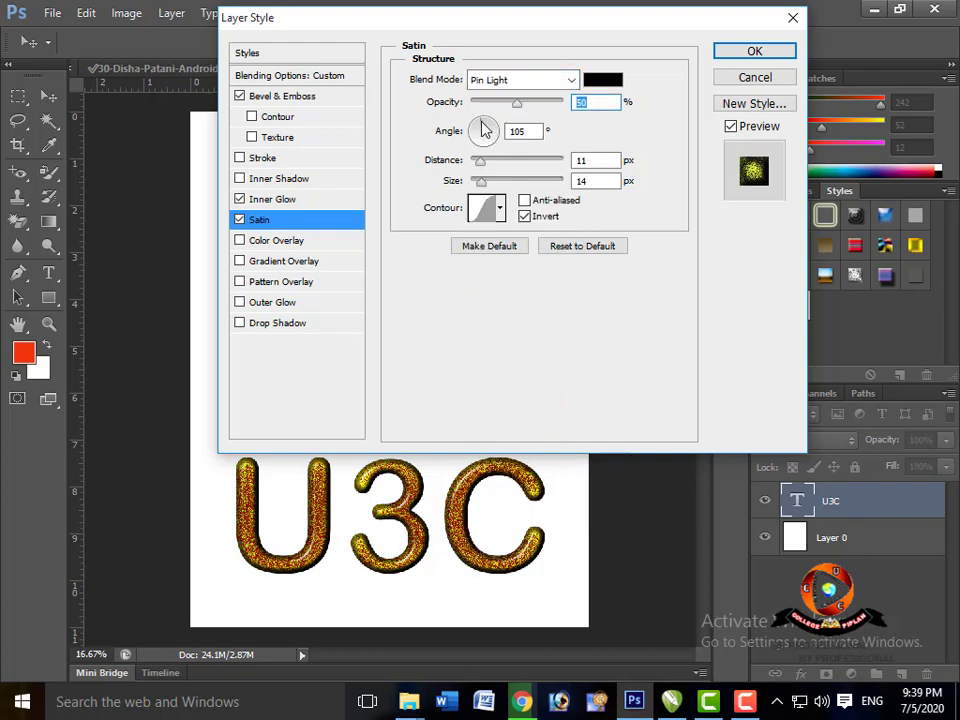
pyautogui.click(482, 137)
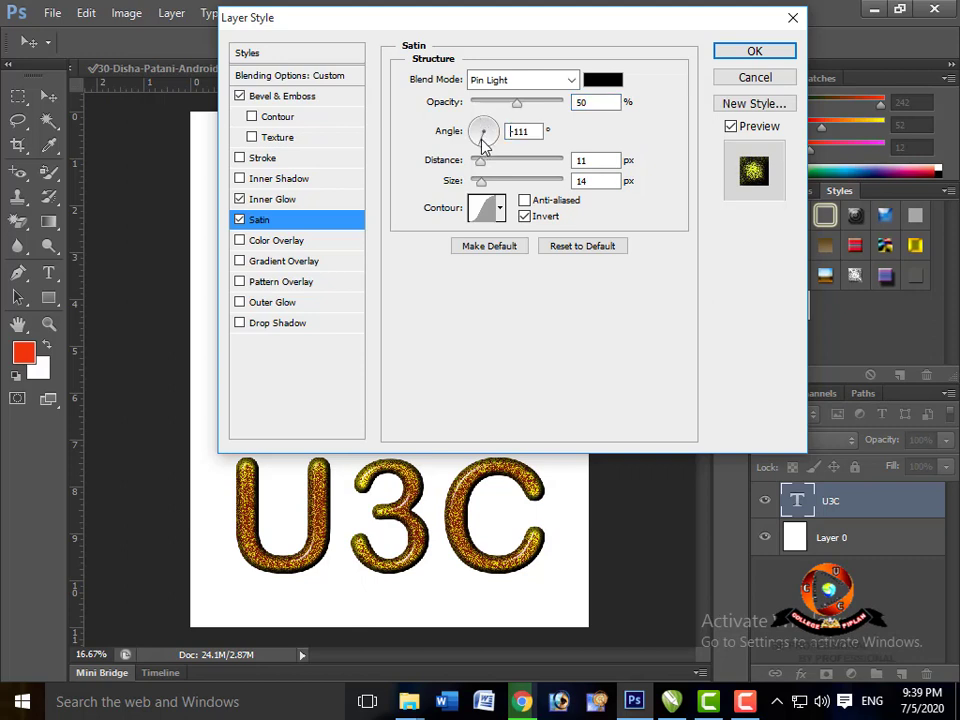
pyautogui.click(531, 161)
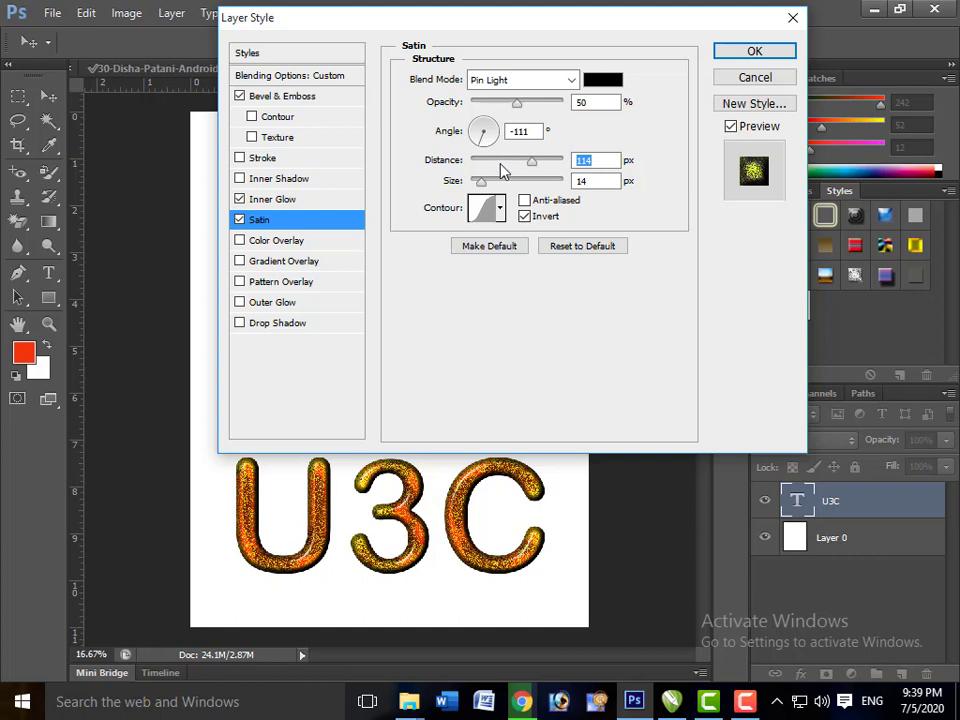
pyautogui.click(501, 162)
pyautogui.click(532, 181)
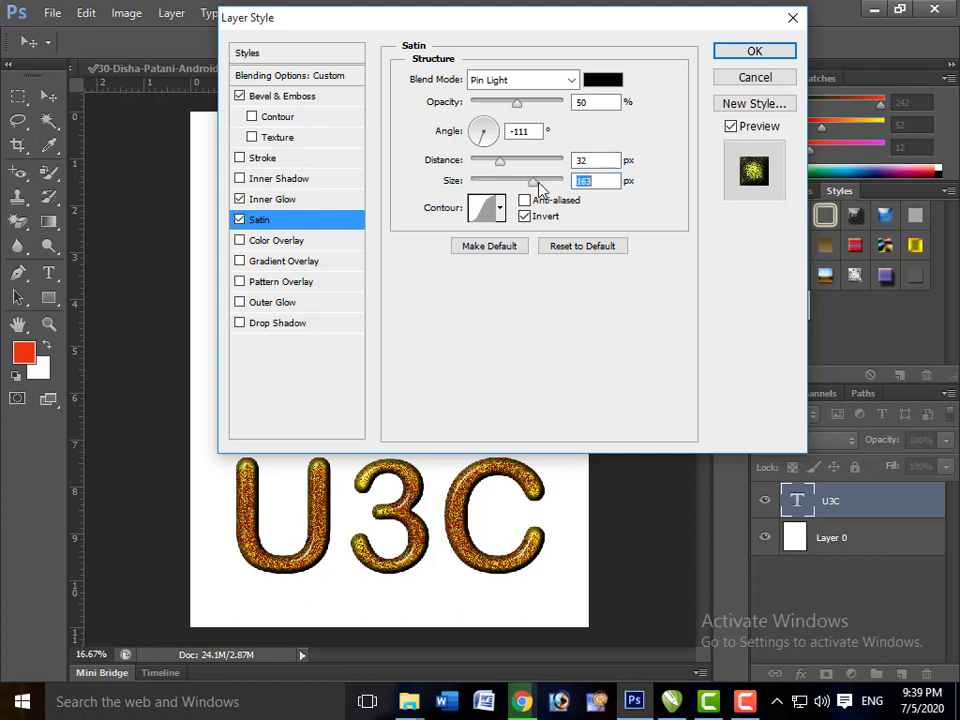
# Step: Give the satin the linear contour, an angle of -124°, a size of 100 px and an opacity of 100%
pyautogui.click(500, 210)
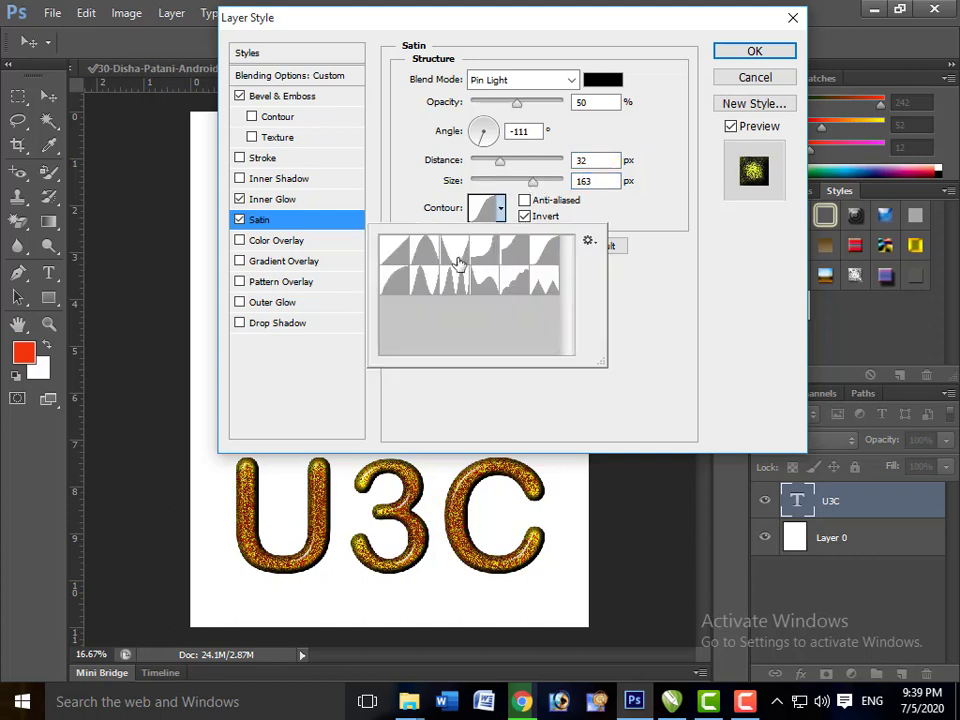
pyautogui.click(405, 257)
pyautogui.click(641, 213)
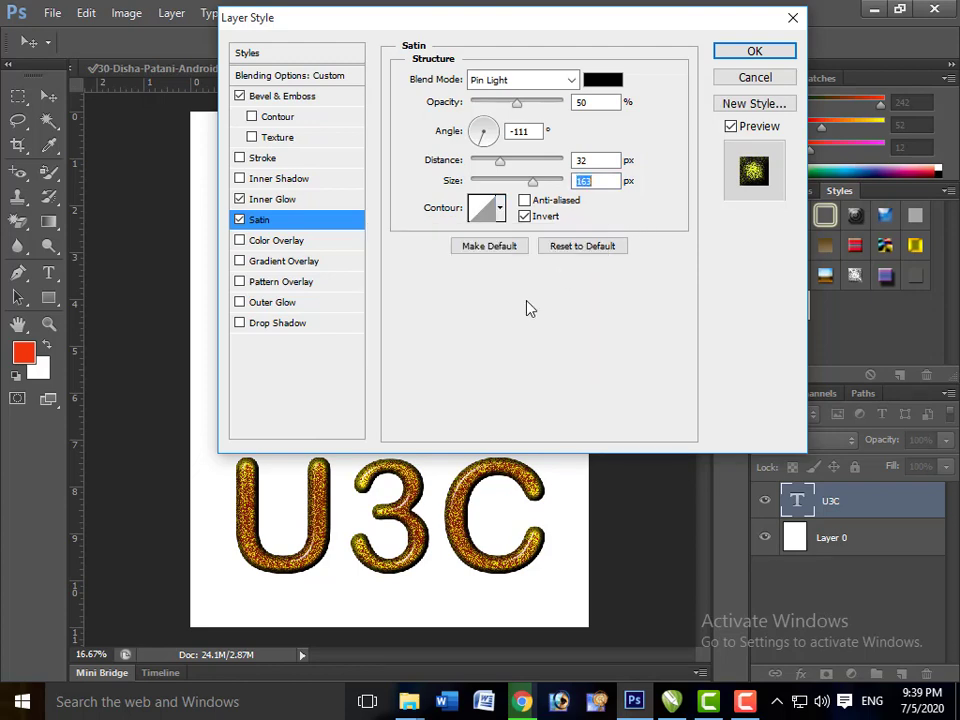
pyautogui.click(741, 691)
pyautogui.click(864, 624)
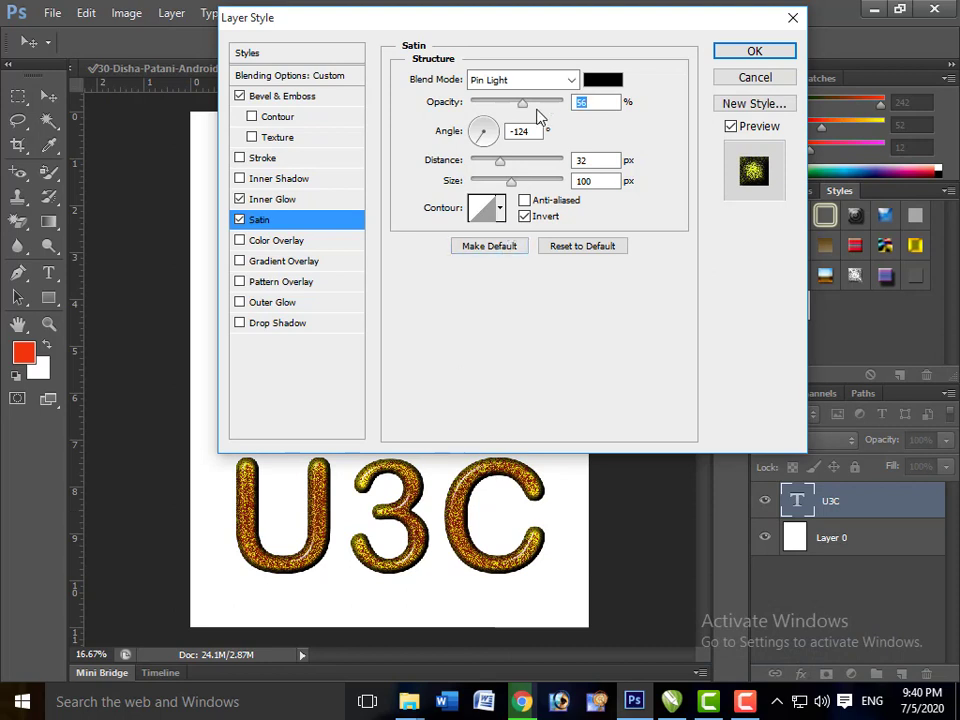
pyautogui.moveTo(535, 105)
pyautogui.mouseDown()
pyautogui.moveTo(568, 109)
pyautogui.moveTo(458, 112)
pyautogui.moveTo(578, 120)
pyautogui.mouseUp()
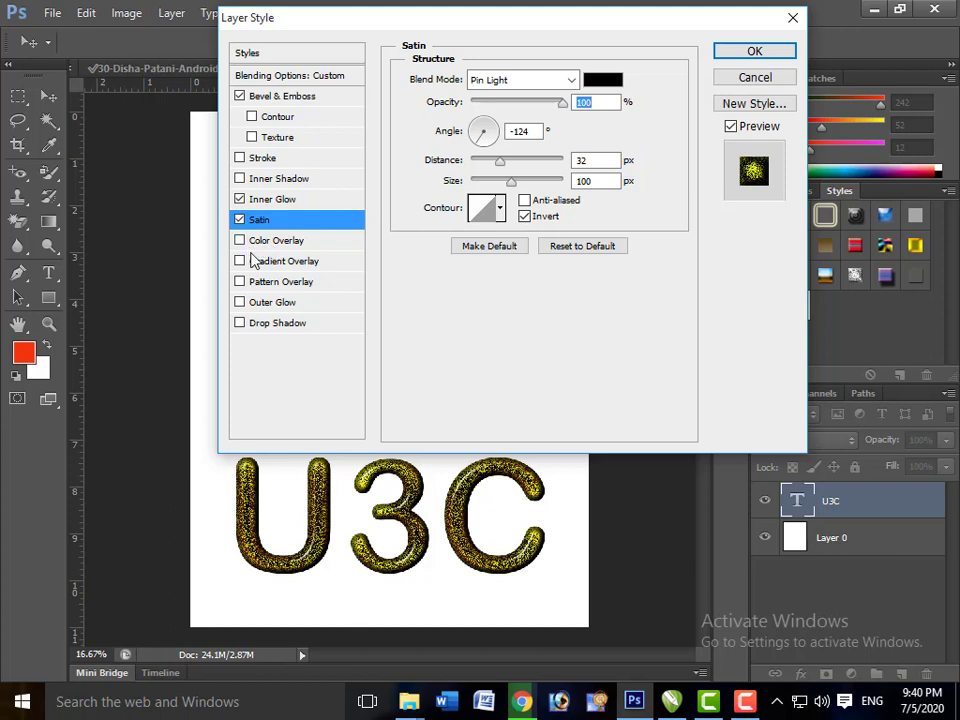
# Step: Replace the Satin effect with a red Color Overlay at 51% opacity
pyautogui.click(240, 242)
pyautogui.click(268, 240)
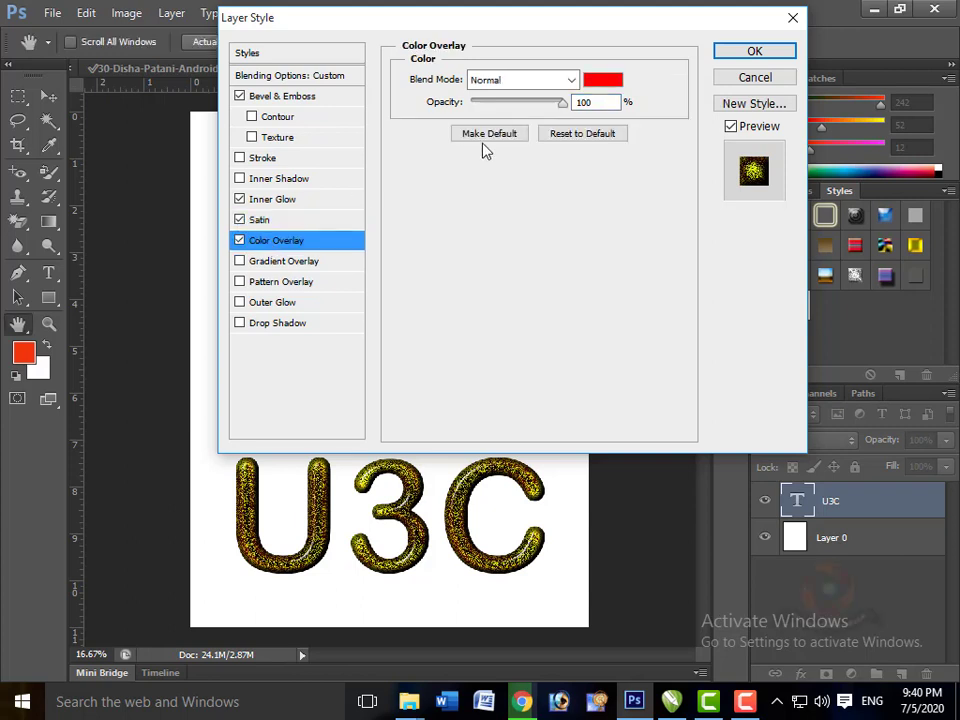
pyautogui.moveTo(563, 103); pyautogui.dragTo(491, 165)
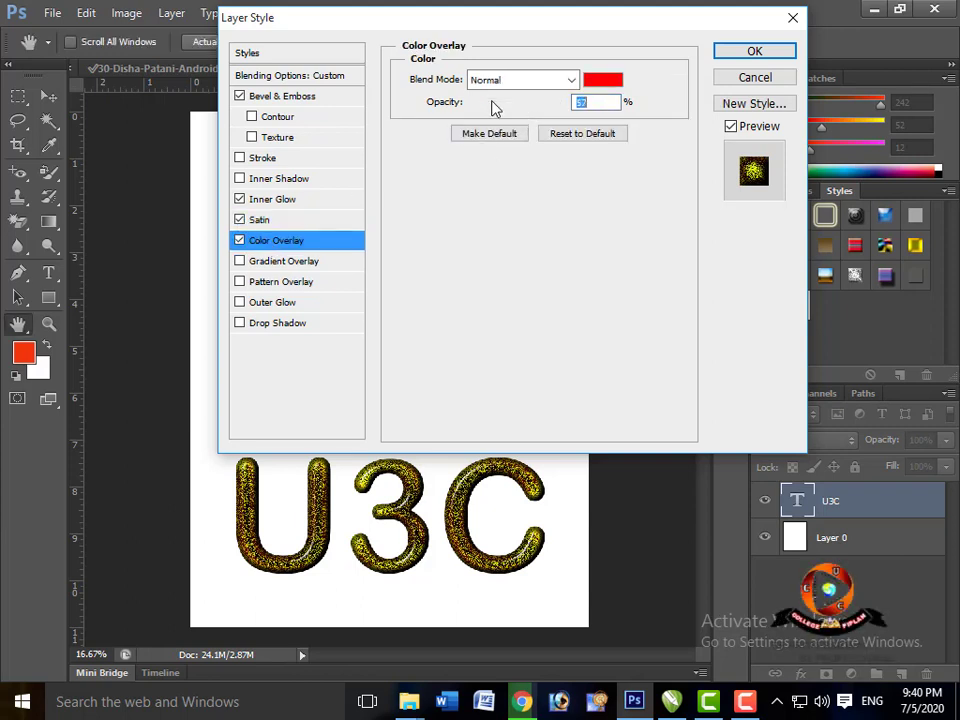
pyautogui.click(240, 220)
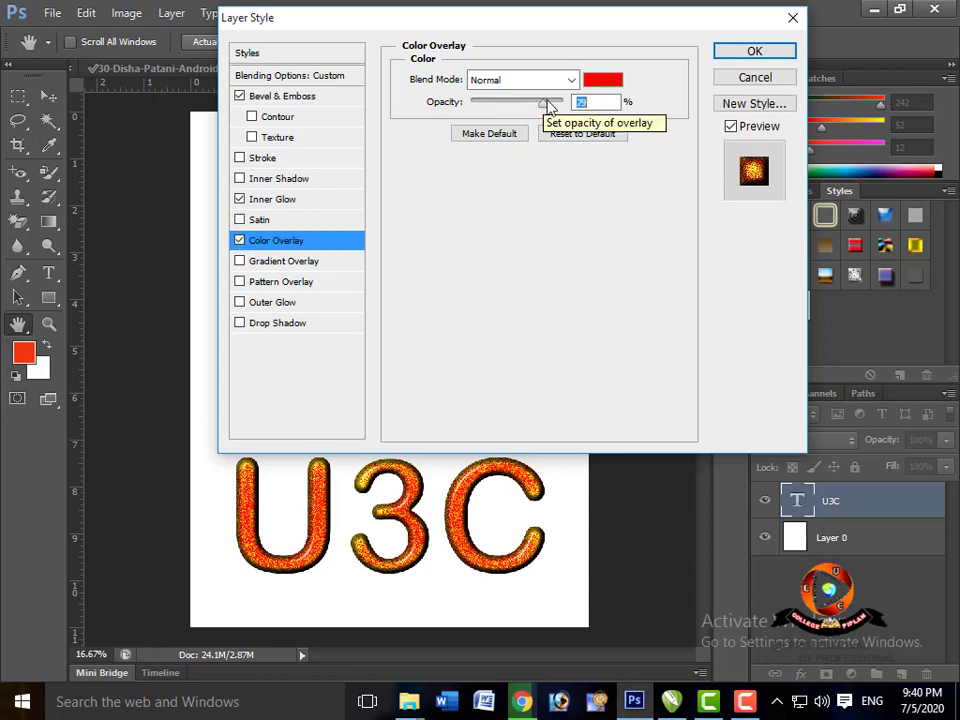
pyautogui.moveTo(488, 106); pyautogui.dragTo(483, 110)
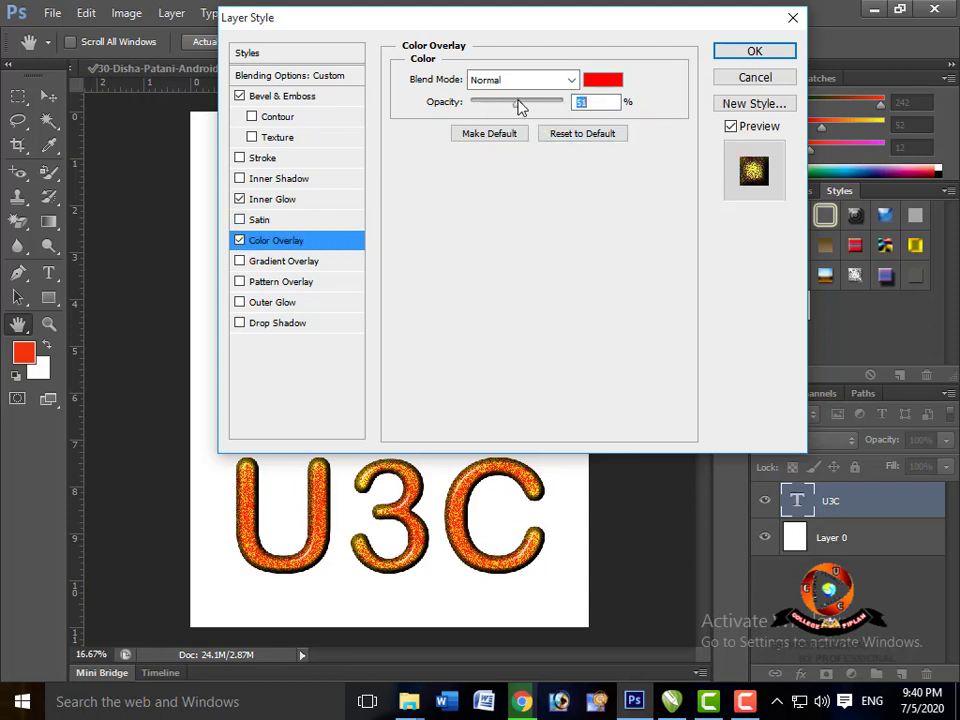
# Step: Compare the Multiply and Color blend modes for the color overlay and settle on Dissolve at 70% opacity
pyautogui.click(572, 80)
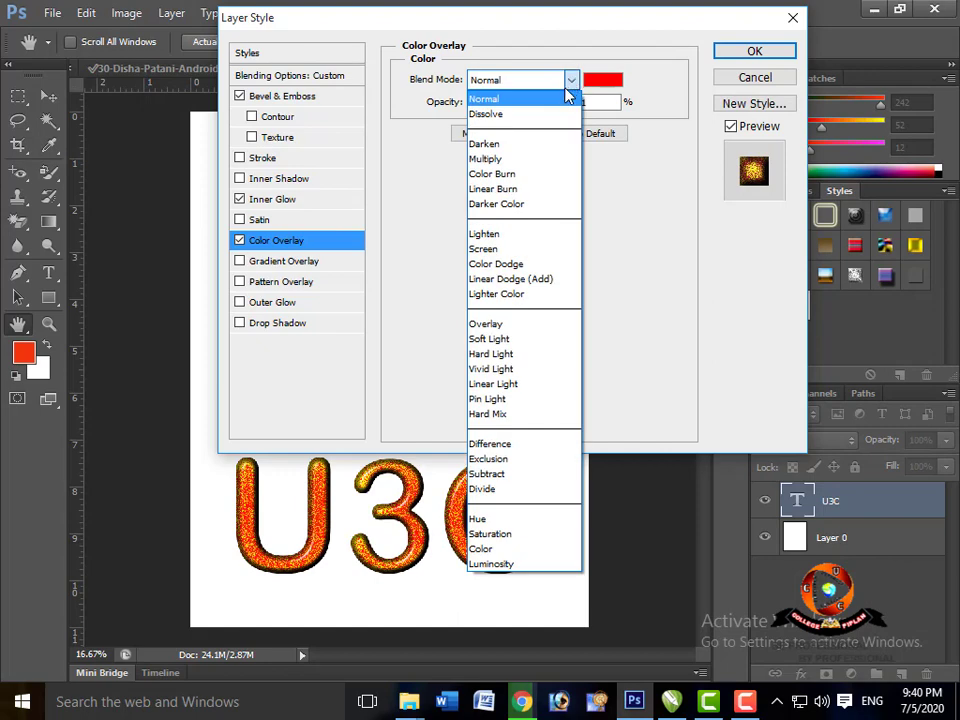
pyautogui.click(534, 159)
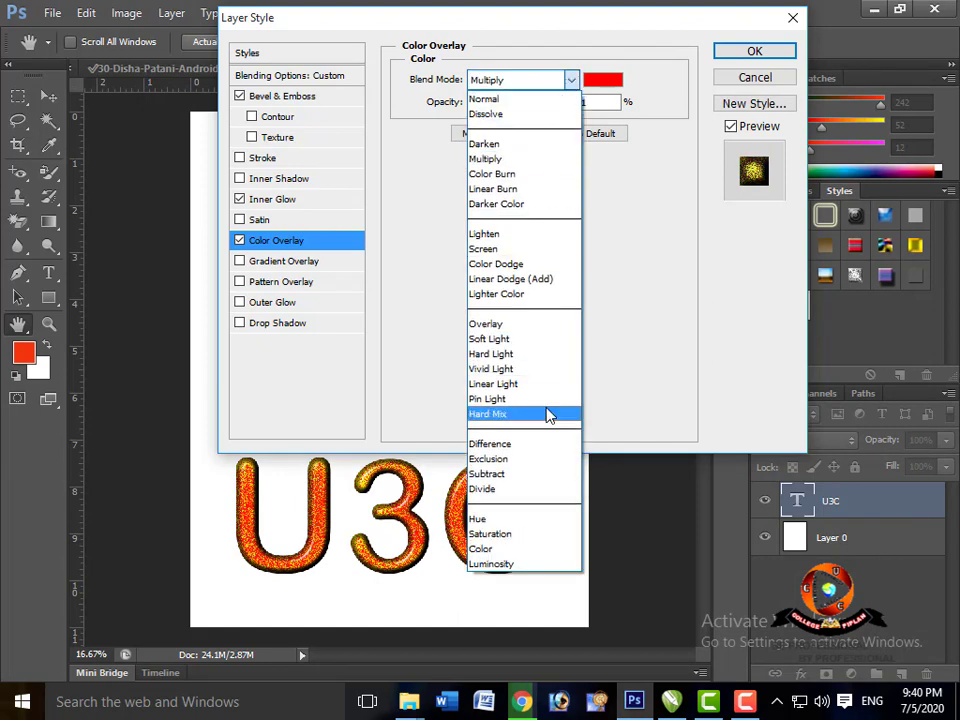
pyautogui.click(552, 552)
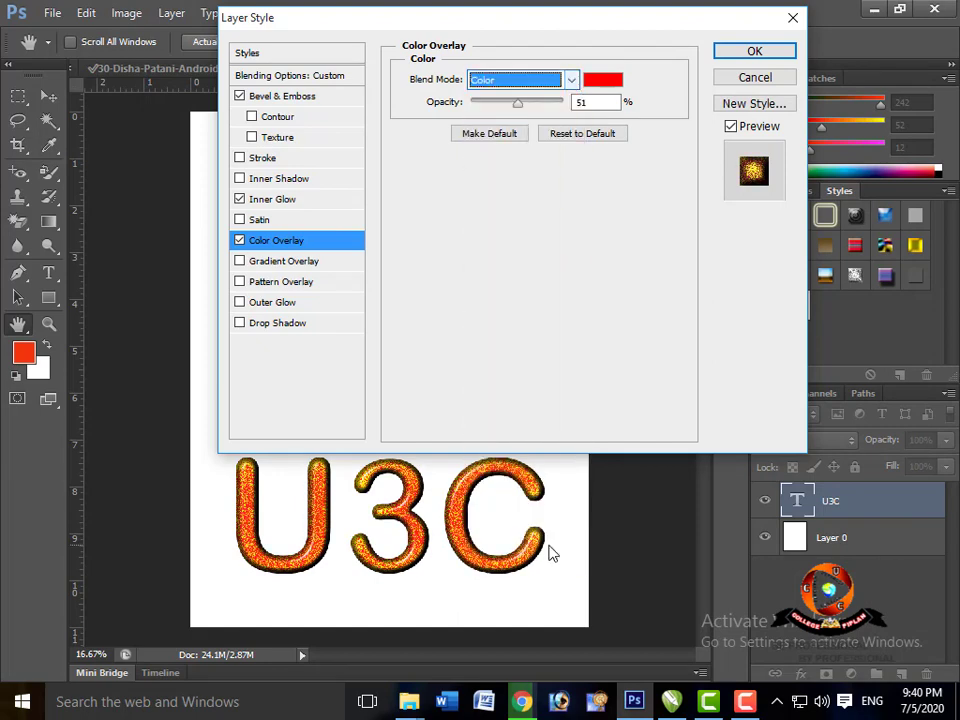
pyautogui.moveTo(517, 103)
pyautogui.mouseDown()
pyautogui.moveTo(534, 104)
pyautogui.moveTo(506, 104)
pyautogui.moveTo(536, 104)
pyautogui.mouseUp()
pyautogui.click(575, 82)
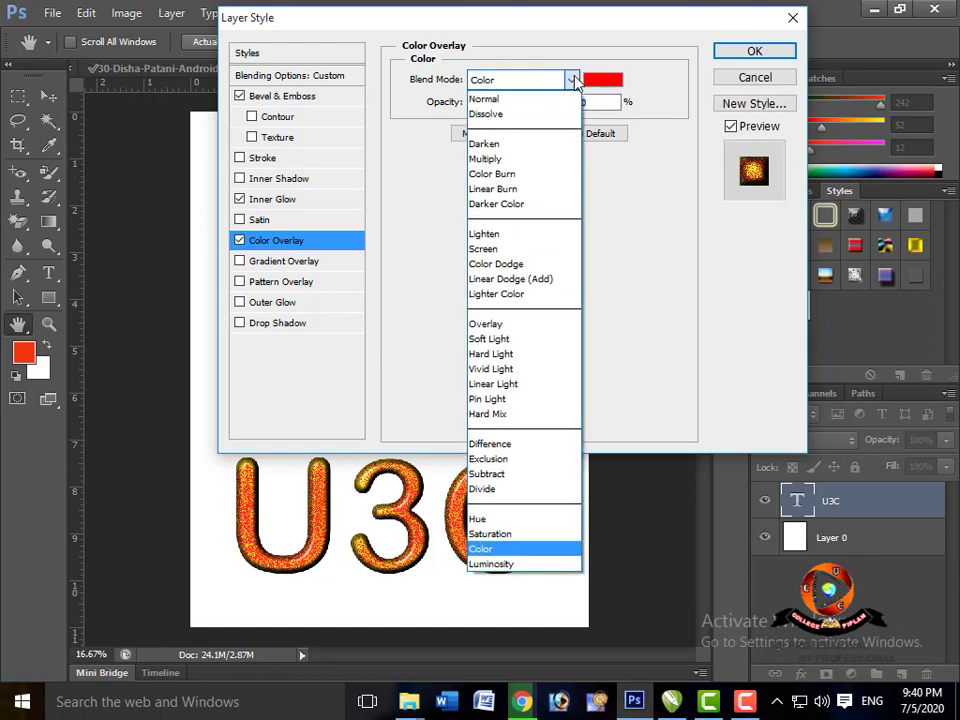
pyautogui.click(557, 116)
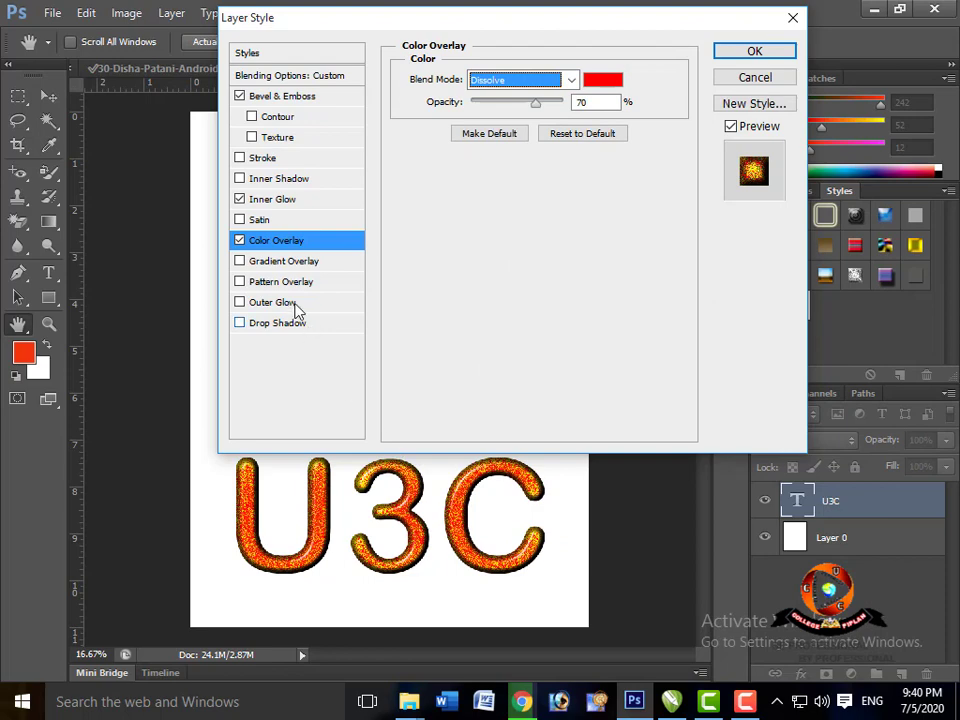
# Step: Replace the Color Overlay with a Gradient Overlay using the Blue, Yellow, Blue preset
pyautogui.click(240, 262)
pyautogui.click(240, 241)
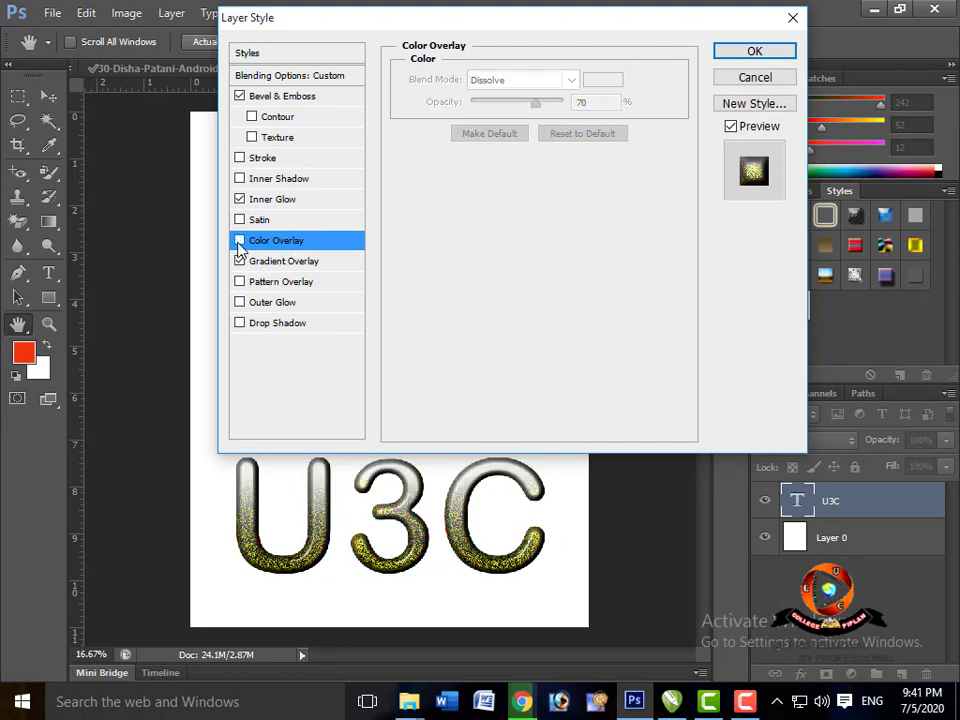
pyautogui.click(281, 262)
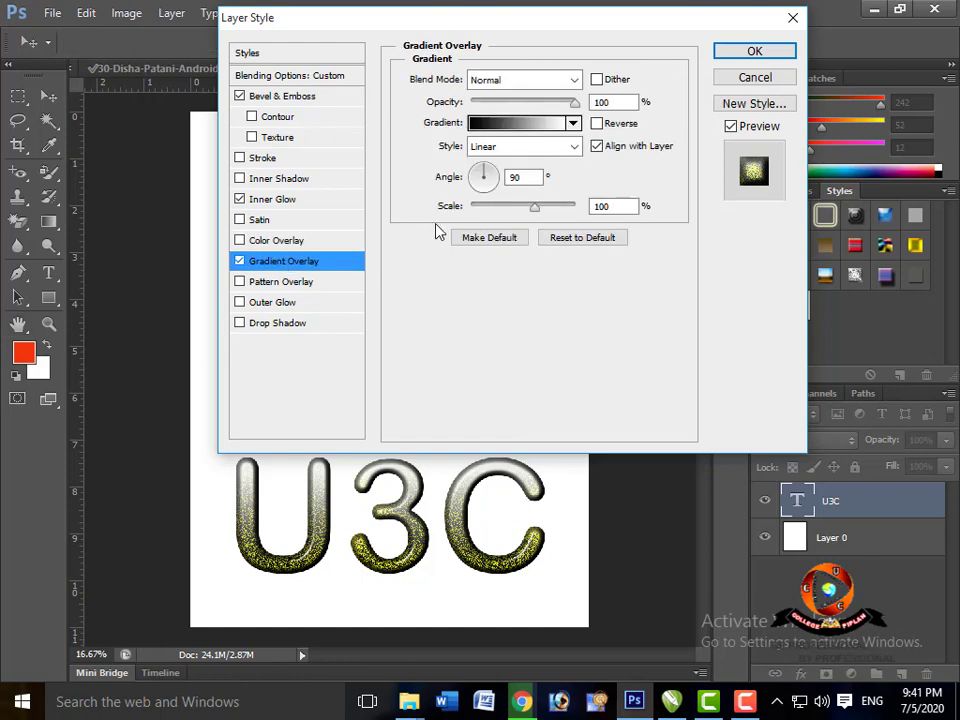
pyautogui.click(541, 124)
pyautogui.doubleClick(492, 146)
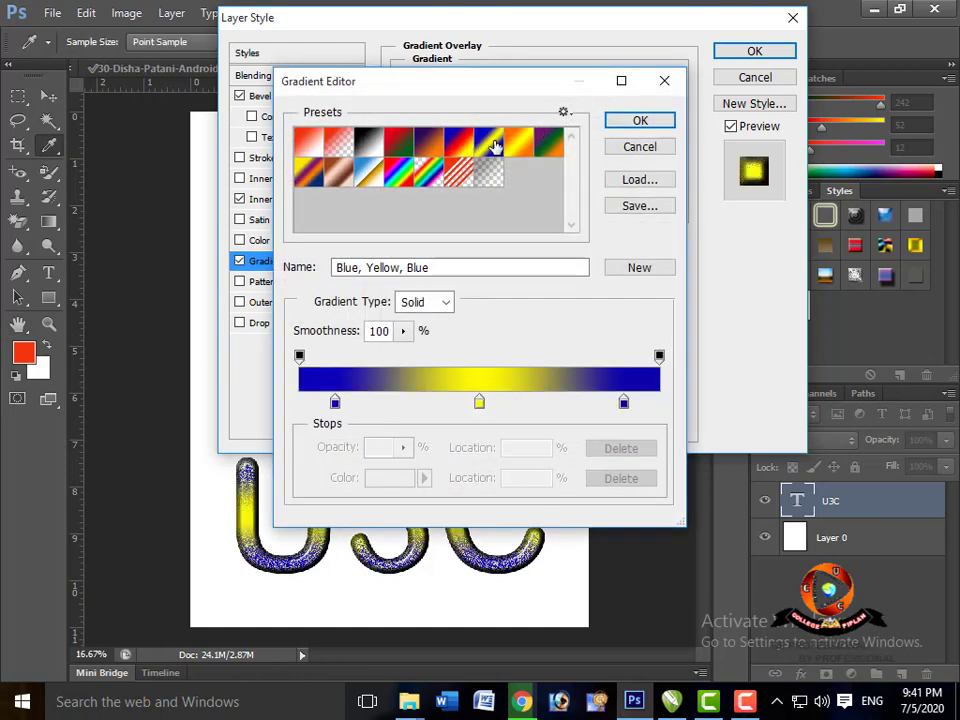
pyautogui.click(684, 241)
pyautogui.click(659, 119)
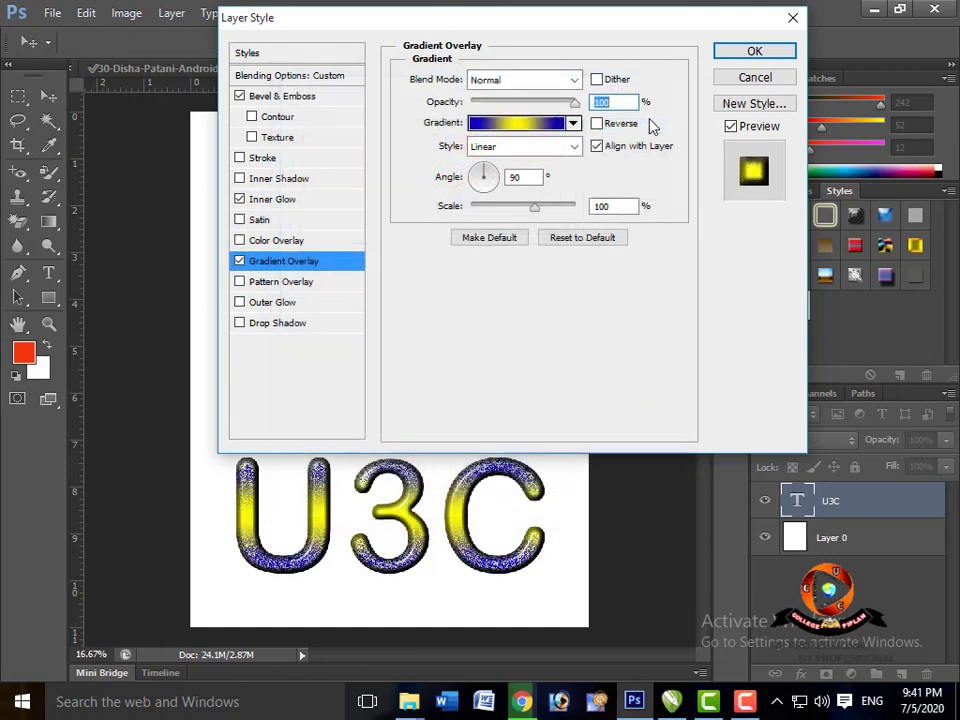
# Step: Compare the Radial and Angle styles for the gradient overlay and set the style to Reflected
pyautogui.click(575, 147)
pyautogui.click(562, 182)
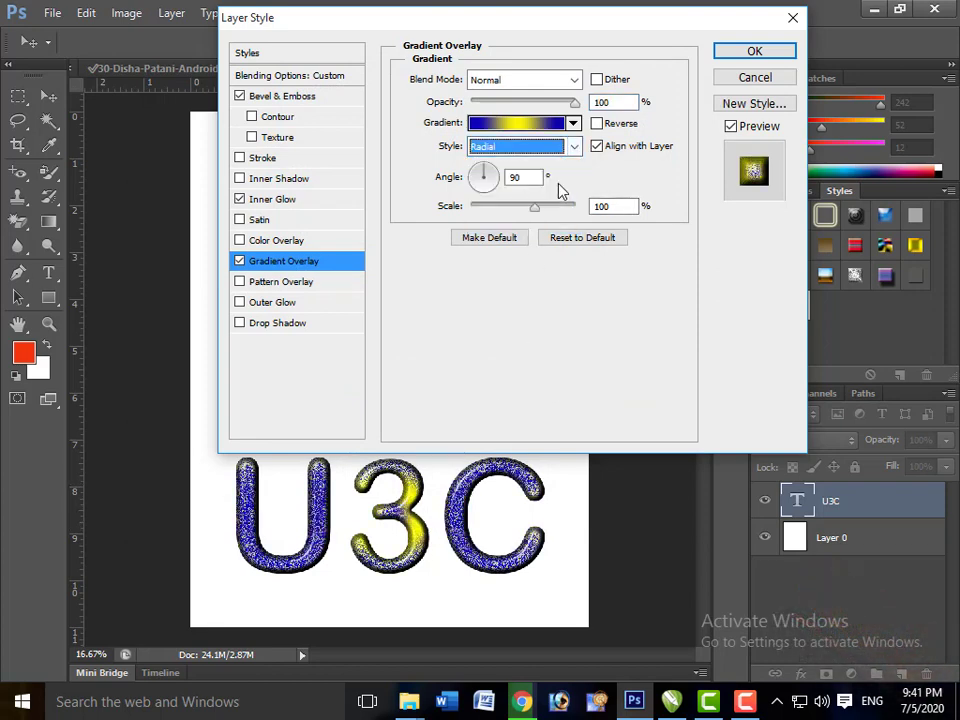
pyautogui.click(574, 149)
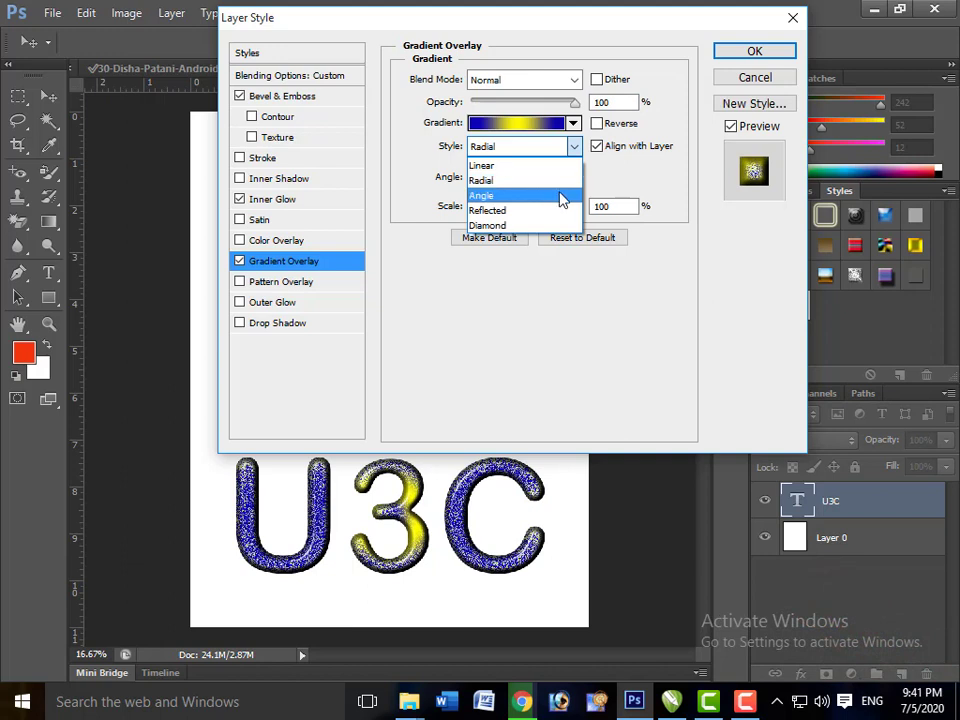
pyautogui.click(560, 195)
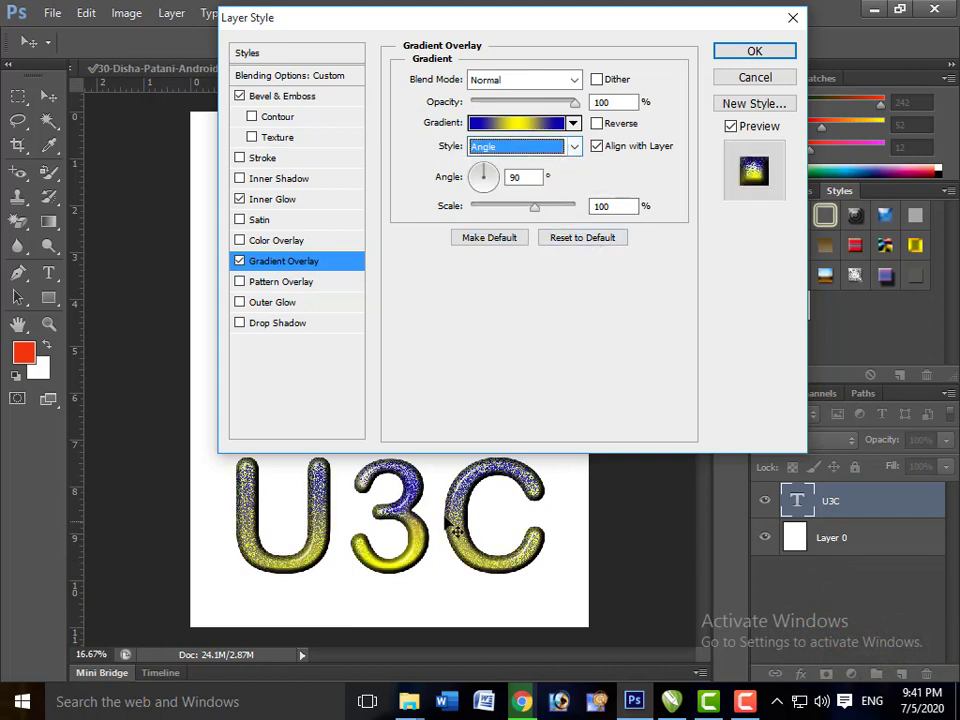
pyautogui.click(566, 150)
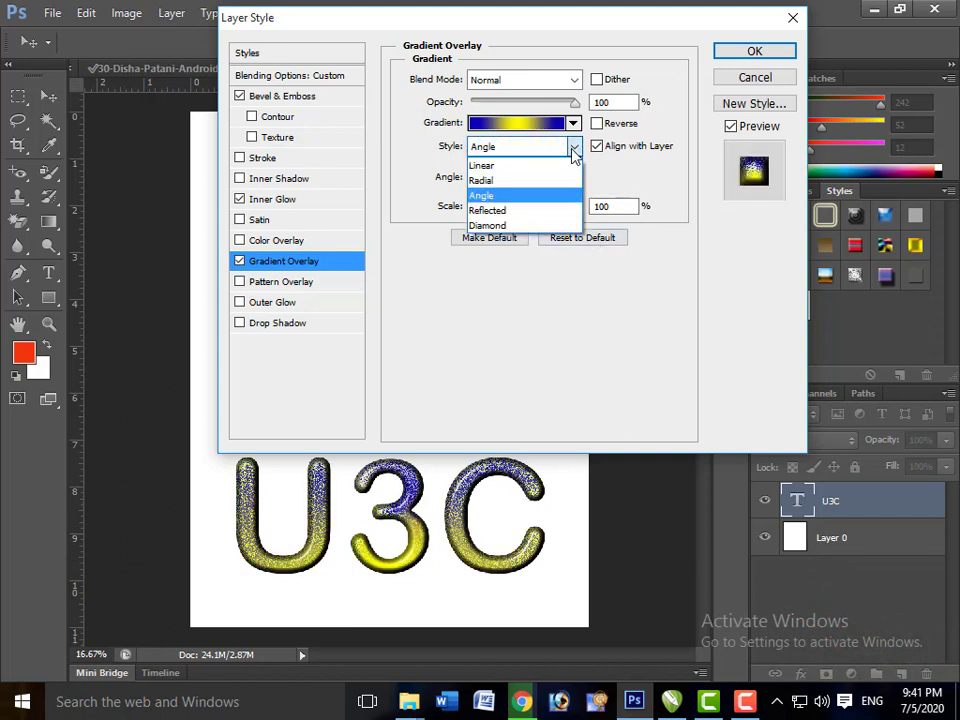
pyautogui.click(545, 209)
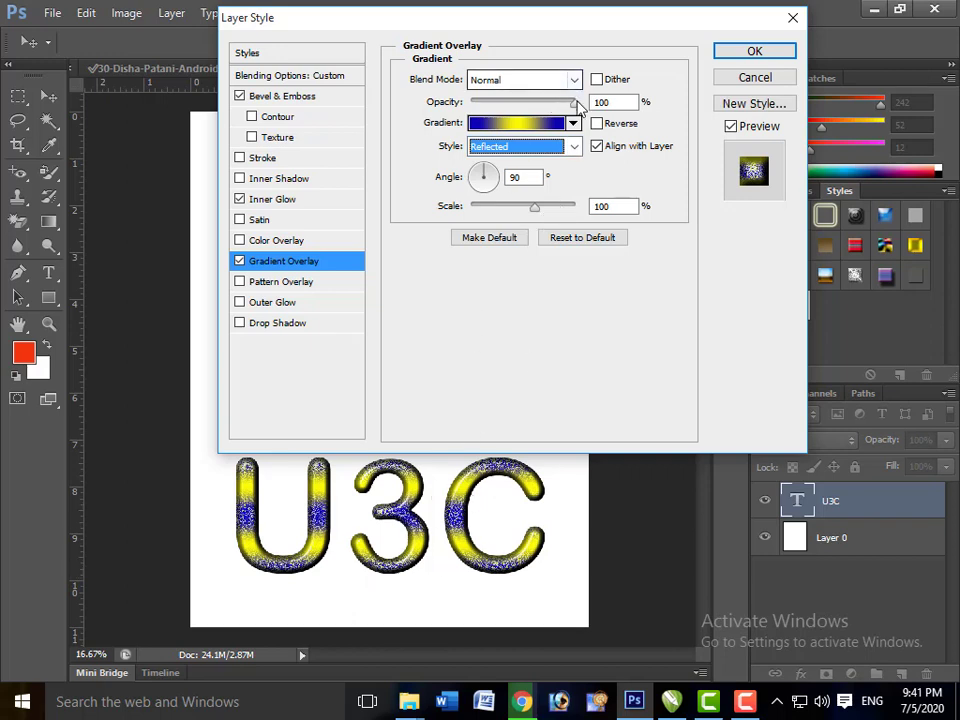
# Step: Set the gradient overlay's opacity to 98%, and try Reverse on and Align with Layer off before restoring both
pyautogui.moveTo(576, 105)
pyautogui.mouseDown()
pyautogui.moveTo(499, 113)
pyautogui.moveTo(574, 103)
pyautogui.mouseUp()
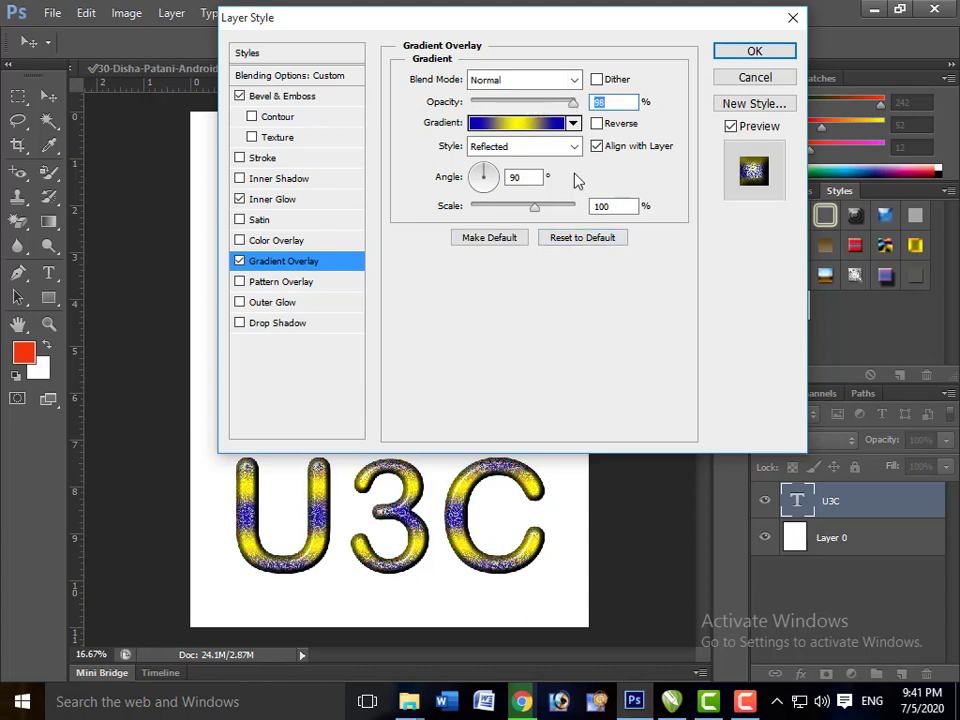
pyautogui.click(600, 124)
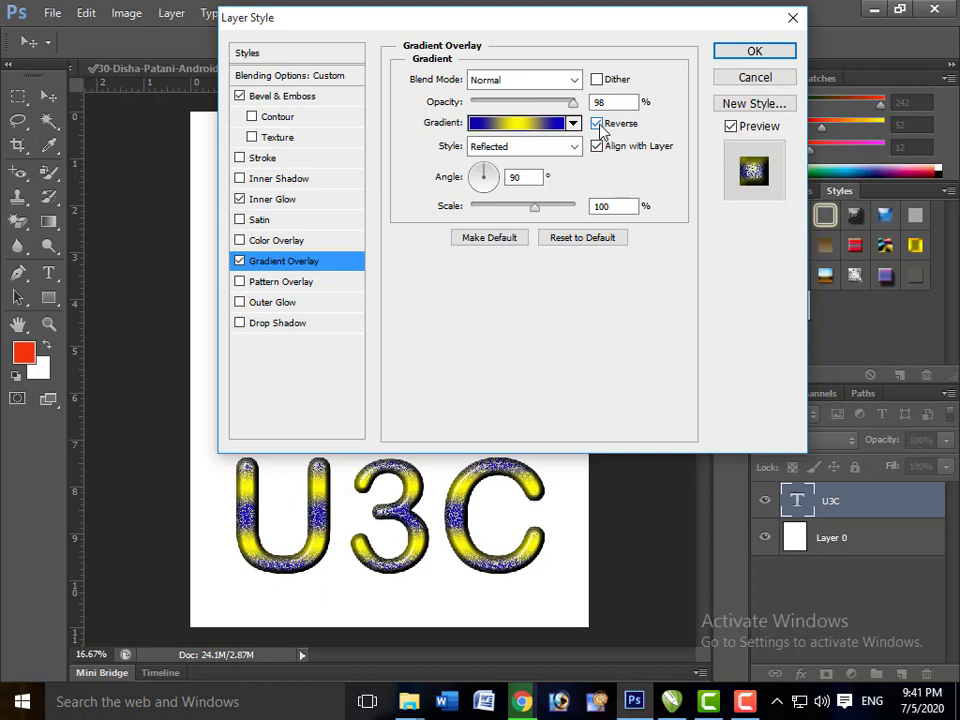
pyautogui.click(601, 150)
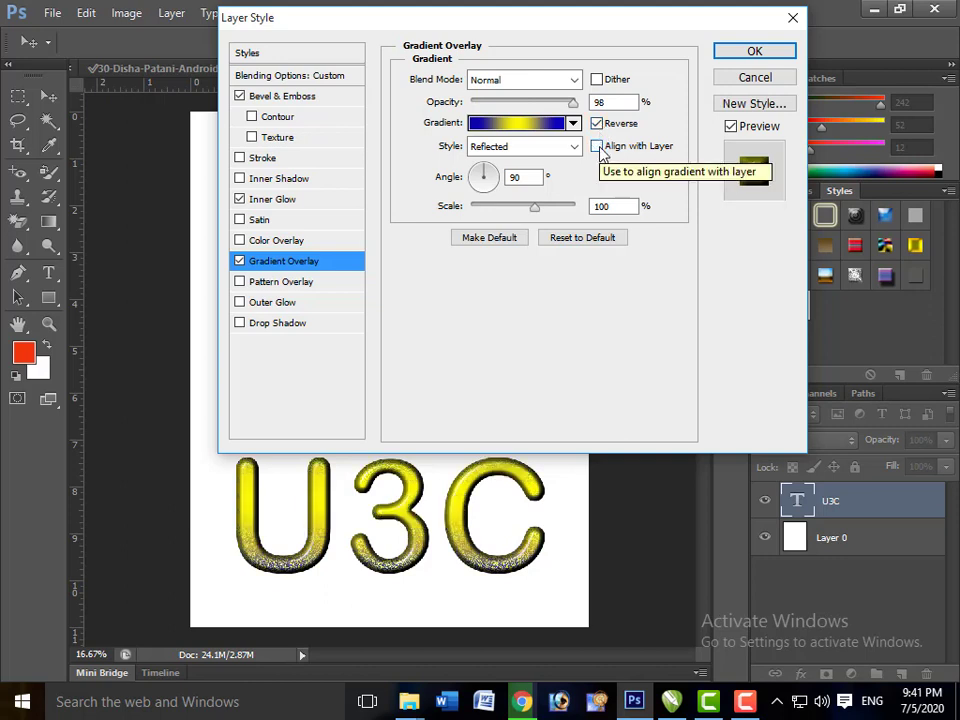
pyautogui.click(597, 147)
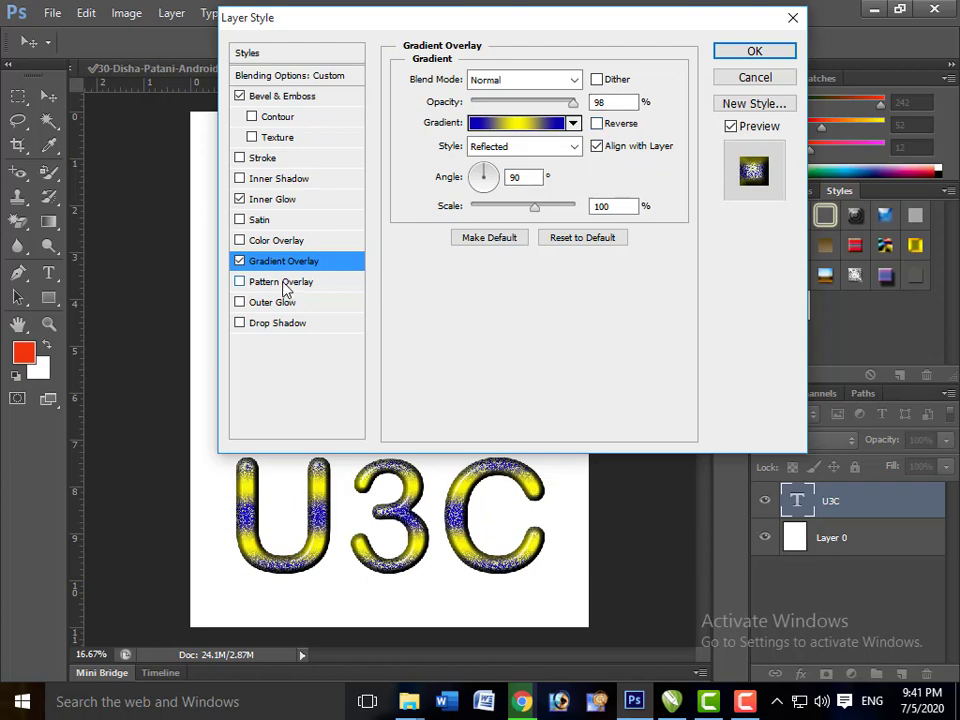
# Step: Change the gradient overlay to the Yellow, Violet, Orange, Blue preset and compare the text with Inner Glow off and on
pyautogui.click(522, 123)
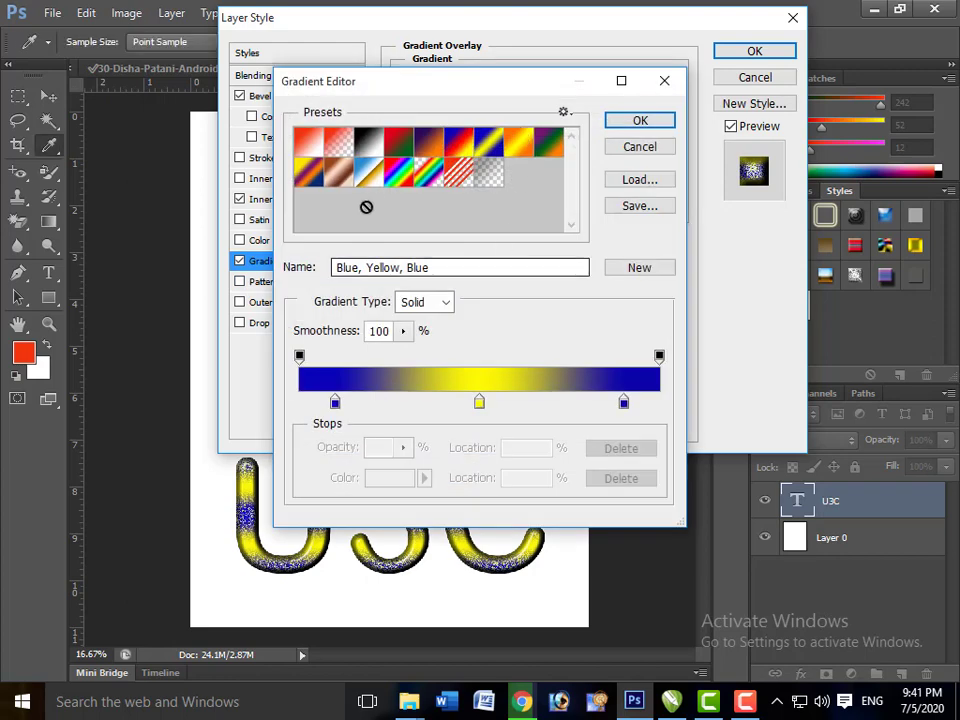
pyautogui.click(317, 177)
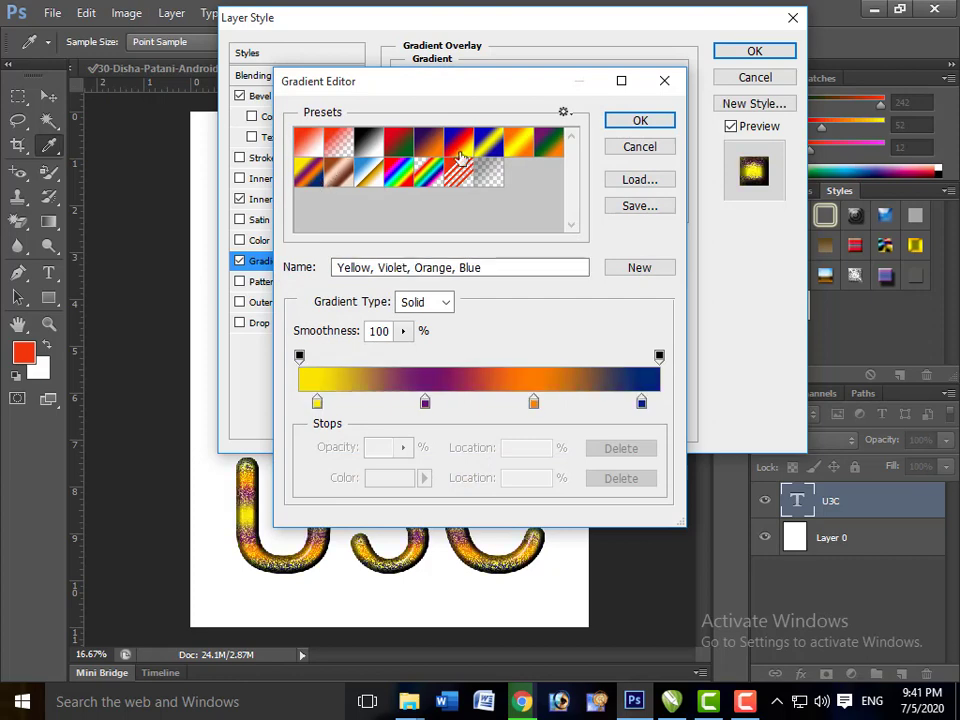
pyautogui.click(636, 121)
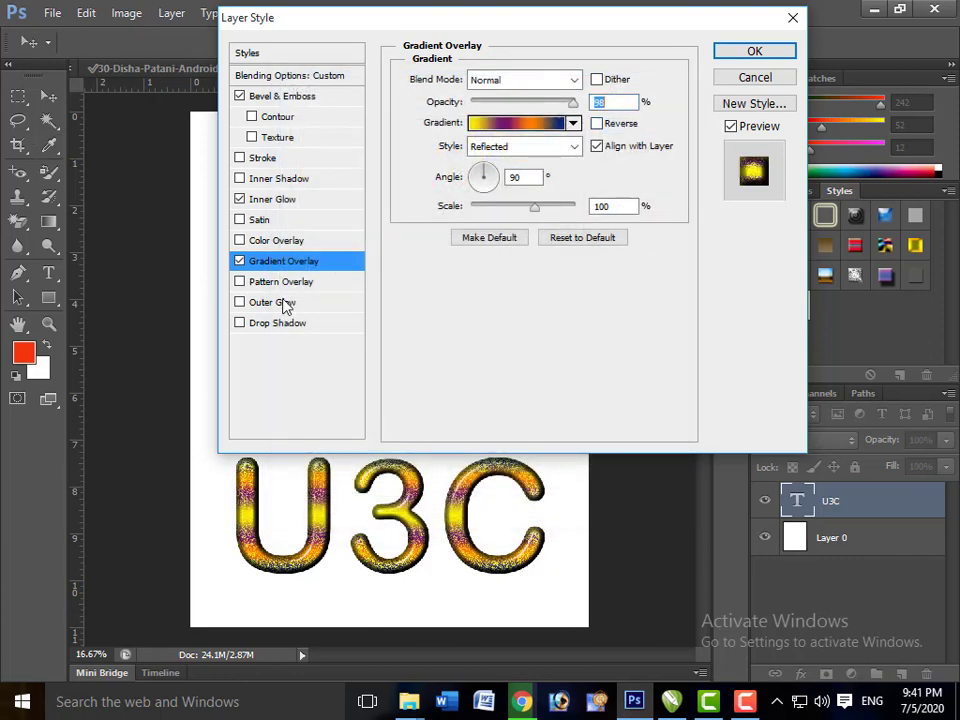
pyautogui.click(239, 199)
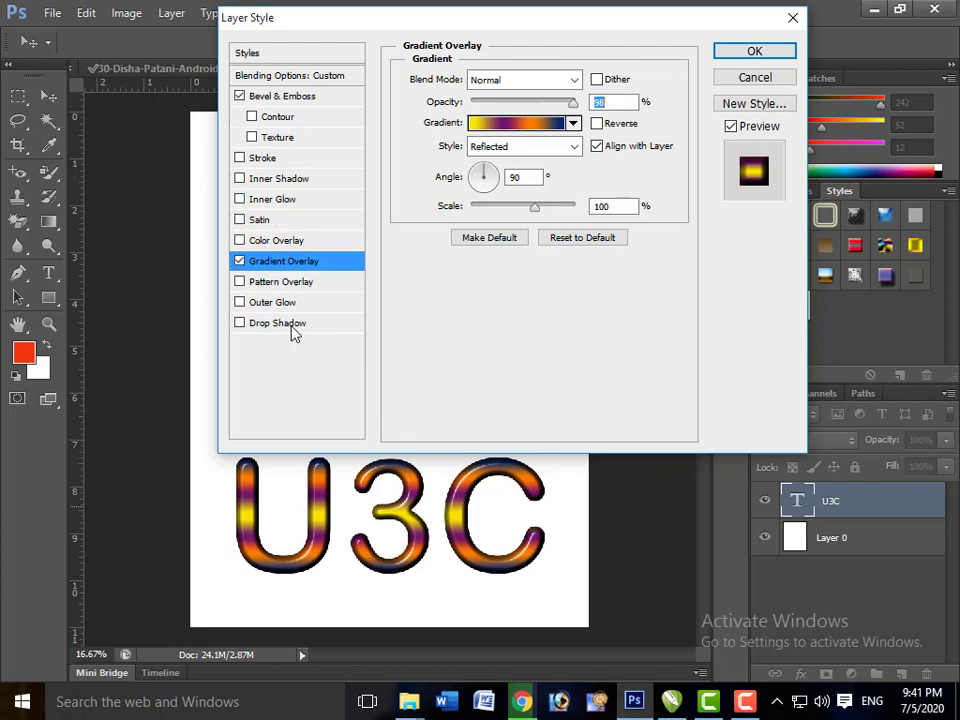
pyautogui.click(241, 202)
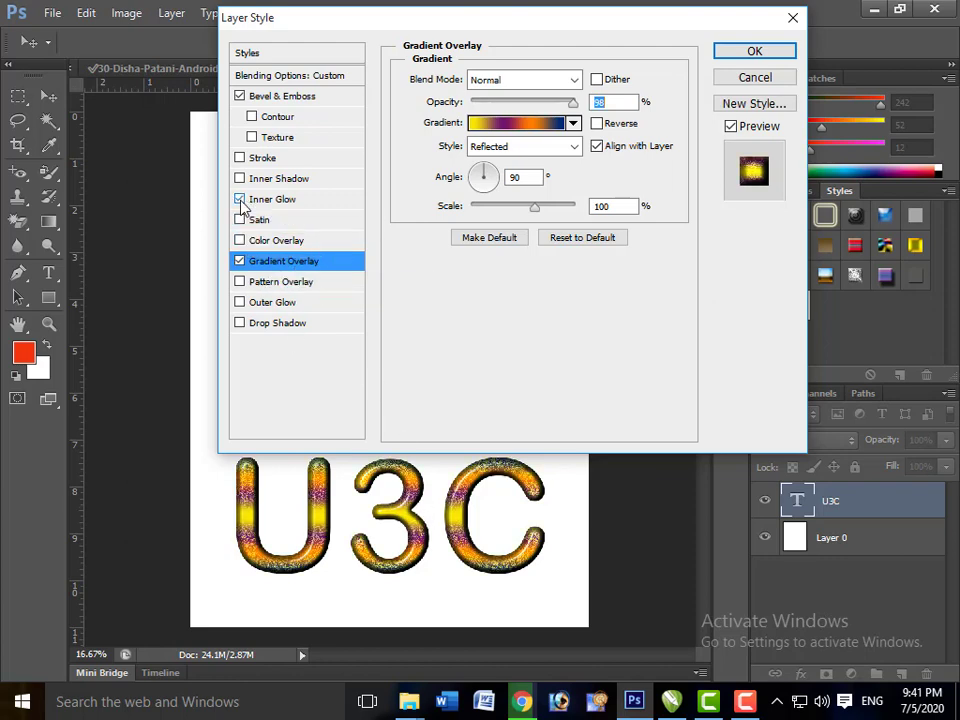
# Step: Replace the Gradient Overlay with a Pattern Overlay using the multicolored tie-dye pattern, and turn off Inner Glow
pyautogui.click(240, 262)
pyautogui.click(282, 286)
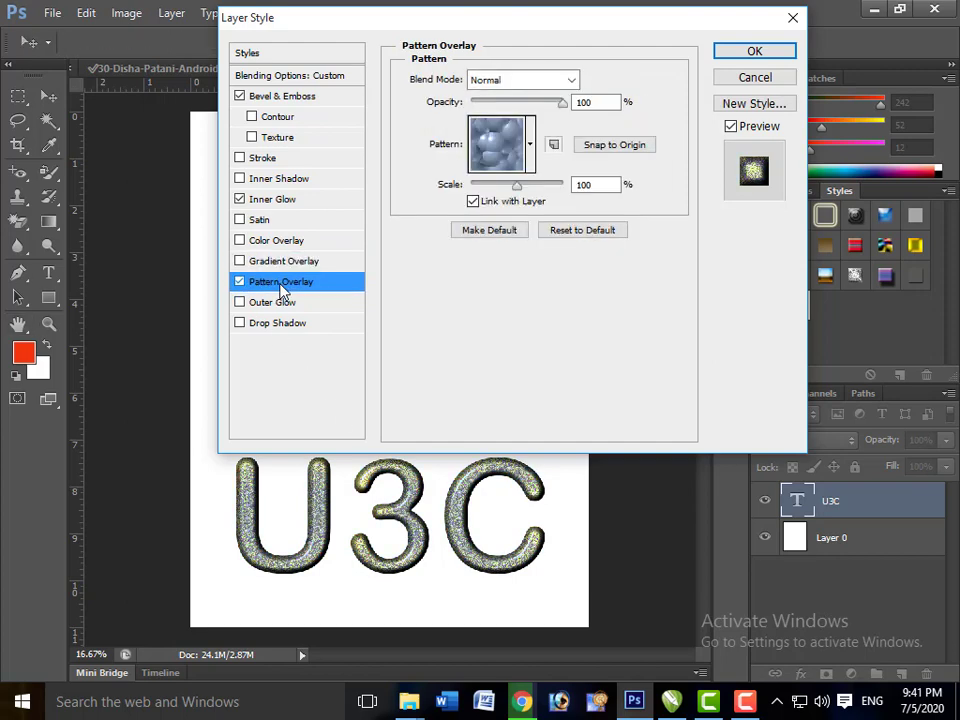
pyautogui.click(530, 144)
pyautogui.click(440, 204)
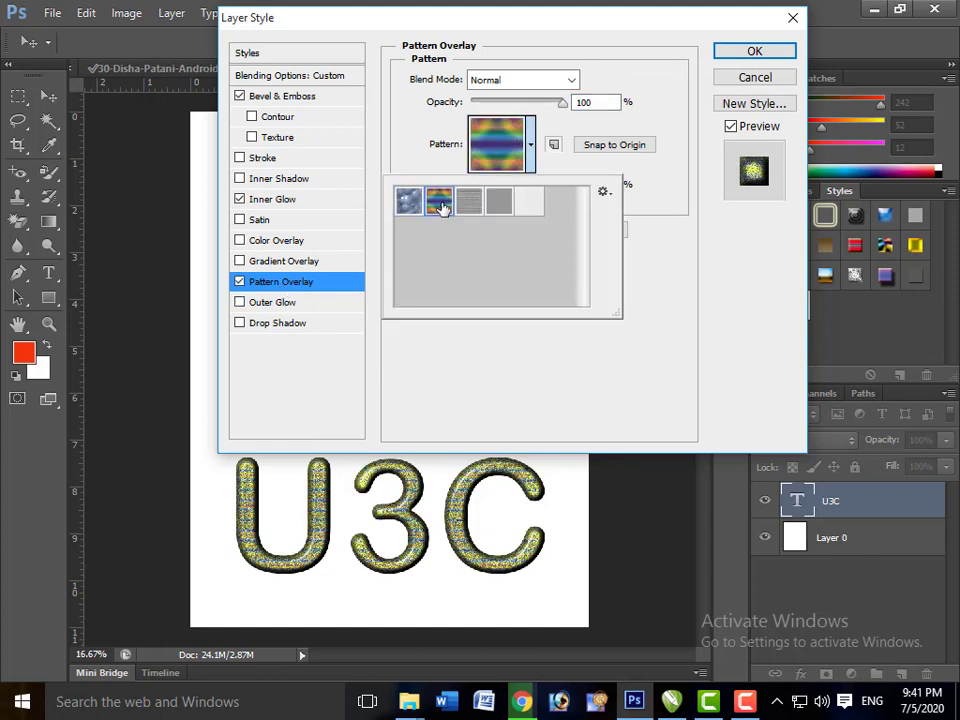
pyautogui.click(240, 199)
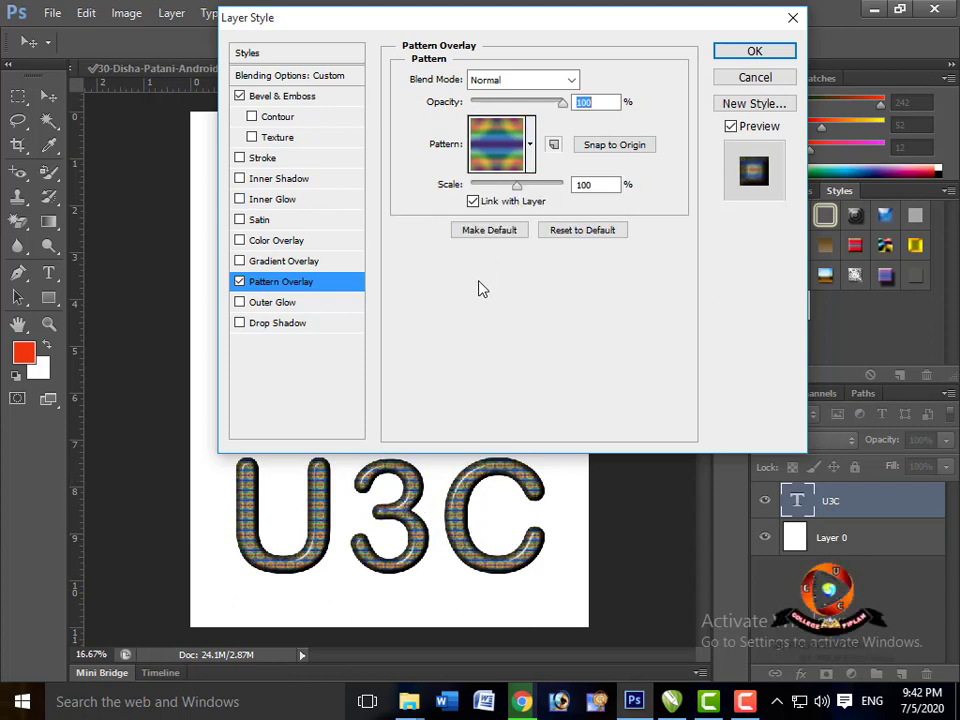
# Step: Compare Multiply, Darken, Soft Light and Color for the pattern overlay, then set its blend mode to Screen and its scale to 55%
pyautogui.click(572, 80)
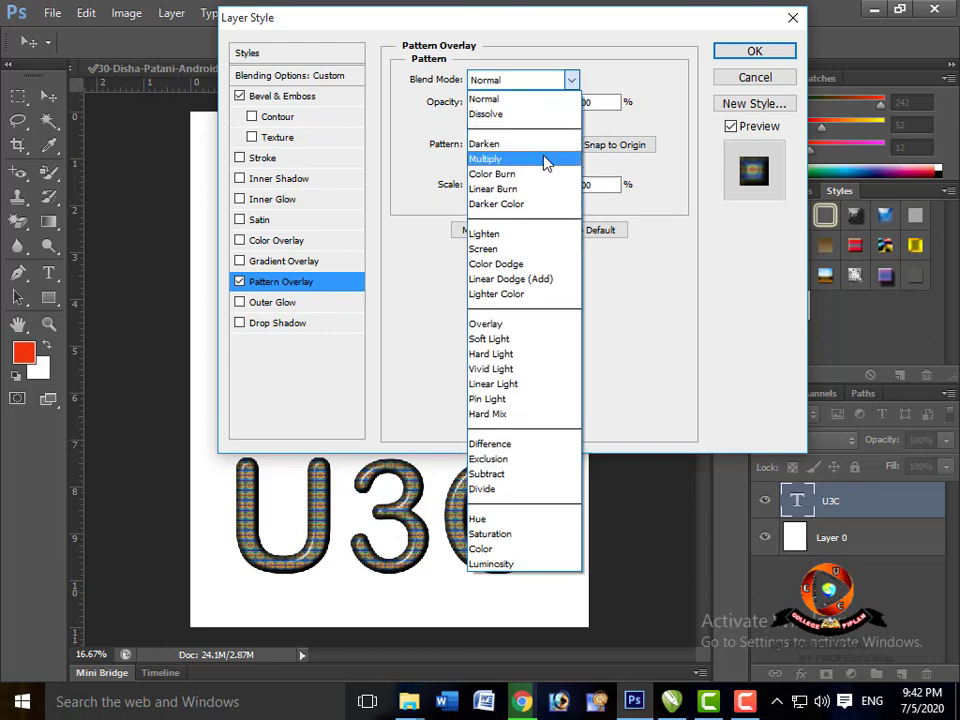
pyautogui.click(546, 160)
pyautogui.click(572, 81)
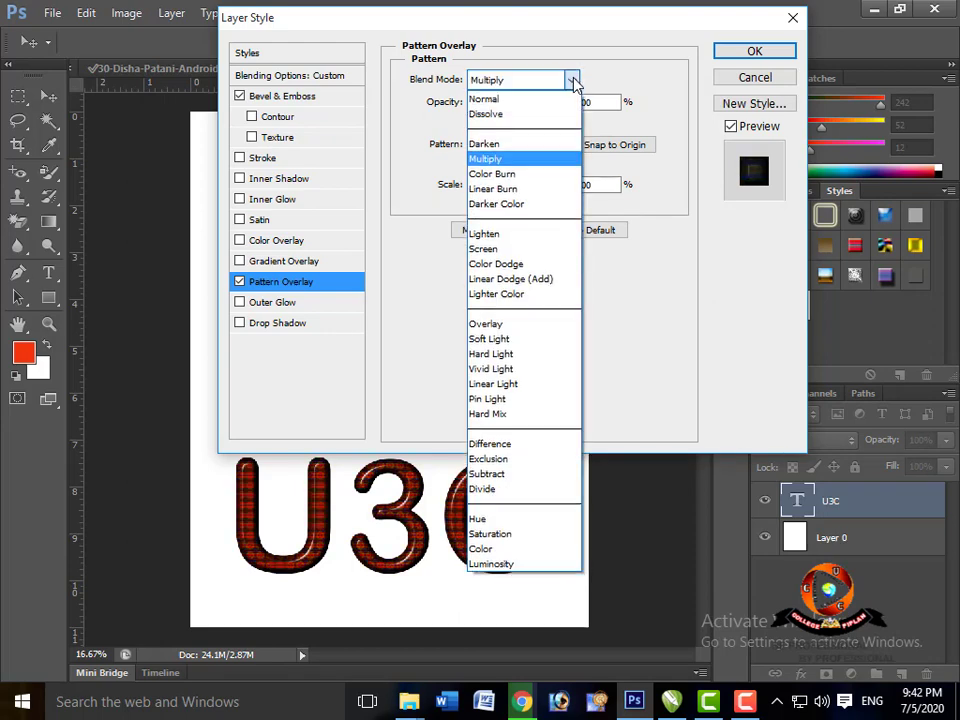
pyautogui.click(548, 145)
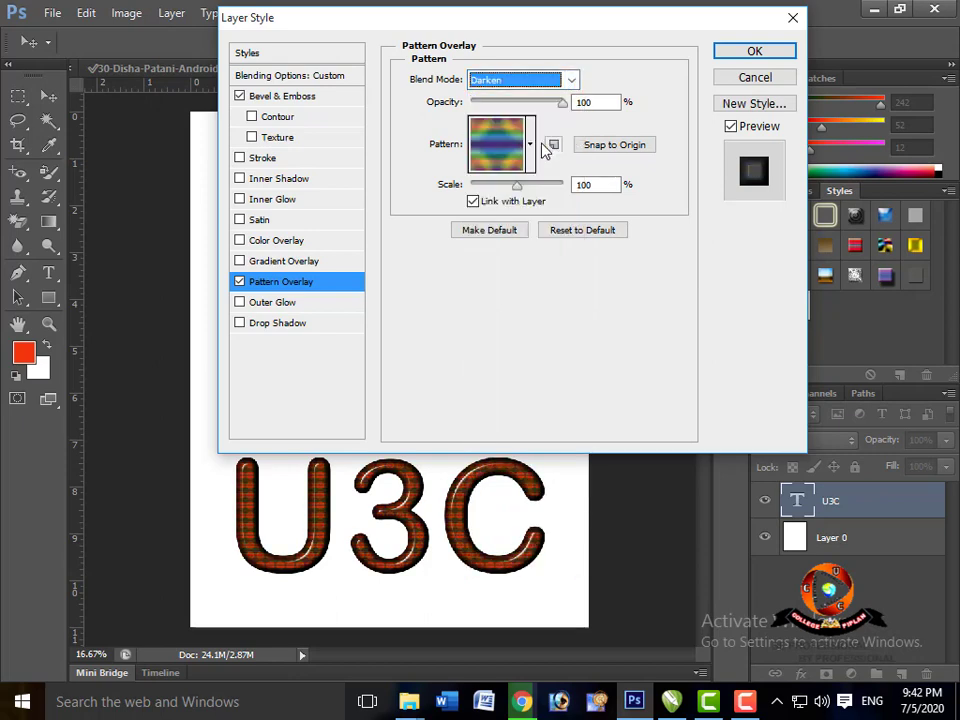
pyautogui.click(572, 83)
pyautogui.click(562, 340)
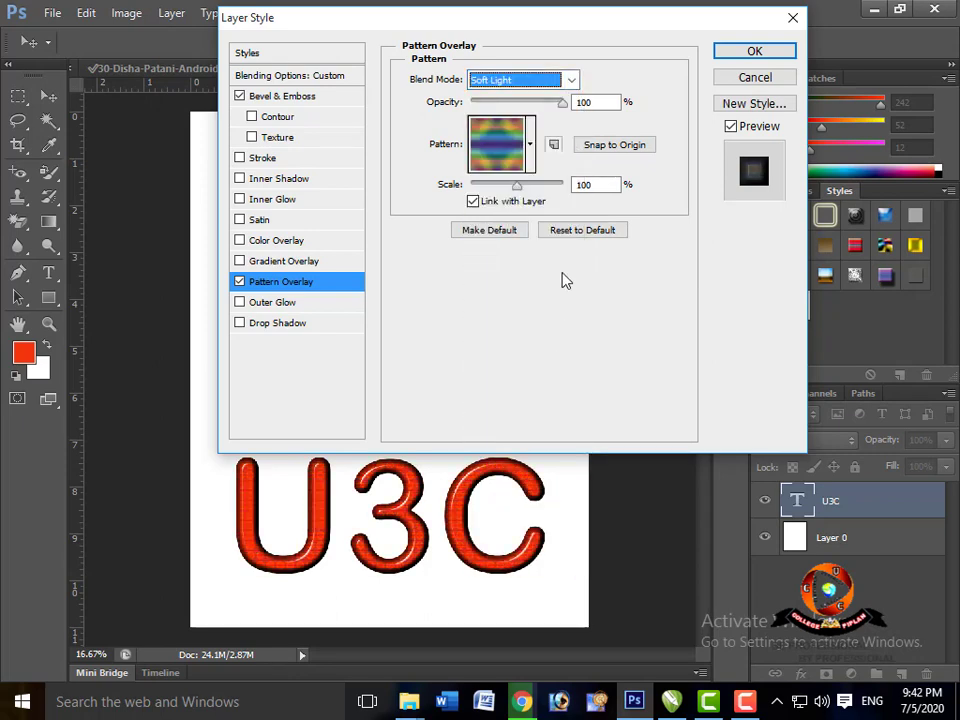
pyautogui.click(572, 81)
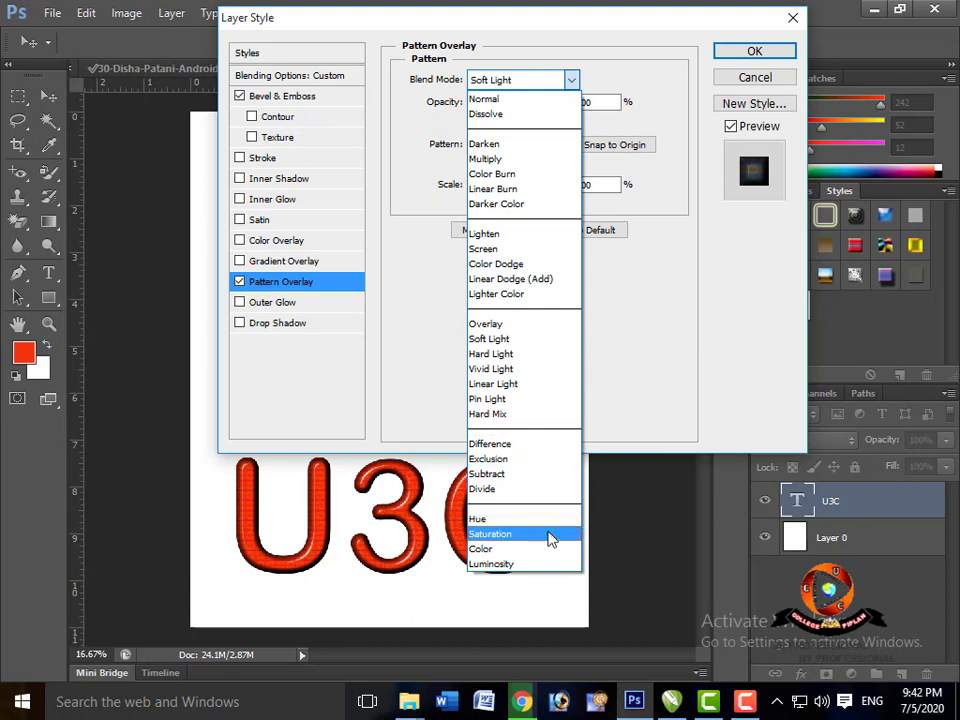
pyautogui.click(548, 552)
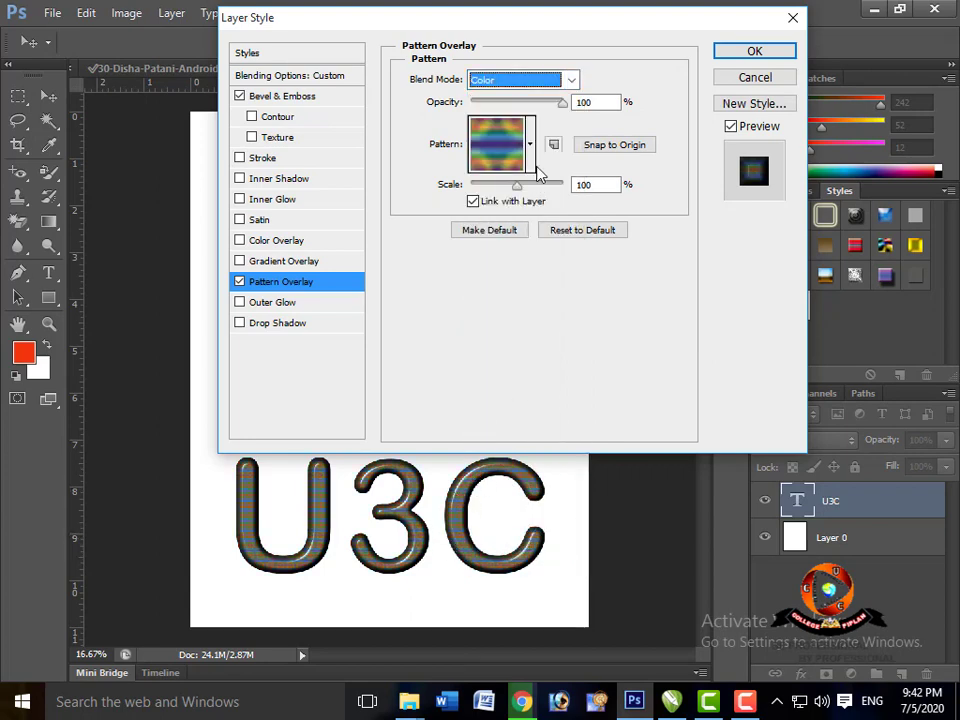
pyautogui.click(572, 83)
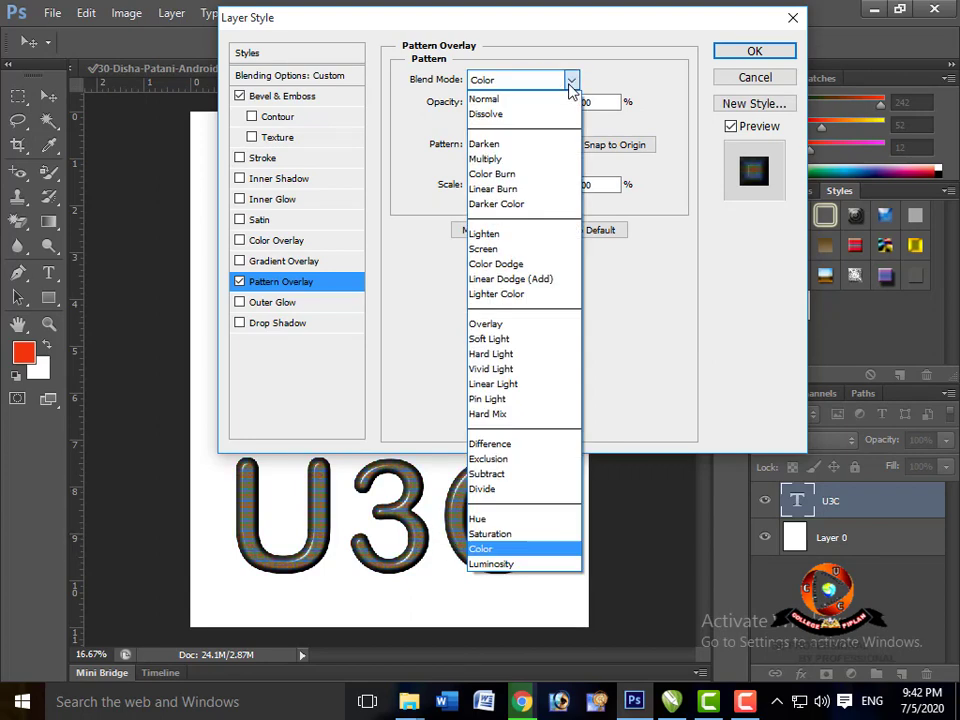
pyautogui.click(560, 249)
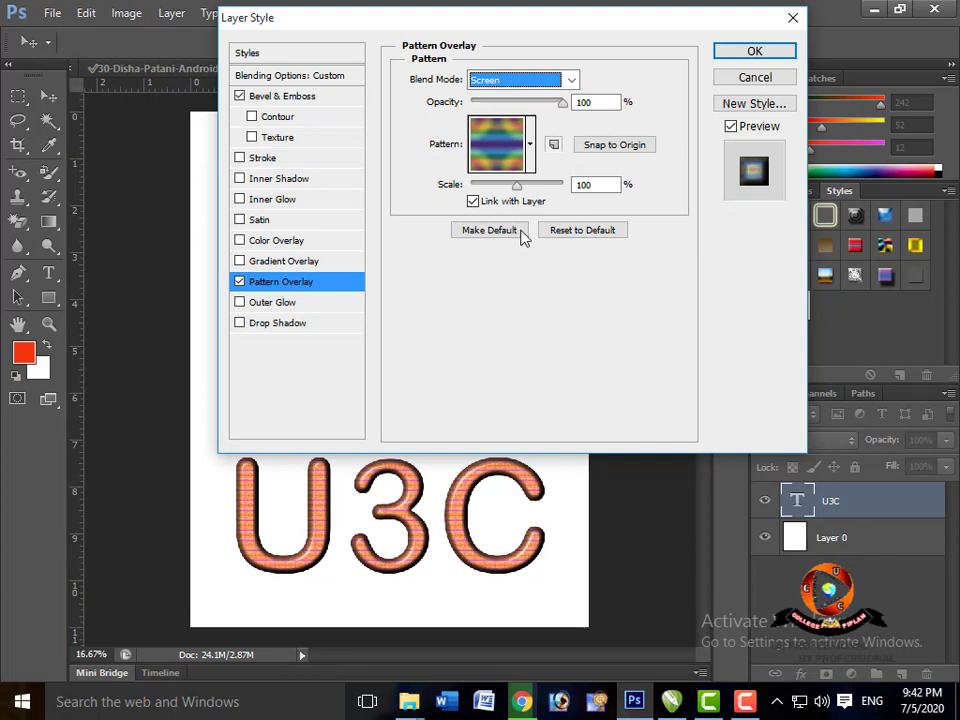
pyautogui.moveTo(520, 197); pyautogui.dragTo(497, 195)
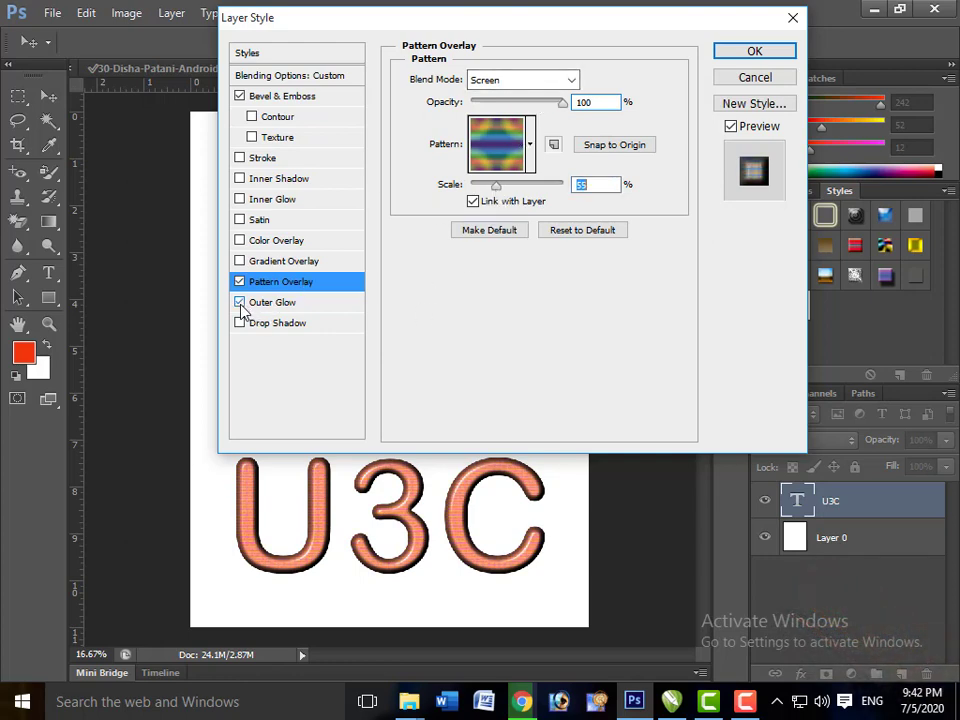
# Step: Enable Outer Glow on the text and give it the Blue, Red, Yellow gradient preset
pyautogui.click(272, 303)
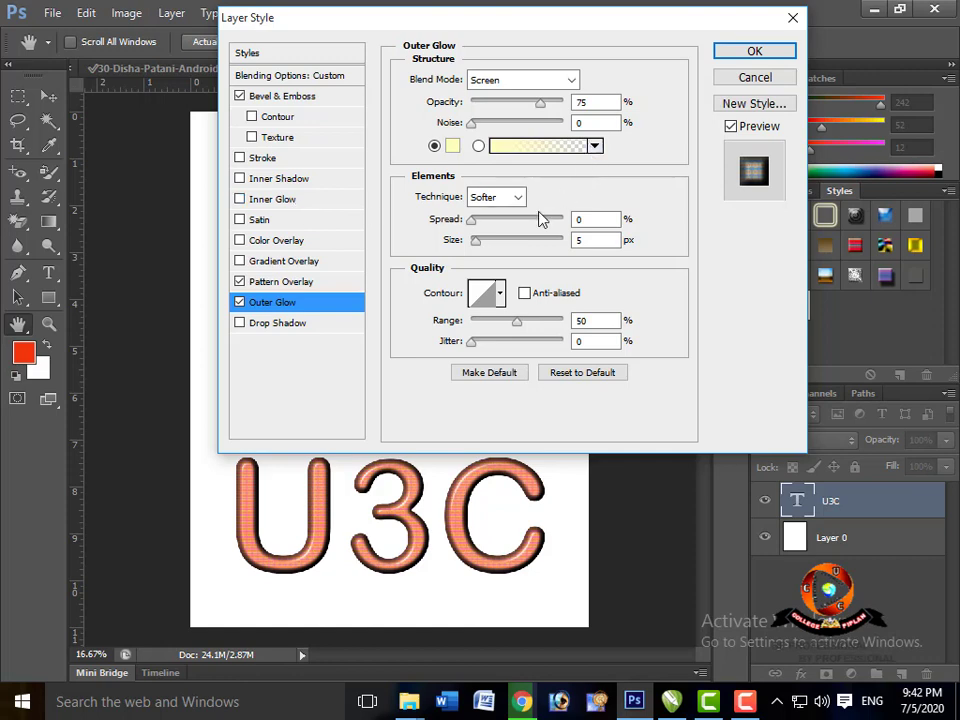
pyautogui.click(555, 146)
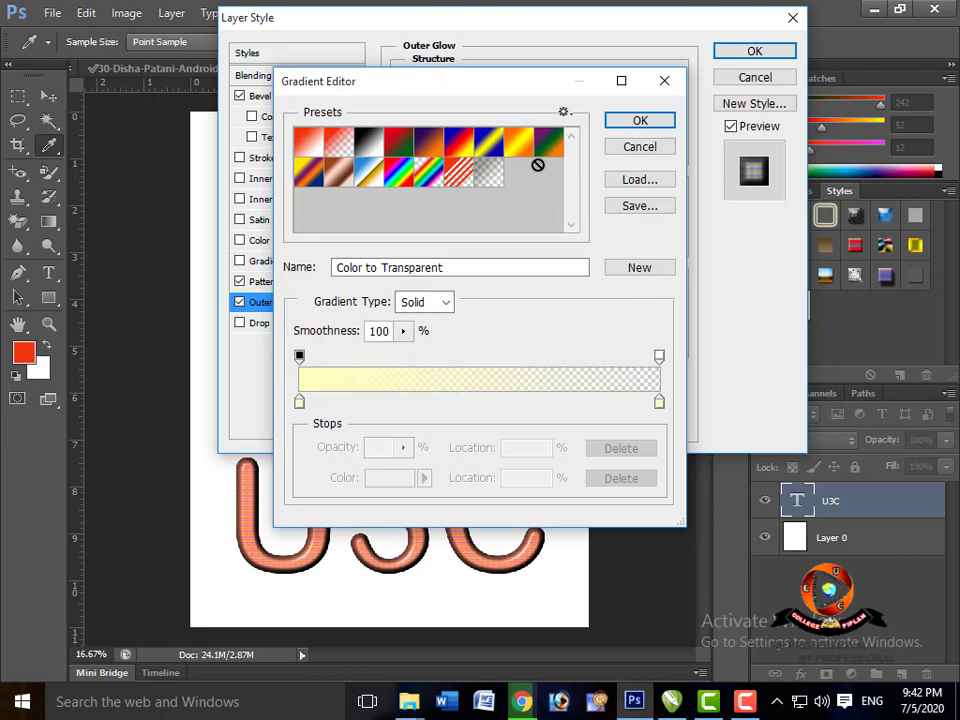
pyautogui.doubleClick(459, 148)
pyautogui.click(665, 240)
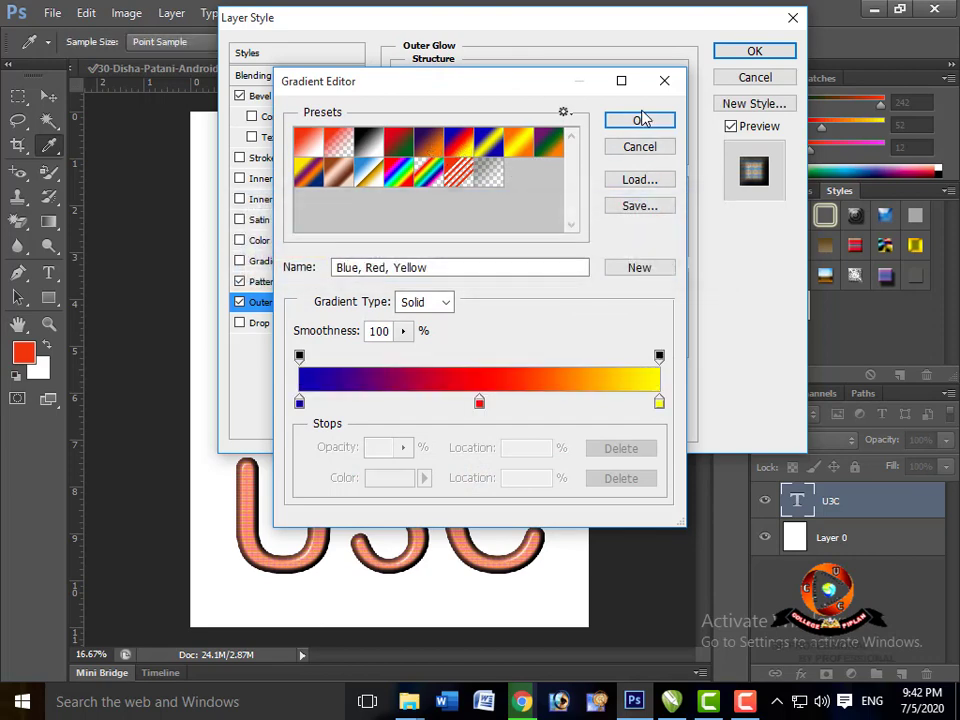
pyautogui.click(640, 120)
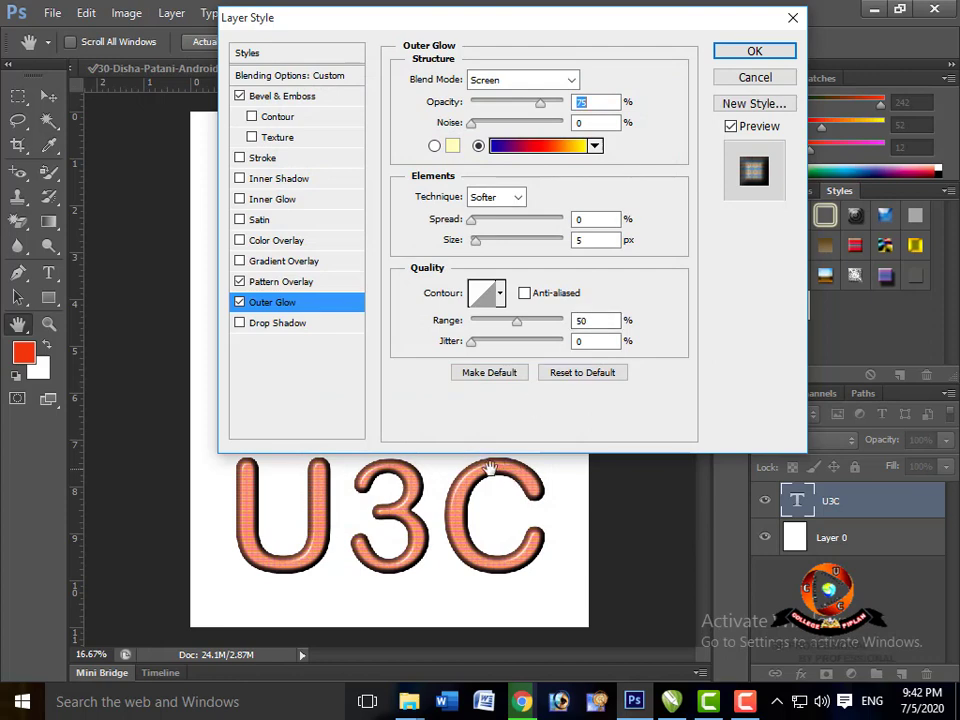
# Step: Set the outer glow's size to 182 px and noise to 79%, turn off Pattern Overlay, and apply the layer style
pyautogui.moveTo(501, 245); pyautogui.dragTo(539, 241)
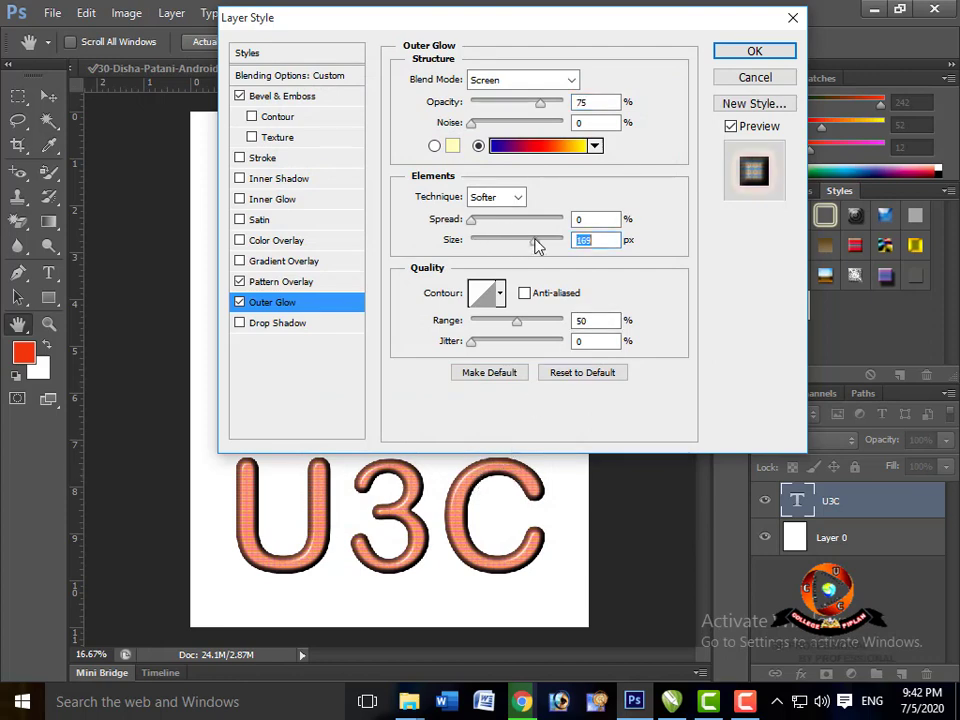
pyautogui.click(240, 282)
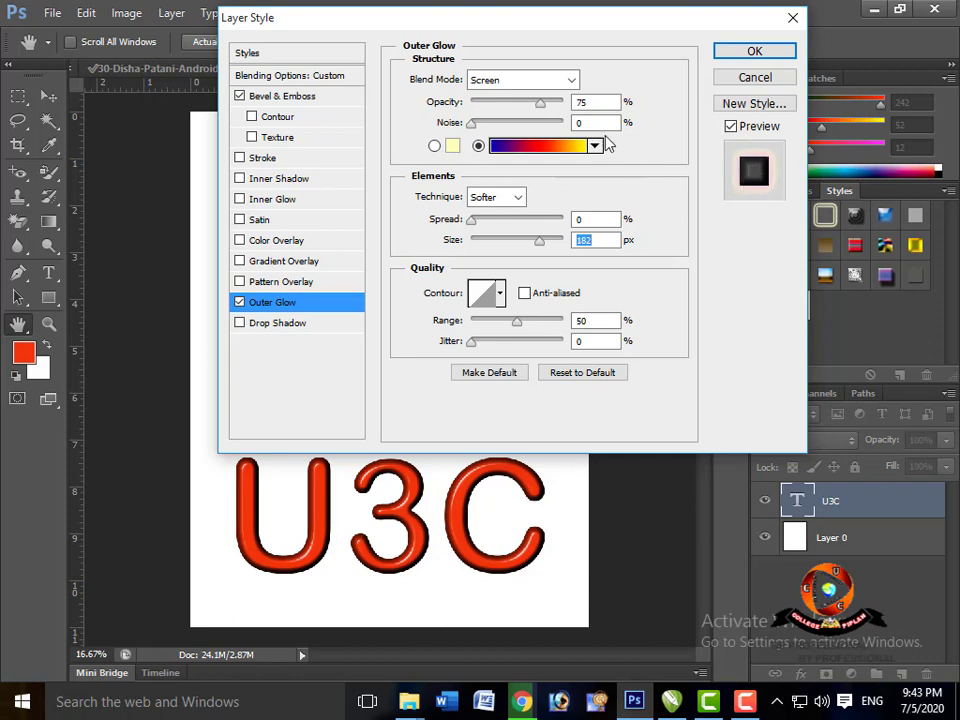
pyautogui.moveTo(472, 124); pyautogui.dragTo(526, 128)
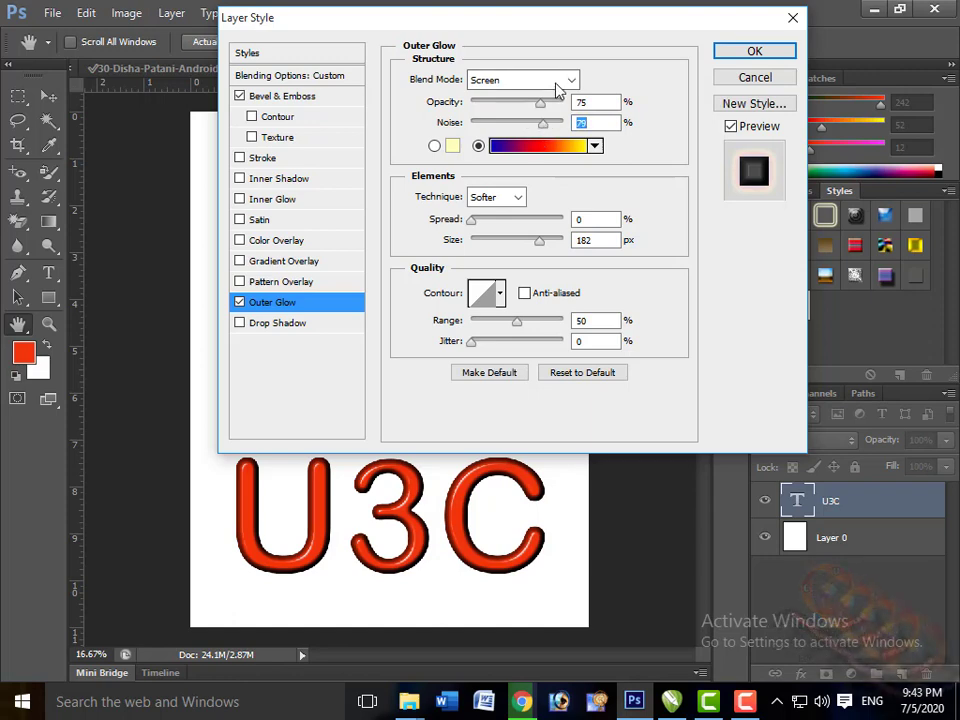
pyautogui.click(738, 53)
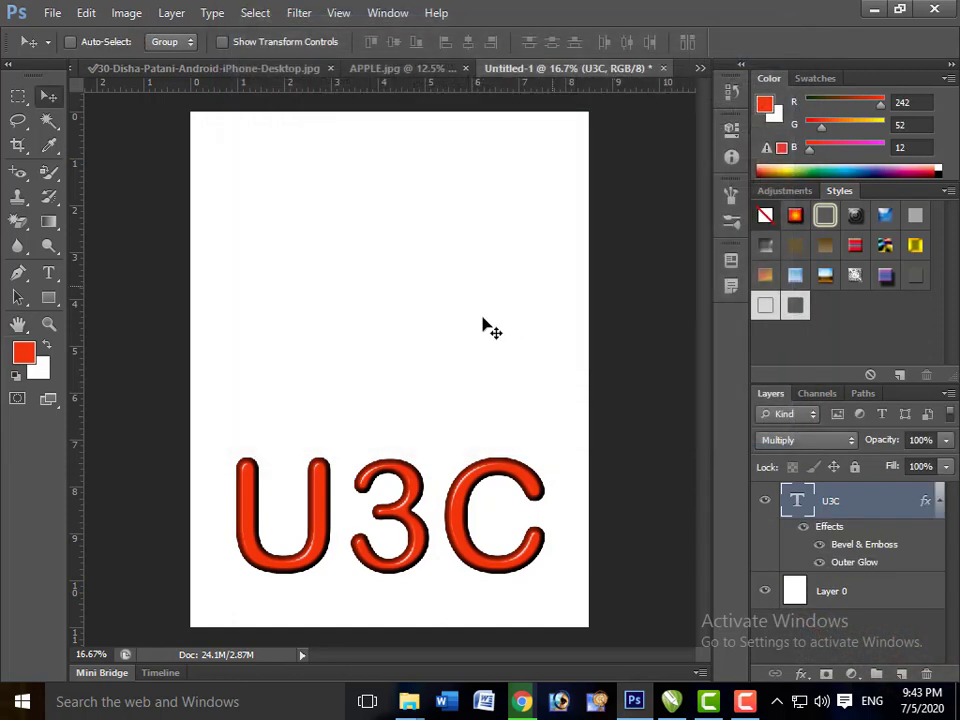
# Step: Examine the outer glow up close around the edges of the letter C
pyautogui.hotkey('ctrl', '+')
pyautogui.hotkey('ctrl', '+')
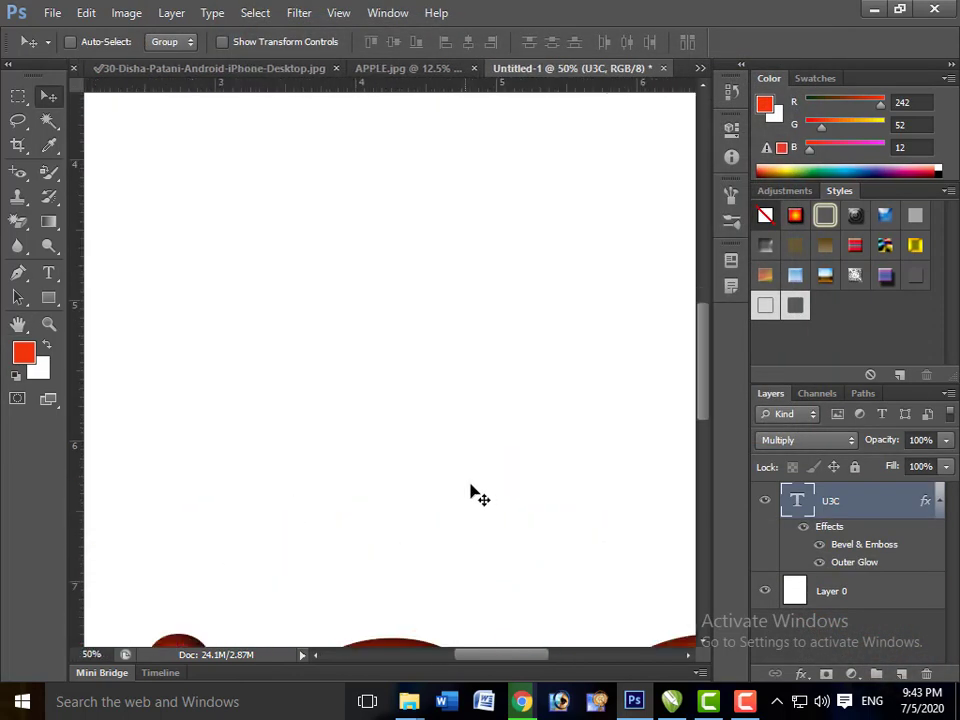
pyautogui.press('space')
pyautogui.moveTo(501, 527); pyautogui.dragTo(454, 352)
pyautogui.moveTo(460, 473); pyautogui.dragTo(271, 309)
pyautogui.moveTo(456, 370); pyautogui.dragTo(355, 403)
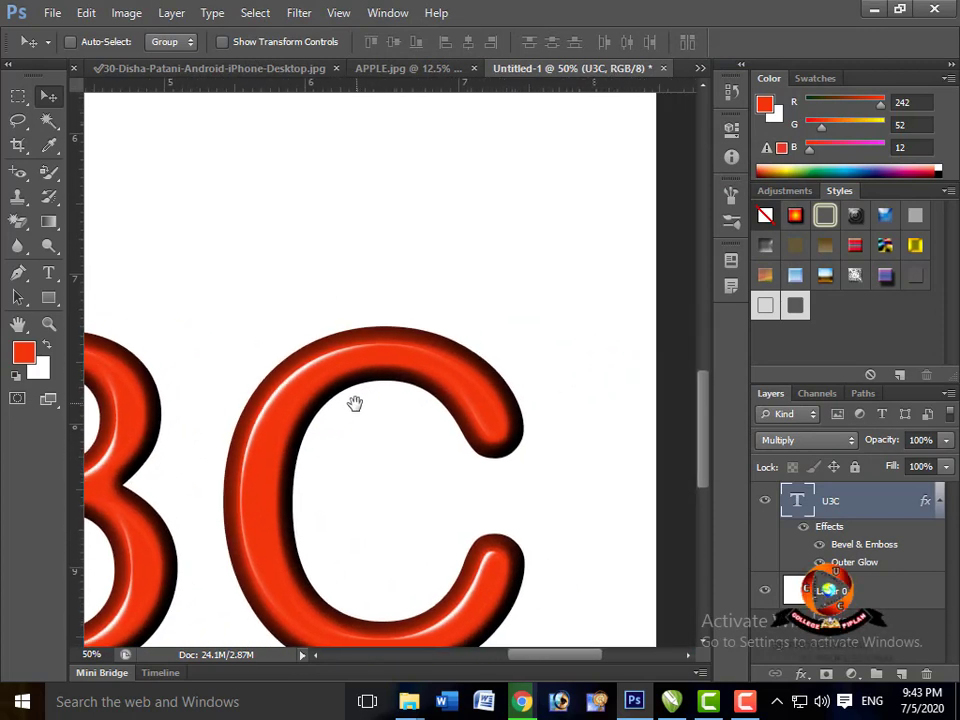
pyautogui.hotkey('ctrl', '+')
pyautogui.press('space')
pyautogui.moveTo(465, 349); pyautogui.dragTo(434, 375)
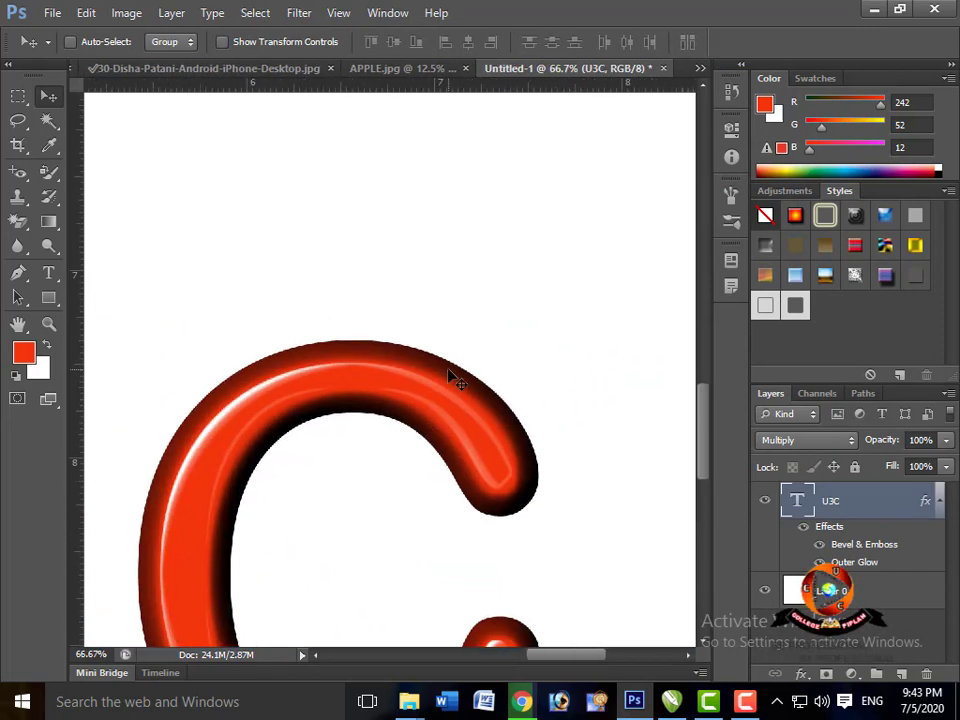
# Step: Reopen the text layer's style settings and set the outer glow's opacity to 100%, noise to 93%, spread to 54% and range to 69%
pyautogui.click(174, 13)
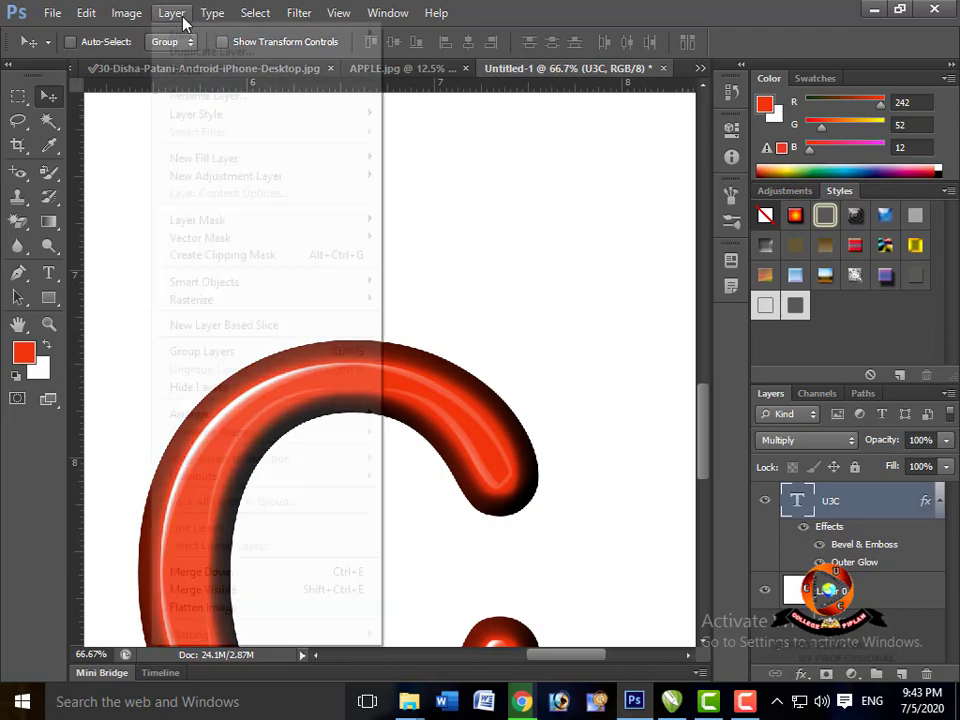
pyautogui.moveTo(268, 117)
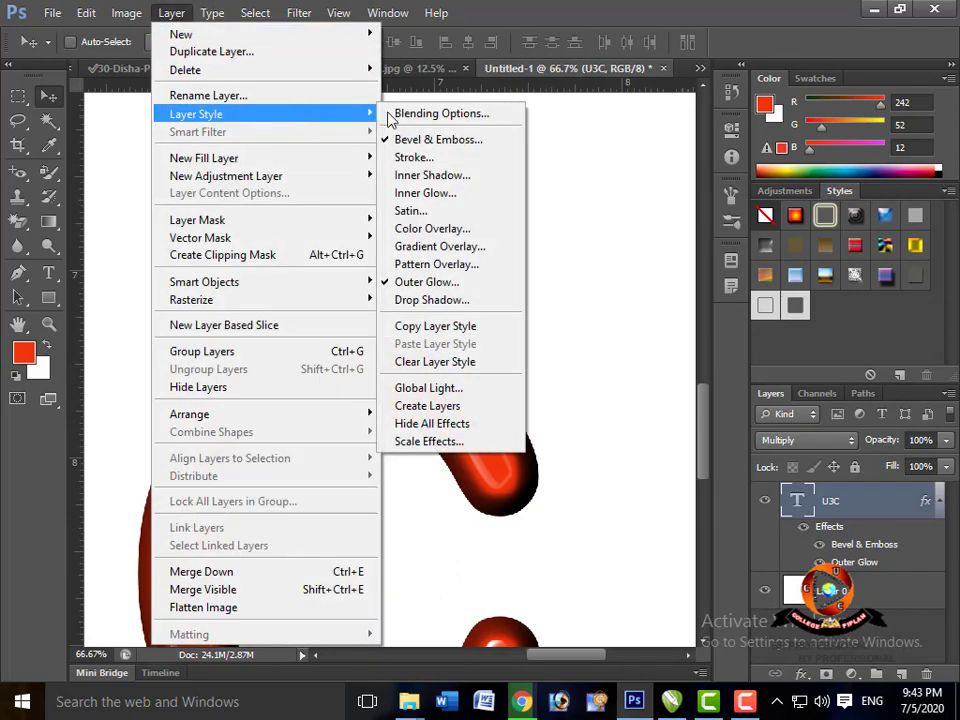
pyautogui.click(416, 115)
pyautogui.moveTo(378, 20); pyautogui.dragTo(532, 15)
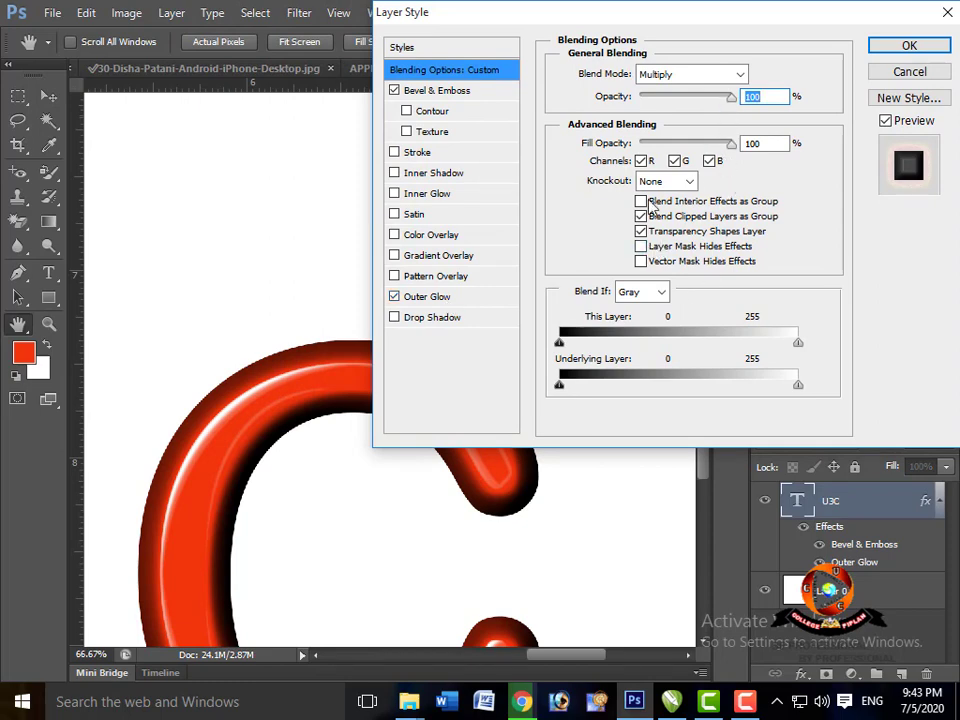
pyautogui.click(444, 299)
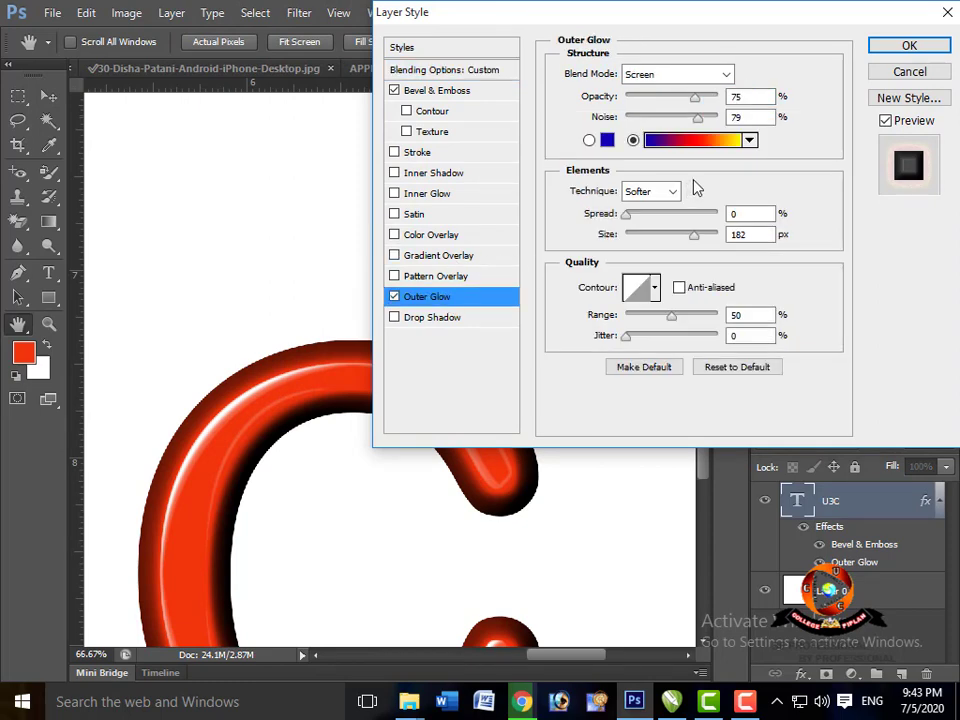
pyautogui.moveTo(695, 99); pyautogui.dragTo(714, 122)
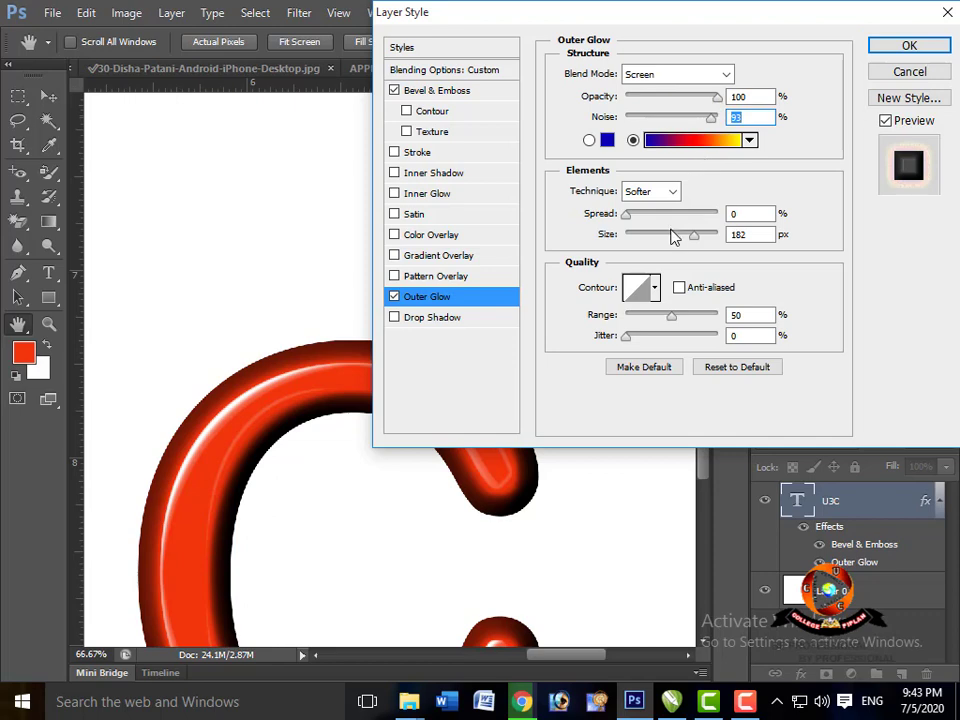
pyautogui.moveTo(650, 220); pyautogui.dragTo(656, 220)
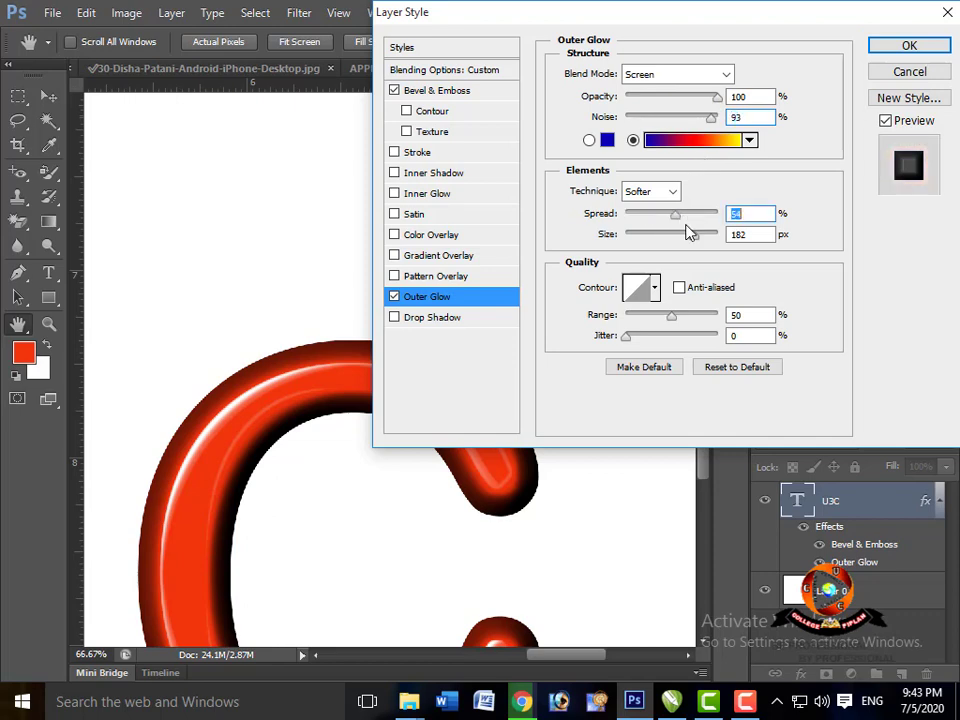
pyautogui.moveTo(680, 320); pyautogui.dragTo(687, 323)
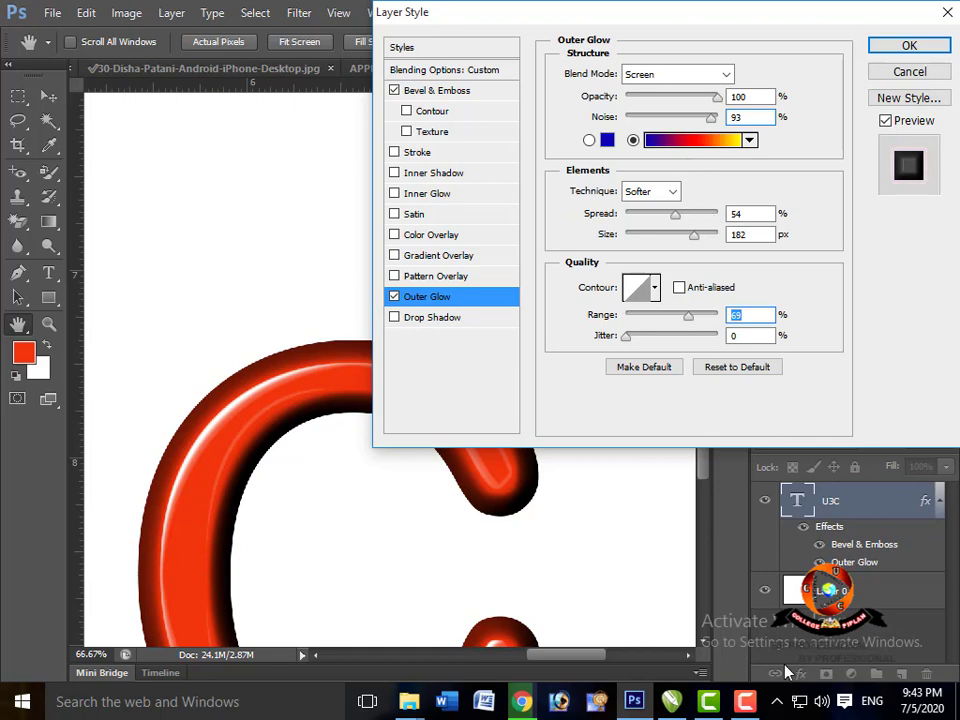
# Step: Reset the outer glow to its defaults, set noise to 36%, spread to 26% and size to 100 px, and apply the layer style
pyautogui.click(756, 368)
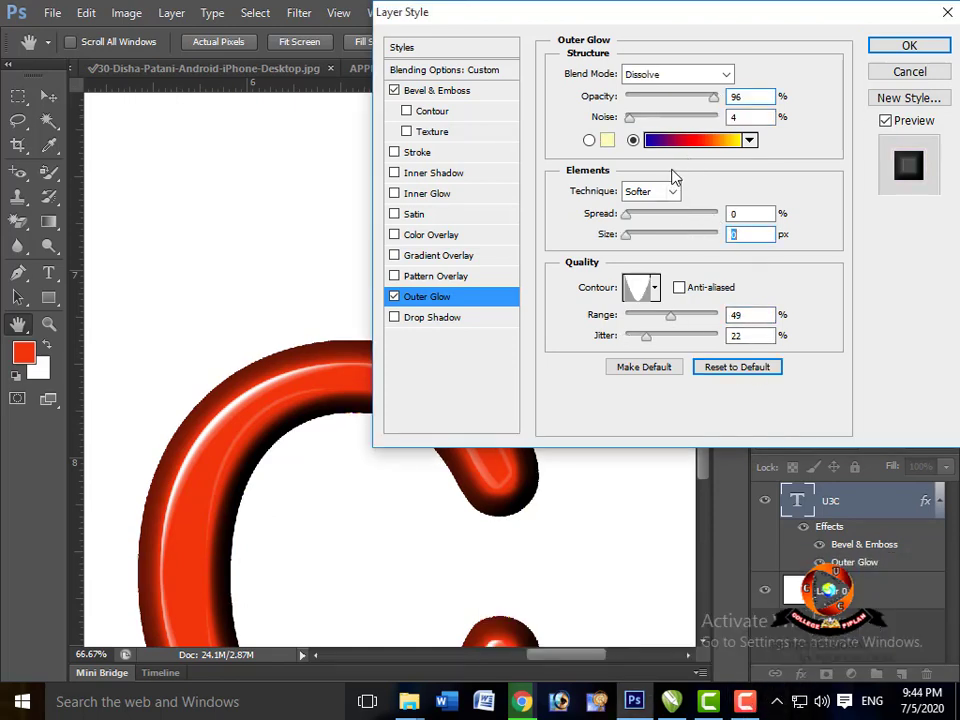
pyautogui.moveTo(626, 240); pyautogui.dragTo(645, 246)
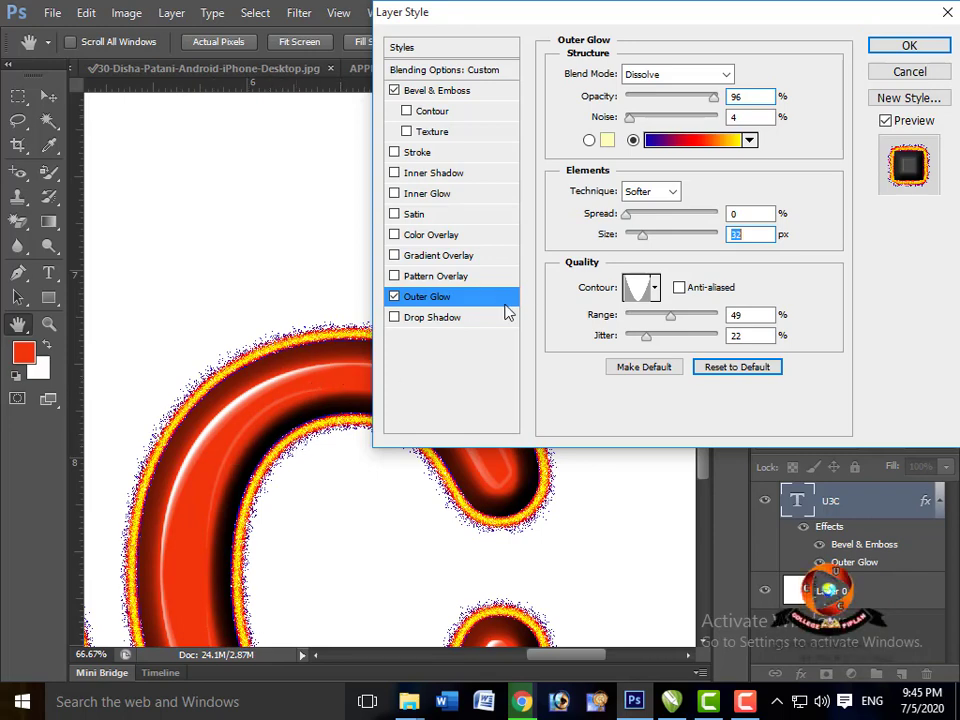
pyautogui.moveTo(634, 122); pyautogui.dragTo(660, 133)
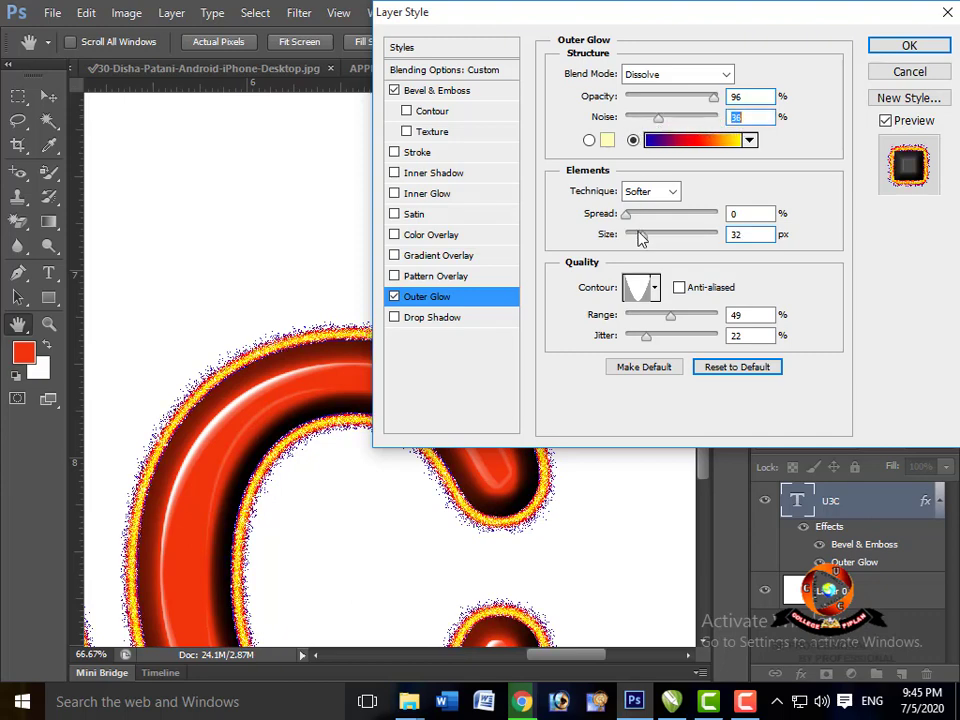
pyautogui.moveTo(641, 220); pyautogui.dragTo(657, 240)
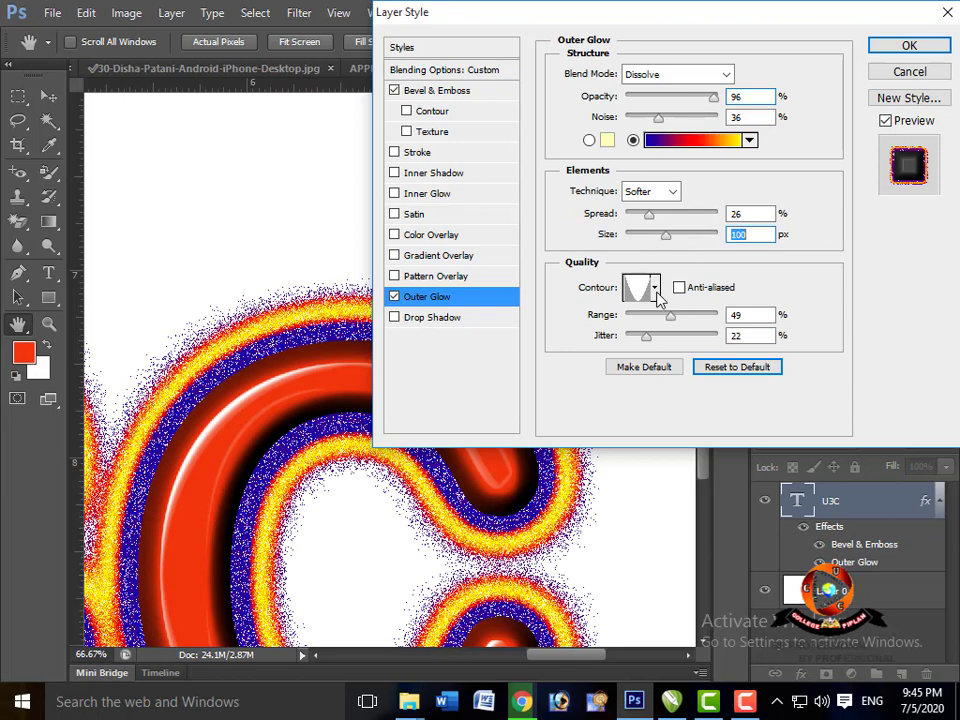
pyautogui.click(875, 50)
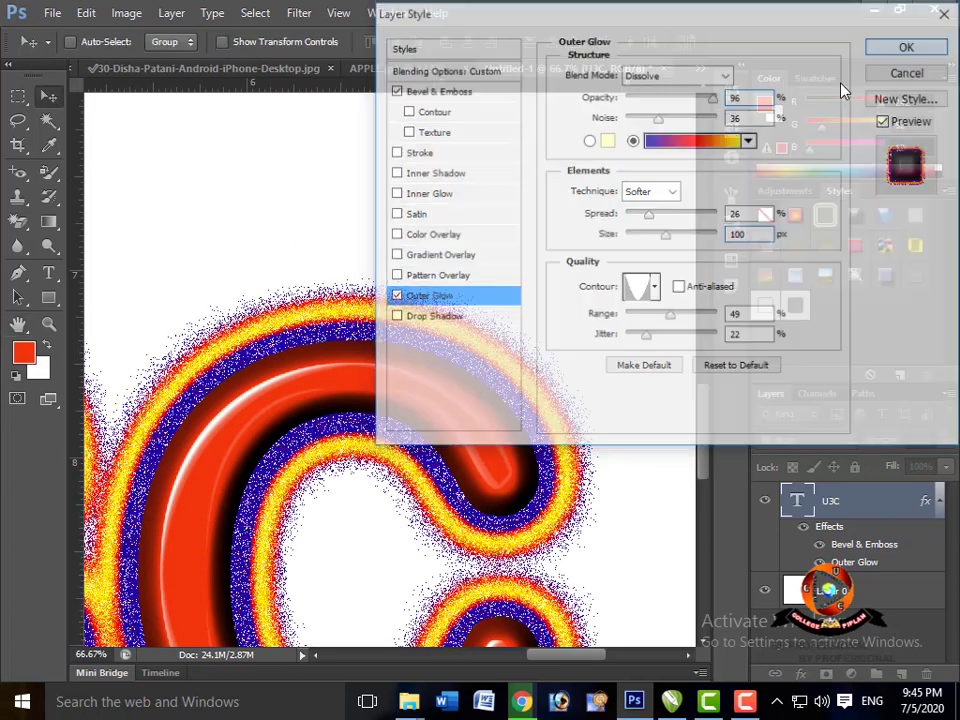
# Step: Reopen the text layer's style settings and set the outer glow's spread to 34%
pyautogui.hotkey('ctrl', '-')
pyautogui.hotkey('ctrl', '-')
pyautogui.hotkey('ctrl', '-')
pyautogui.hotkey('ctrl', '-')
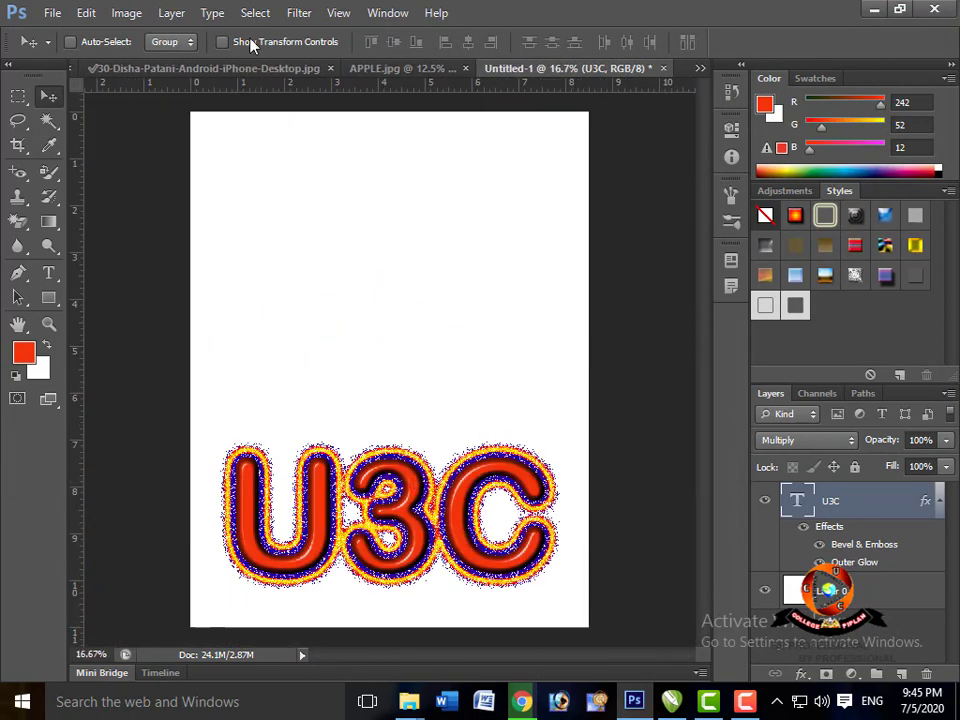
pyautogui.click(172, 14)
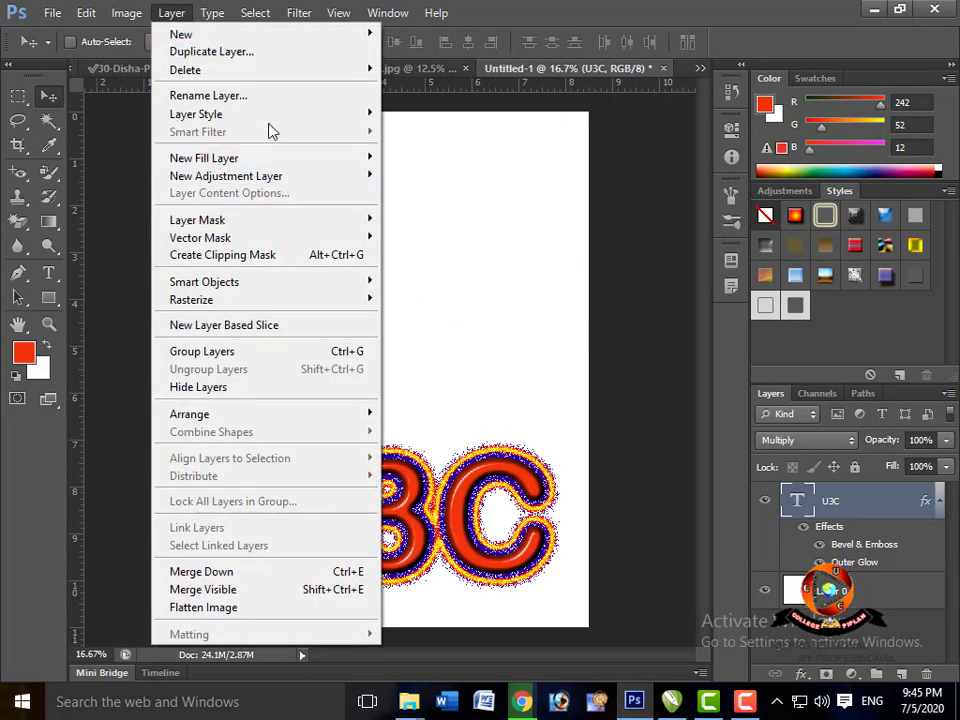
pyautogui.moveTo(274, 114)
pyautogui.click(400, 115)
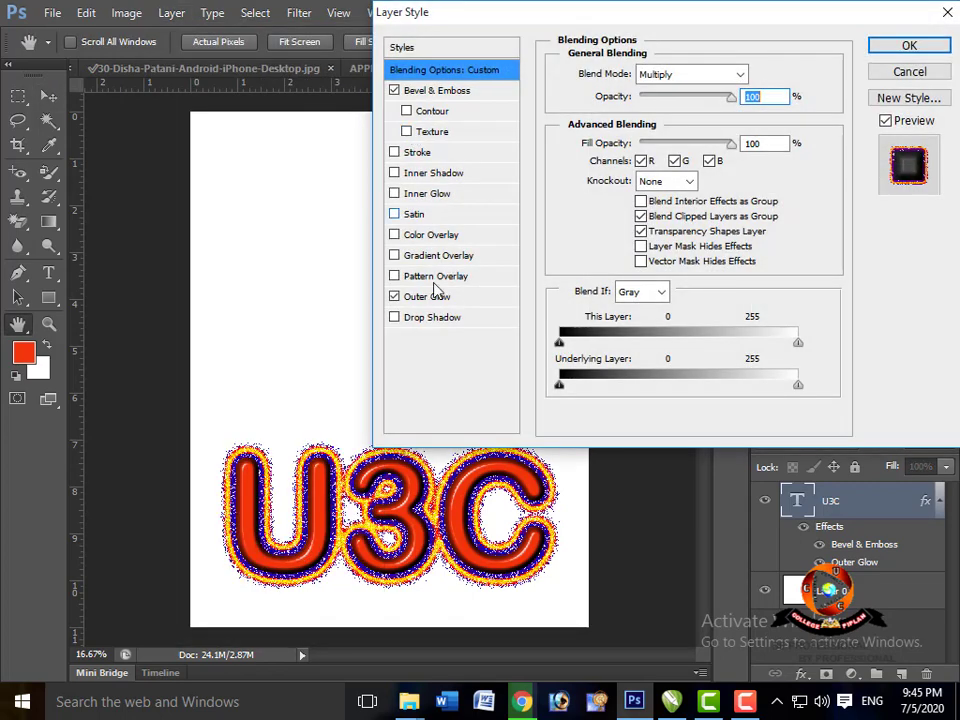
pyautogui.click(440, 297)
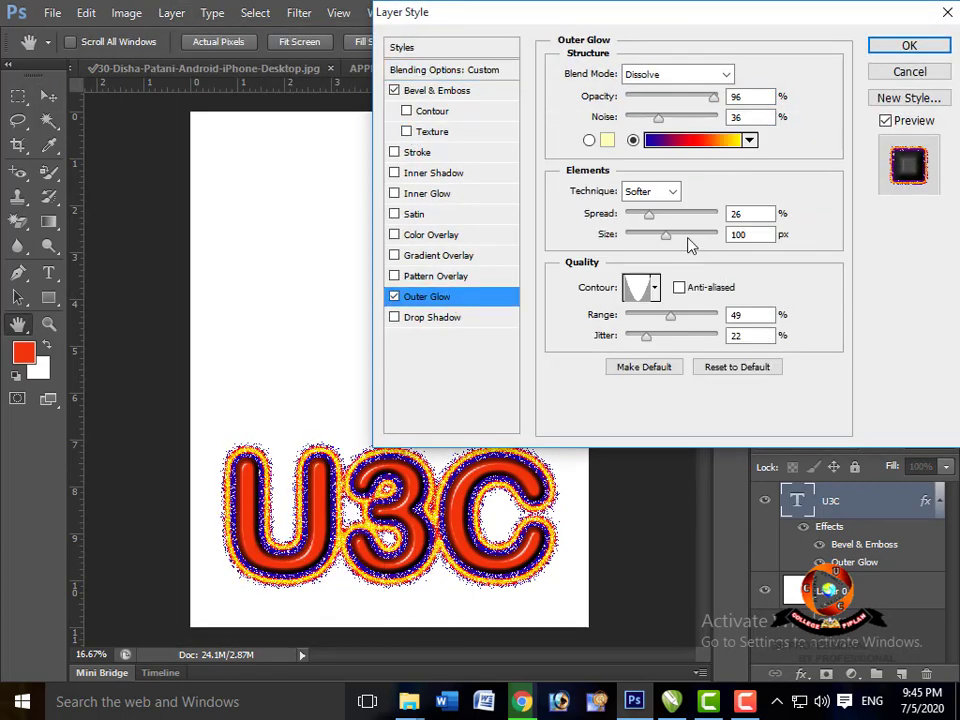
pyautogui.moveTo(676, 215); pyautogui.dragTo(656, 215)
# Step: Try several outer glow contours, settle on the twin-peaked sawtooth one, and set the range to 52% and jitter to 88%
pyautogui.click(656, 288)
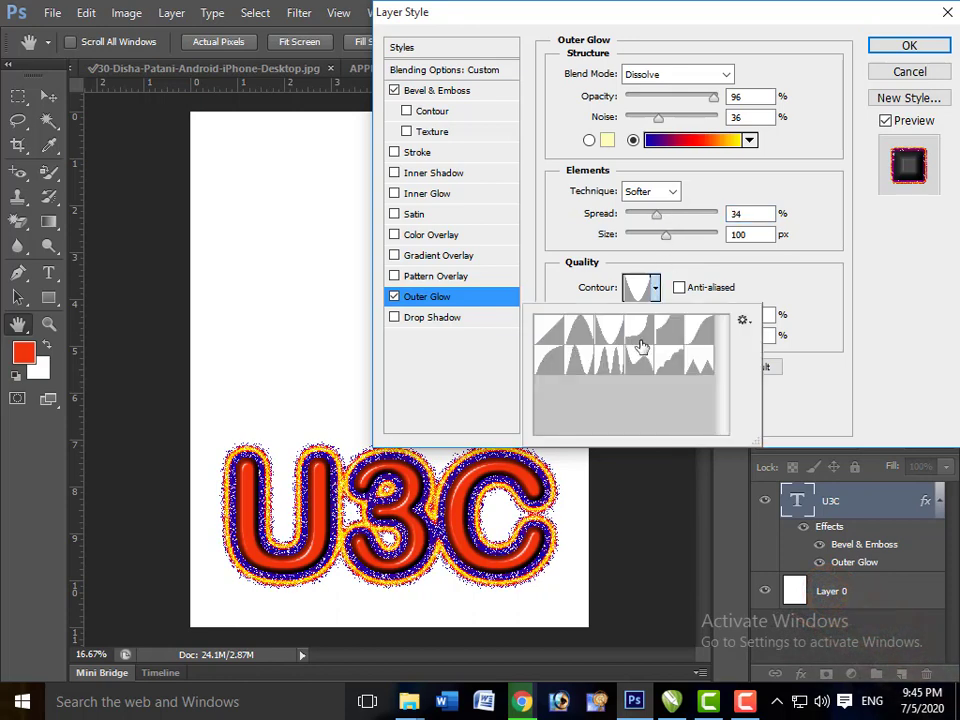
pyautogui.click(639, 332)
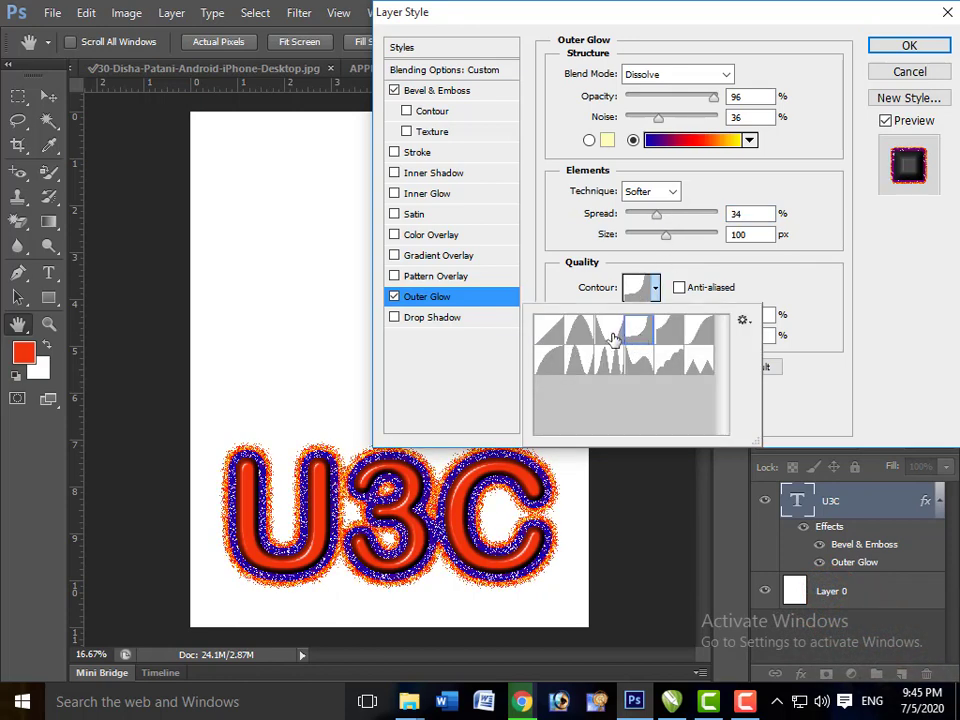
pyautogui.click(613, 335)
pyautogui.click(701, 332)
pyautogui.click(688, 368)
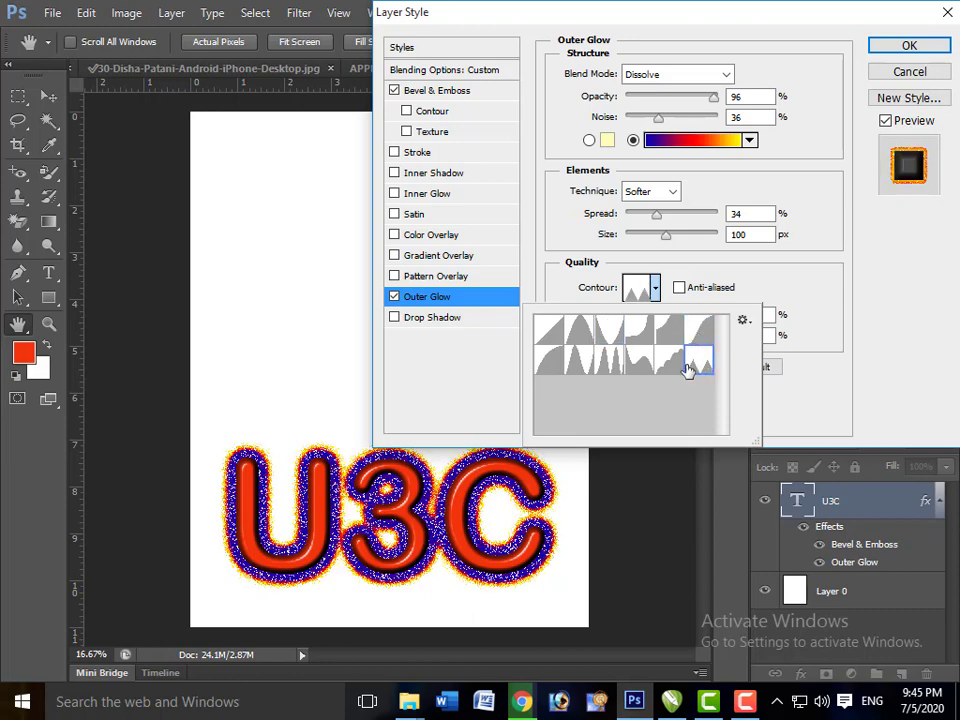
pyautogui.click(666, 369)
pyautogui.click(695, 367)
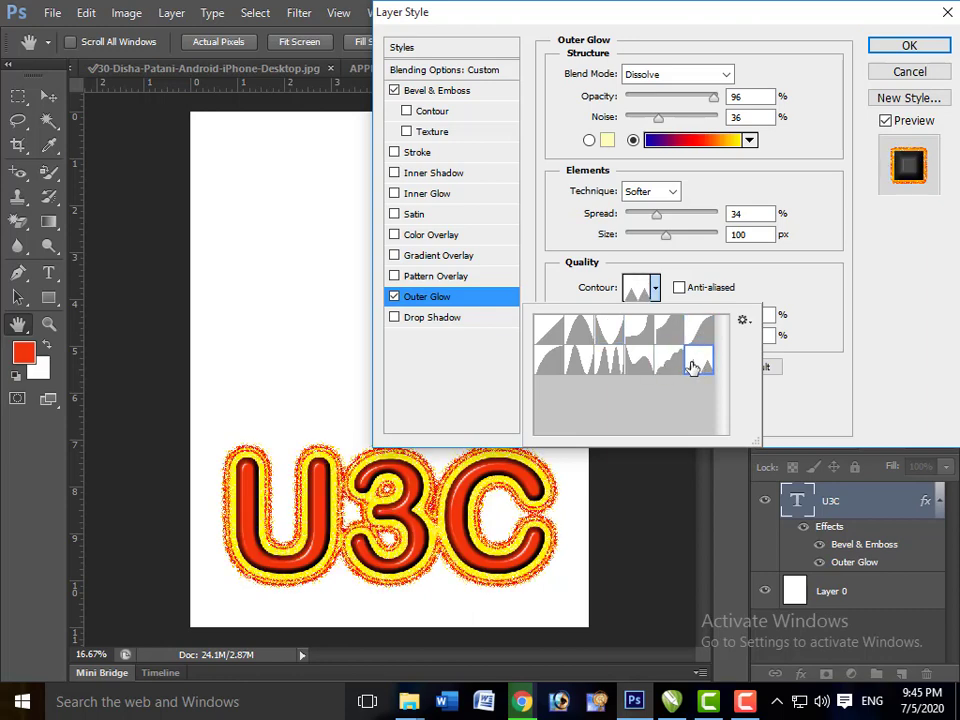
pyautogui.click(792, 272)
pyautogui.moveTo(672, 317); pyautogui.dragTo(707, 336)
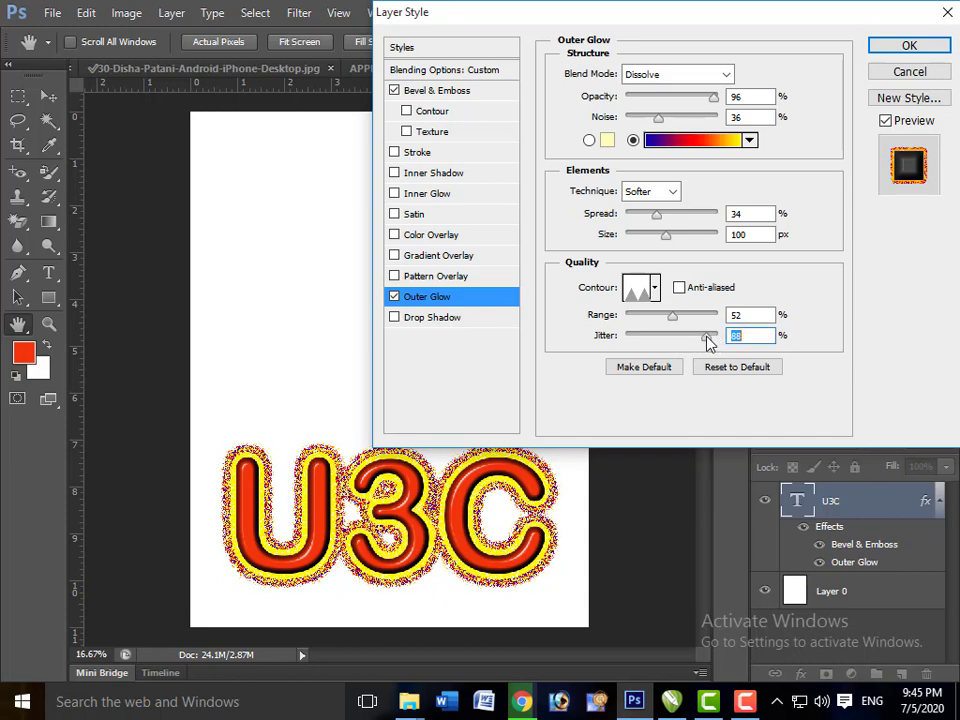
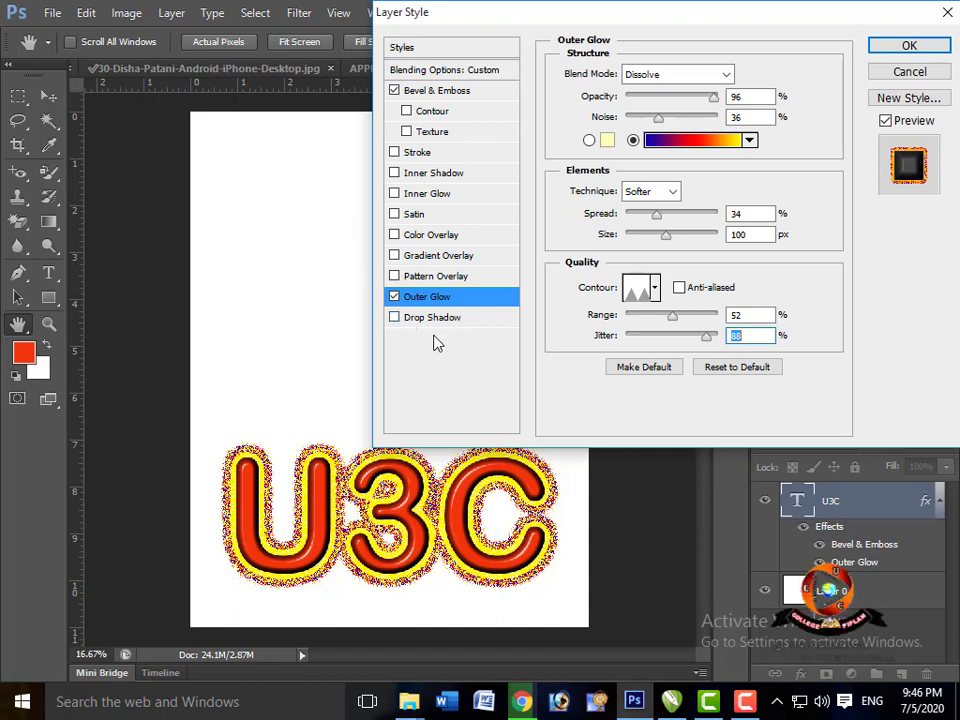
# Step: Replace the Outer Glow with a Drop Shadow at 100% opacity, 0 px distance, 38% spread and 81 px size
pyautogui.click(394, 297)
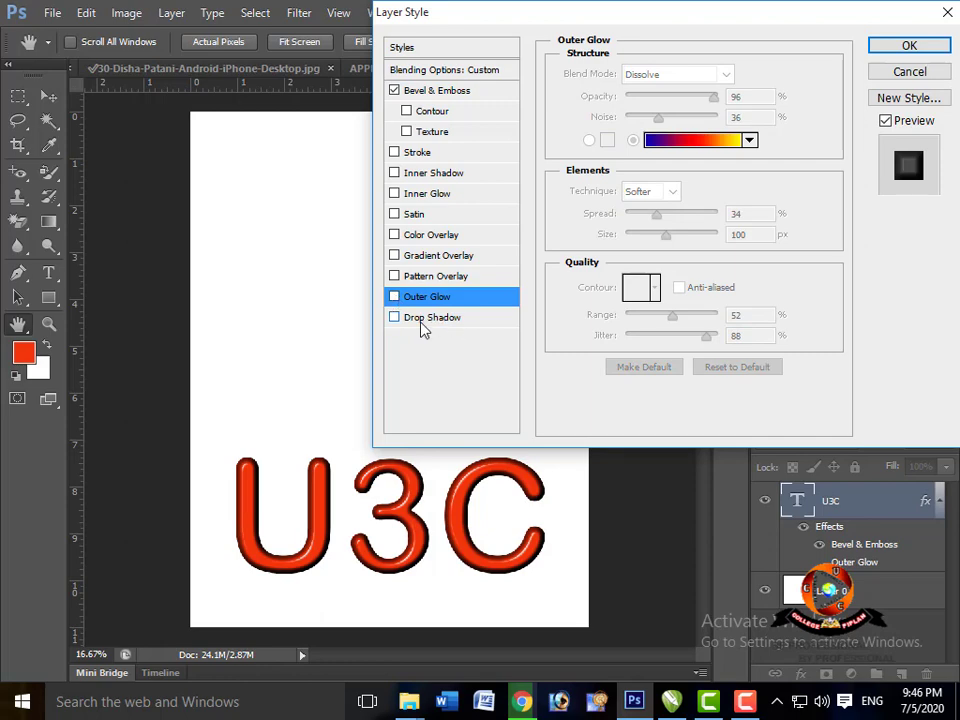
pyautogui.click(423, 318)
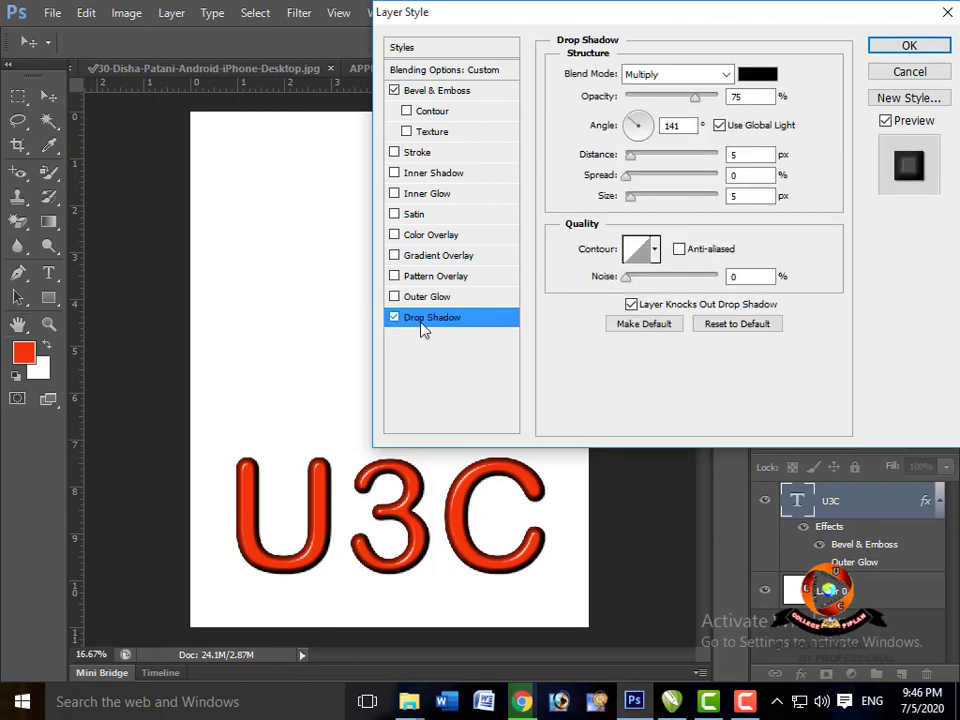
pyautogui.click(659, 196)
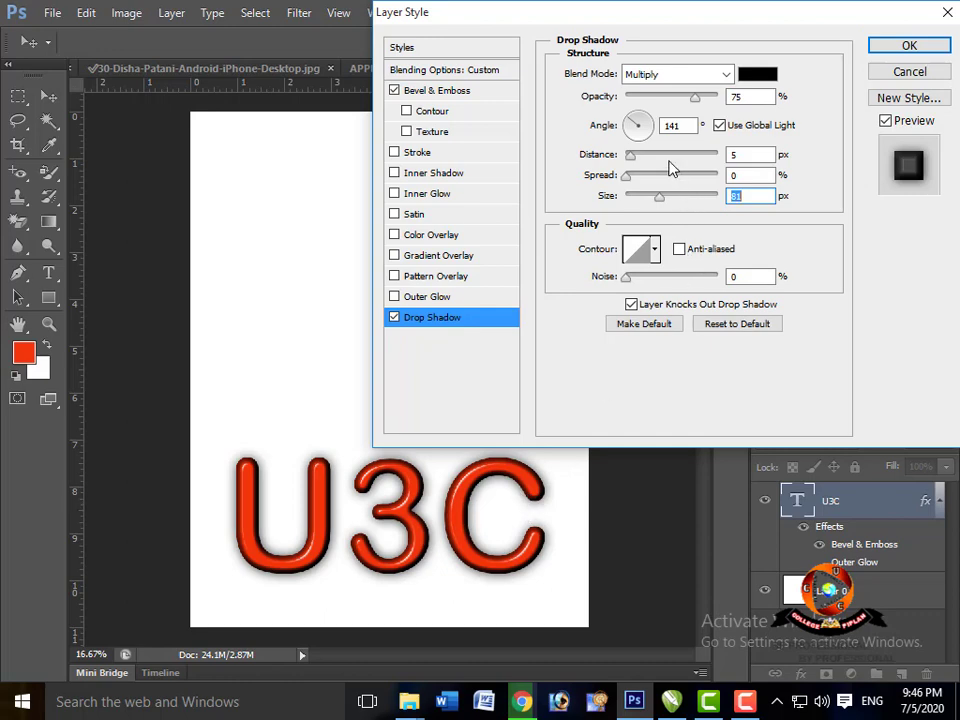
pyautogui.moveTo(696, 97); pyautogui.dragTo(724, 99)
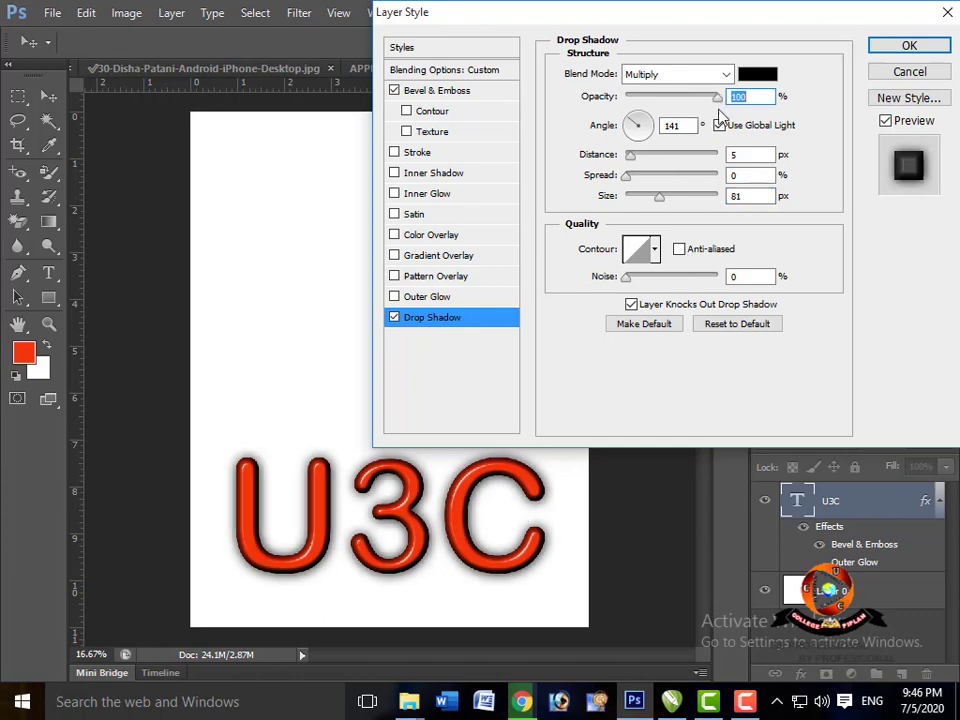
pyautogui.click(648, 156)
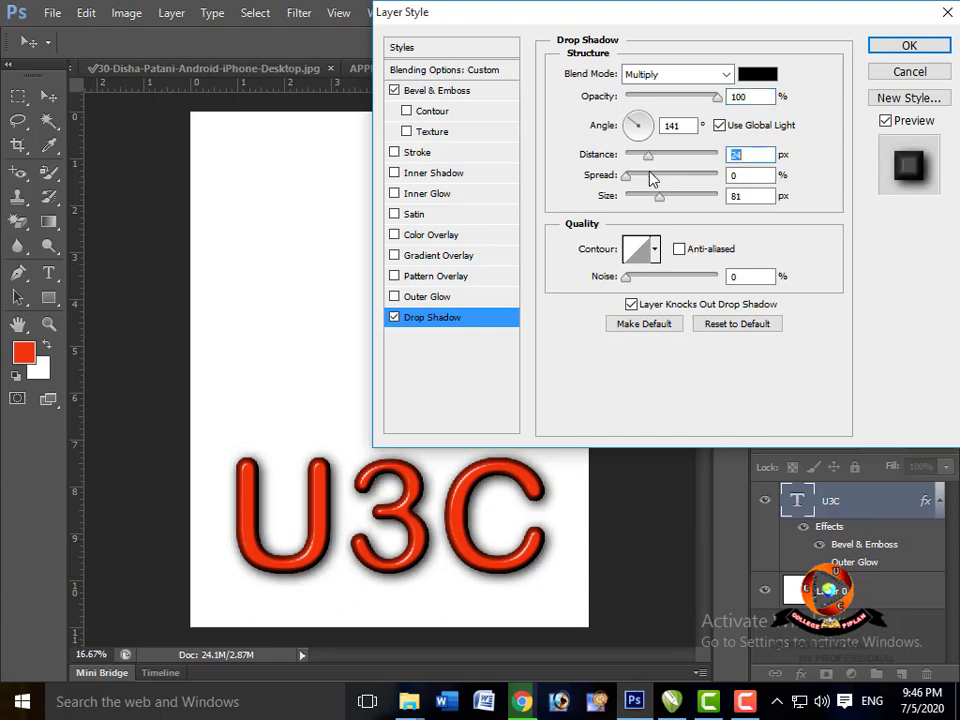
pyautogui.moveTo(645, 156); pyautogui.dragTo(662, 182)
pyautogui.click(660, 176)
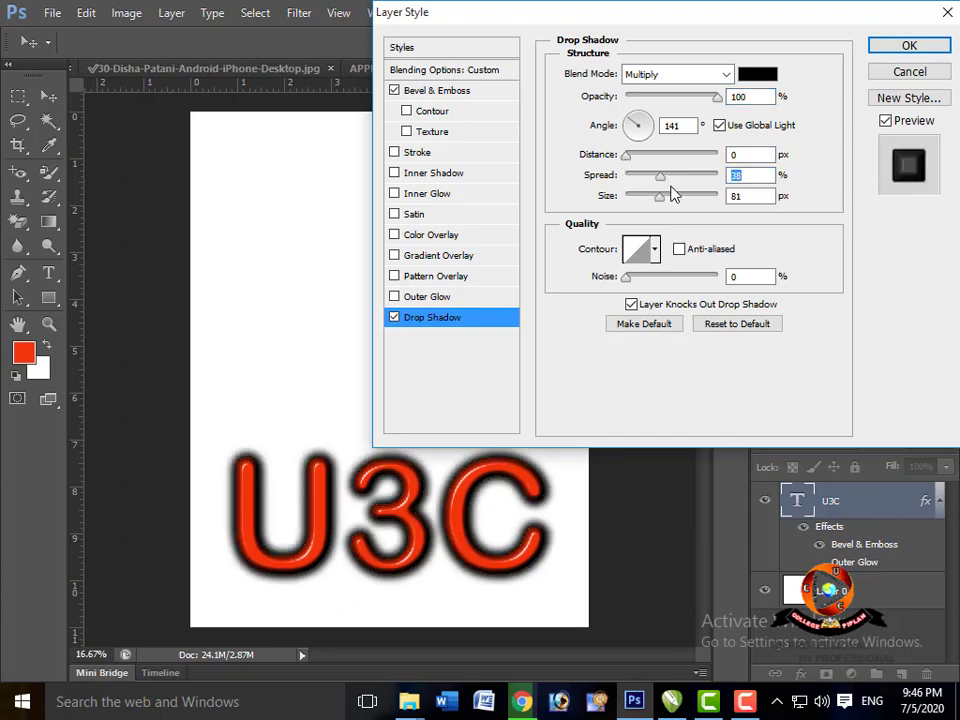
# Step: Give the drop shadow the inverted cone contour and set its noise to 33%
pyautogui.click(655, 250)
pyautogui.click(643, 294)
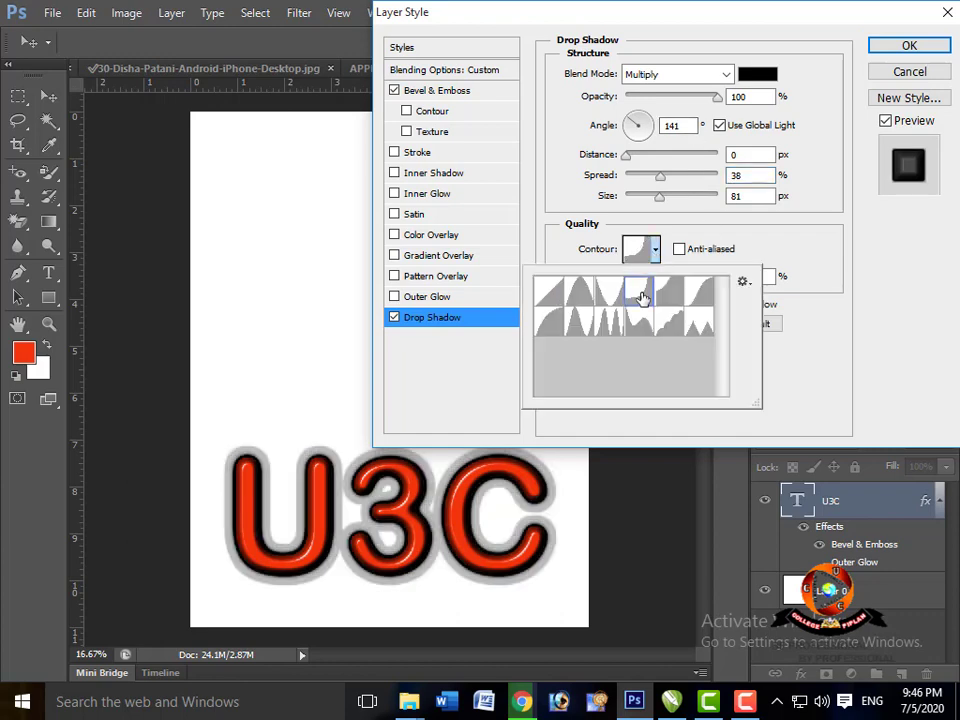
pyautogui.click(607, 293)
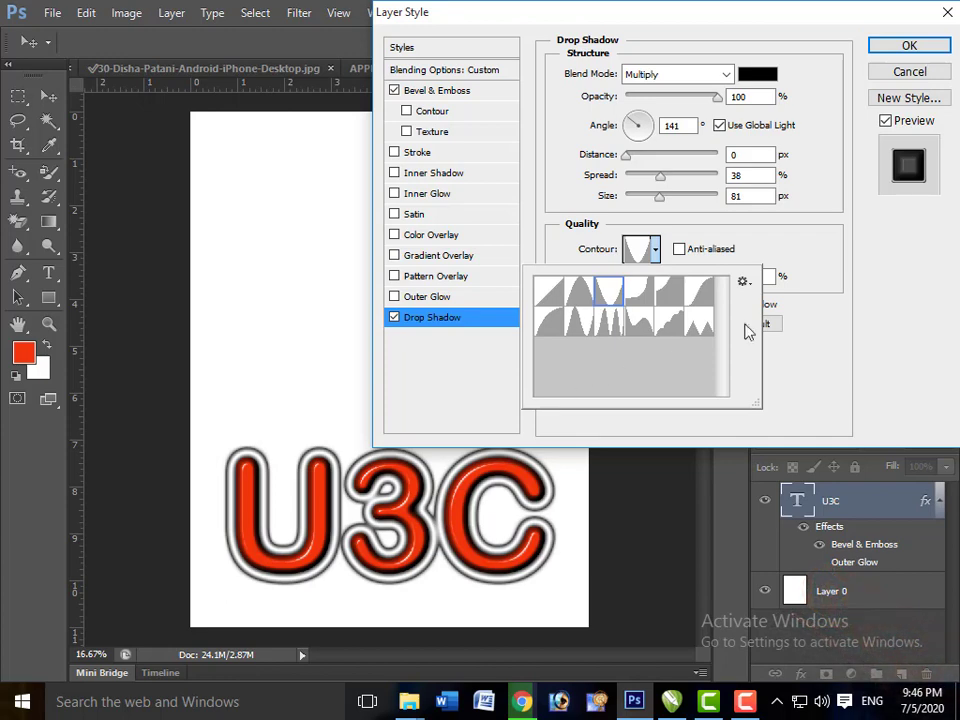
pyautogui.click(823, 316)
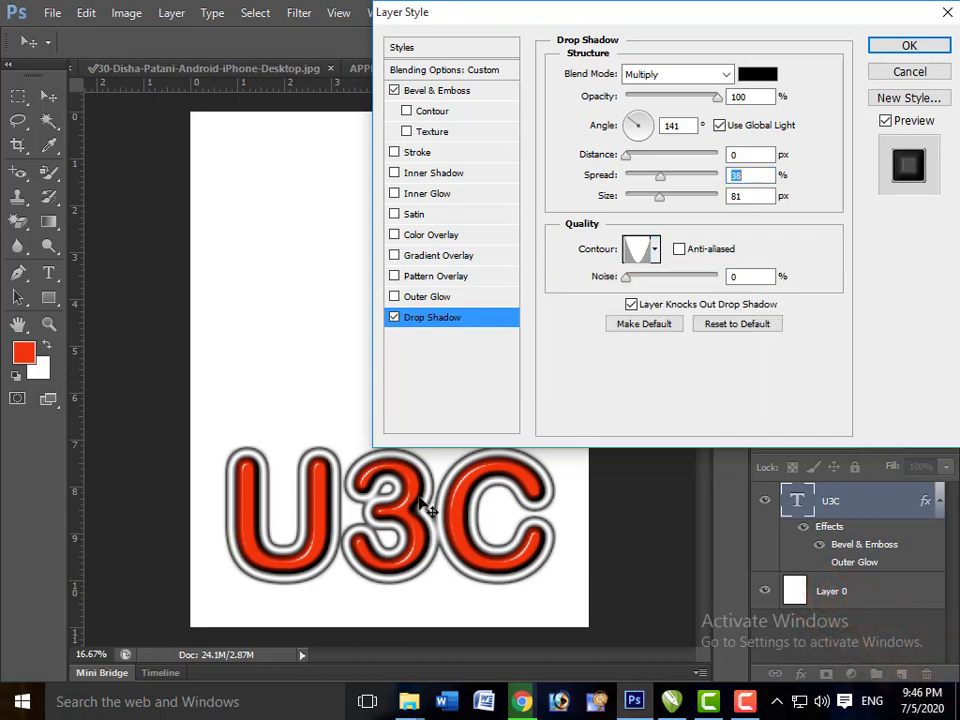
pyautogui.click(659, 283)
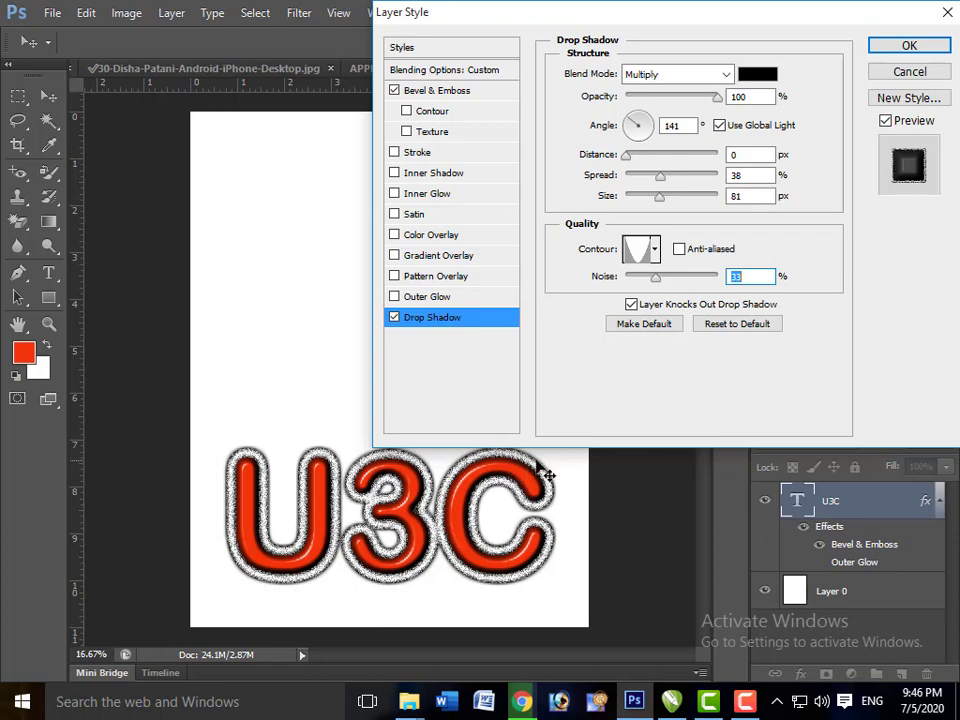
# Step: Change the drop shadow's blend mode to Dissolve and set its angle to 146°
pyautogui.click(729, 75)
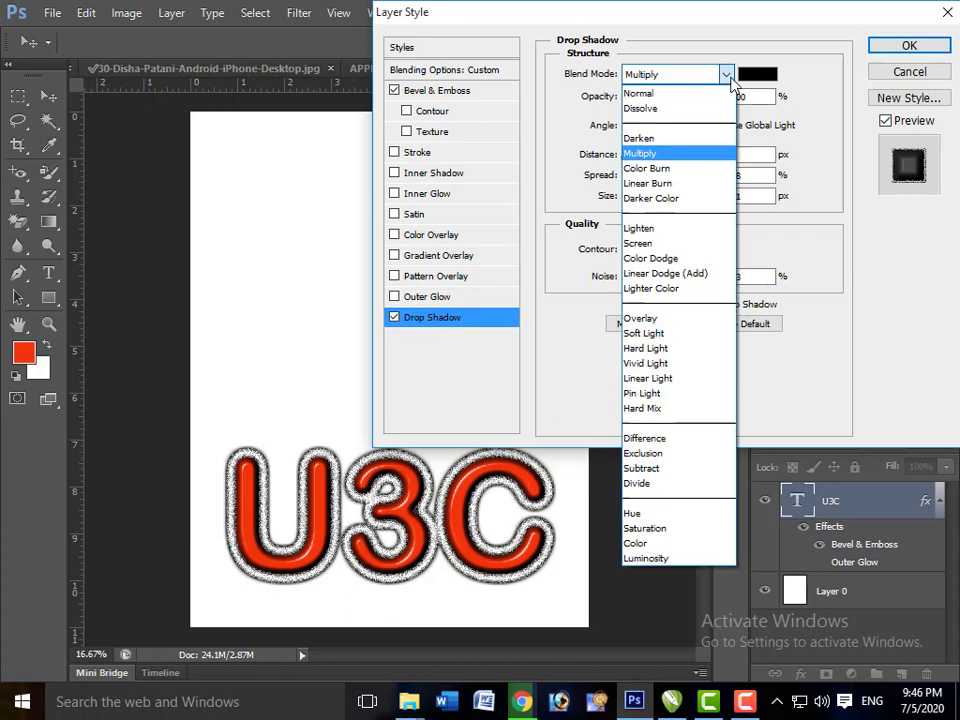
pyautogui.click(718, 108)
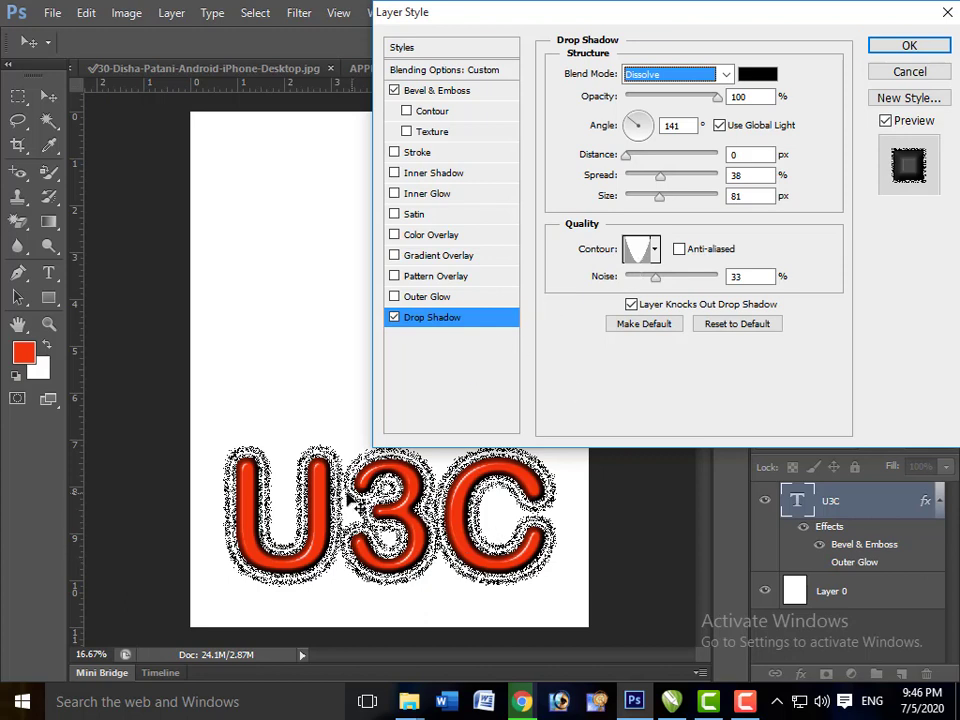
pyautogui.click(647, 127)
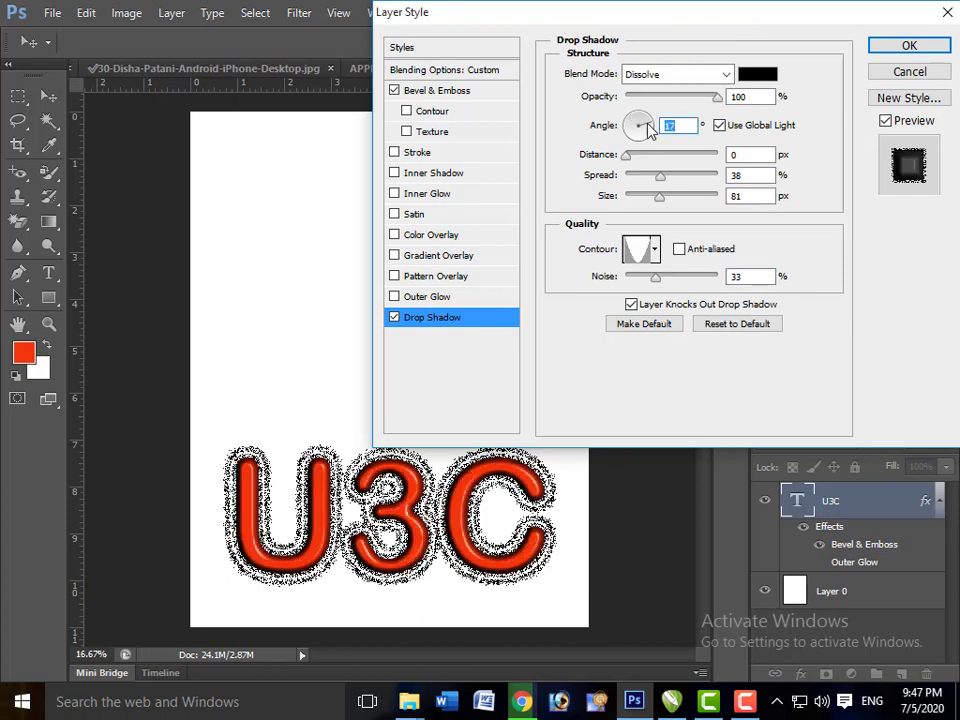
pyautogui.click(629, 119)
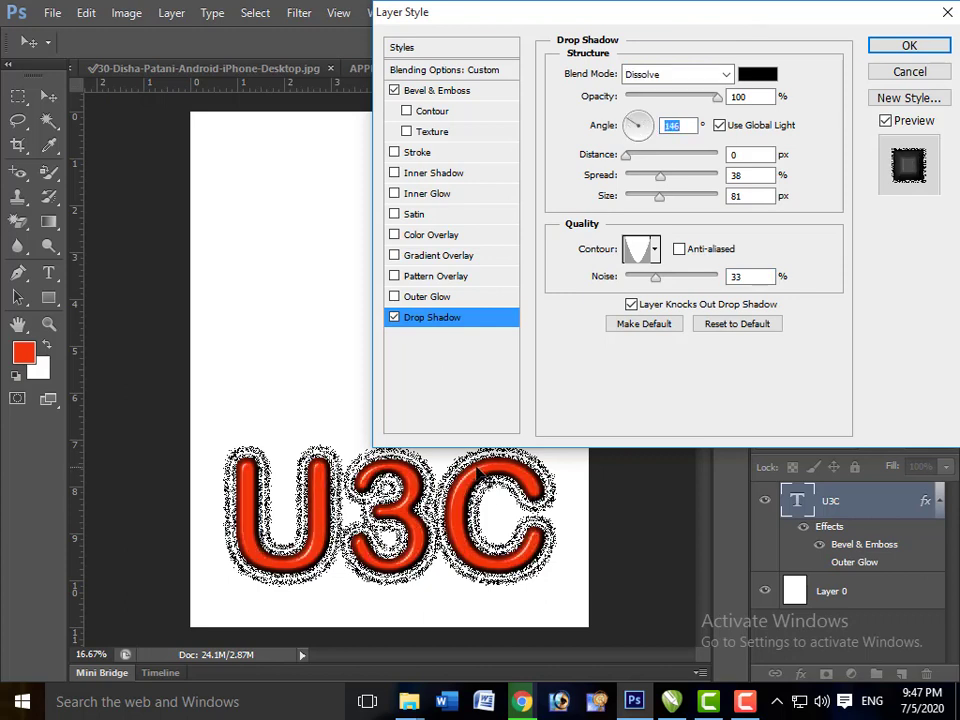
# Step: Try the Lighten and Darken blend modes on the drop shadow, return it to Dissolve, and apply the layer style
pyautogui.click(727, 76)
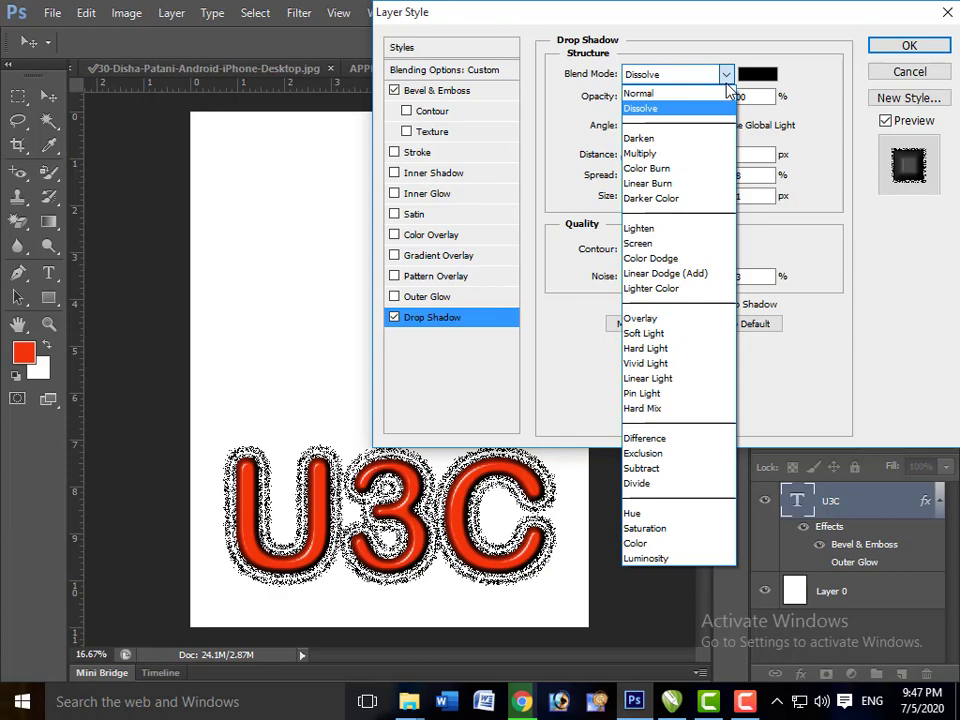
pyautogui.click(718, 230)
pyautogui.click(729, 77)
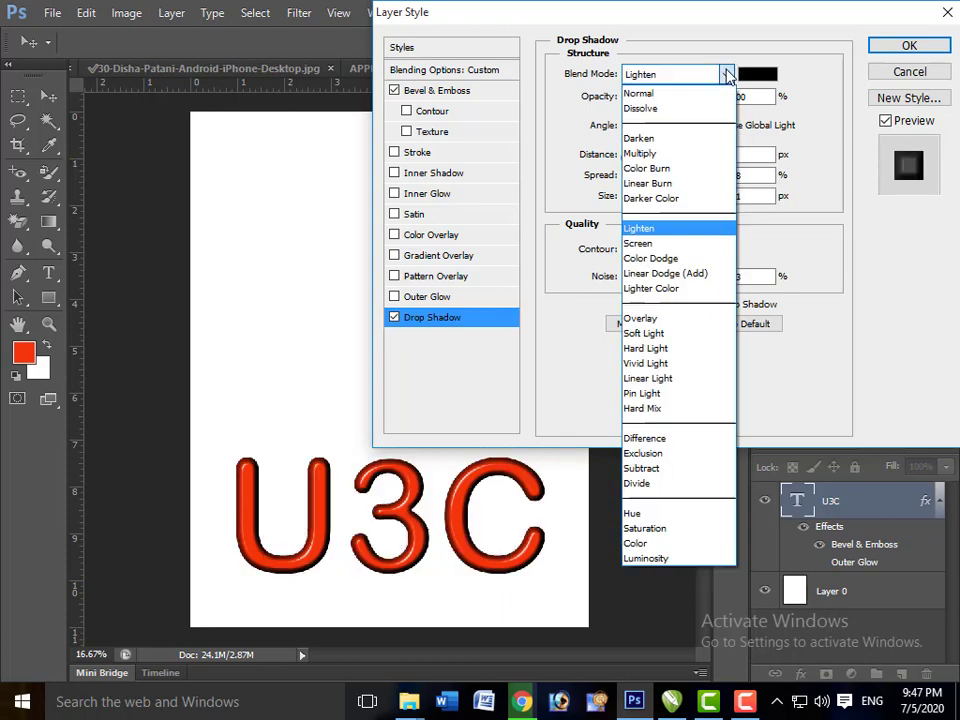
pyautogui.click(705, 141)
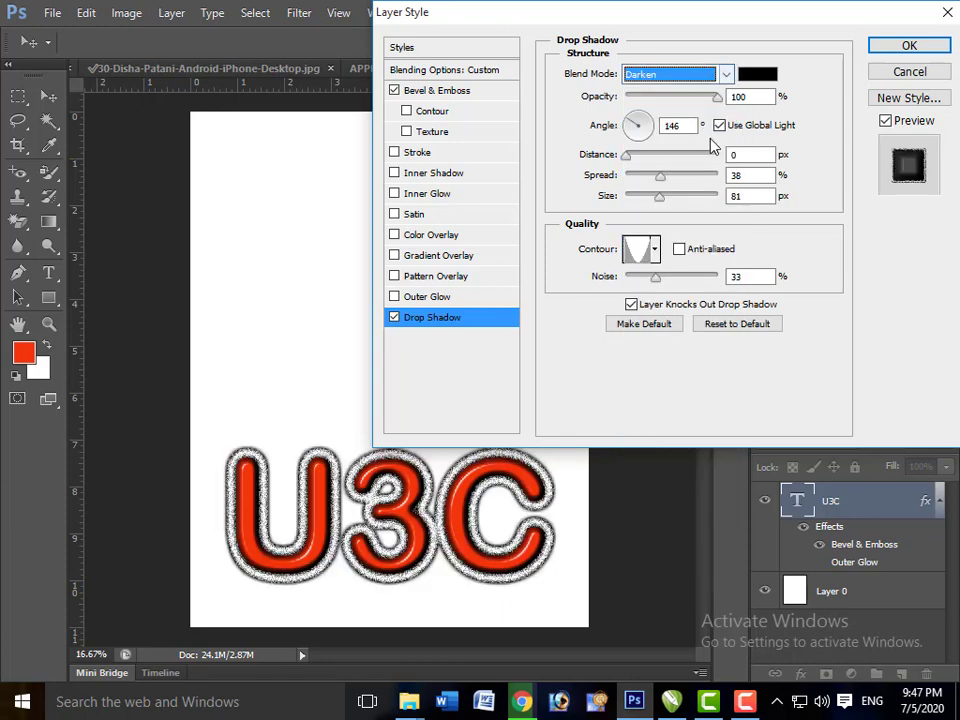
pyautogui.click(727, 77)
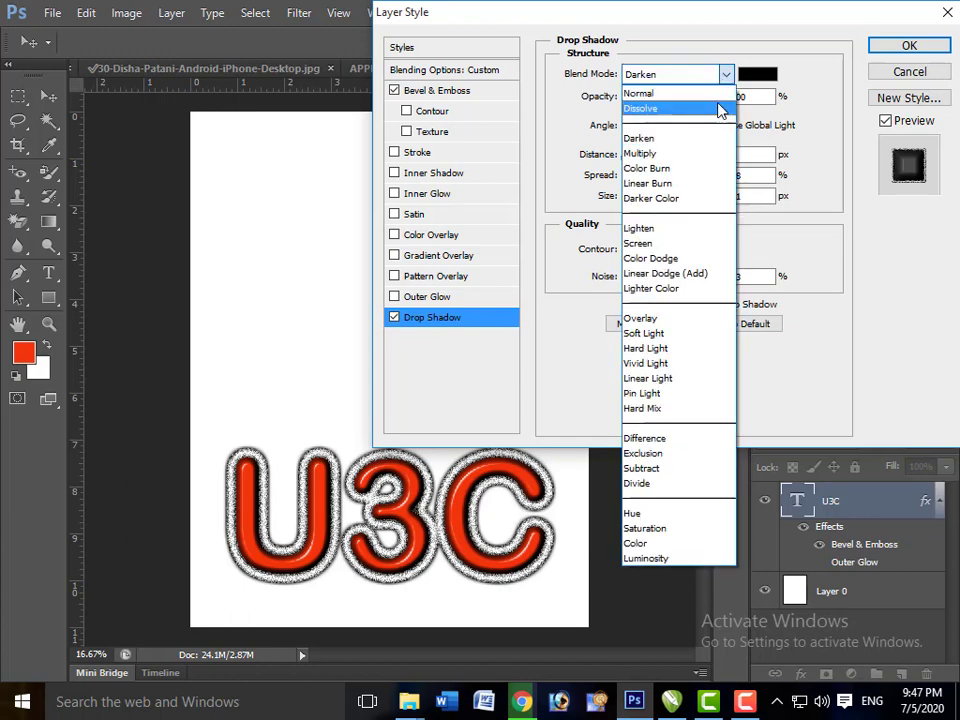
pyautogui.click(721, 108)
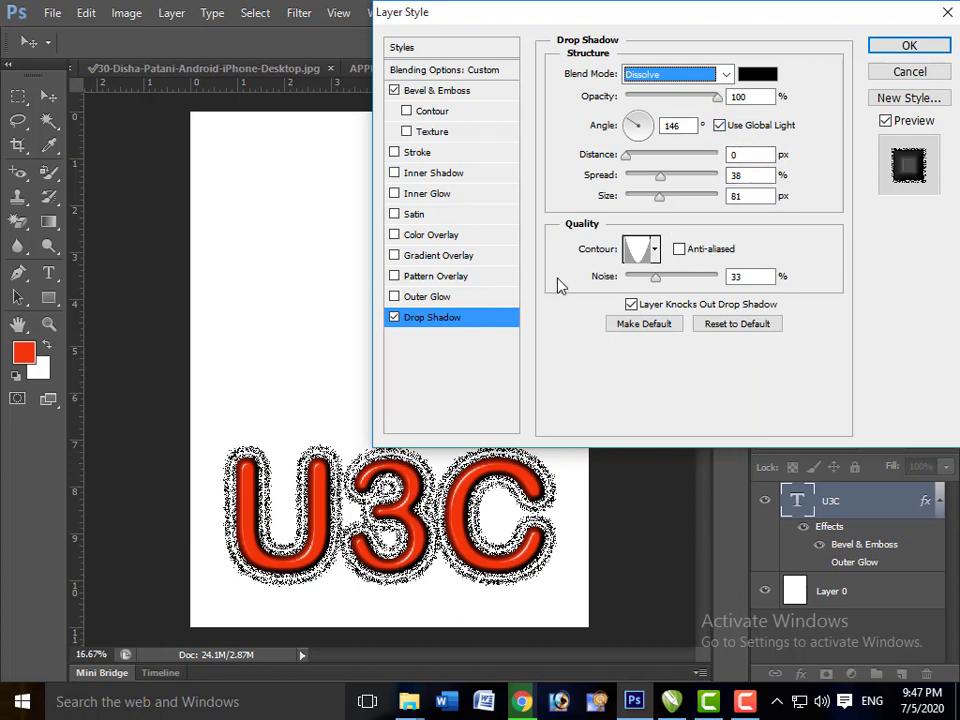
pyautogui.click(909, 45)
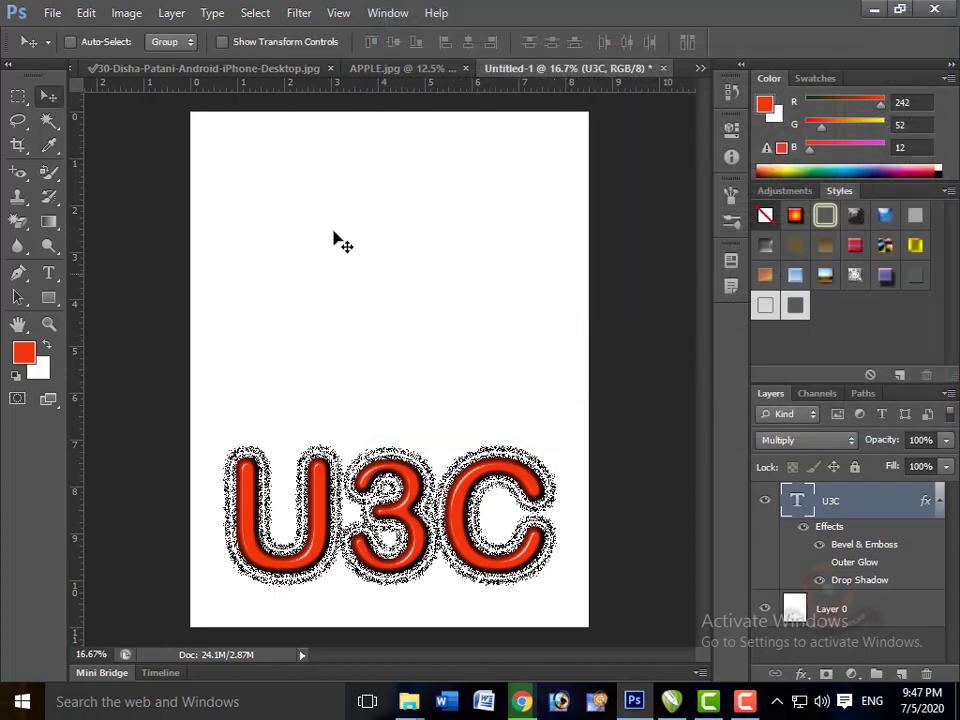
# Step: Copy the layer style of the U3C text layer
pyautogui.click(171, 12)
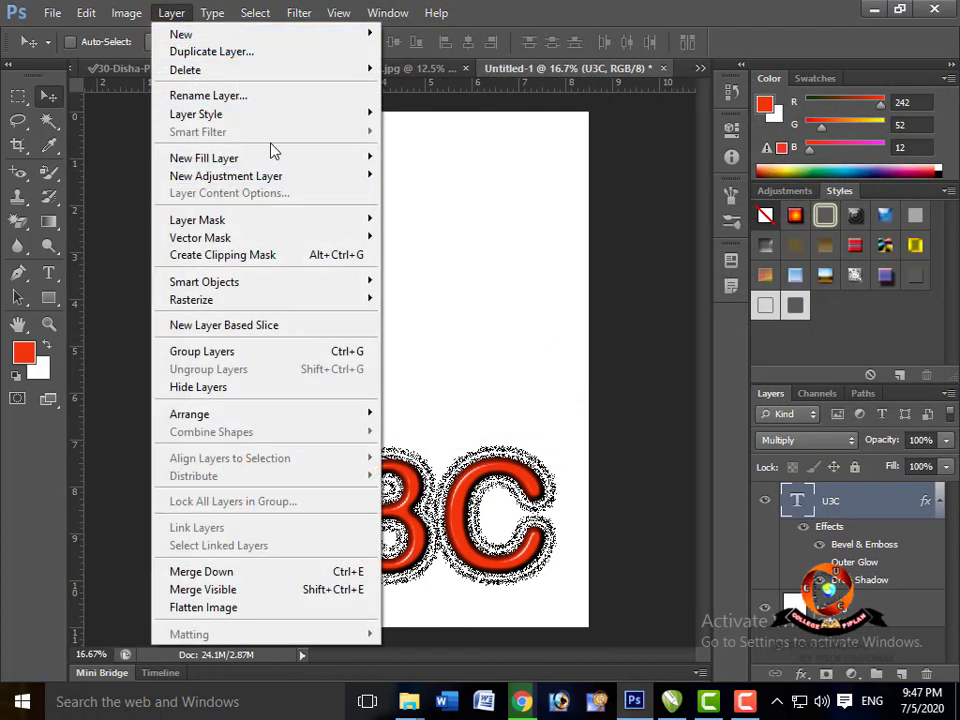
pyautogui.moveTo(281, 124)
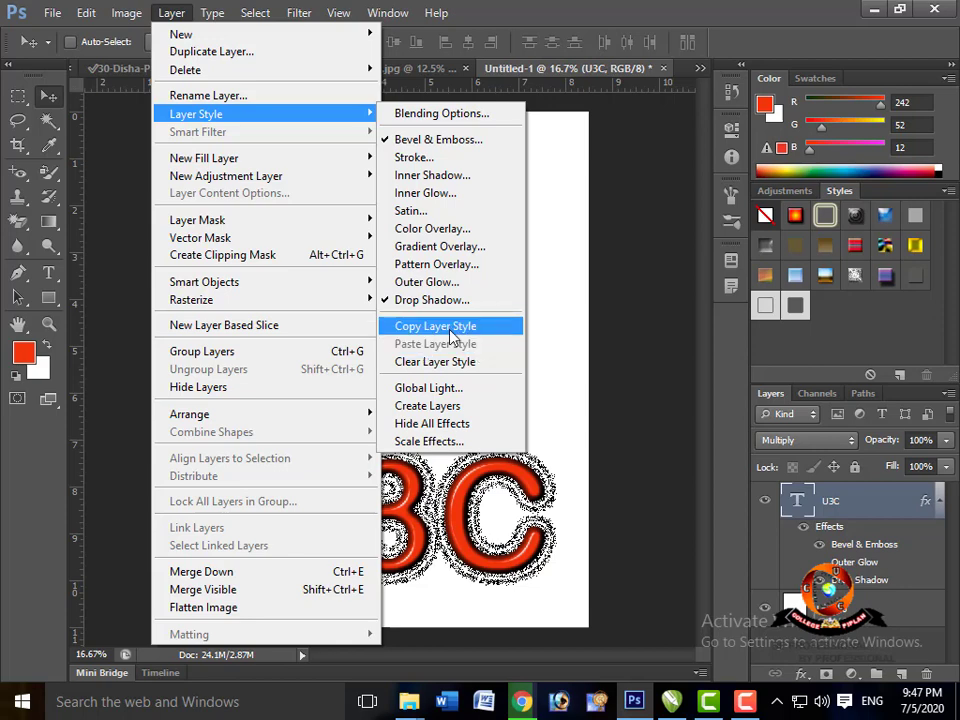
pyautogui.click(449, 330)
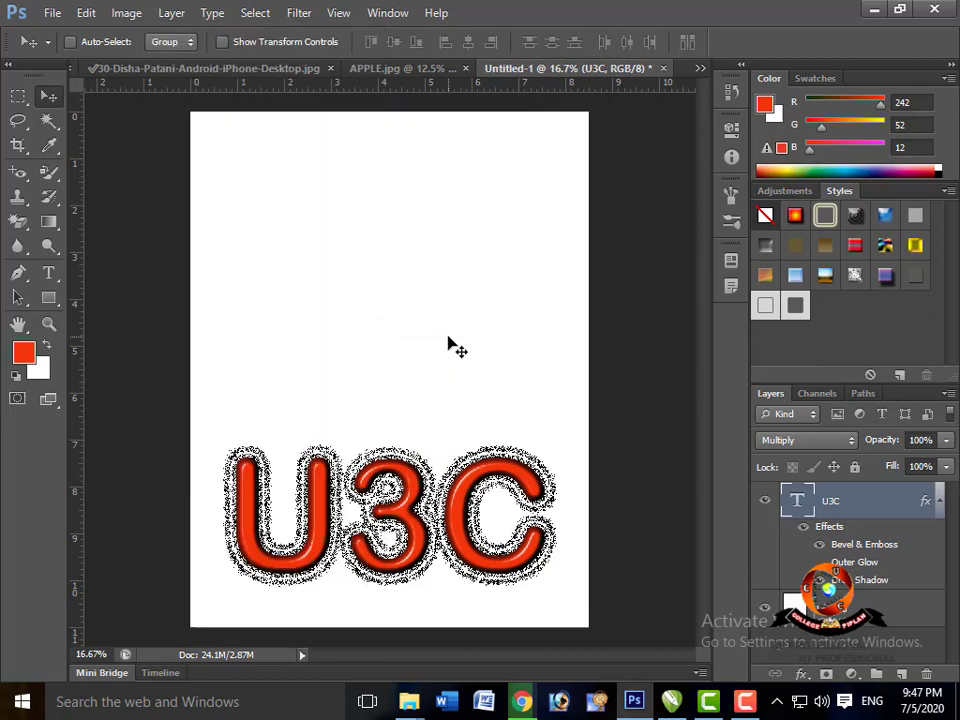
# Step: Inspect the Global Light angle and altitude settings and cancel without changing them
pyautogui.click(165, 15)
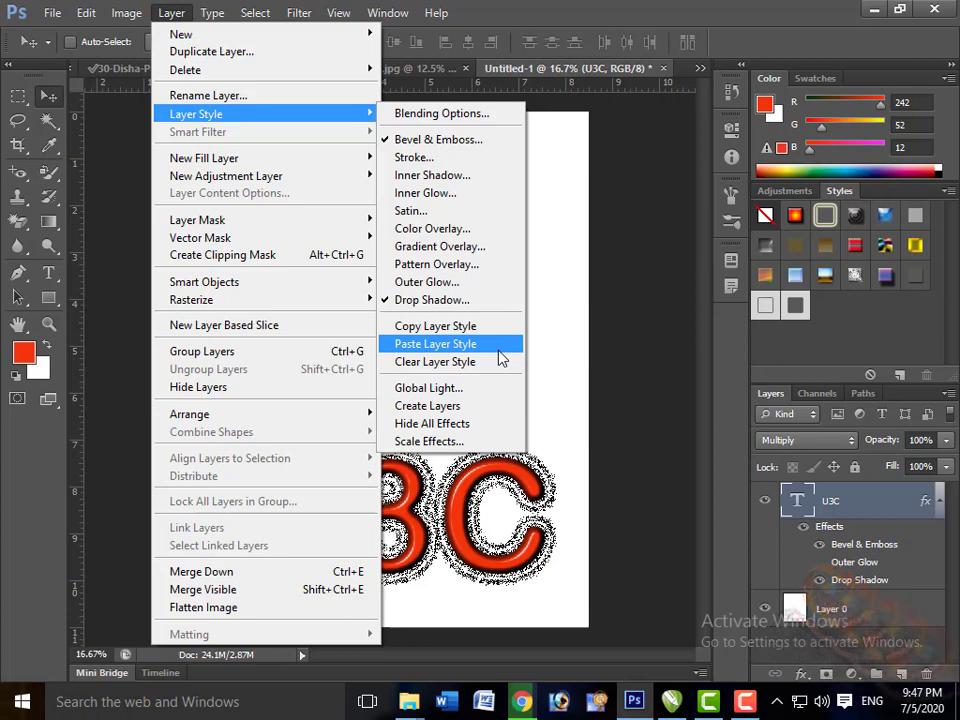
pyautogui.click(490, 389)
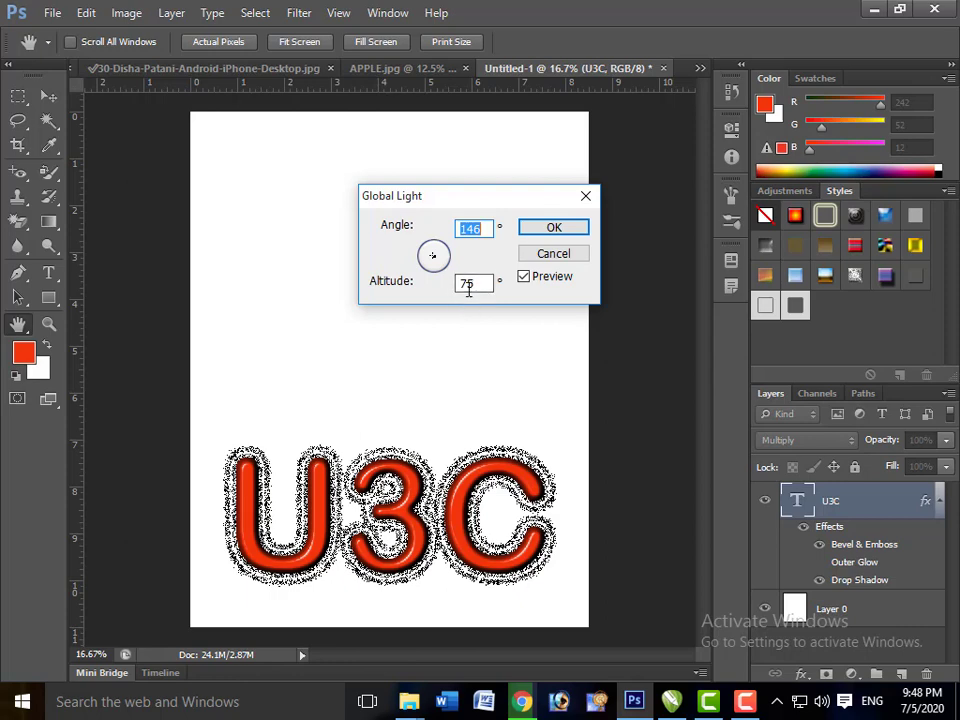
pyautogui.click(536, 255)
# Step: Hide all layer effects on the U3C text and show them again
pyautogui.click(176, 16)
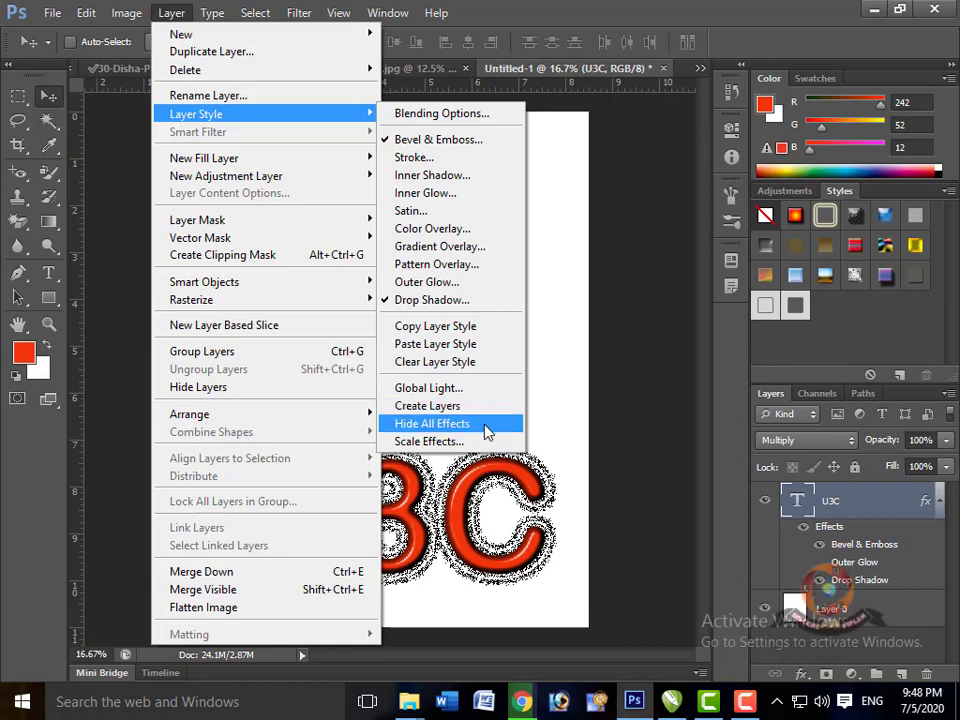
pyautogui.click(432, 423)
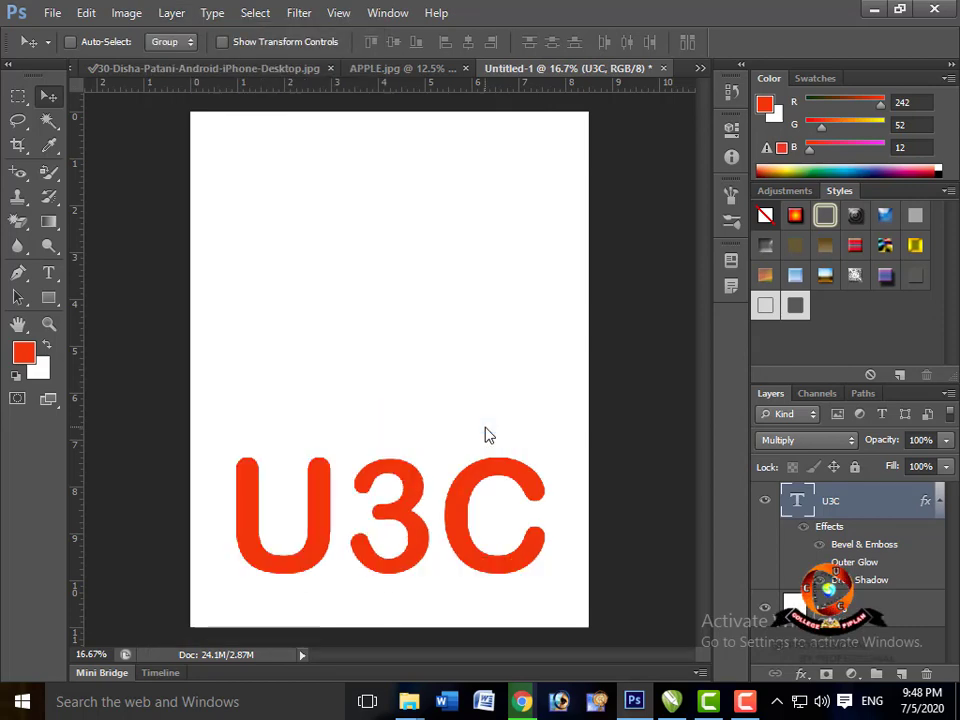
pyautogui.click(174, 14)
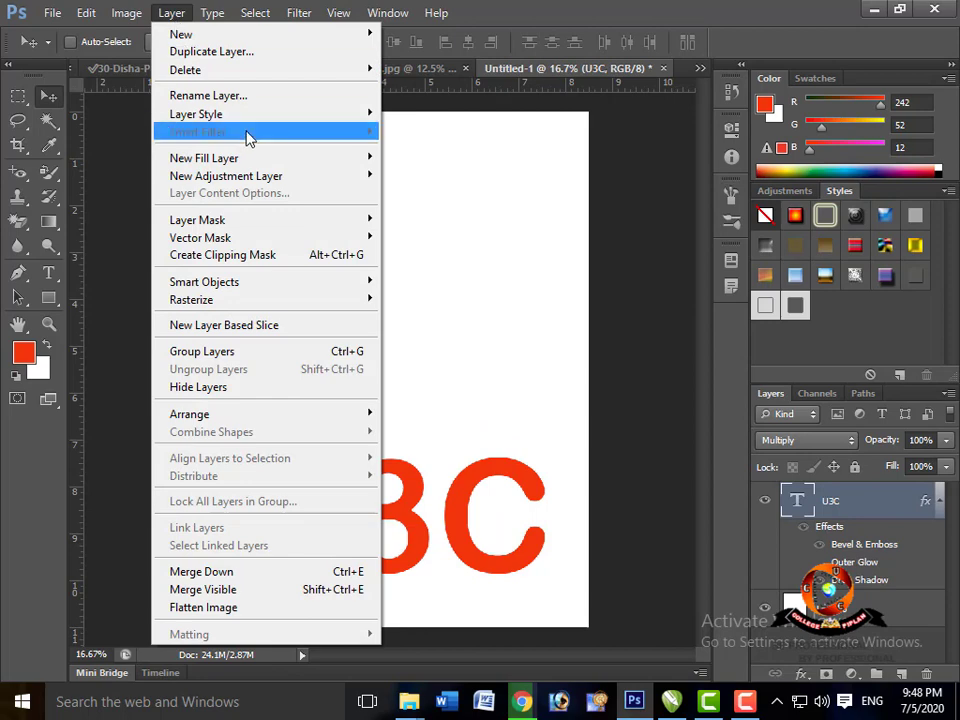
pyautogui.moveTo(251, 157)
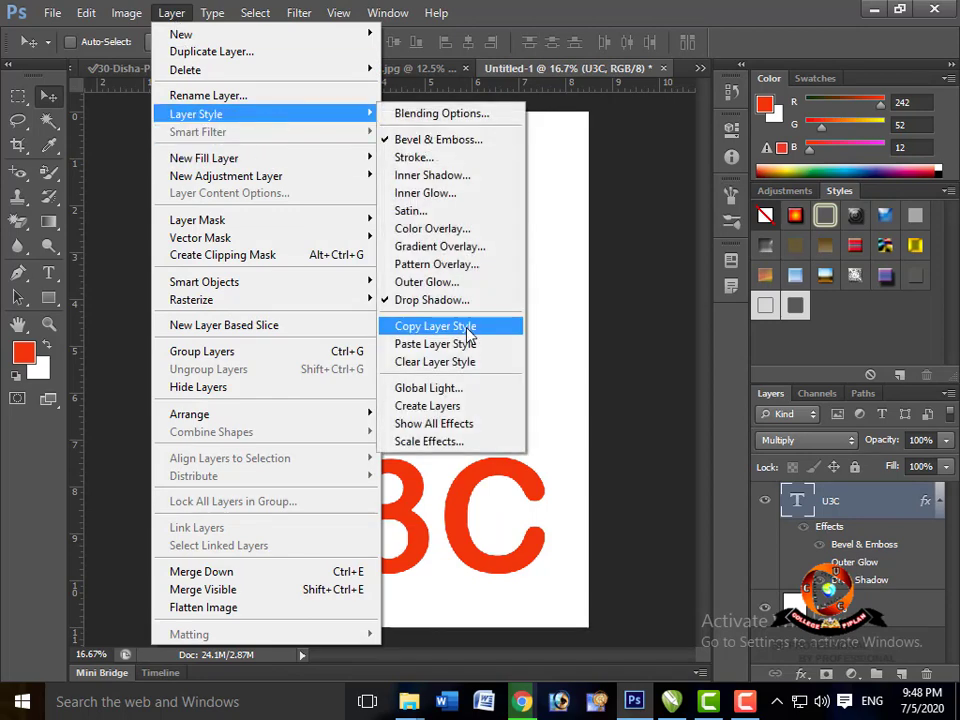
pyautogui.click(480, 435)
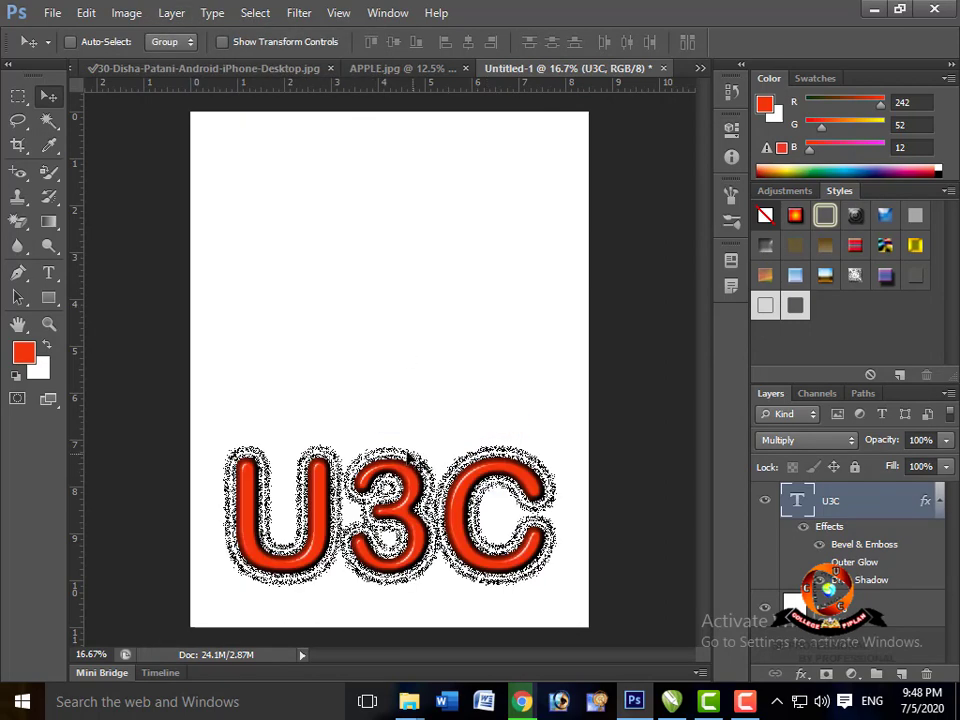
# Step: Examine the Scale Layer Effects settings for the U3C text layer and cancel without scaling
pyautogui.click(171, 13)
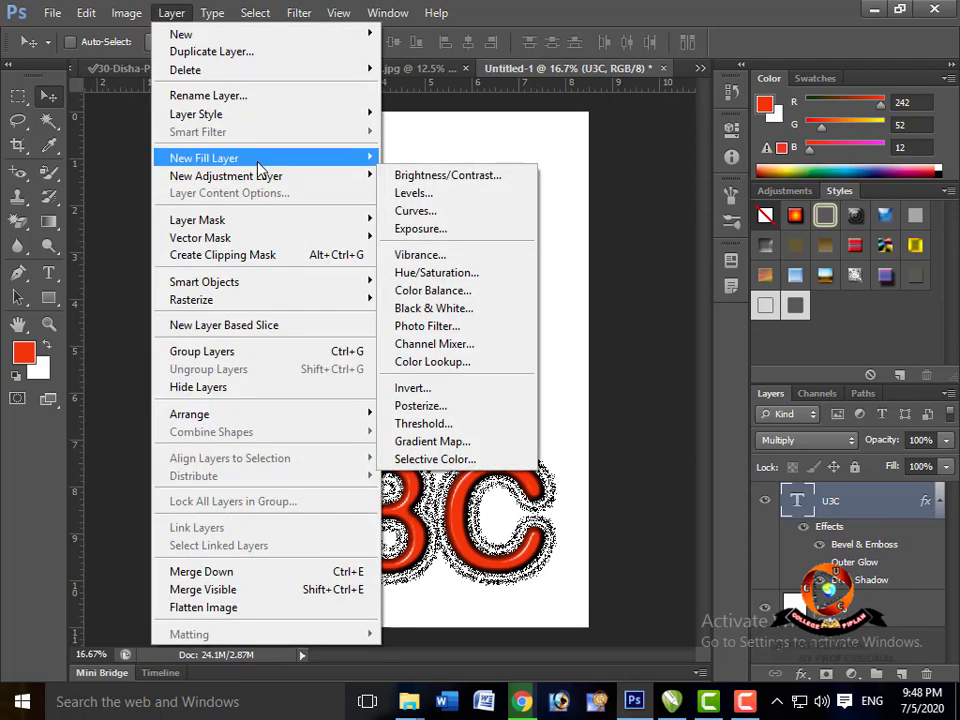
pyautogui.moveTo(290, 115)
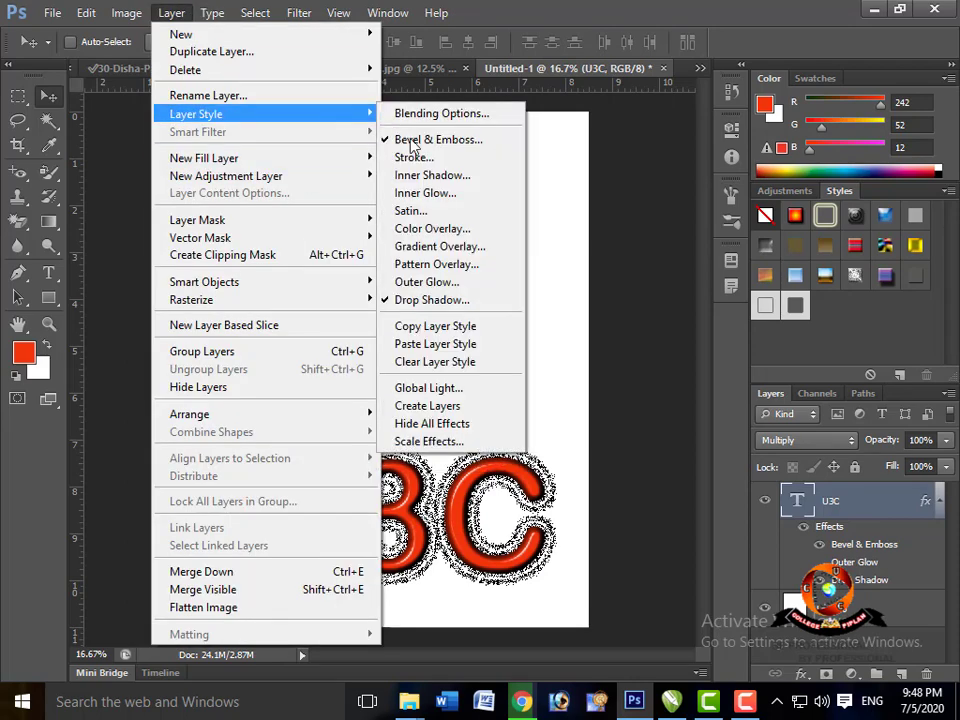
pyautogui.click(430, 441)
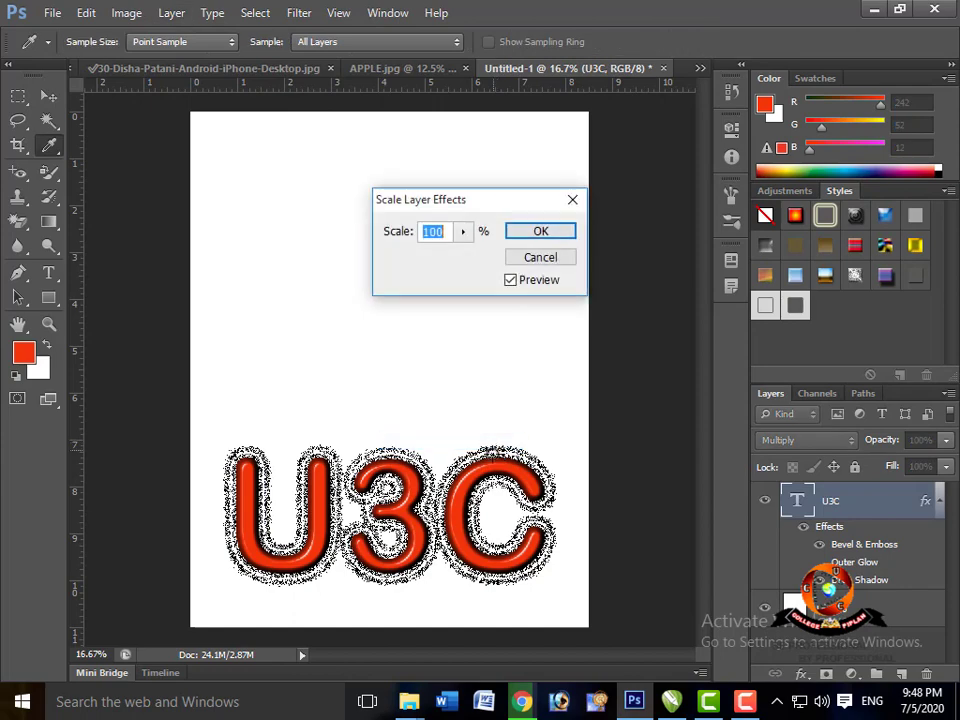
pyautogui.click(463, 232)
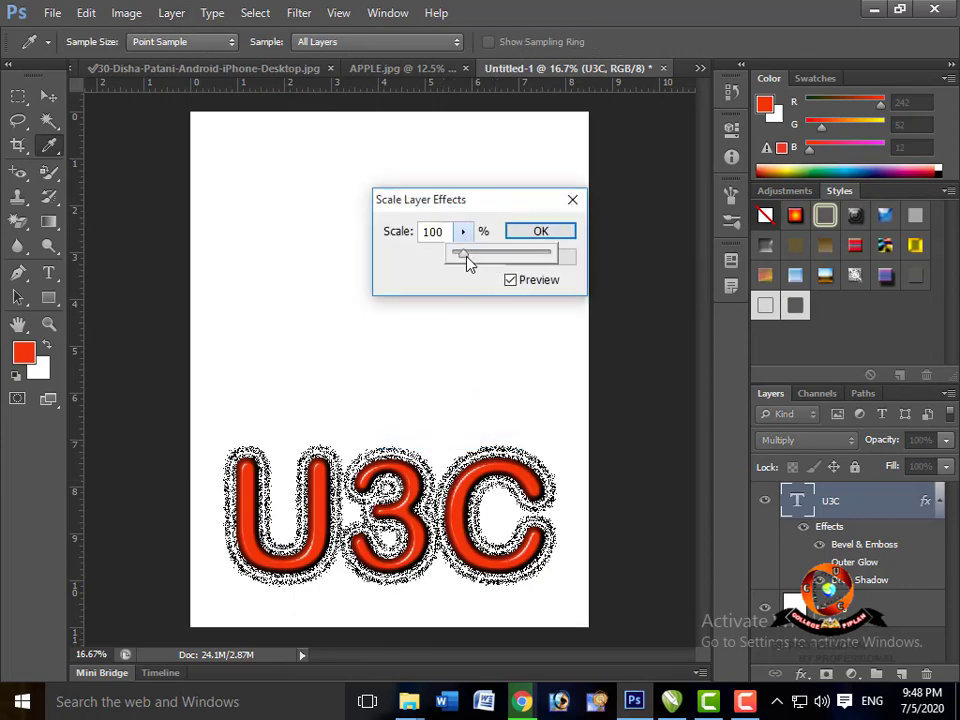
pyautogui.moveTo(466, 257)
pyautogui.mouseDown()
pyautogui.moveTo(515, 258)
pyautogui.moveTo(453, 258)
pyautogui.moveTo(463, 258)
pyautogui.mouseUp()
pyautogui.click(549, 208)
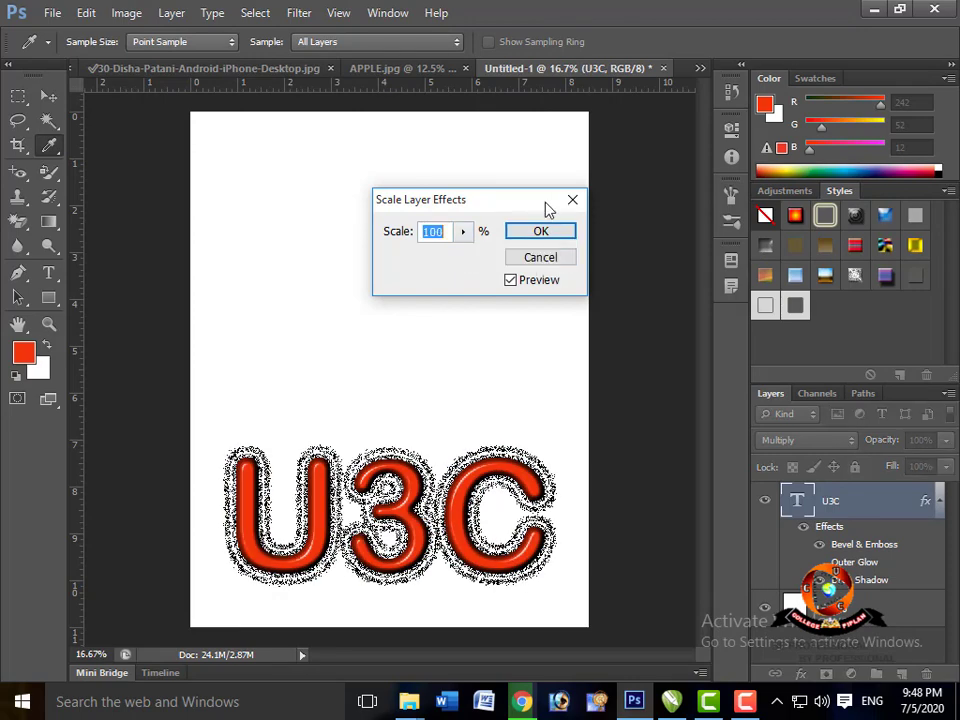
pyautogui.click(548, 260)
pyautogui.press('v')
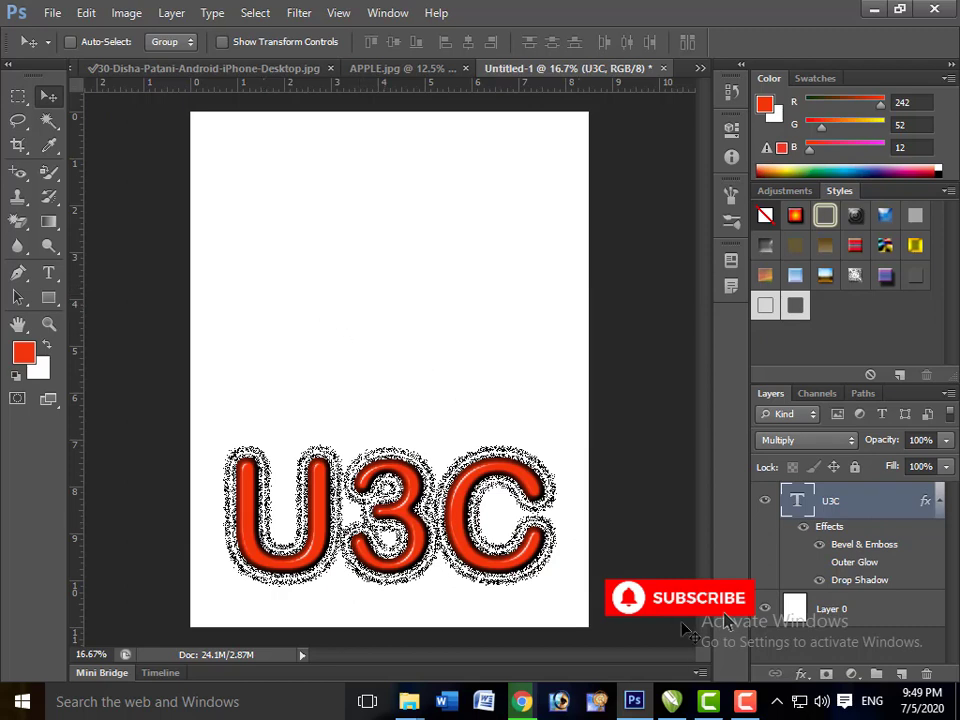
pyautogui.click(740, 697)
pyautogui.click(869, 617)
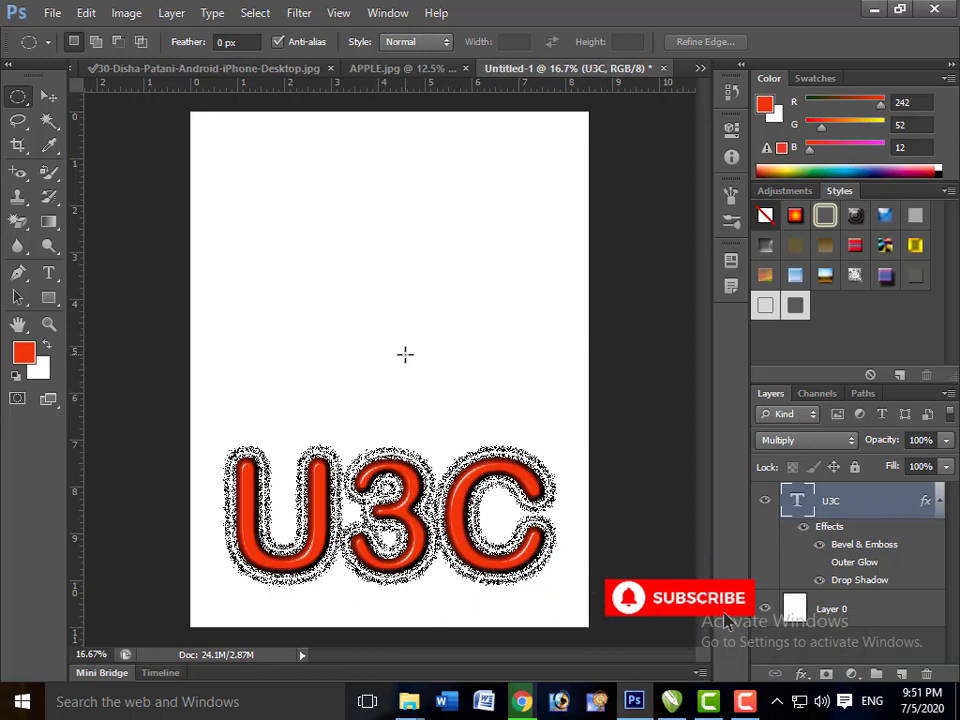
# Step: Create a new layer and draw a rectangular selection about 4 by 2.7 inches above the U3C text
pyautogui.hotkey('ctrl', 'shift', 'n')
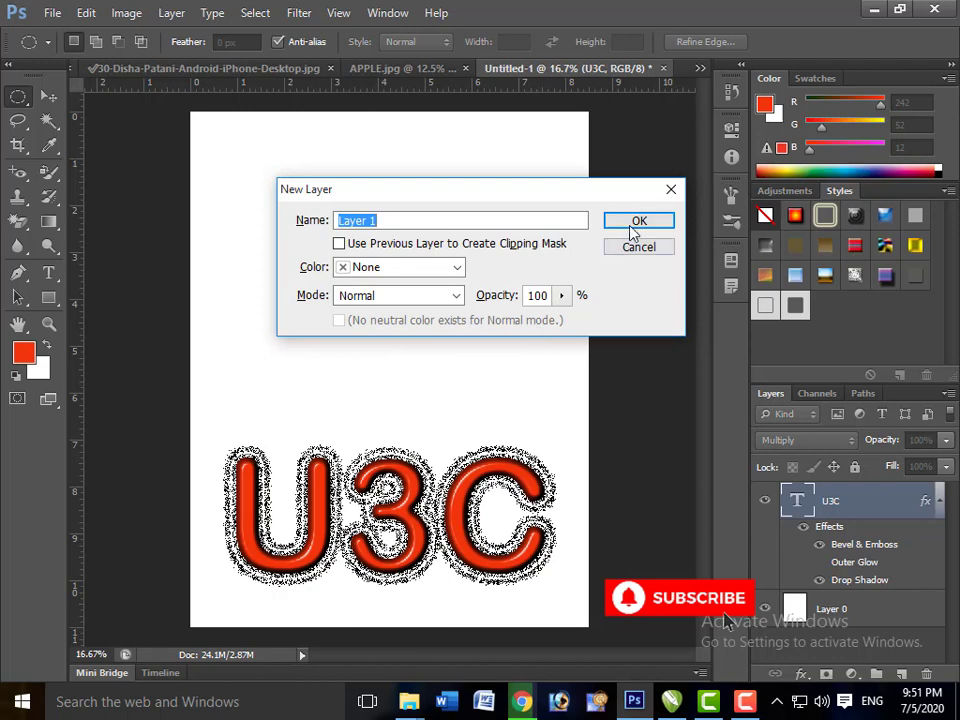
pyautogui.click(637, 222)
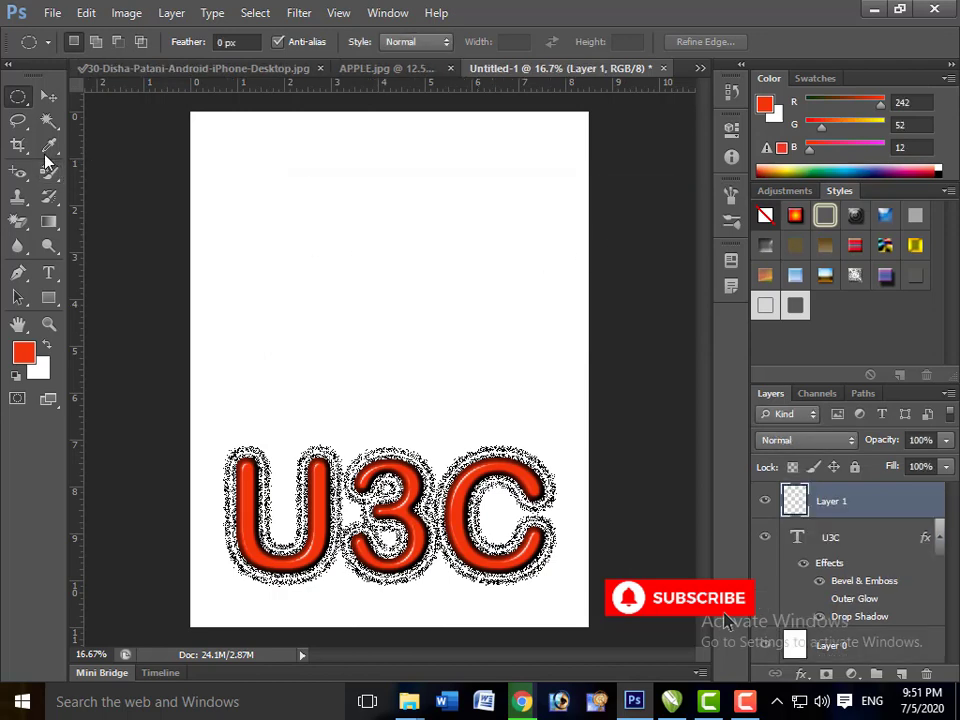
pyautogui.rightClick(24, 104)
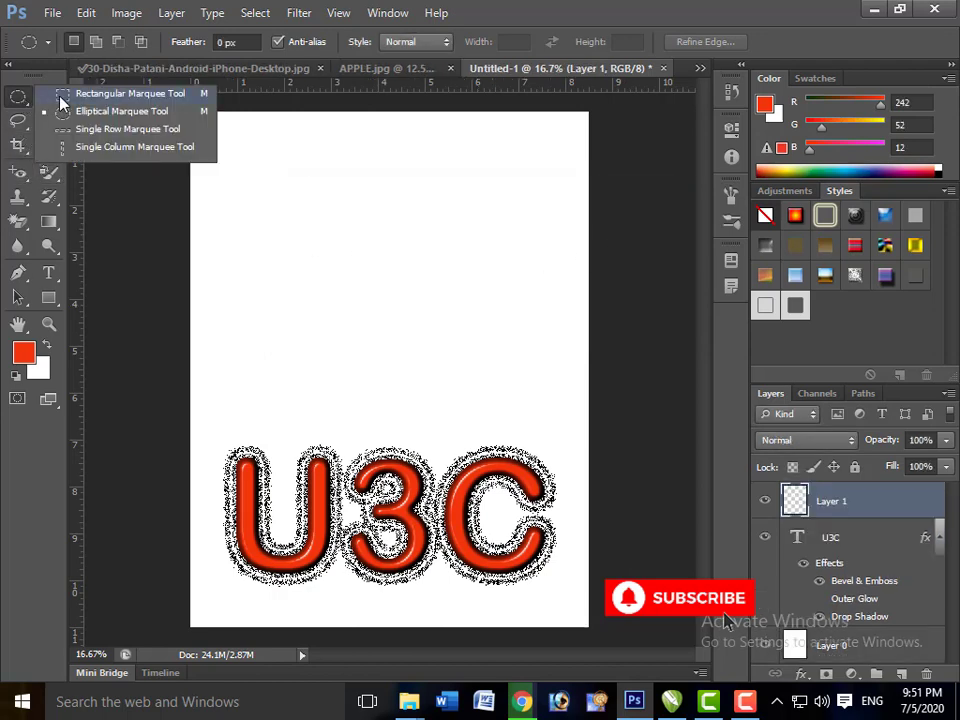
pyautogui.click(62, 96)
pyautogui.moveTo(264, 176); pyautogui.dragTo(456, 301)
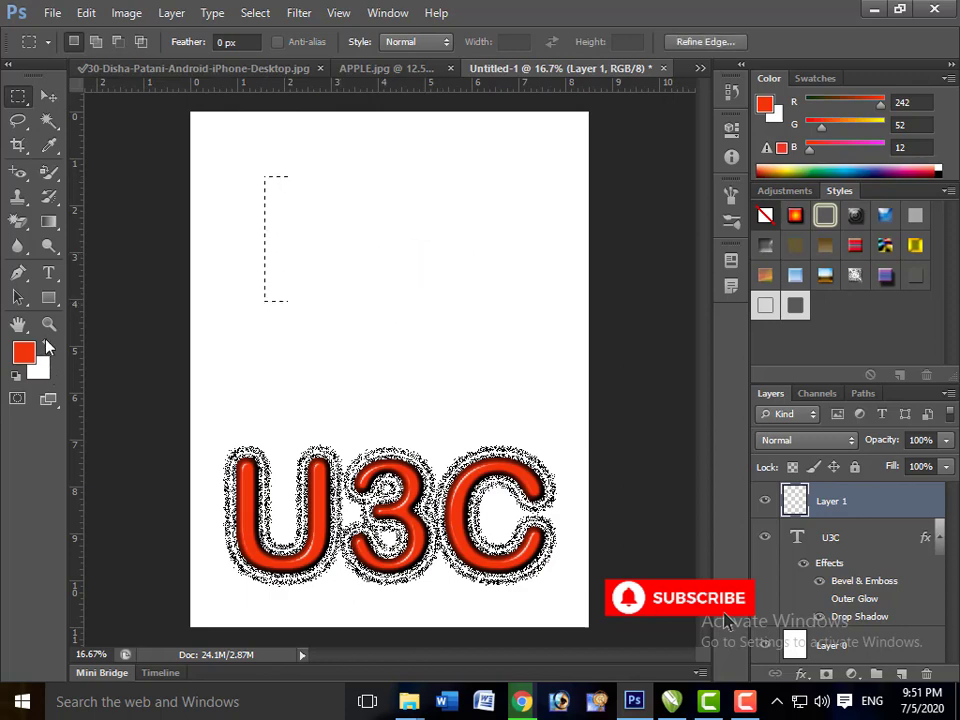
# Step: Set the foreground colour to blue (#0c3df2), fill the rectangular selection with it, and deselect
pyautogui.click(23, 352)
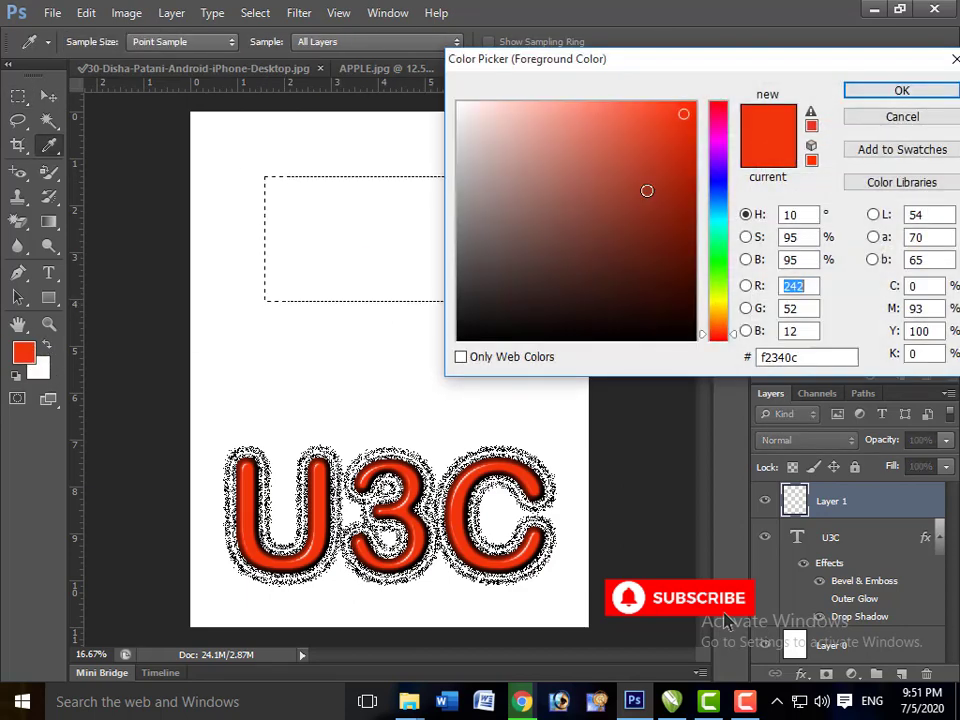
pyautogui.click(722, 191)
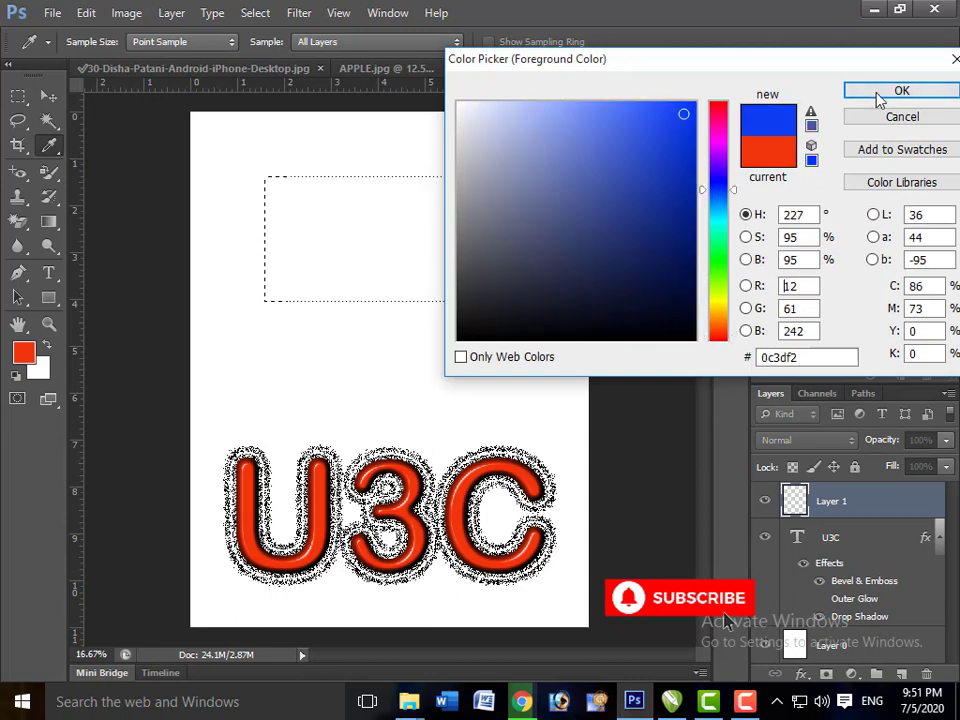
pyautogui.click(877, 93)
pyautogui.hotkey('alt', 'BackSpace')
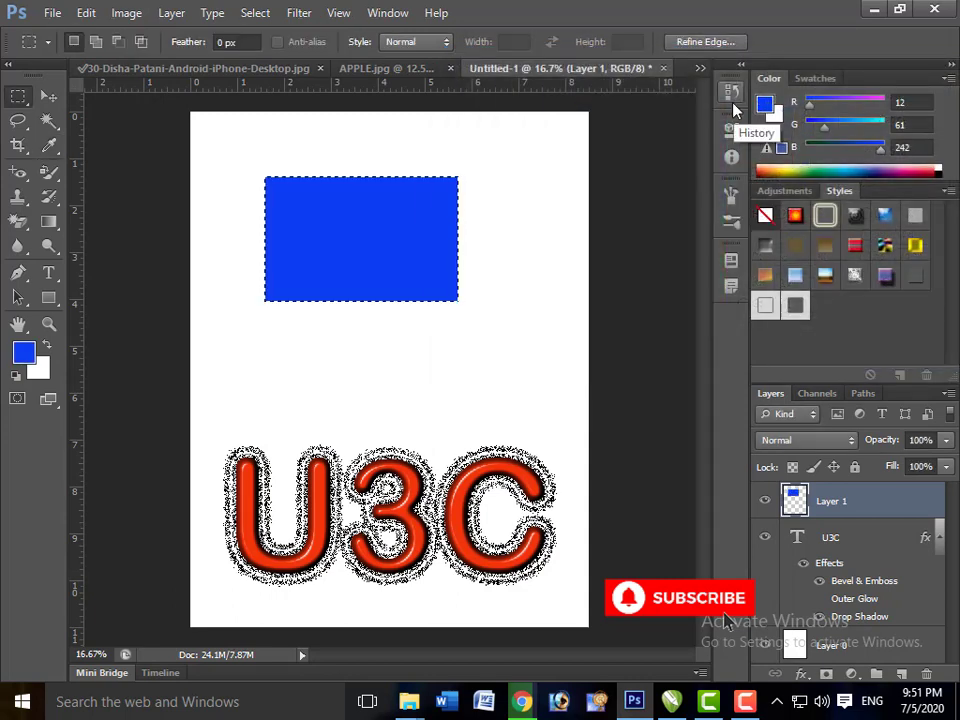
pyautogui.hotkey('ctrl', 'd')
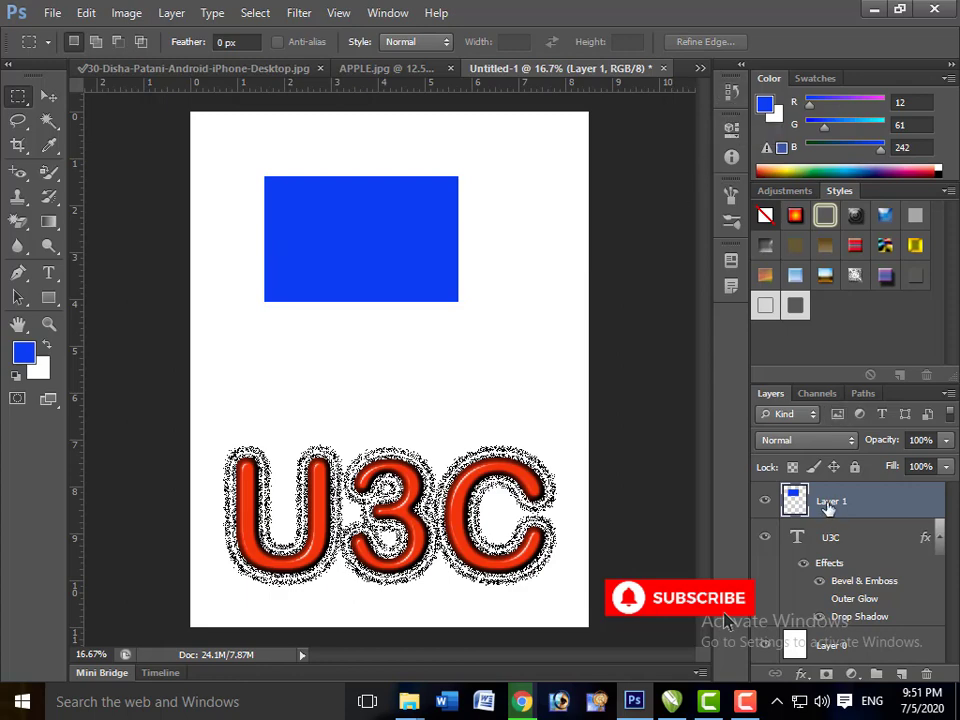
# Step: Add a Drop Shadow with a size of 51 px to the blue rectangle's layer
pyautogui.click(169, 16)
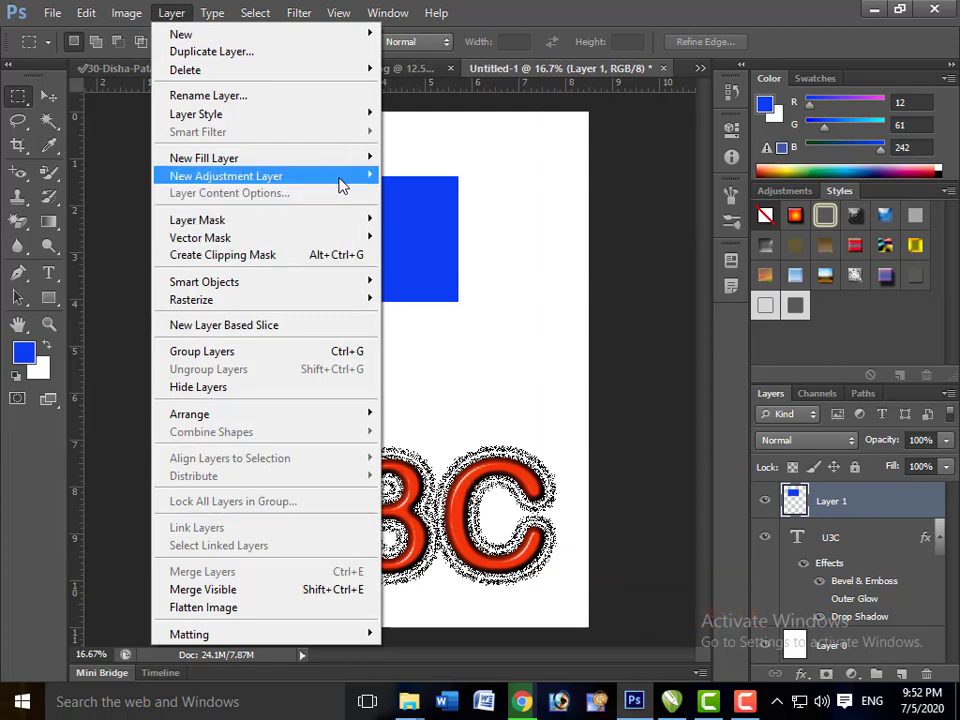
pyautogui.moveTo(300, 122)
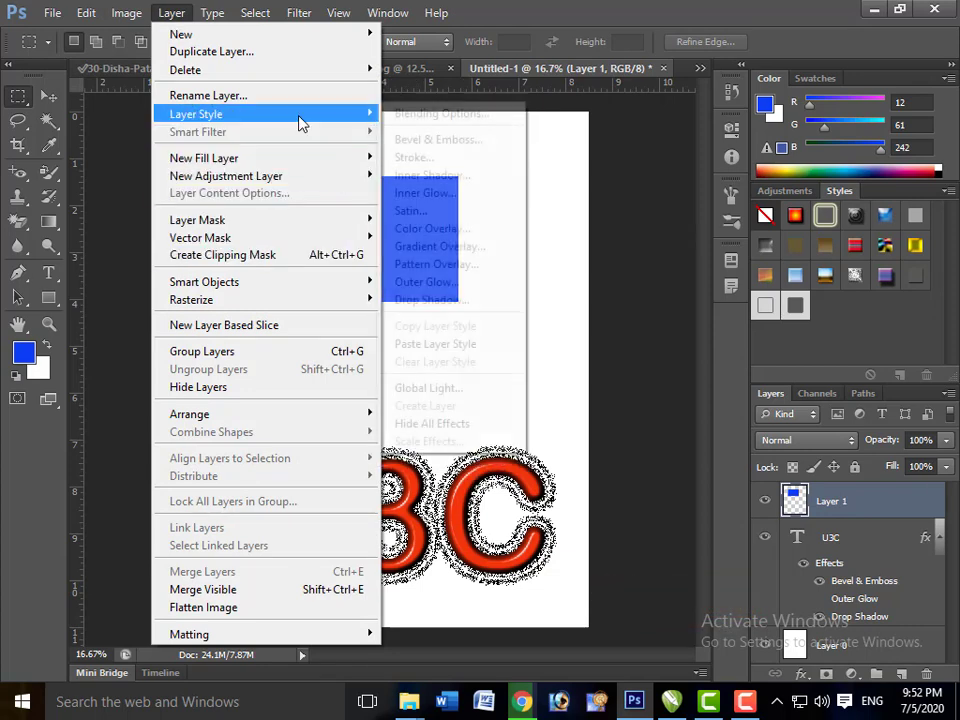
pyautogui.click(390, 115)
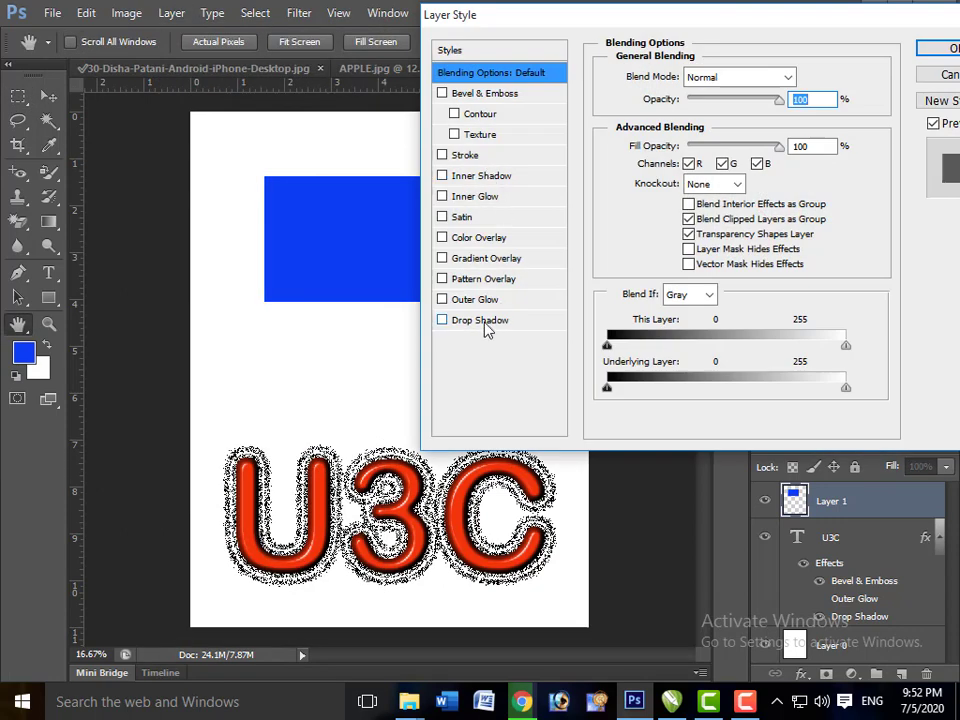
pyautogui.click(482, 321)
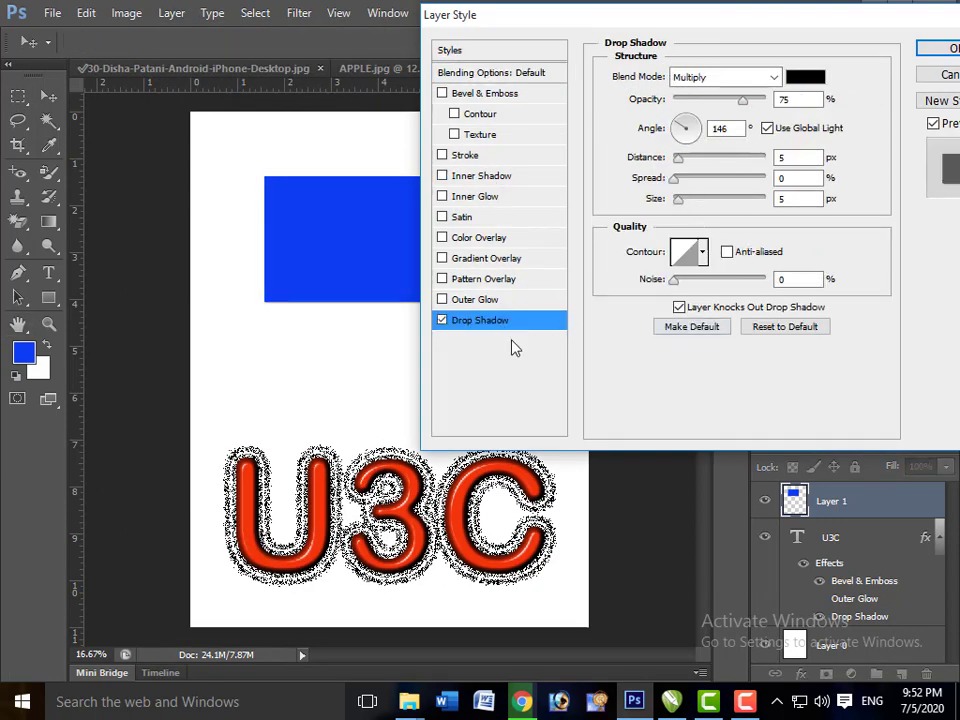
pyautogui.click(699, 200)
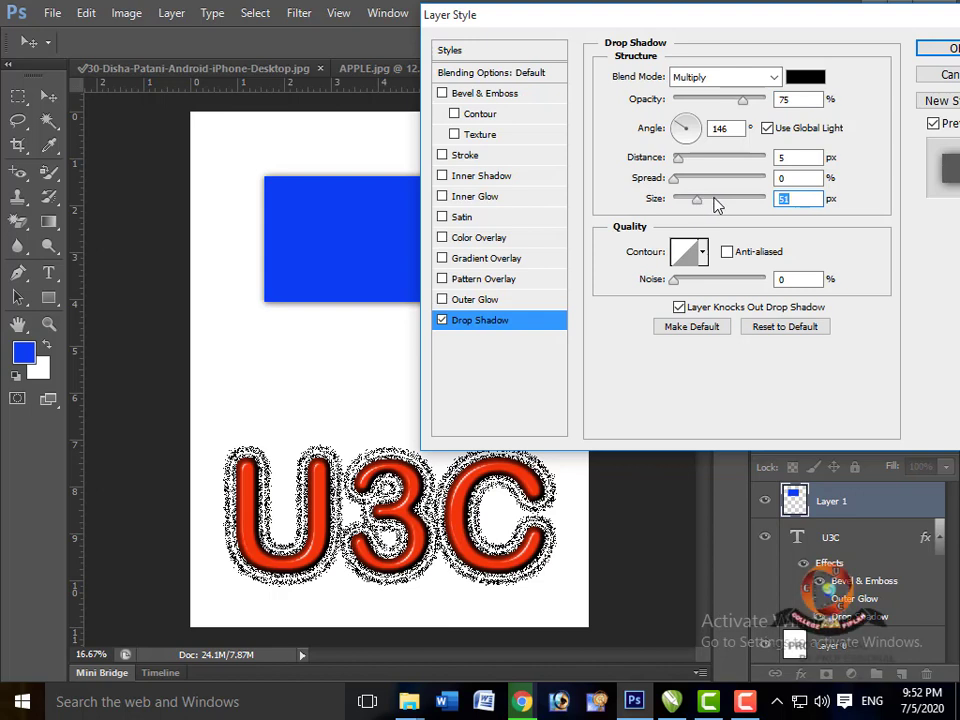
# Step: Try the ring and cone contours on the rectangle's drop shadow and choose Half Round
pyautogui.click(703, 252)
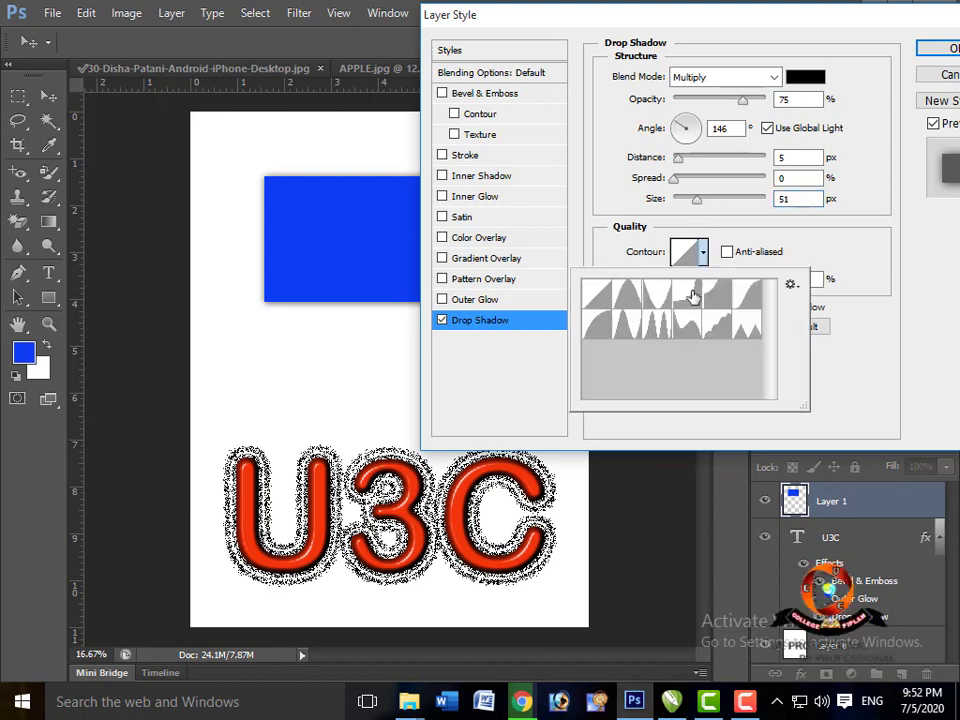
pyautogui.click(624, 331)
pyautogui.click(629, 304)
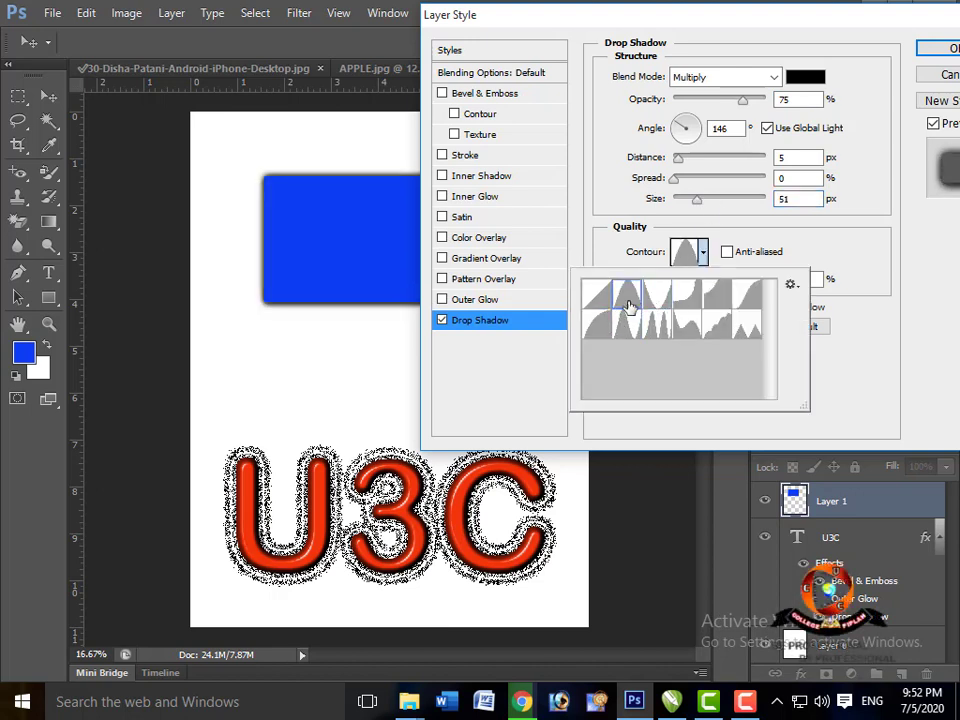
pyautogui.click(600, 338)
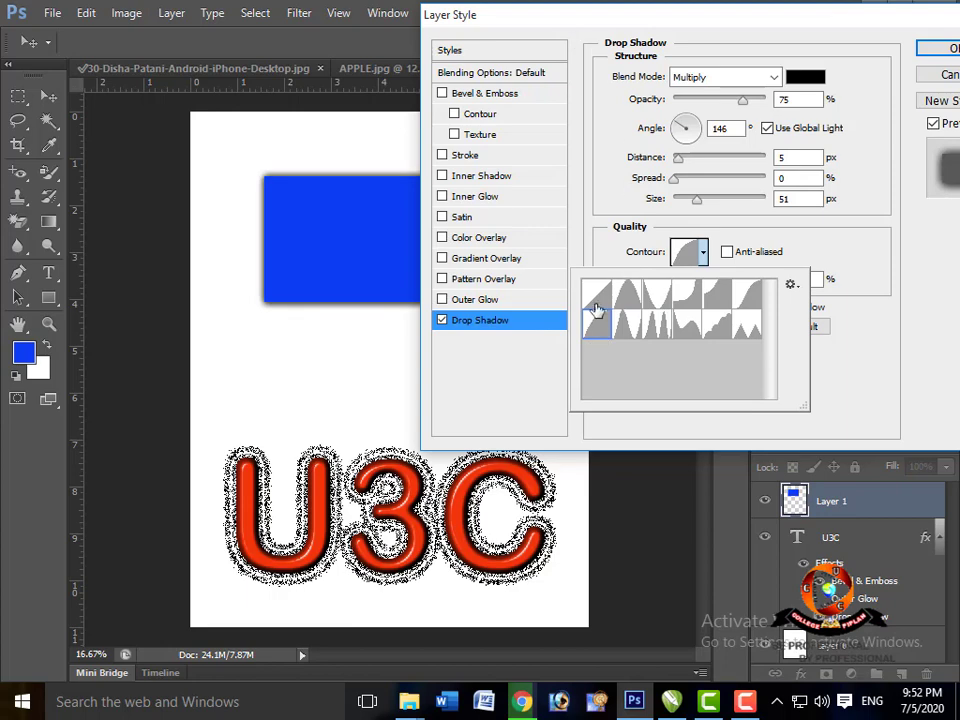
# Step: Set the size of the blue rectangle's drop shadow to 128 px
pyautogui.click(724, 199)
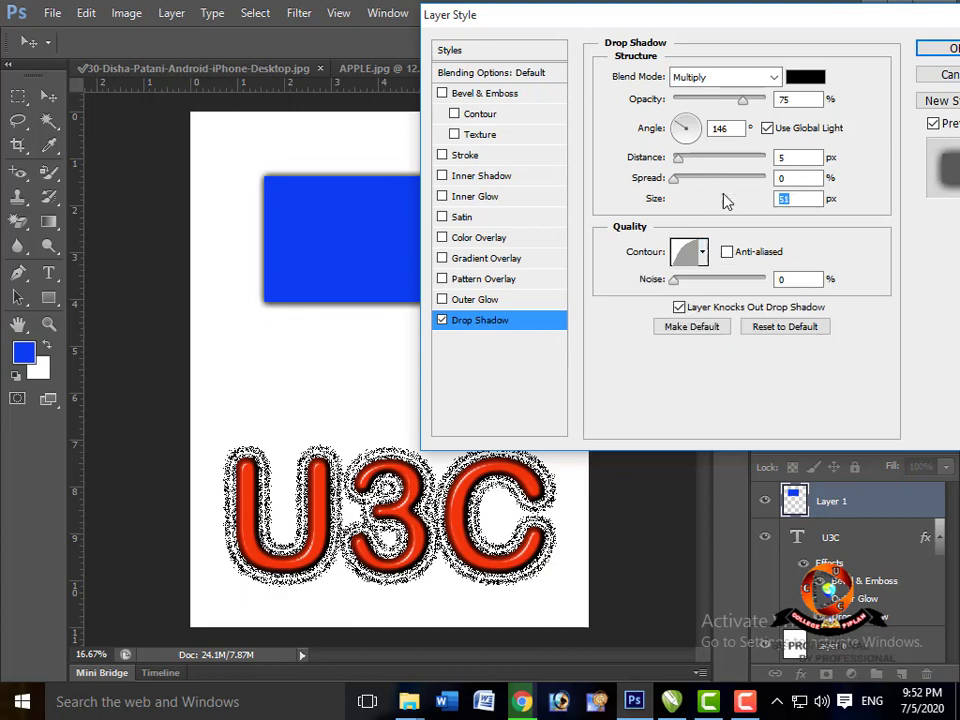
pyautogui.click(692, 262)
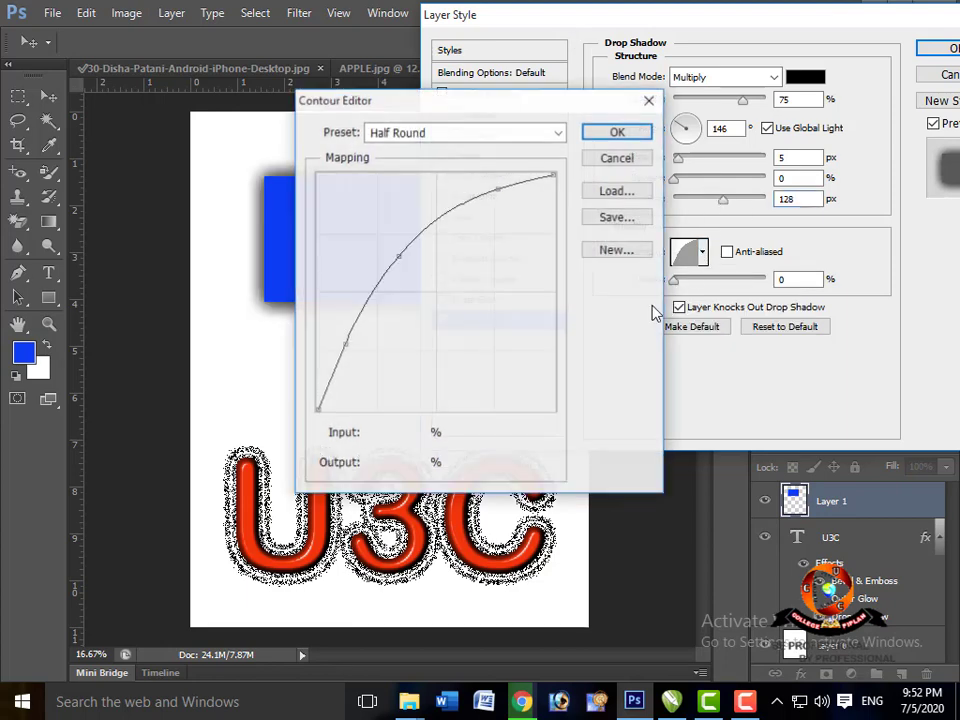
pyautogui.click(647, 97)
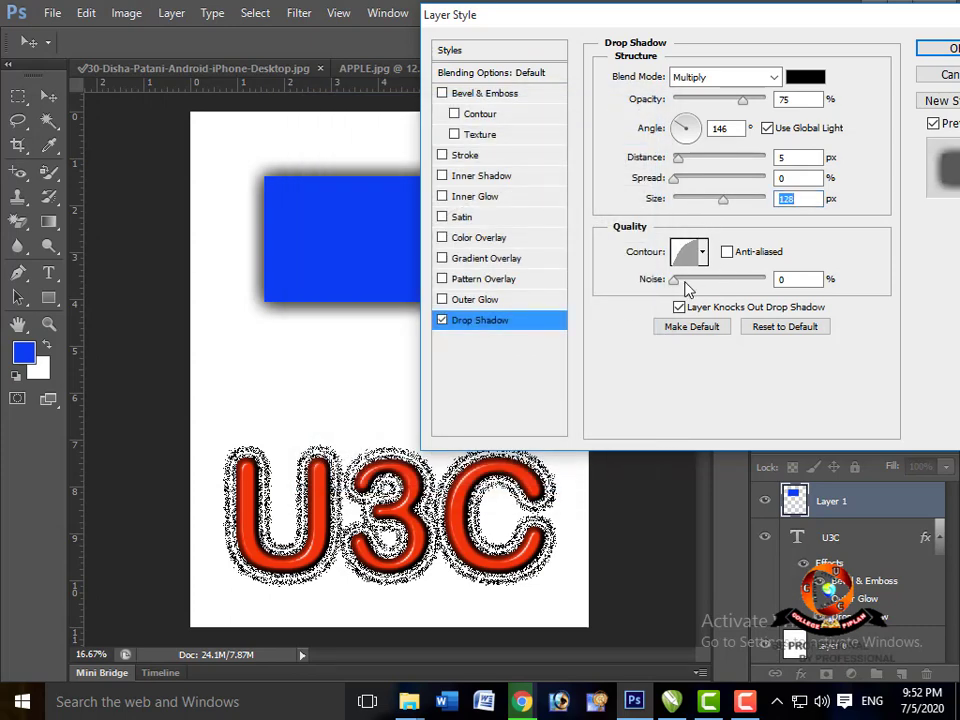
# Step: Try several preset contours on the rectangle's drop shadow and choose the double-peaked one
pyautogui.click(703, 252)
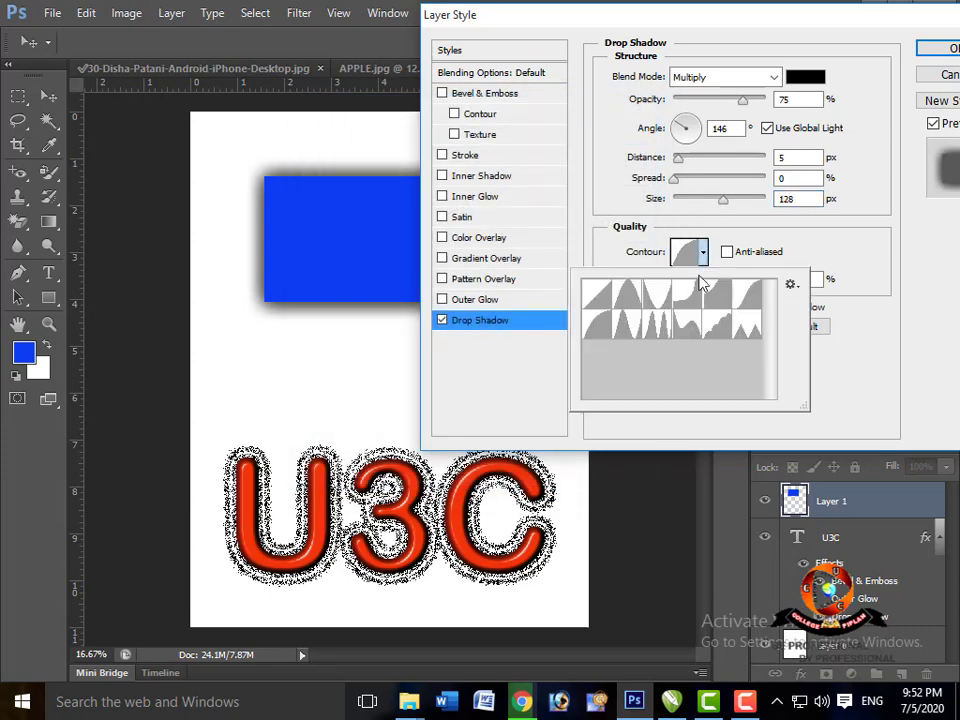
pyautogui.click(597, 326)
pyautogui.click(627, 323)
pyautogui.click(656, 330)
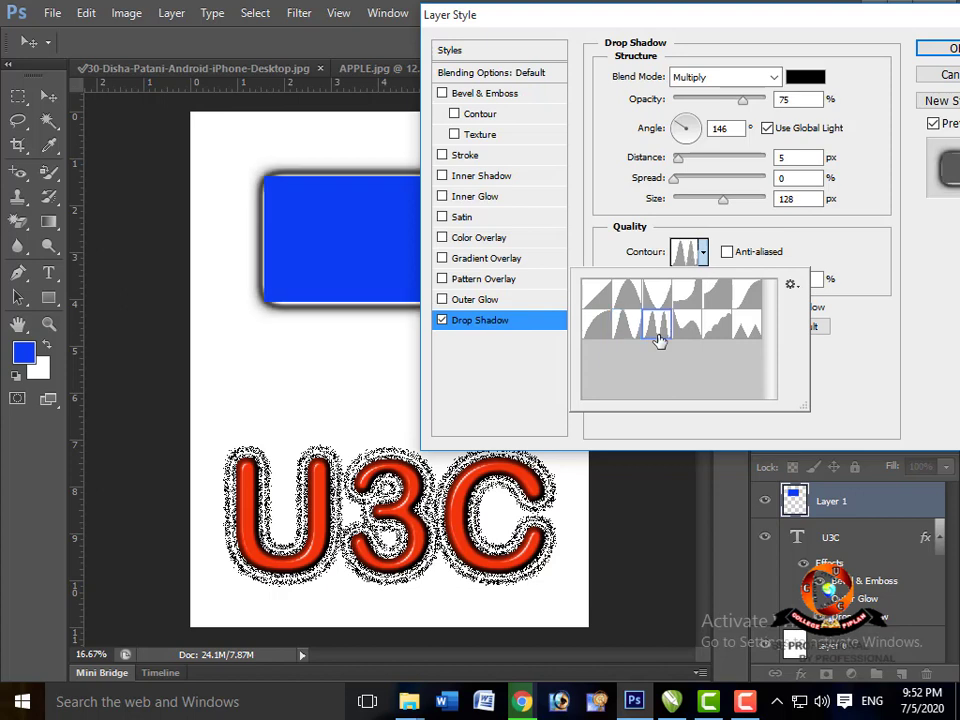
pyautogui.click(681, 326)
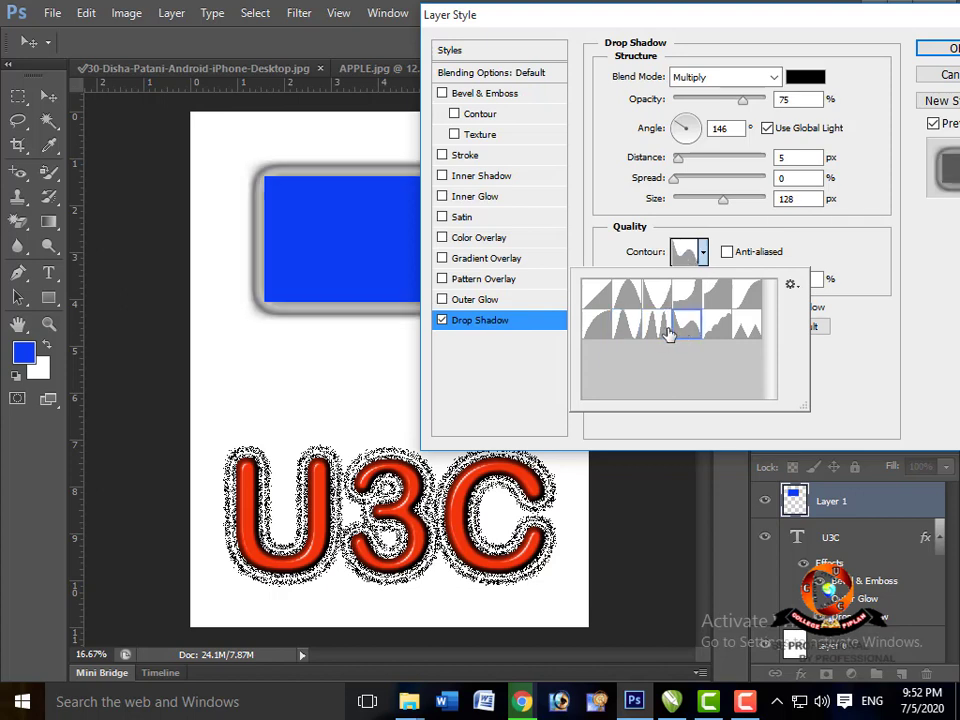
pyautogui.click(668, 333)
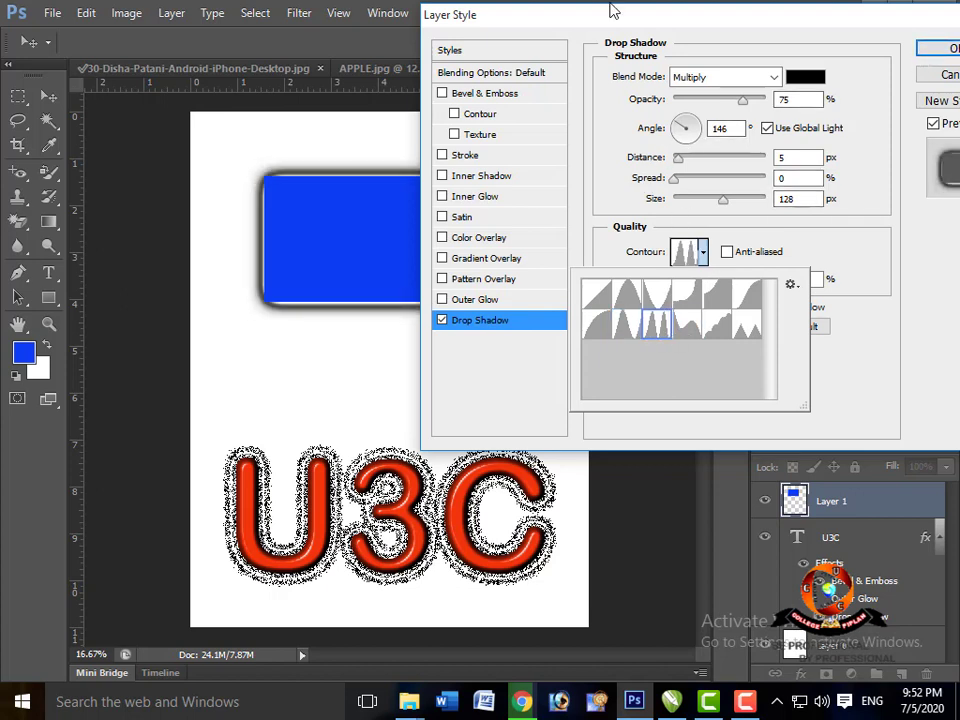
pyautogui.moveTo(620, 23); pyautogui.dragTo(645, 28)
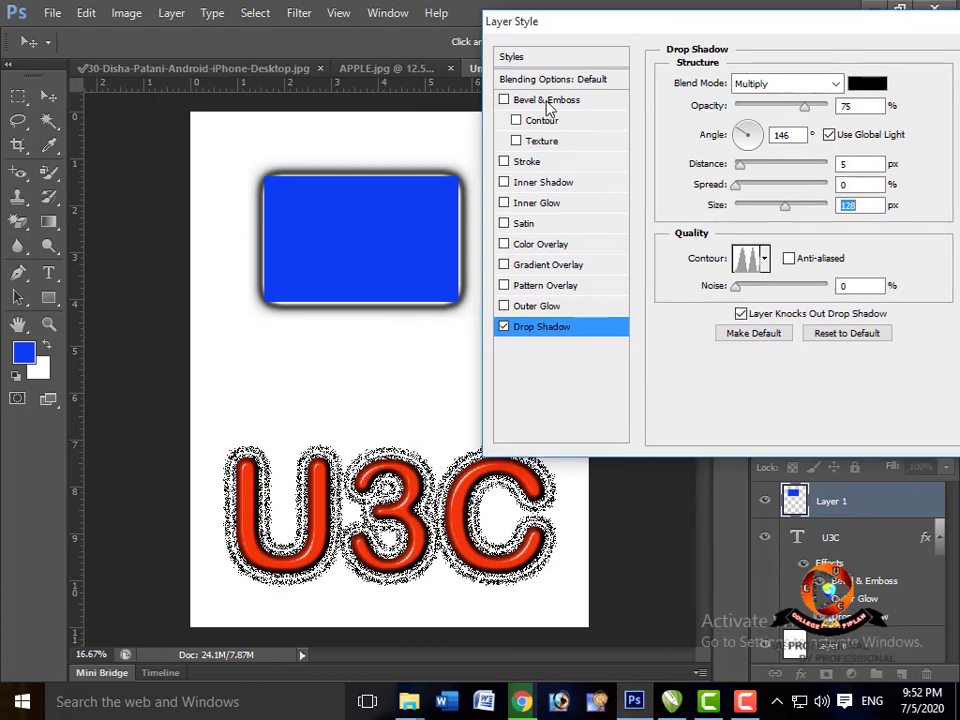
# Step: Add Bevel & Emboss to the rectangle and move the global light to a 129° angle and 58° altitude
pyautogui.click(548, 107)
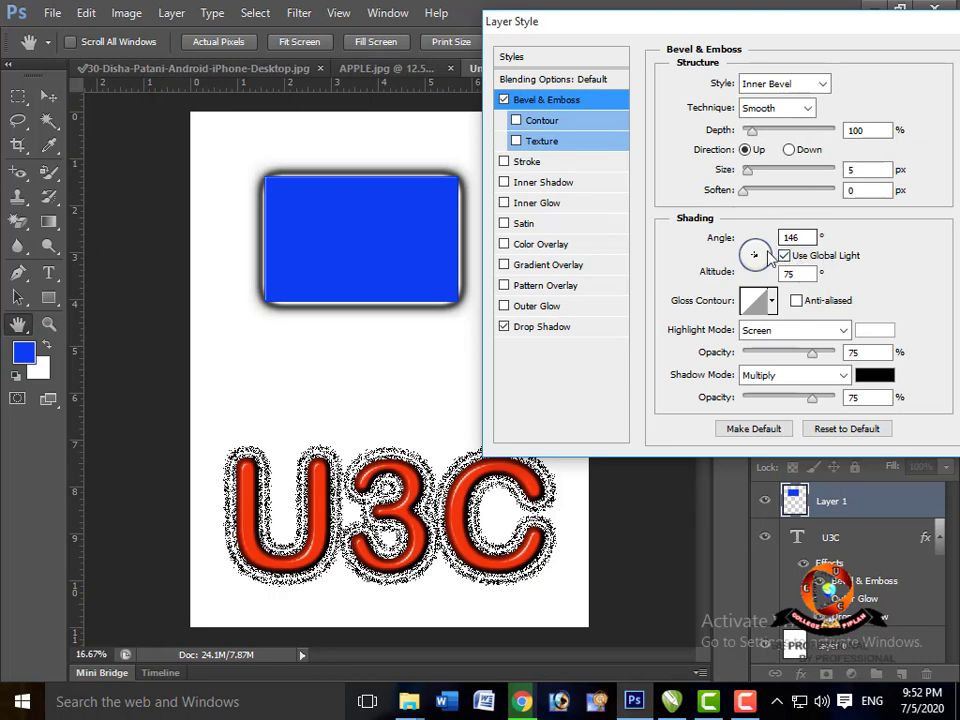
pyautogui.moveTo(755, 258)
pyautogui.mouseDown()
pyautogui.moveTo(756, 245)
pyautogui.moveTo(755, 257)
pyautogui.mouseUp()
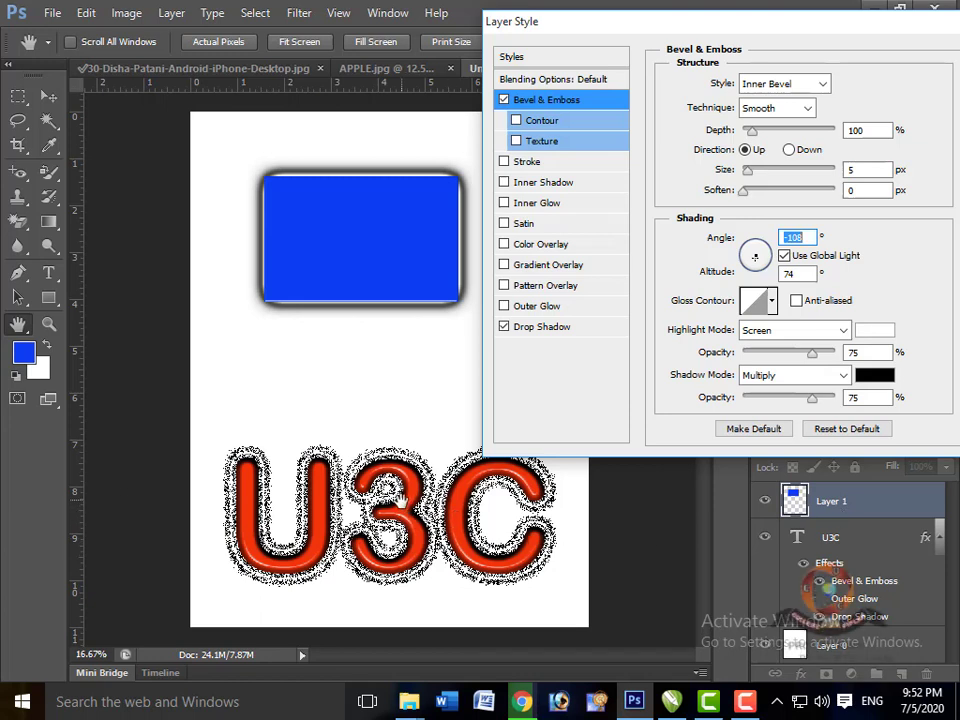
pyautogui.moveTo(765, 259); pyautogui.dragTo(748, 262)
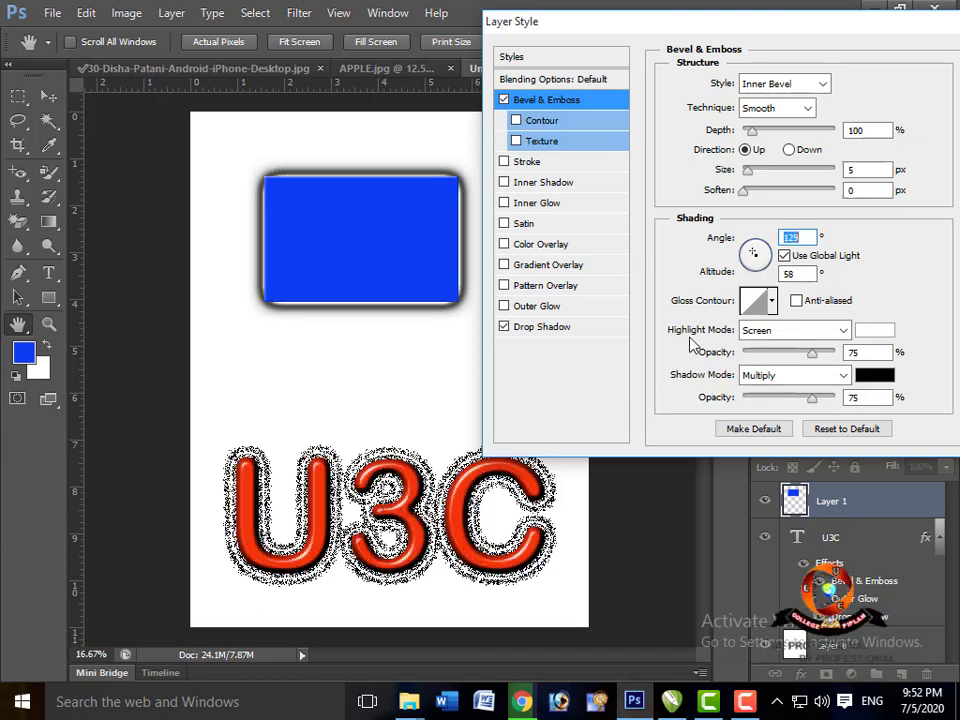
# Step: Try global light altitudes of 70° and 10° for the bevel, and set it to 72°
pyautogui.click(802, 274)
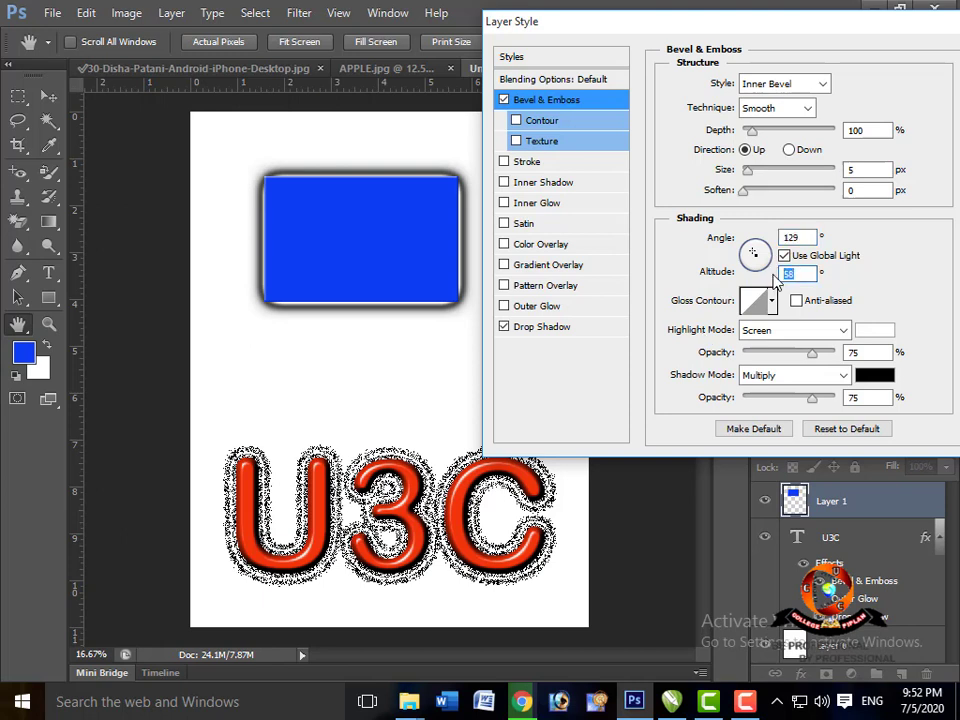
pyautogui.write('70')
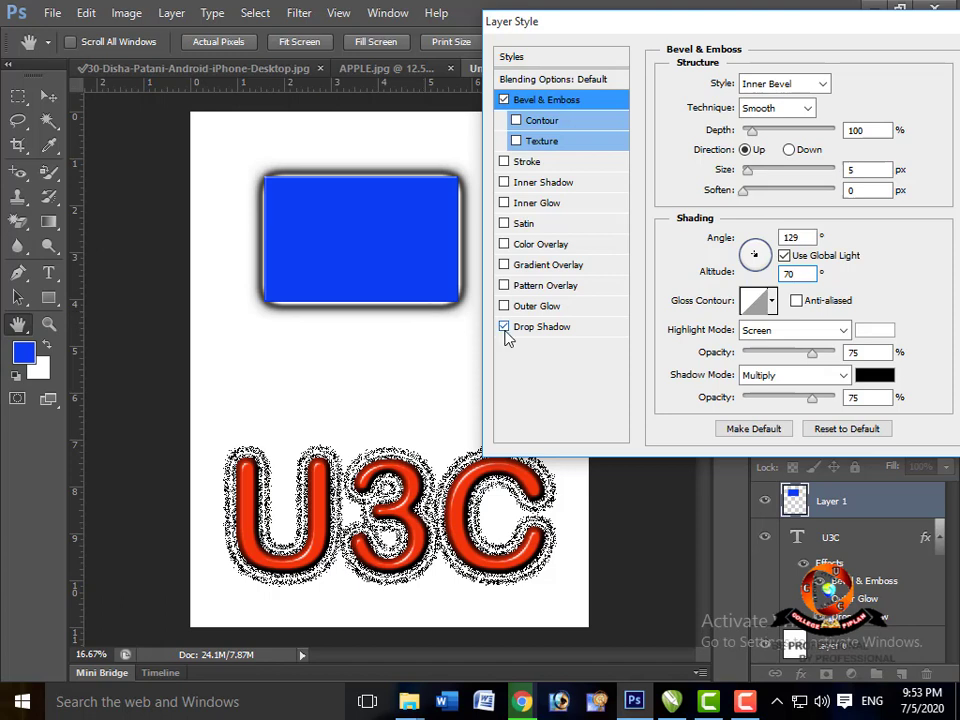
pyautogui.press('BackSpace')
pyautogui.press('BackSpace')
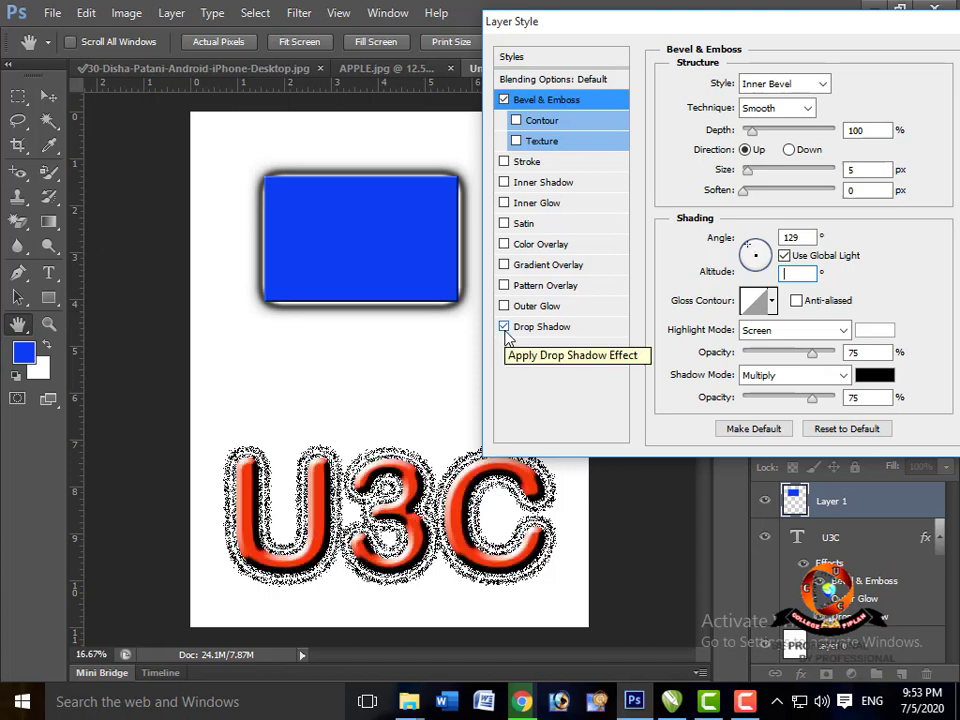
pyautogui.write('10')
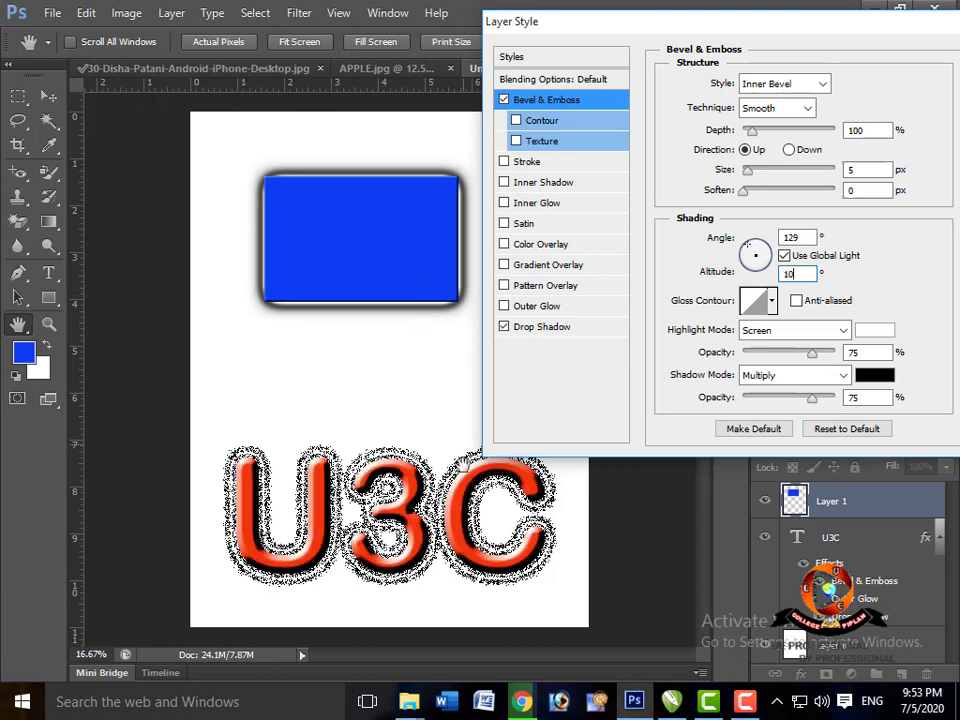
pyautogui.press('BackSpace')
pyautogui.press('BackSpace')
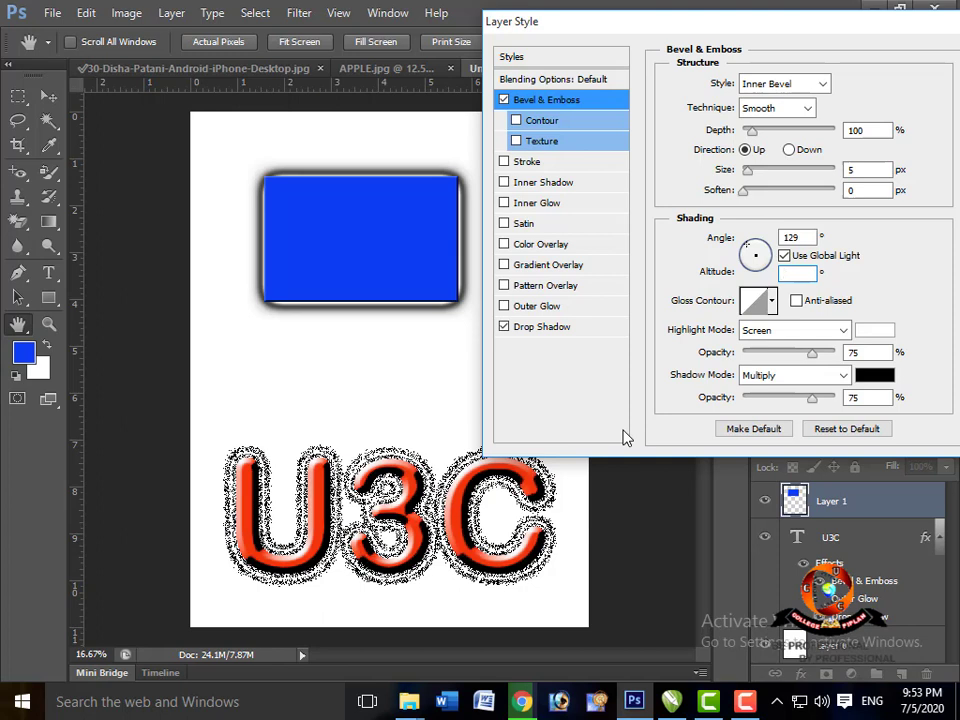
pyautogui.write('72')
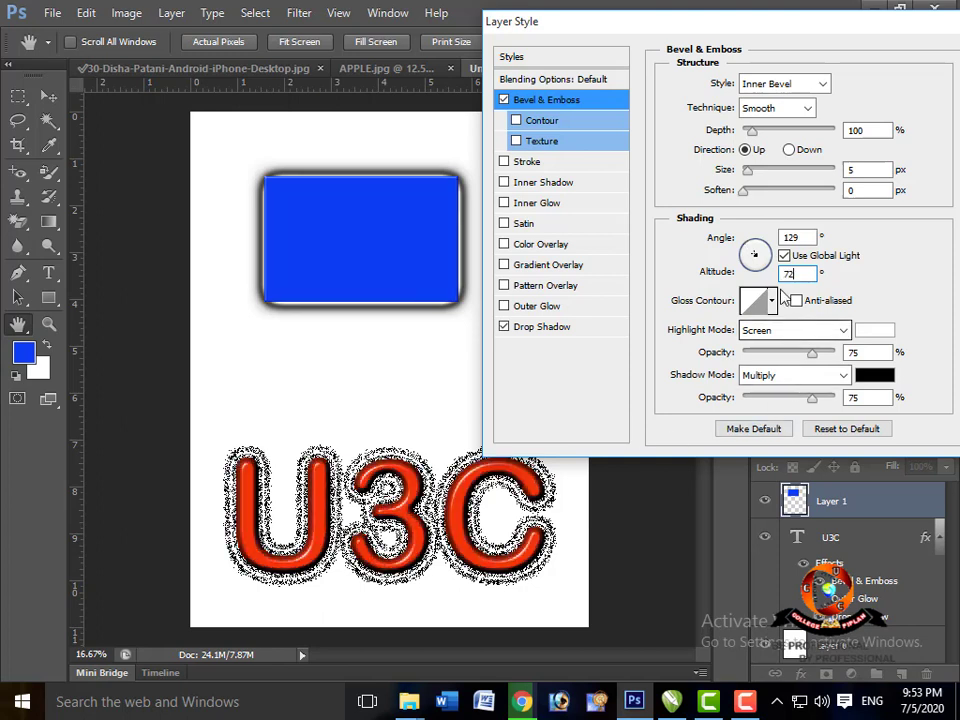
# Step: Try global light angles of 36° and 74° with altitudes of 42° and 53°, and discard all pending style changes
pyautogui.moveTo(755, 254); pyautogui.dragTo(762, 249)
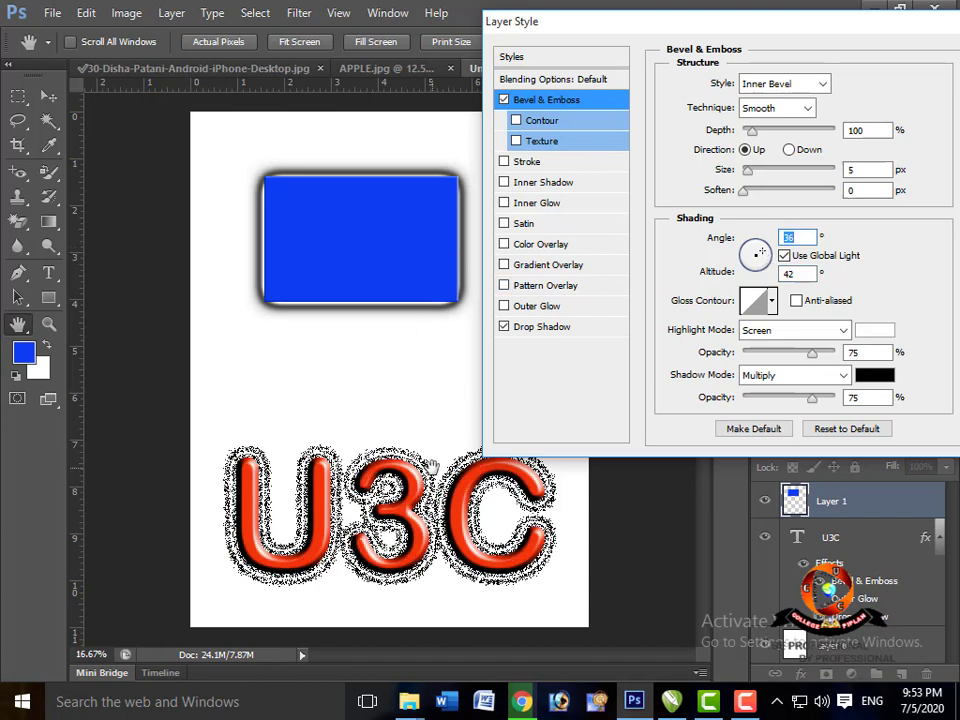
pyautogui.moveTo(765, 258); pyautogui.dragTo(760, 256)
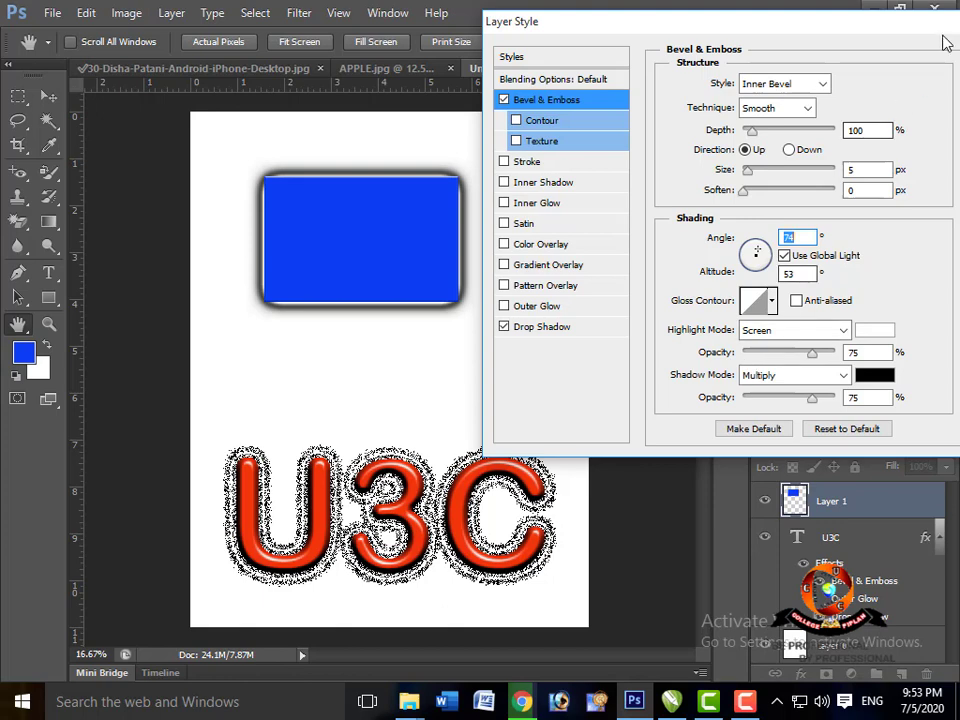
pyautogui.moveTo(883, 31); pyautogui.dragTo(775, 33)
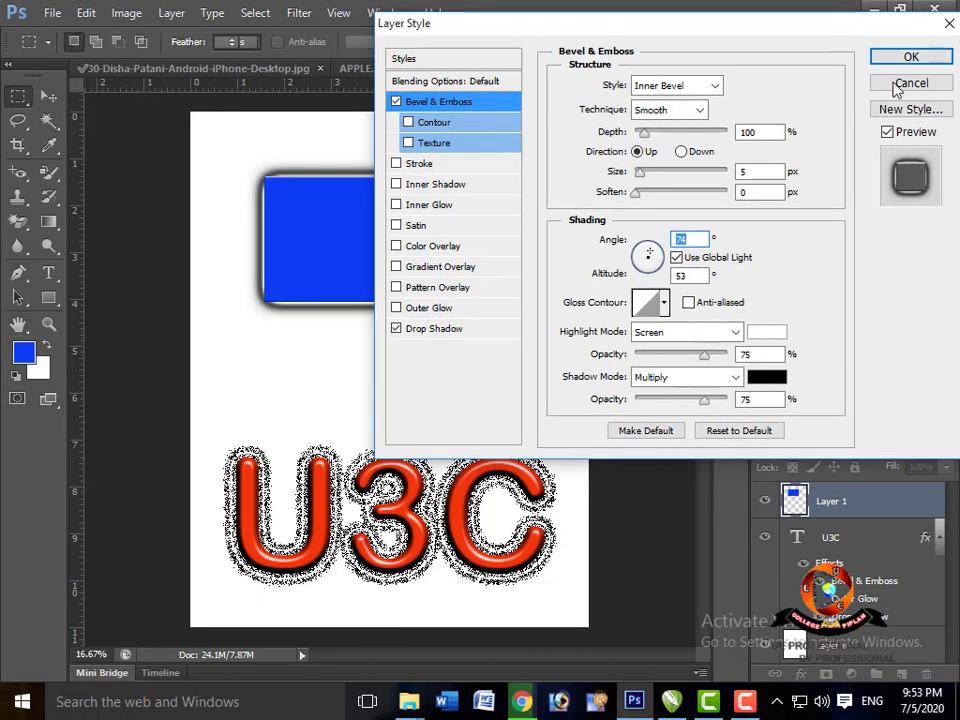
pyautogui.click(898, 83)
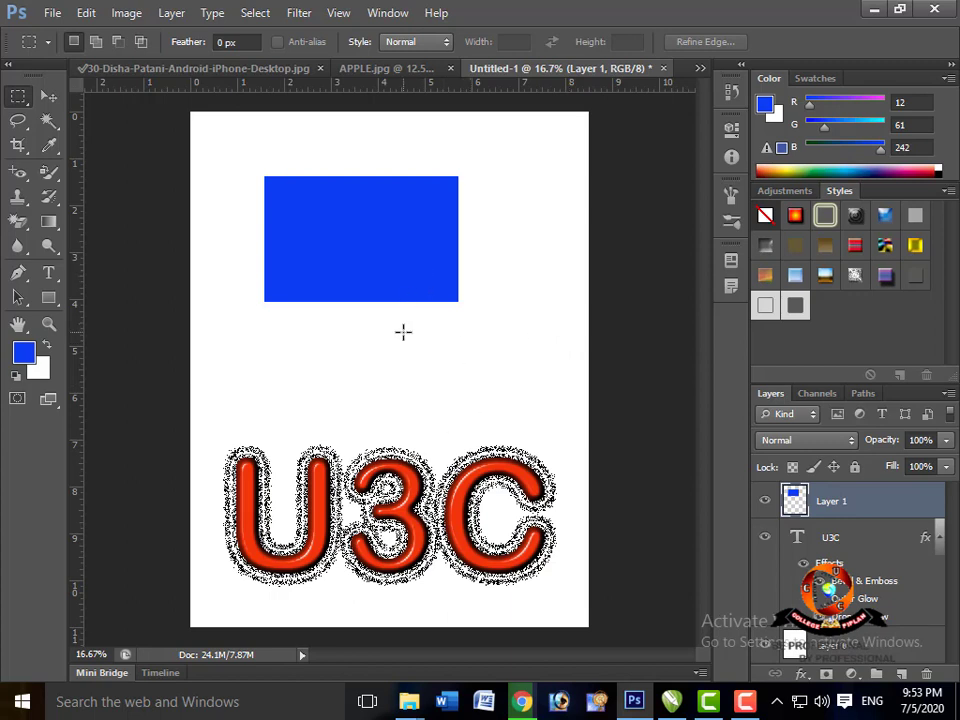
# Step: Delete the blue rectangle, clear the selection, and delete the rectangle's empty layer
pyautogui.press('Delete')
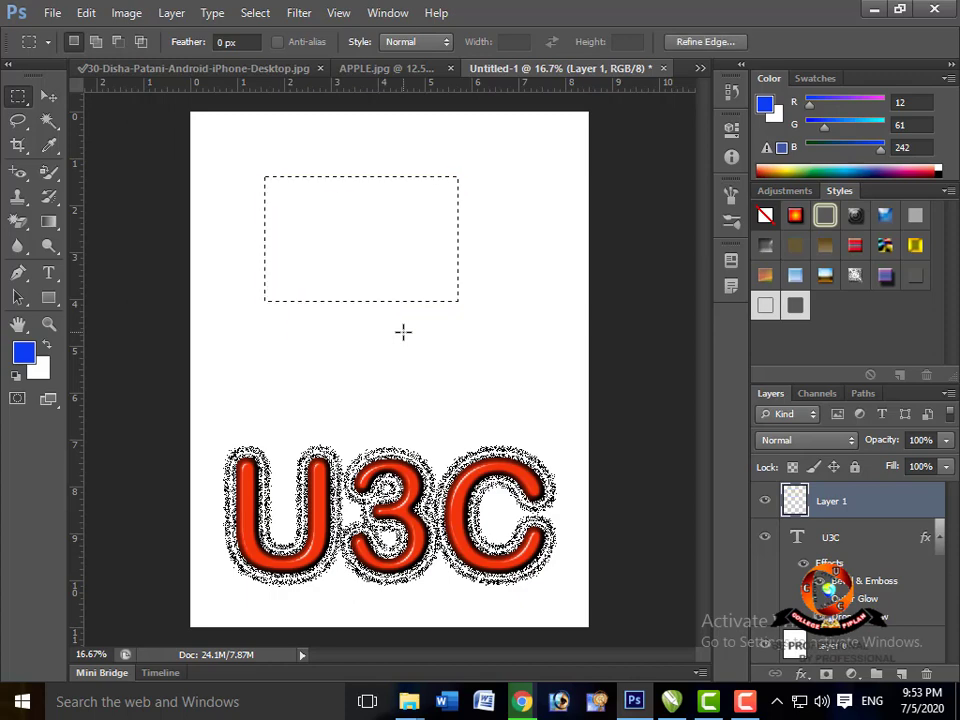
pyautogui.hotkey('ctrl', 'd')
pyautogui.press('Delete')
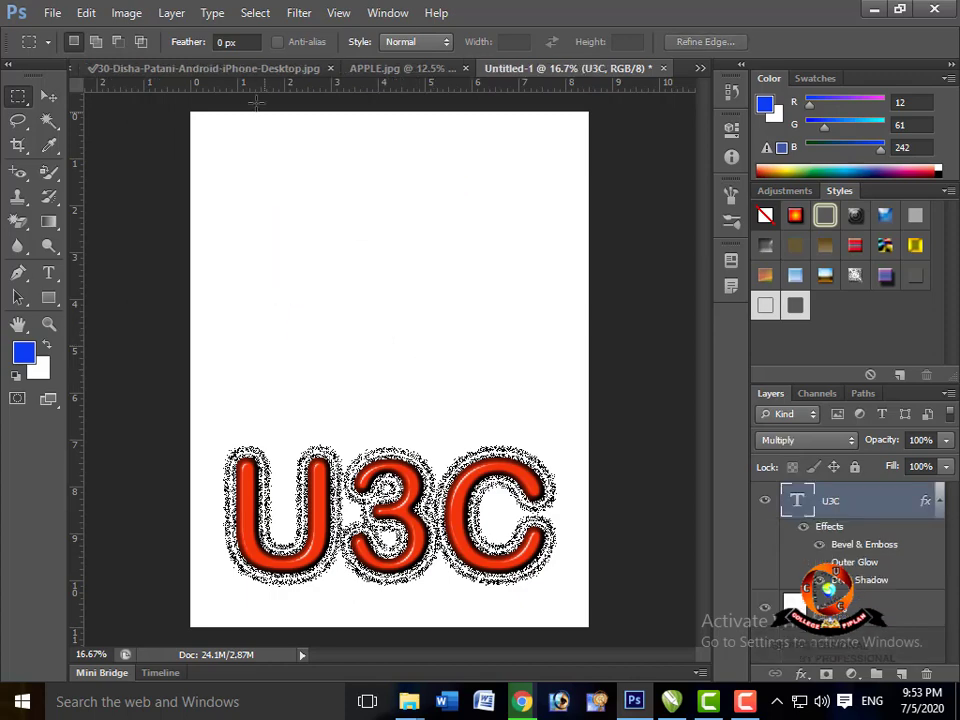
pyautogui.click(171, 13)
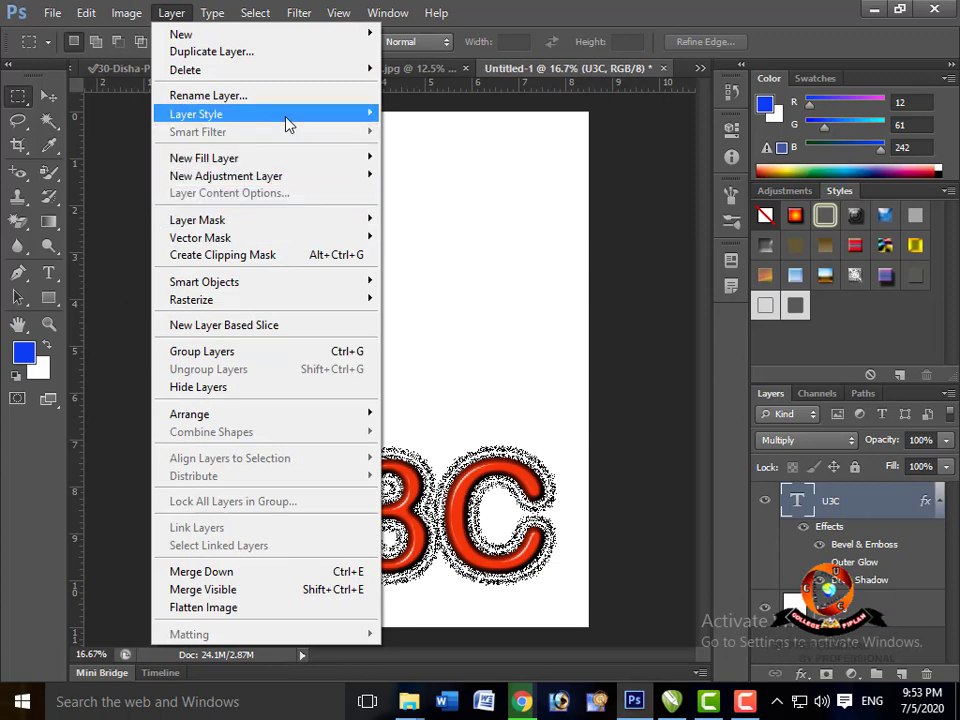
pyautogui.moveTo(287, 122)
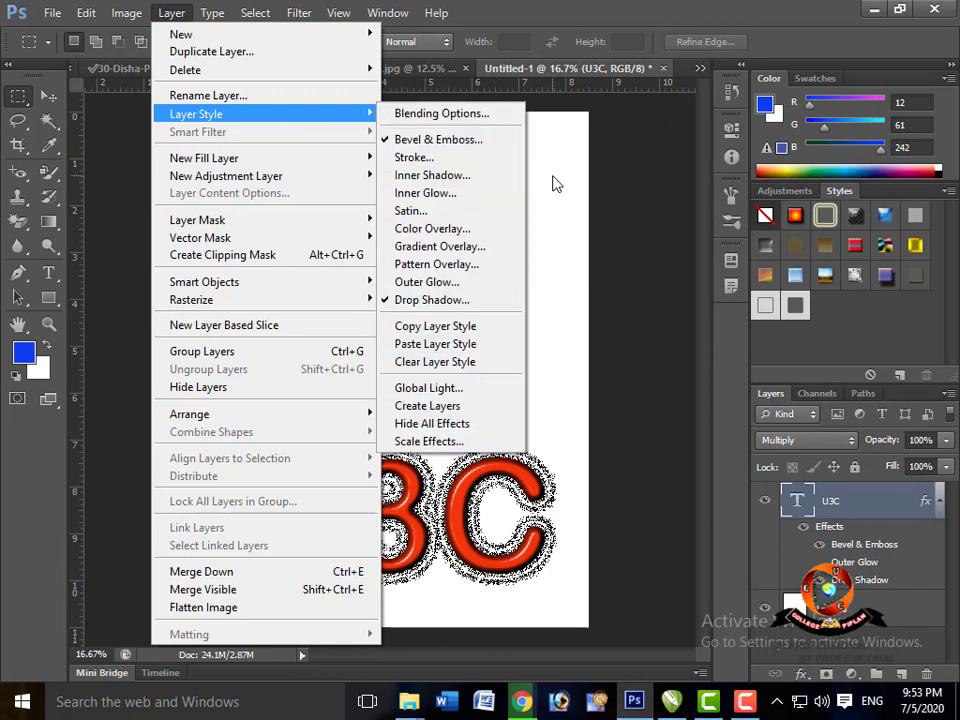
pyautogui.click(552, 228)
pyautogui.hotkey('ctrl', '+')
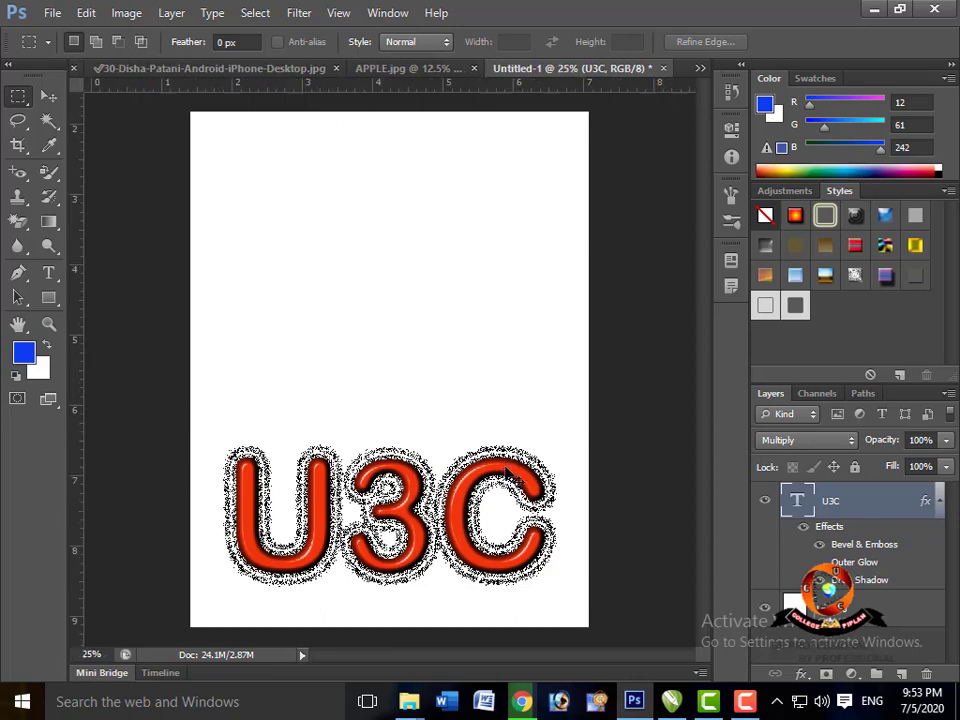
pyautogui.moveTo(510, 489); pyautogui.dragTo(515, 326)
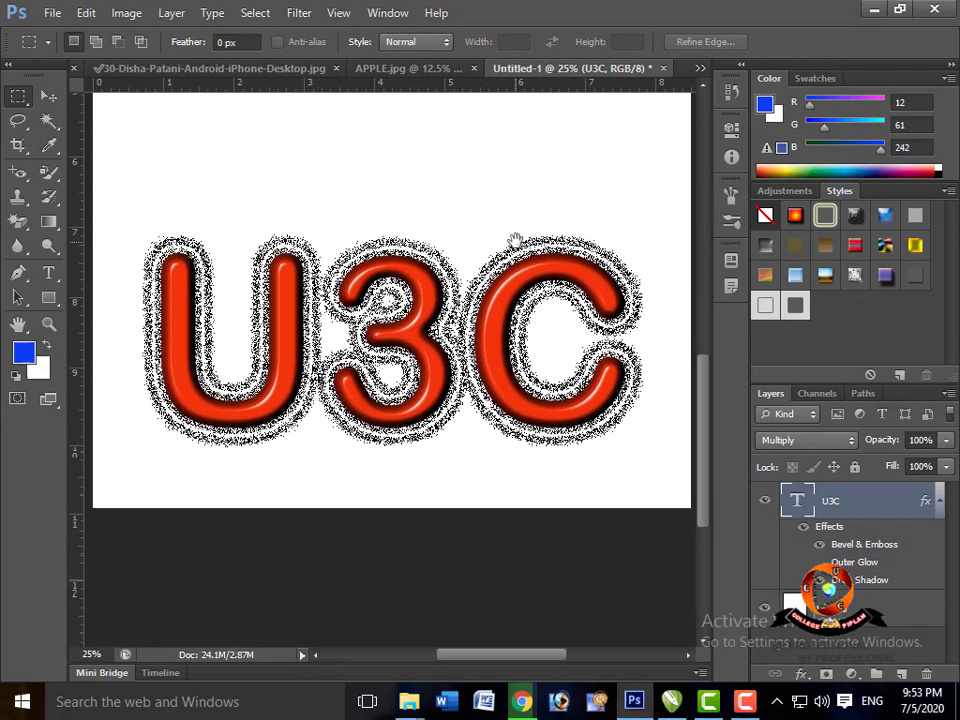